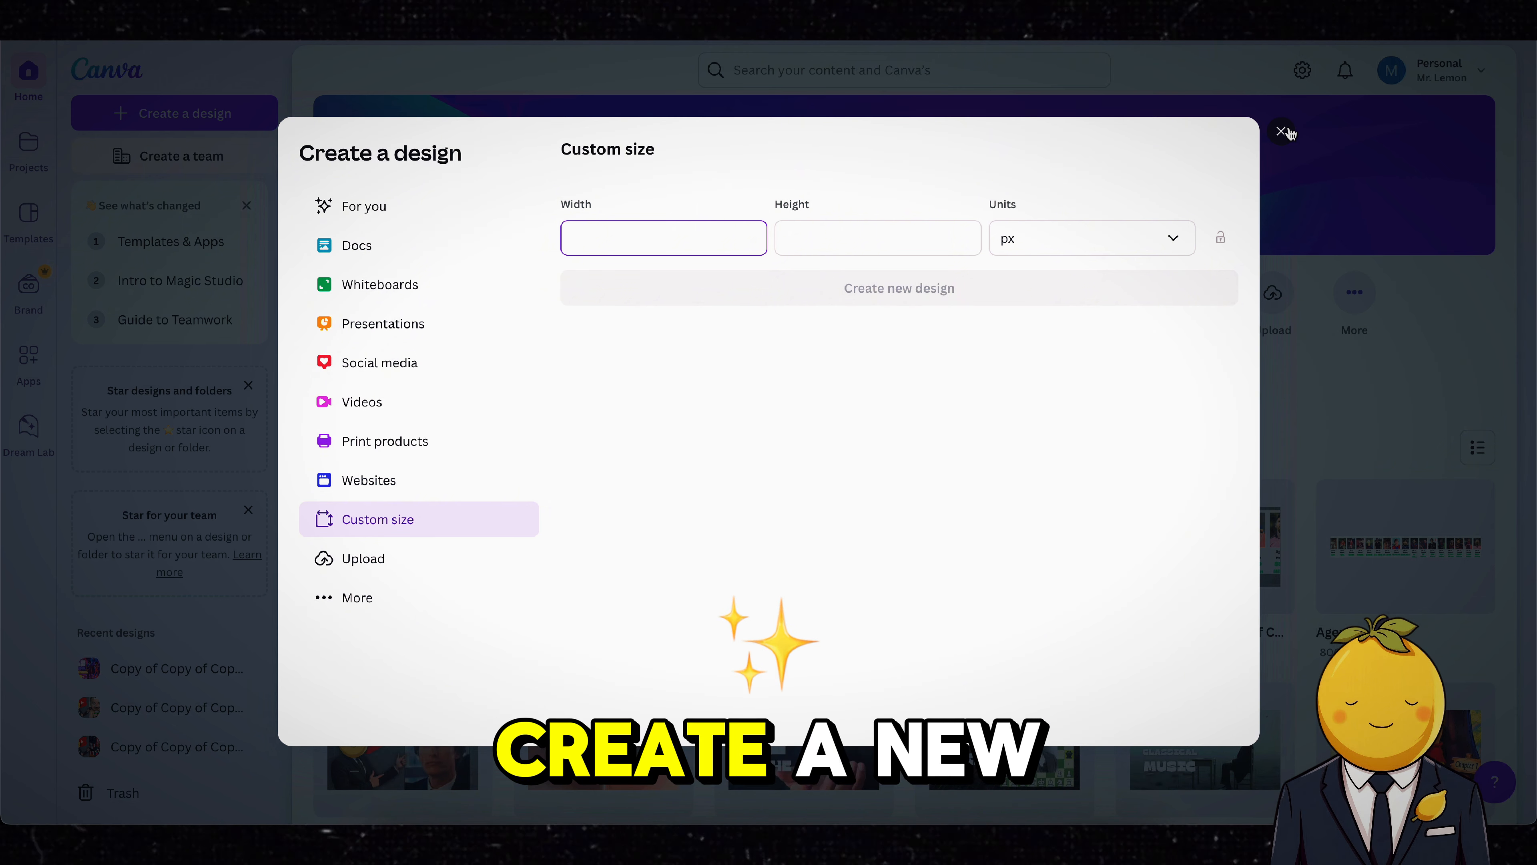
Step: Create a custom-size design, 1080 by 1920 px, using the suggested Phone Wallpaper format
key(Tab)
text(1920)
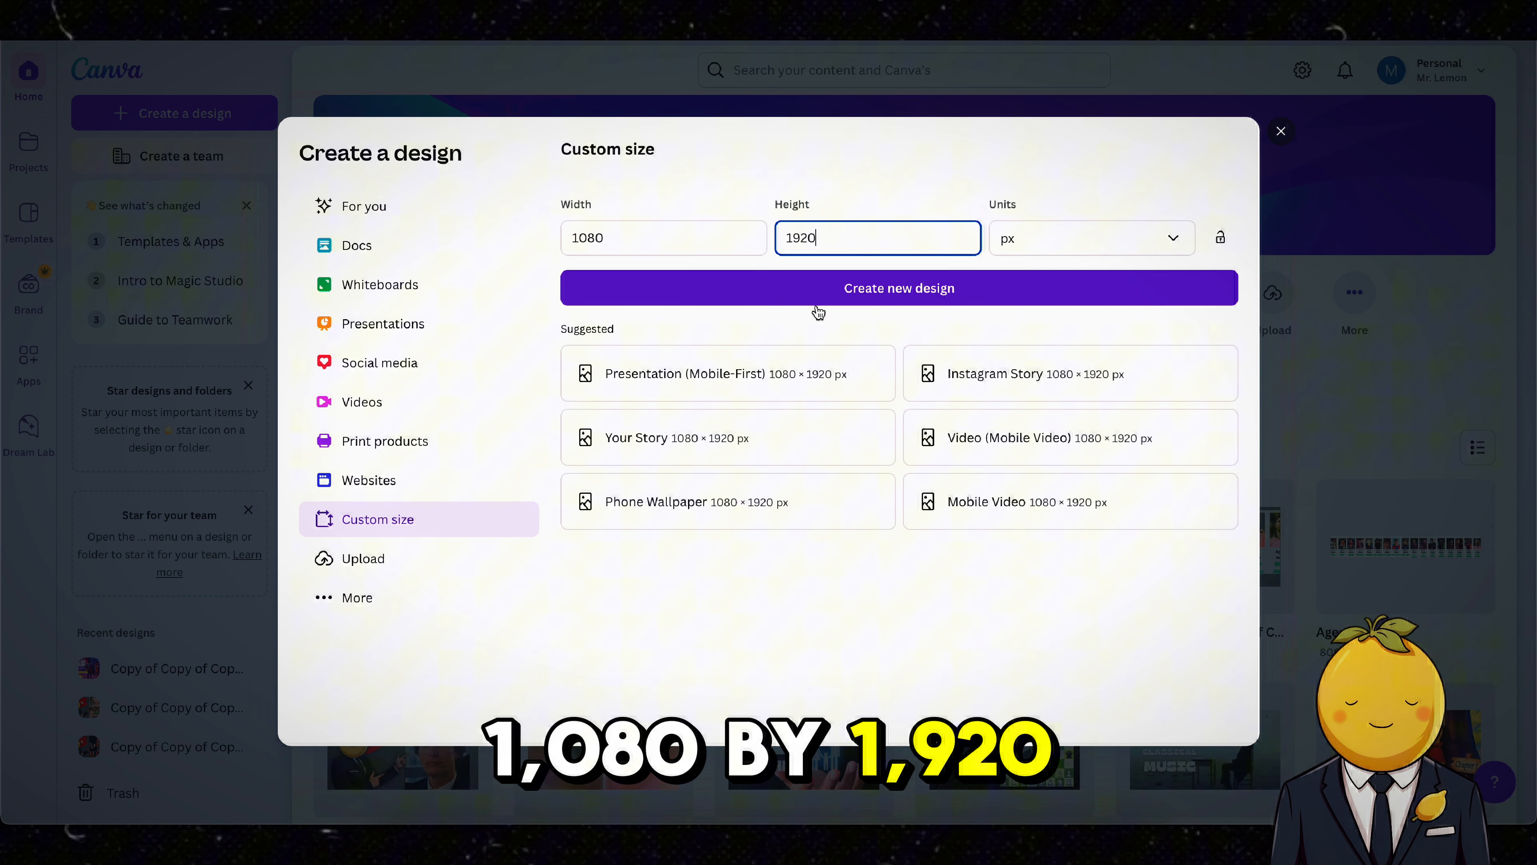
key(shift+Tab)
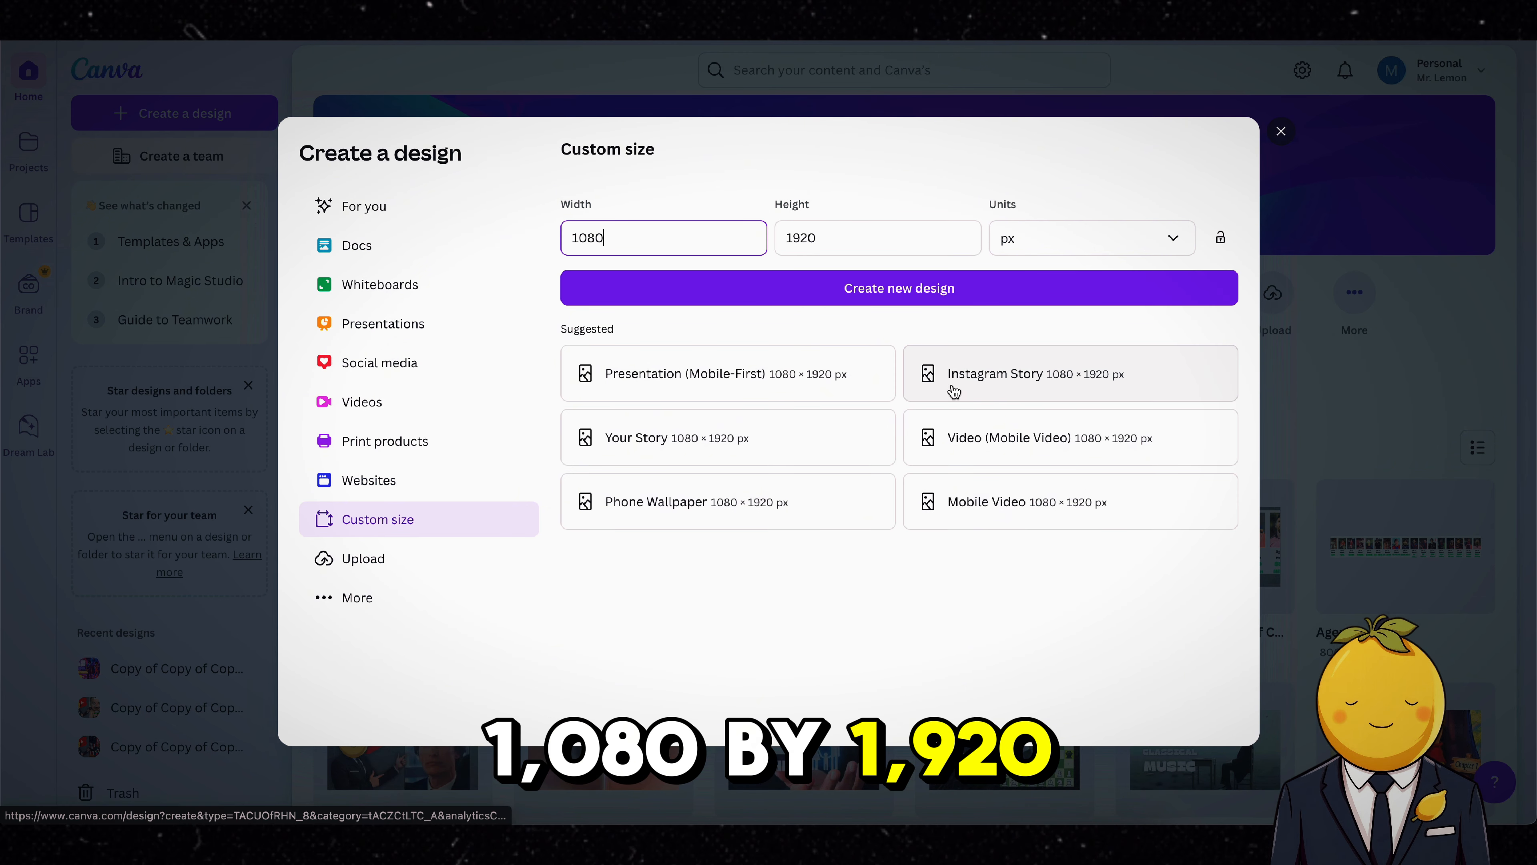
click(693, 515)
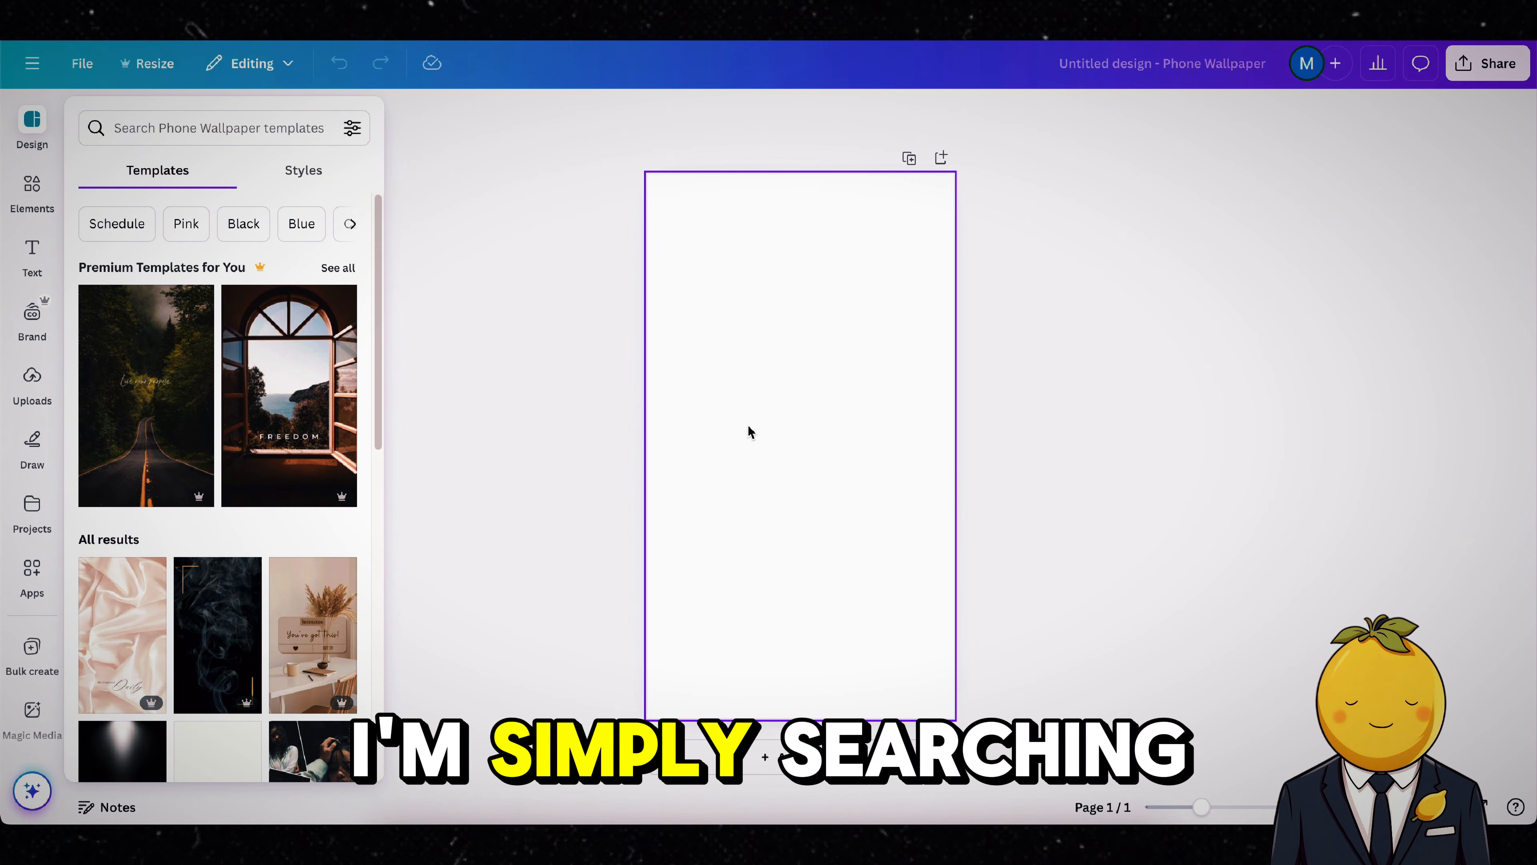
Step: Search the elements library for "white house" and limit the results to graphics
click(16, 209)
click(221, 128)
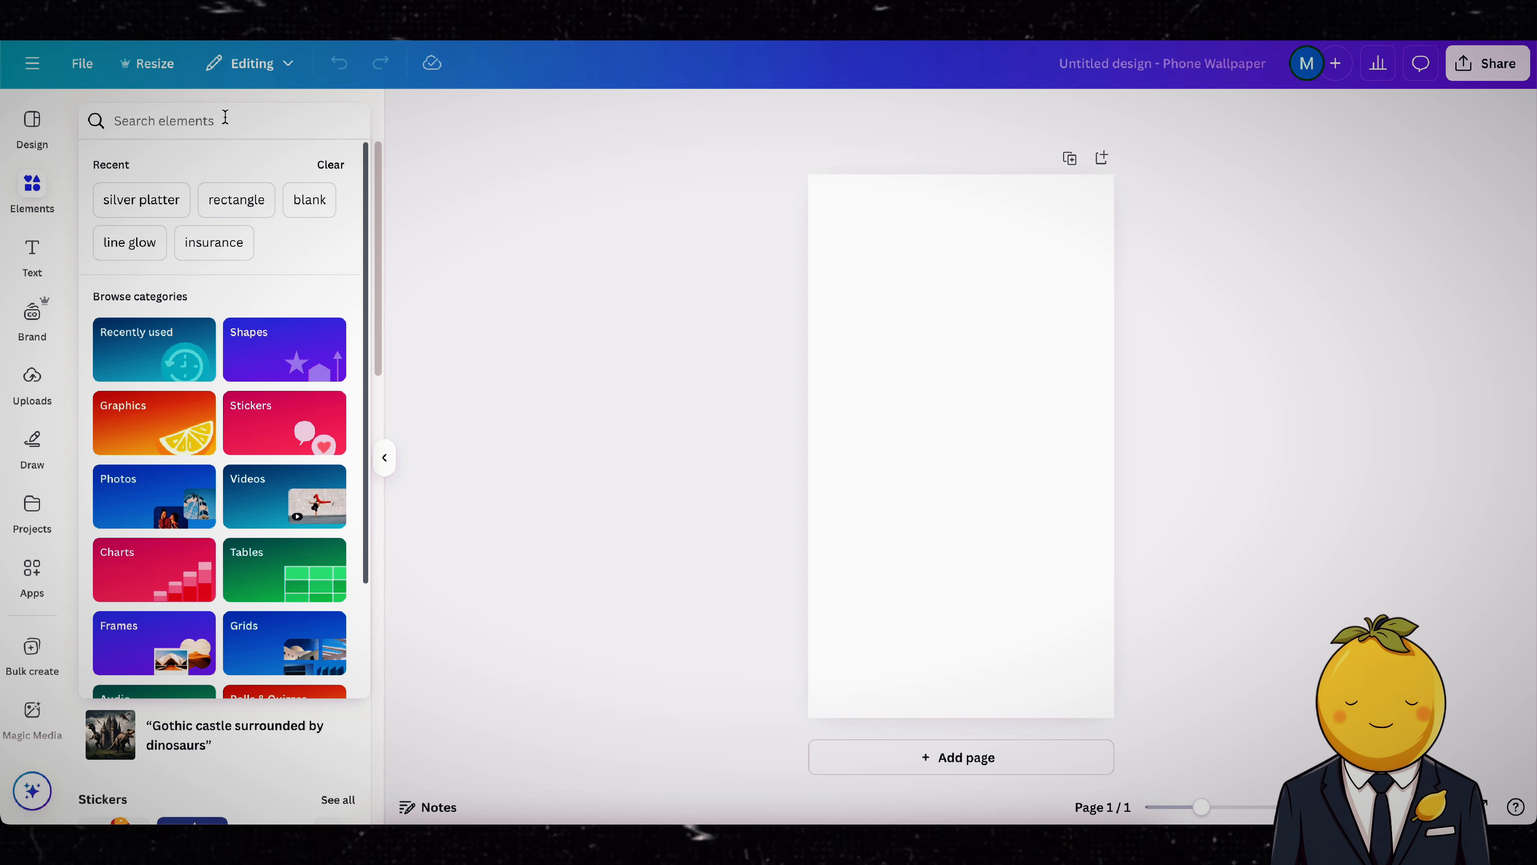
text(white house)
key(Return)
click(205, 163)
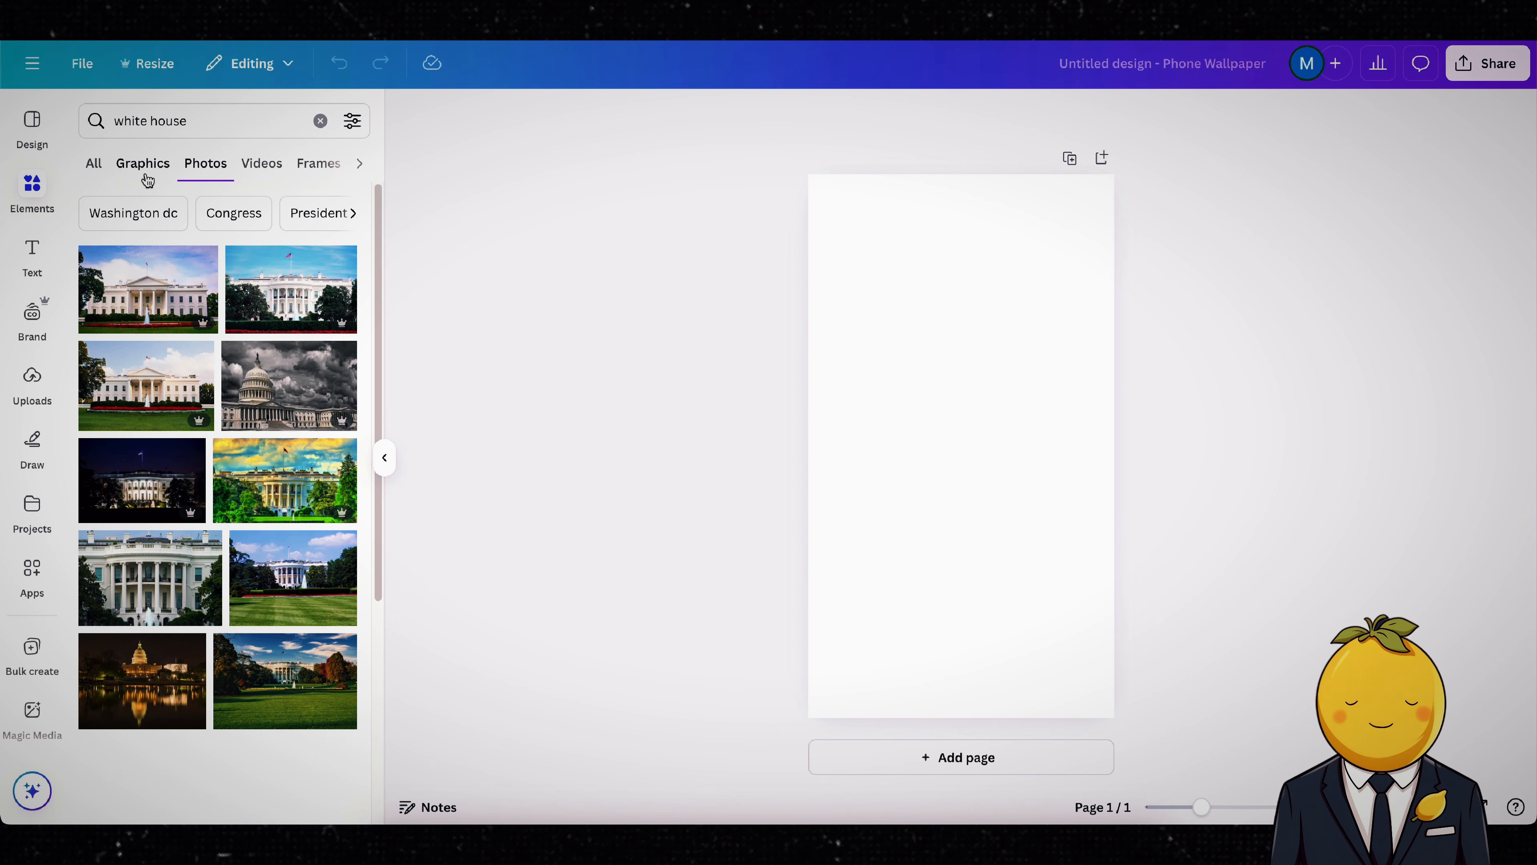
click(317, 165)
click(331, 166)
click(119, 164)
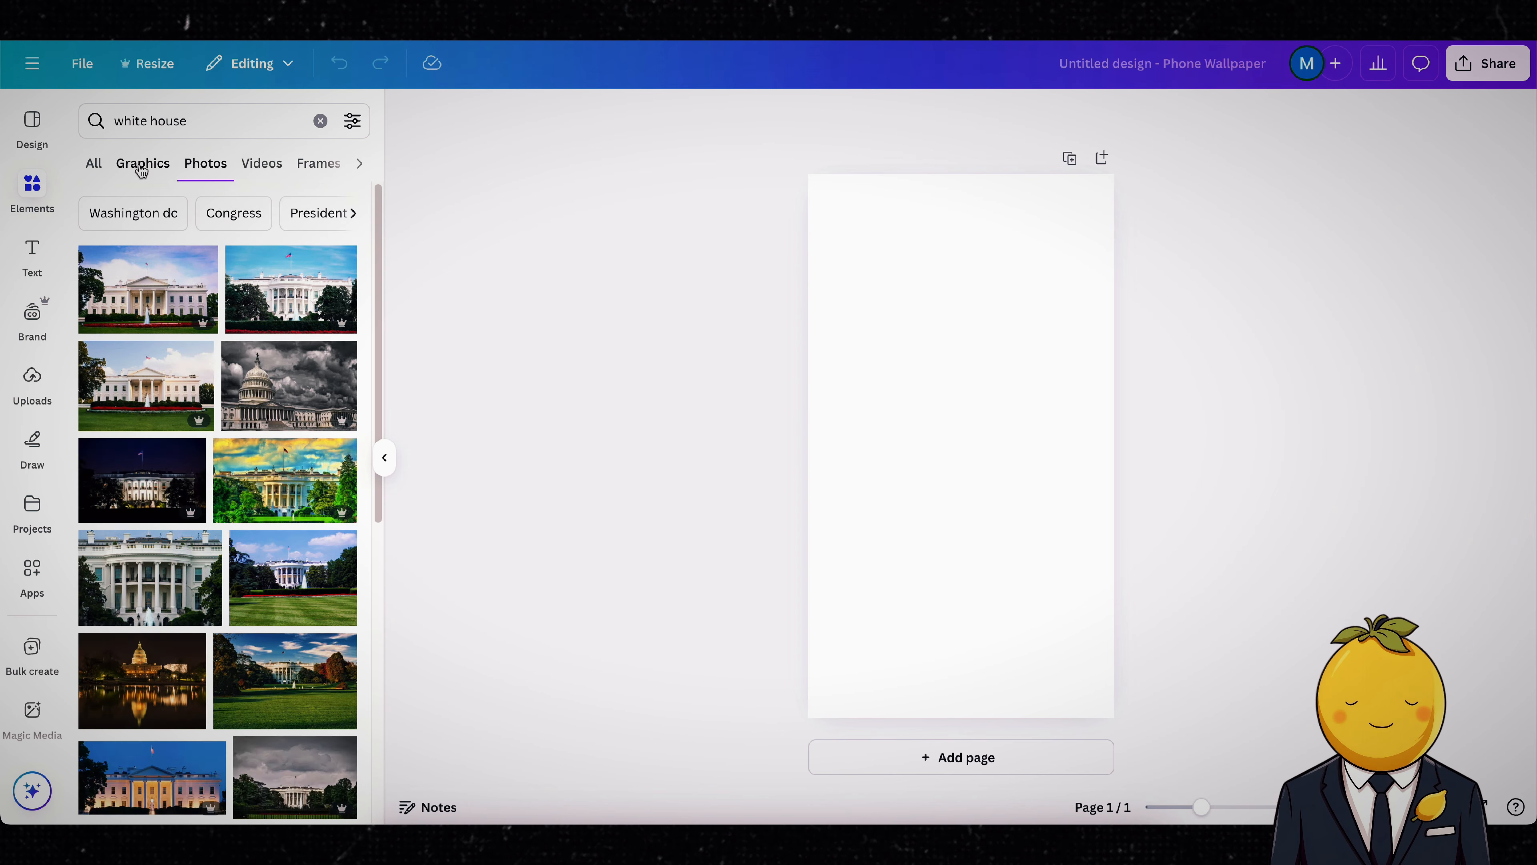
click(129, 160)
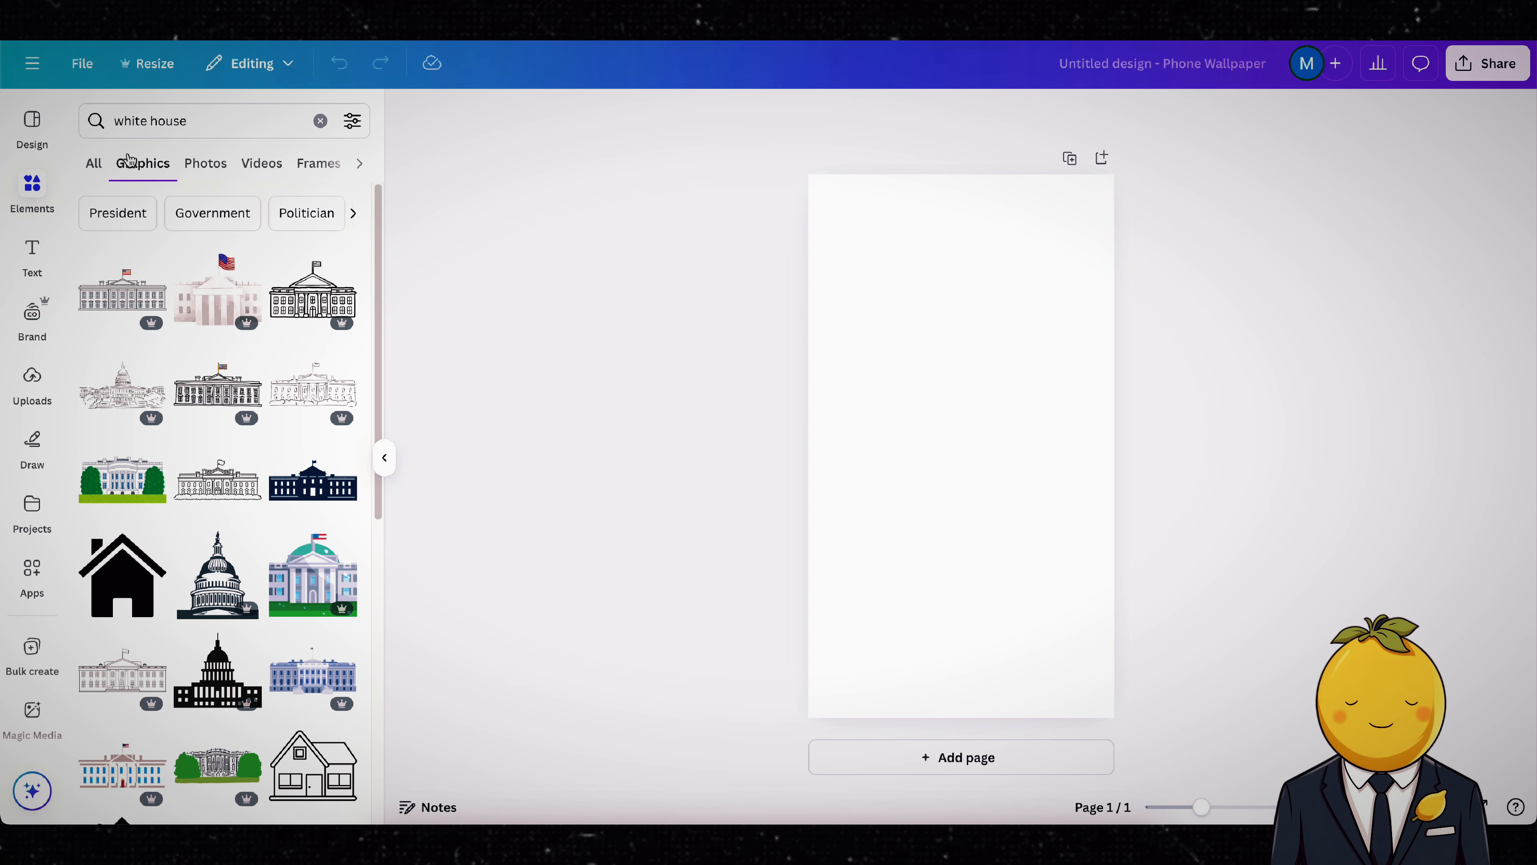
Step: Add the blue White House graphic, shrink it to roughly half the page width and centre it near the page's top
click(313, 659)
drag(1003, 470, 1001, 288)
drag(1083, 330, 1031, 302)
drag(909, 244, 935, 251)
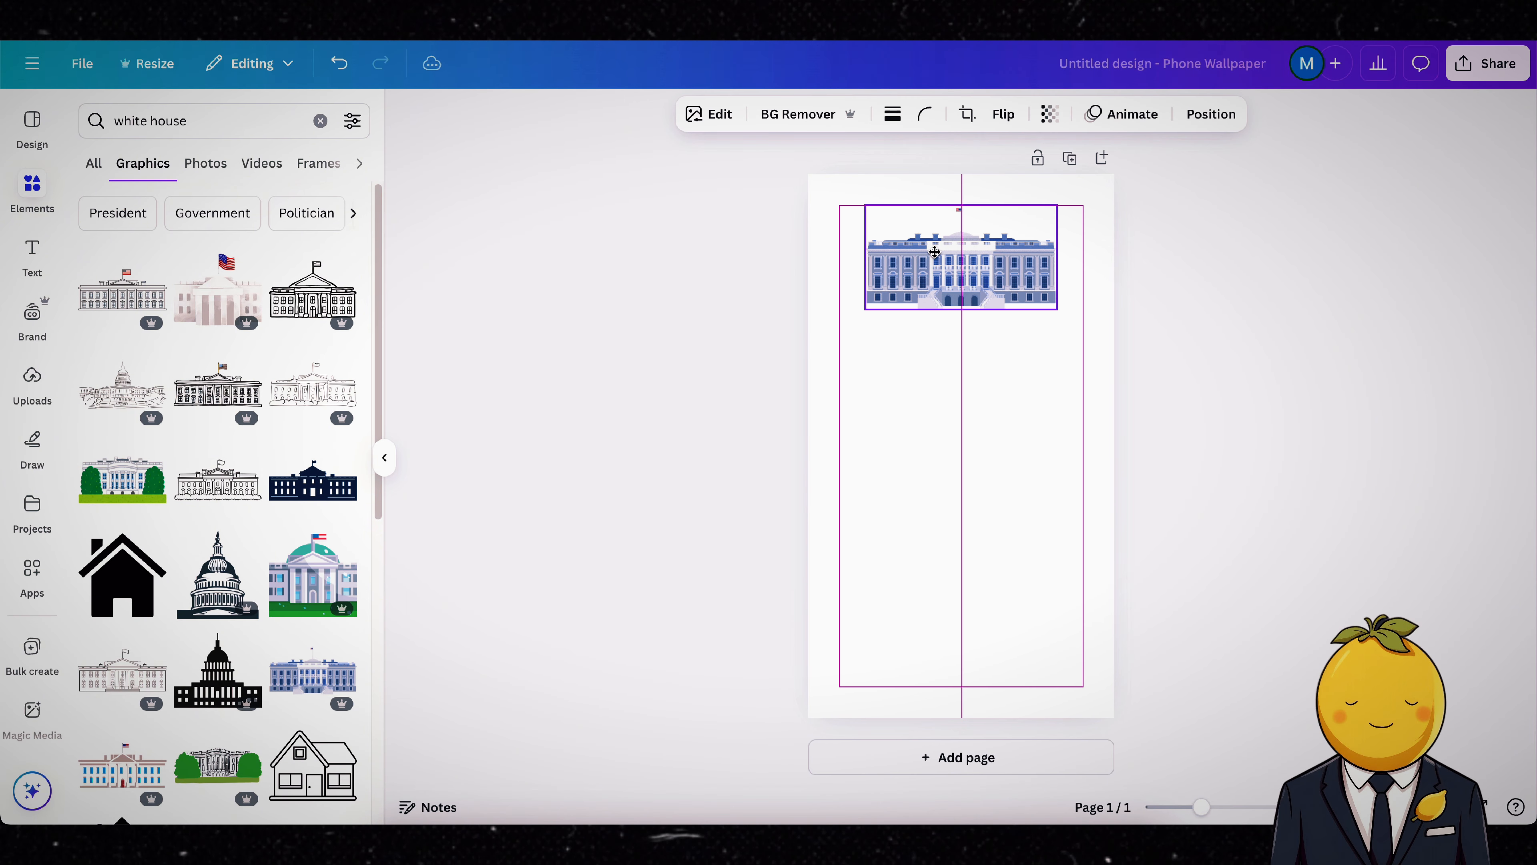
drag(1057, 309, 1002, 279)
drag(944, 251, 972, 270)
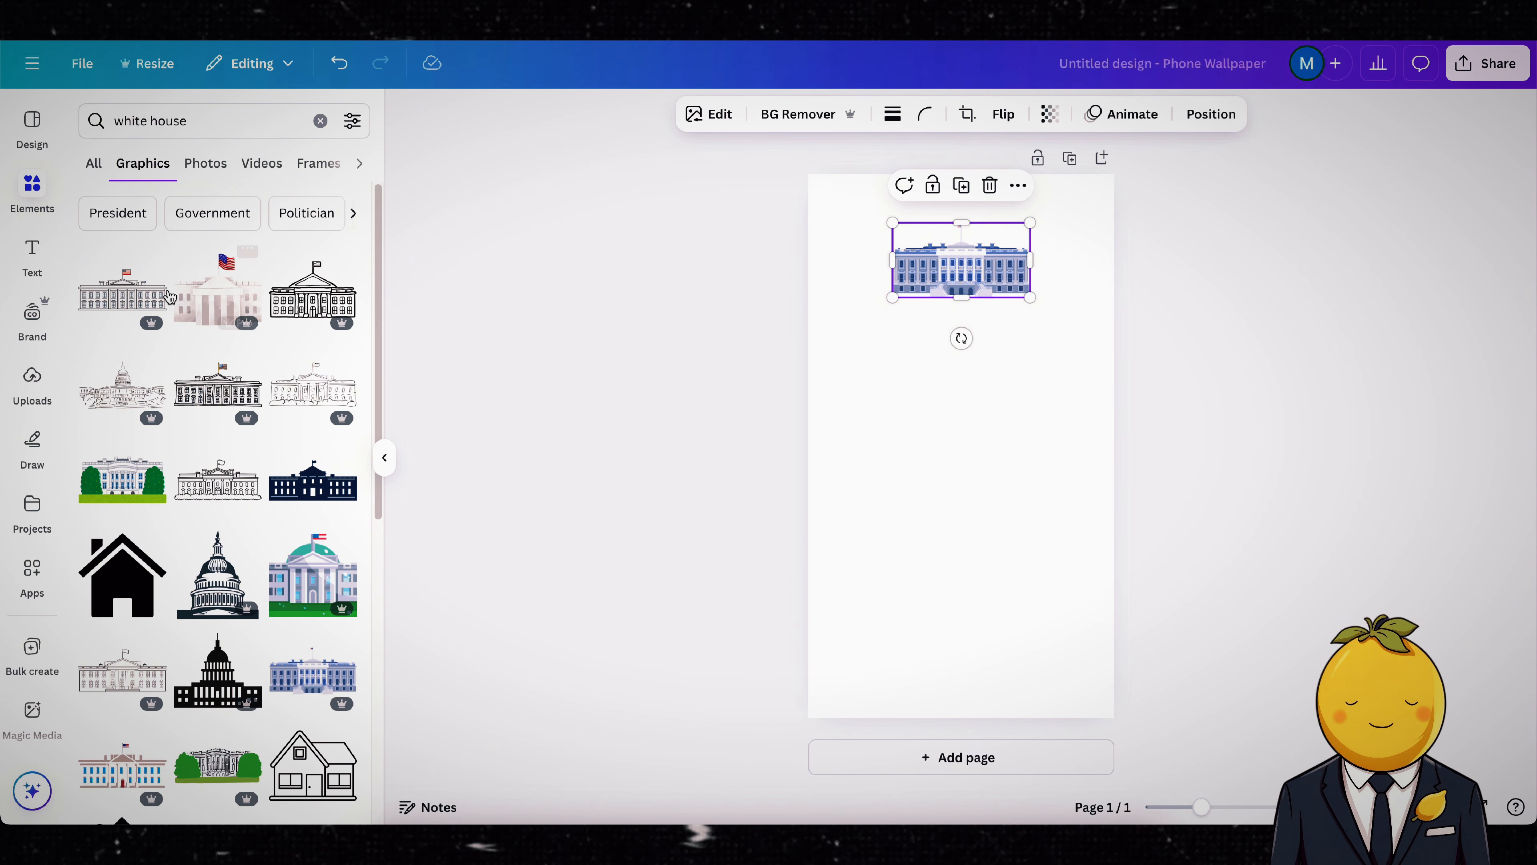
Step: Search the graphics for "fence", add the black picket fence and place it at the page's left edge below the White House
click(182, 121)
text(fence)
key(Return)
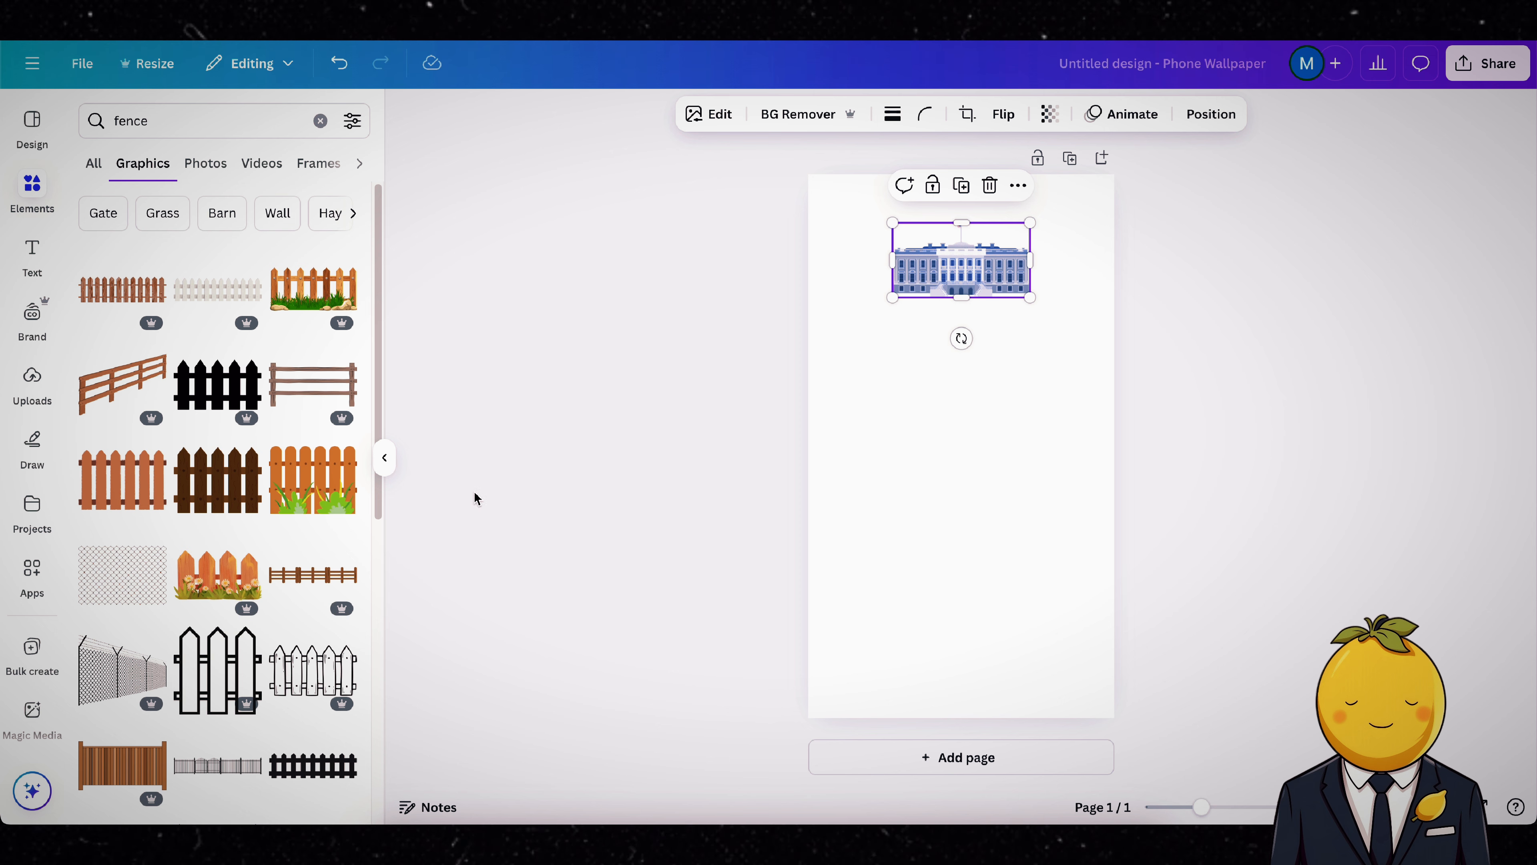
scroll(153, 560, down, 8)
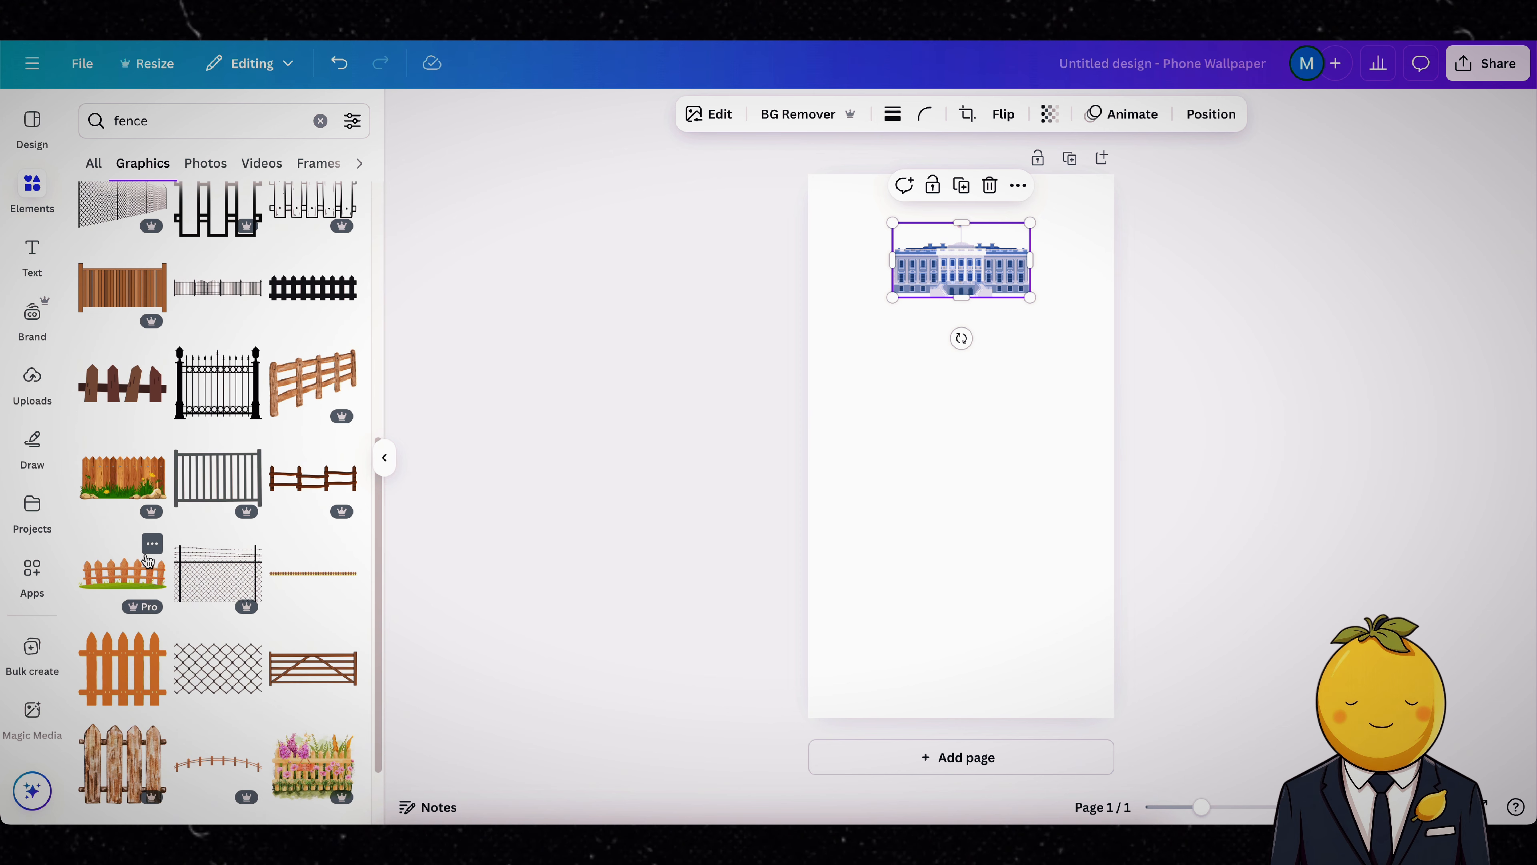
scroll(164, 549, up, 4)
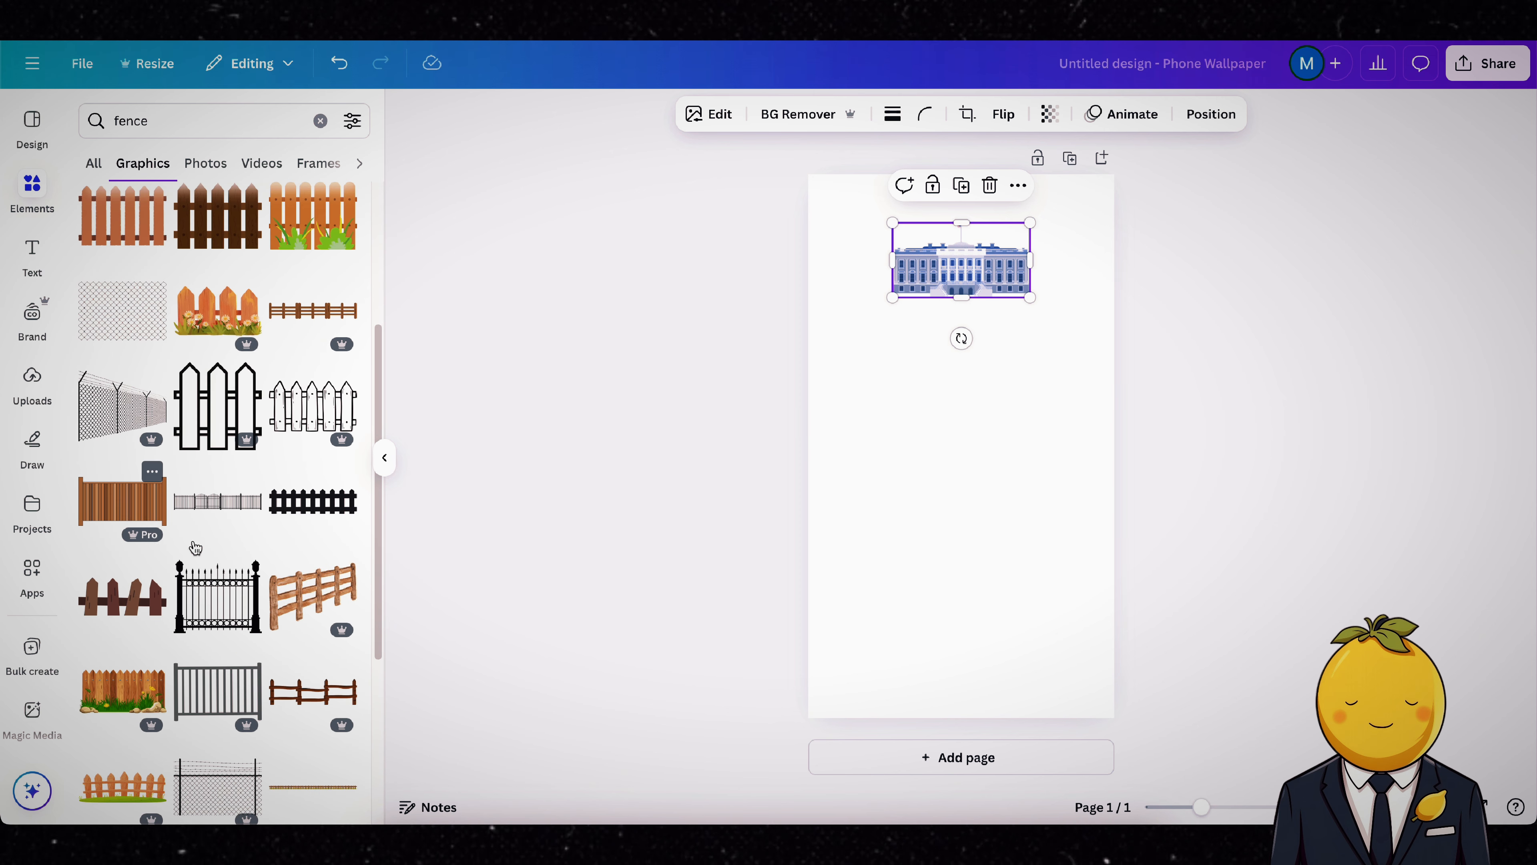
click(313, 502)
drag(963, 443, 856, 312)
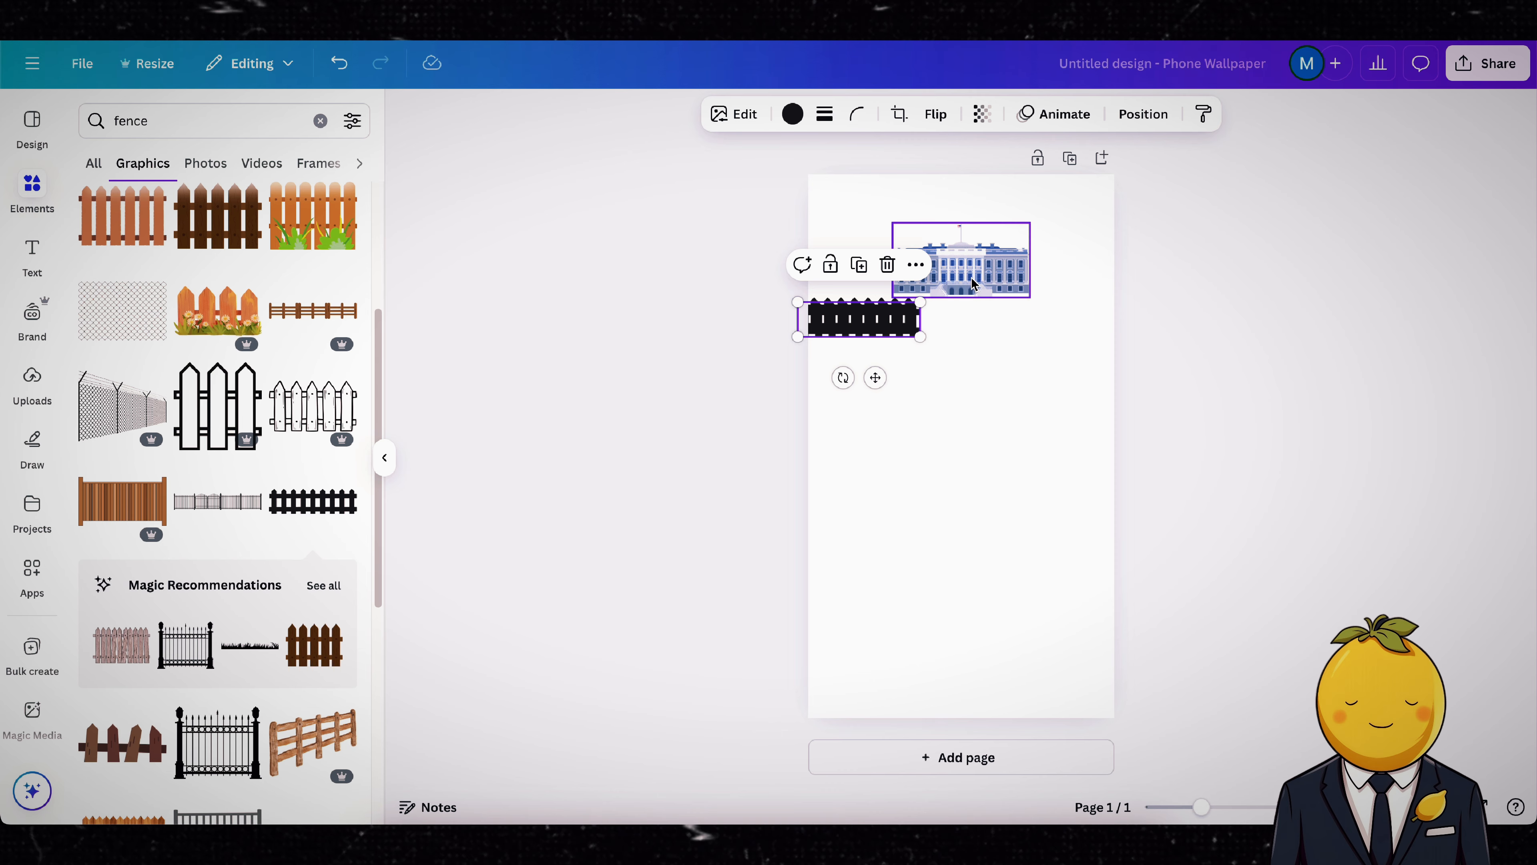
Step: Enlarge the White House graphic and re-centre it above the fence line
click(972, 282)
drag(1031, 297, 1068, 298)
drag(1026, 262, 1019, 254)
Step: Duplicate the black picket fence and line up three sections in an unbroken row across the full page width
click(867, 312)
key(ctrl+d)
drag(868, 311, 910, 323)
click(986, 267)
scroll(937, 319, up, 5)
drag(1314, 346, 1221, 340)
click(1029, 436)
scroll(962, 339, down, 5)
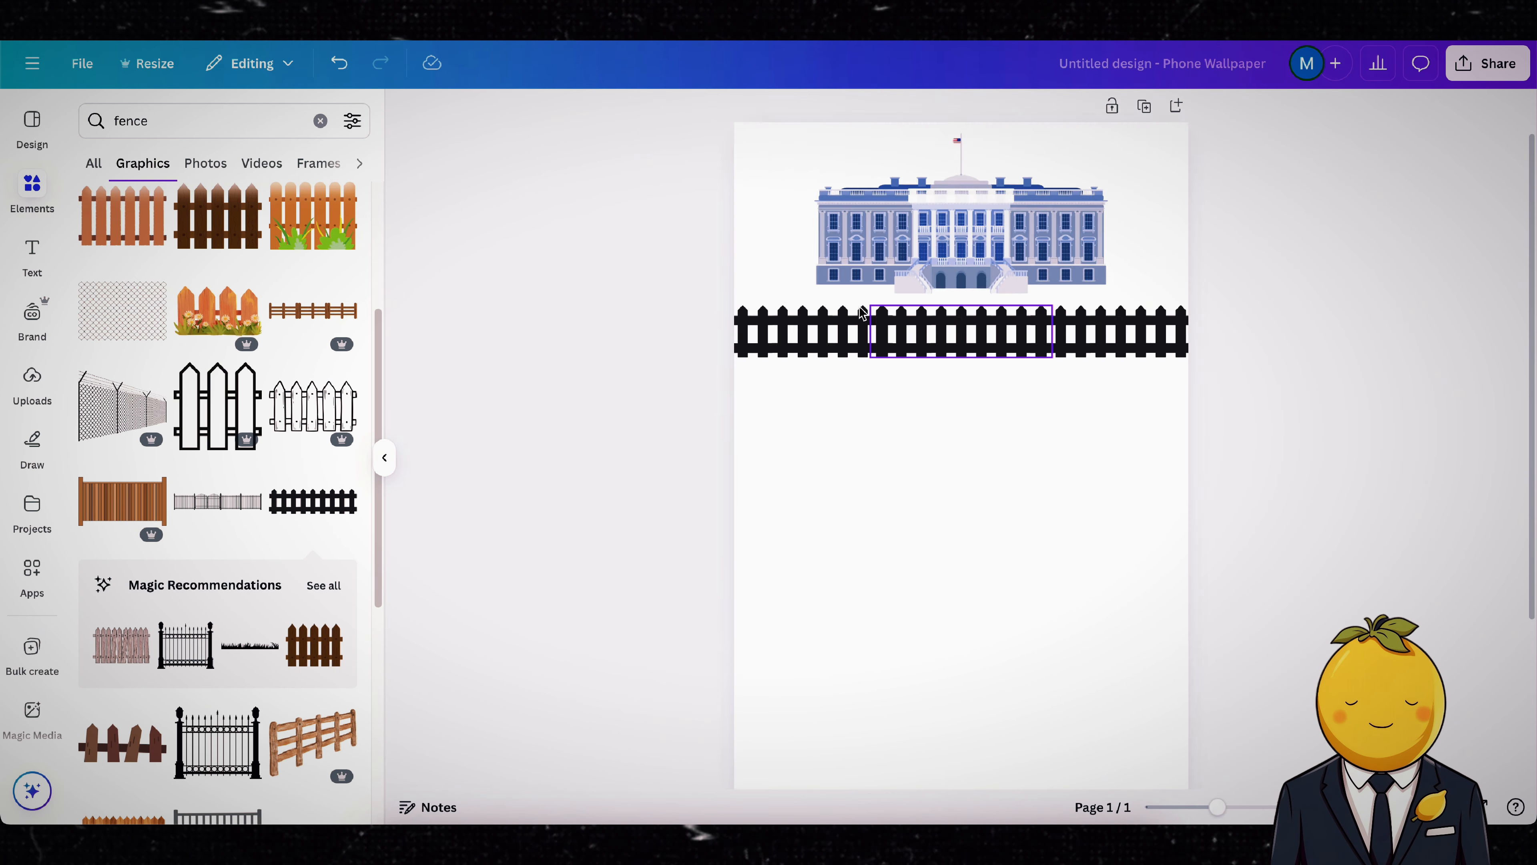
Step: Try to move the whole fence row up against the base of the White House
drag(616, 362, 1283, 304)
drag(1073, 331, 1072, 312)
click(1282, 247)
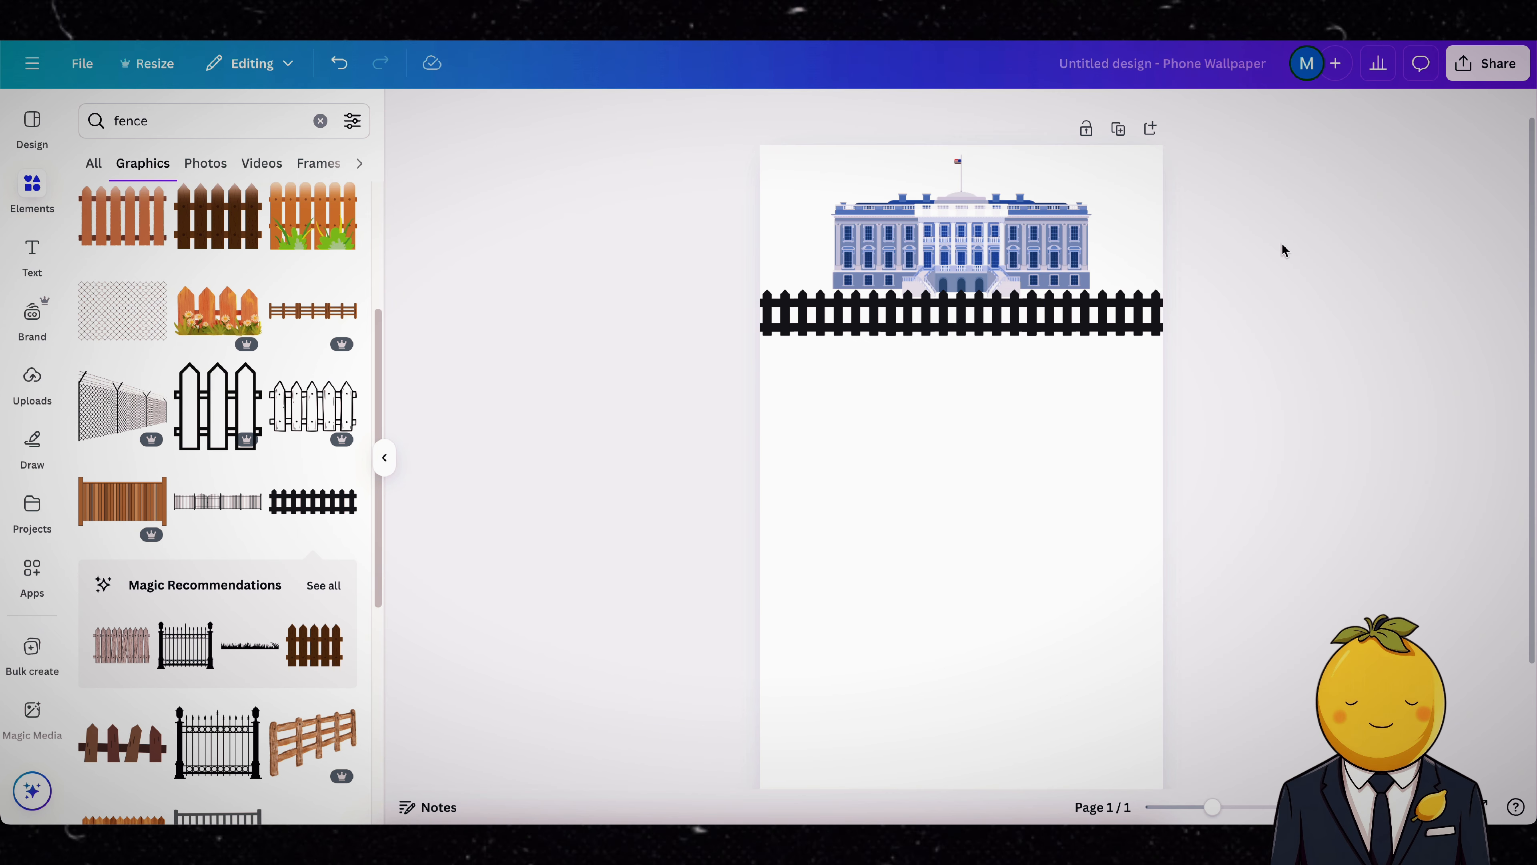
scroll(1277, 254, down, 5)
drag(1231, 333, 811, 297)
scroll(963, 315, up, 5)
scroll(963, 315, down, 5)
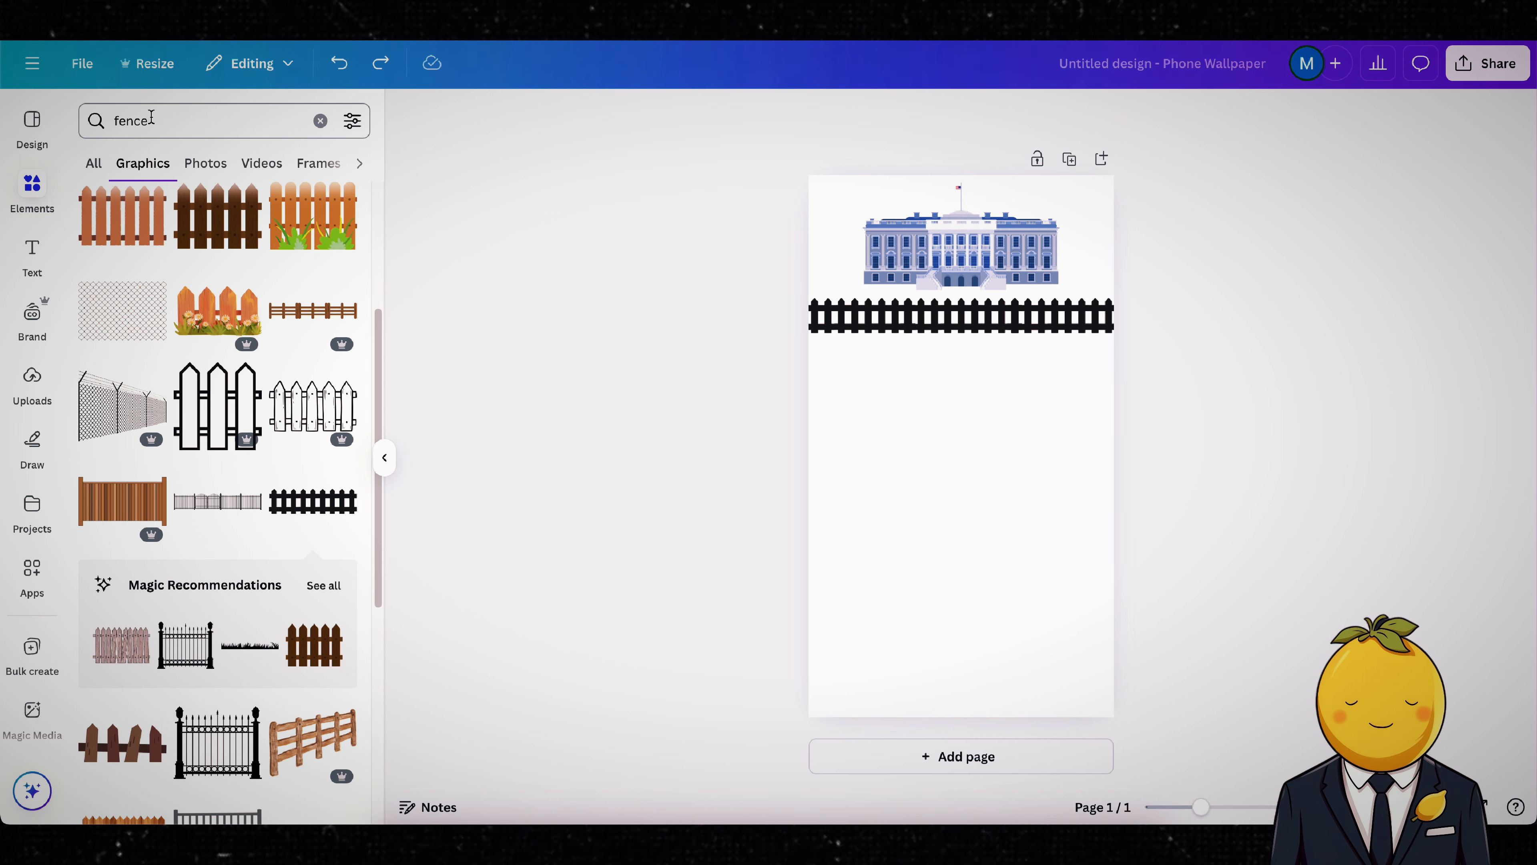
Step: Search for "night sky", add the starry gradient graphic, and fit it across the page's top, cropped at the White House's base
double_click(151, 118)
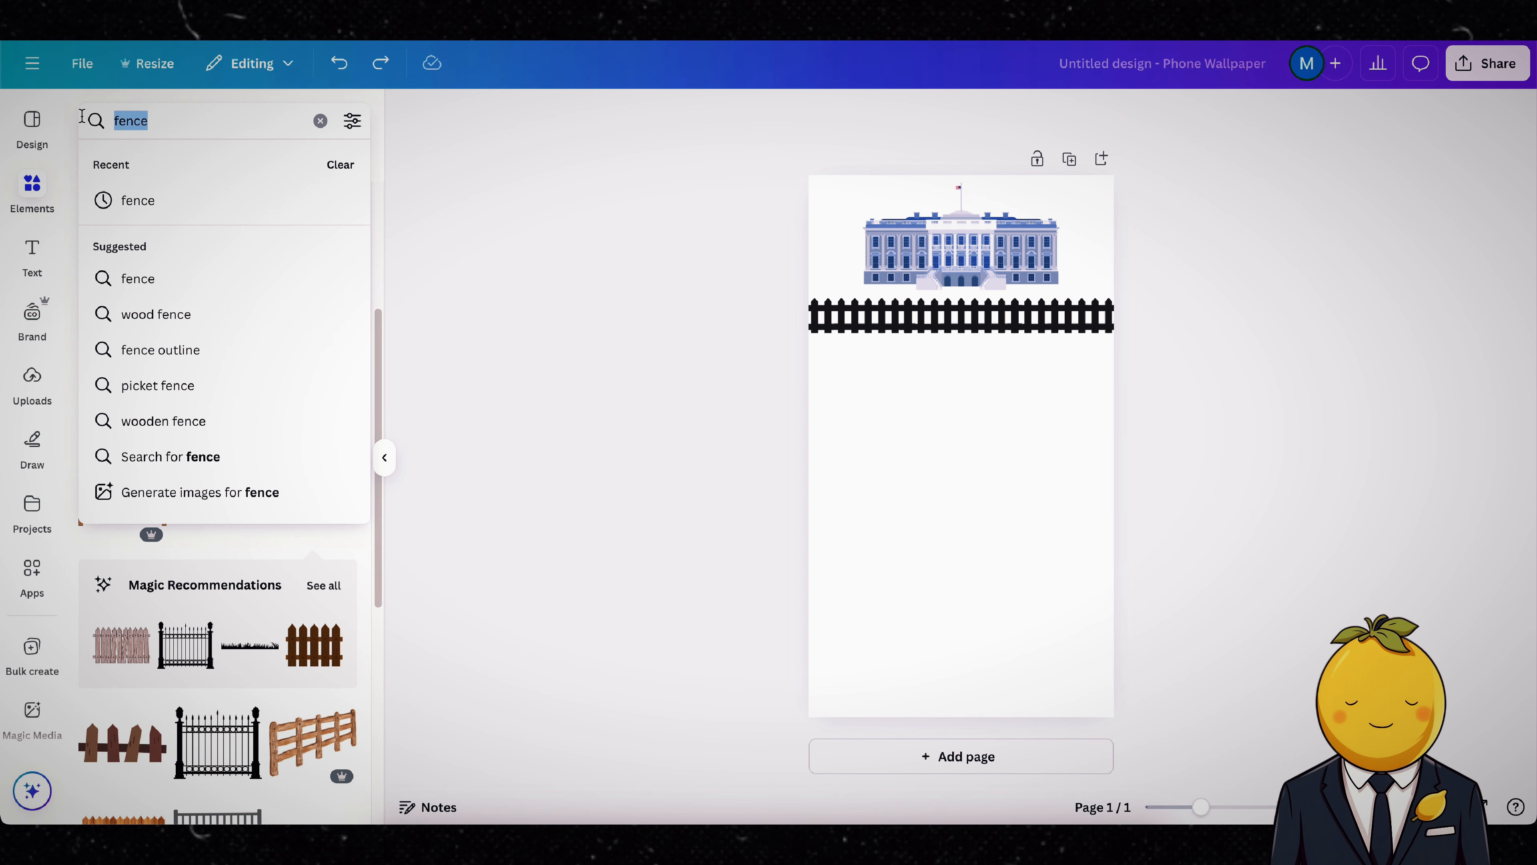
text(nigt)
click(147, 193)
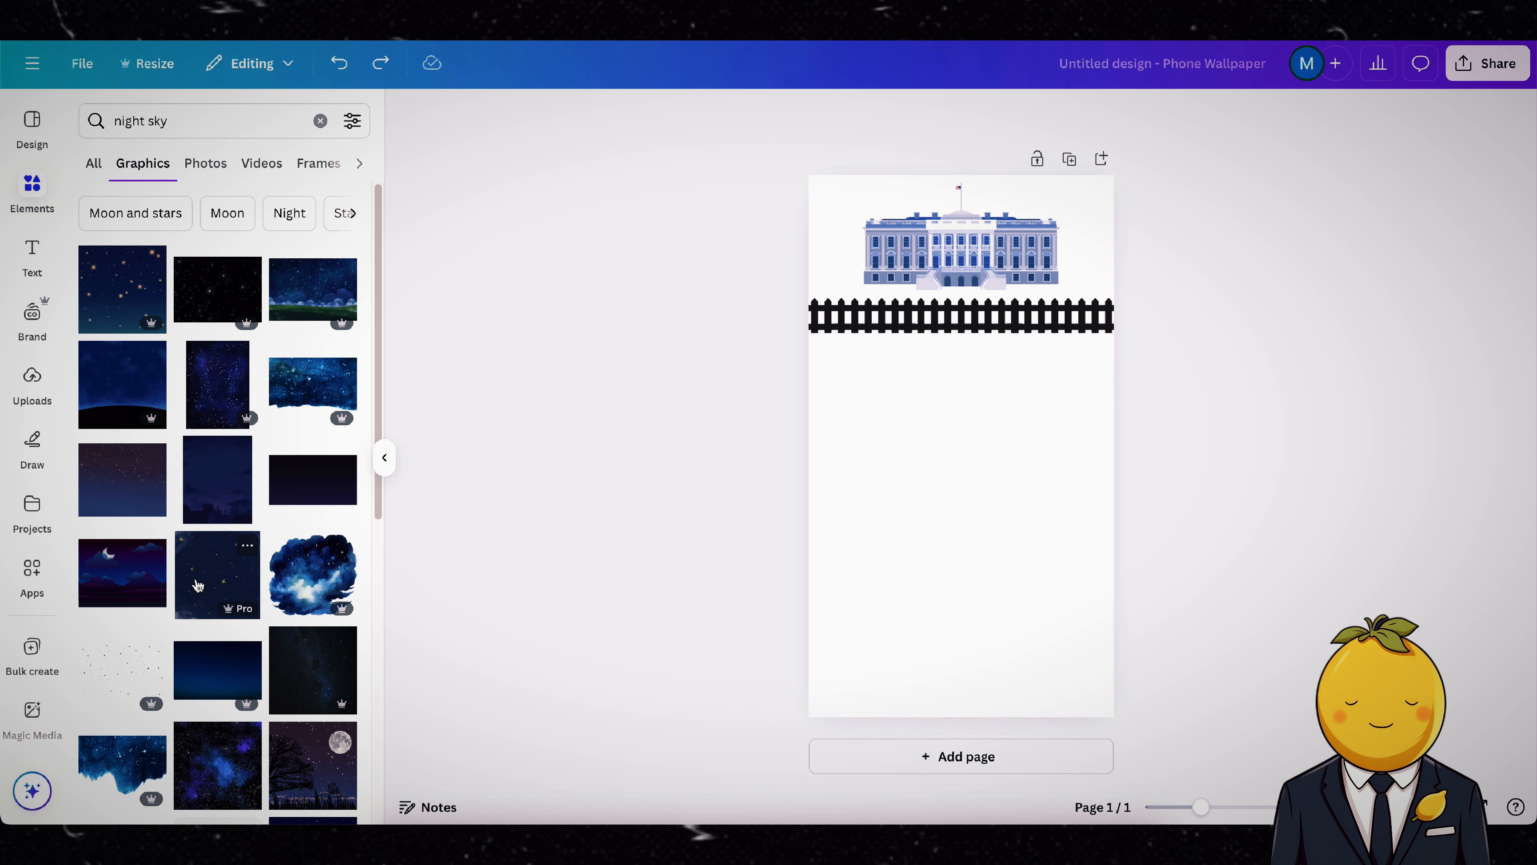
drag(115, 478, 1056, 436)
drag(1056, 436, 883, 251)
drag(1040, 364, 1116, 426)
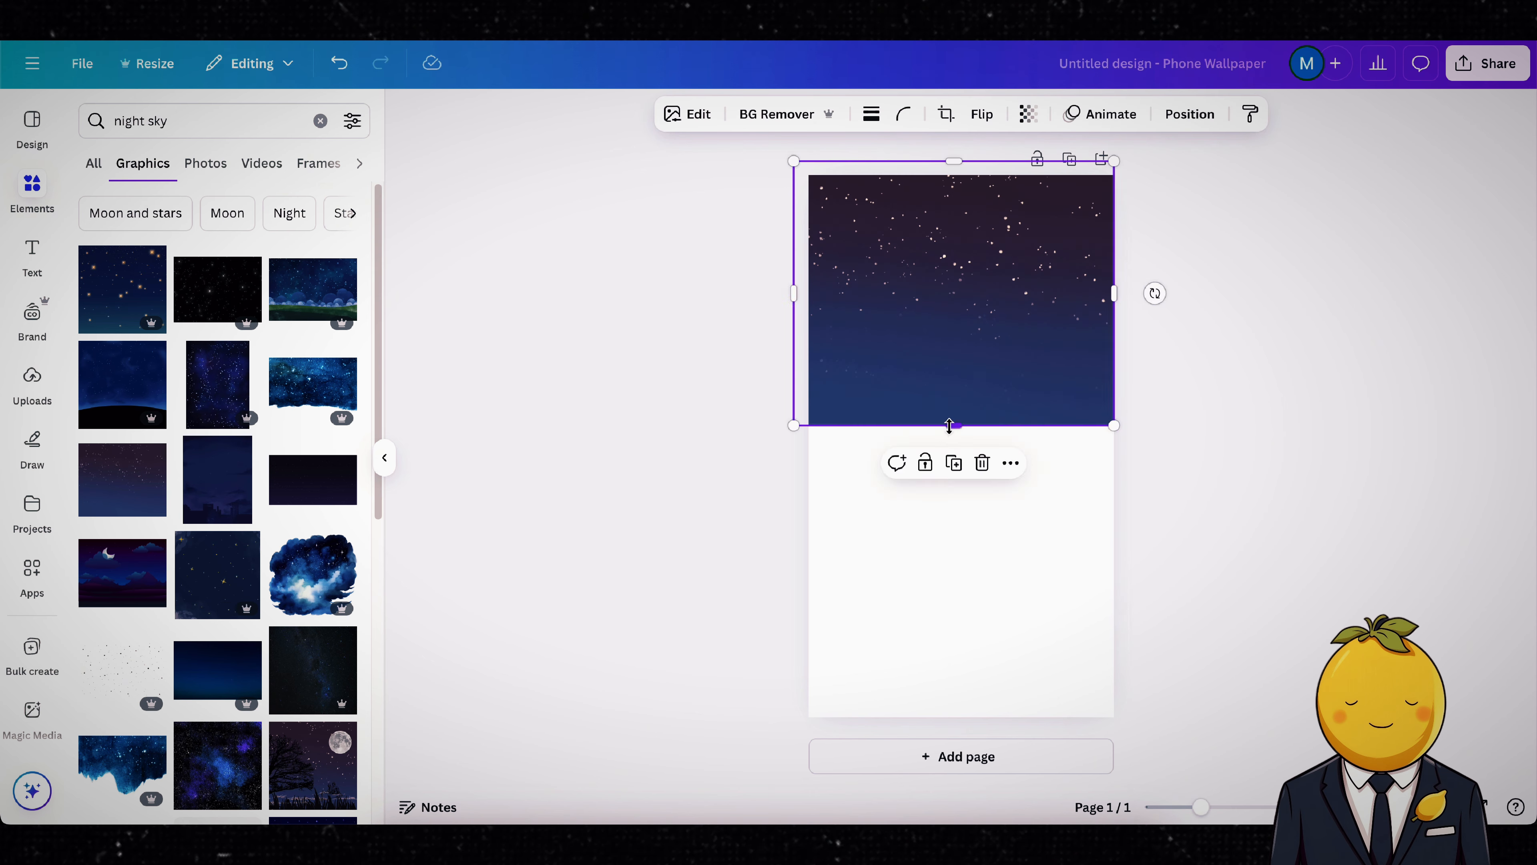
drag(953, 427, 957, 287)
Step: Send the night sky behind the White House and nudge the White House down slightly toward the fence
click(1190, 113)
click(299, 157)
drag(225, 437, 225, 495)
drag(962, 254, 961, 262)
click(1189, 113)
click(1252, 268)
Step: Search the graphics for "grass" and add the wide green meadow graphic to the page
drag(173, 121, 88, 112)
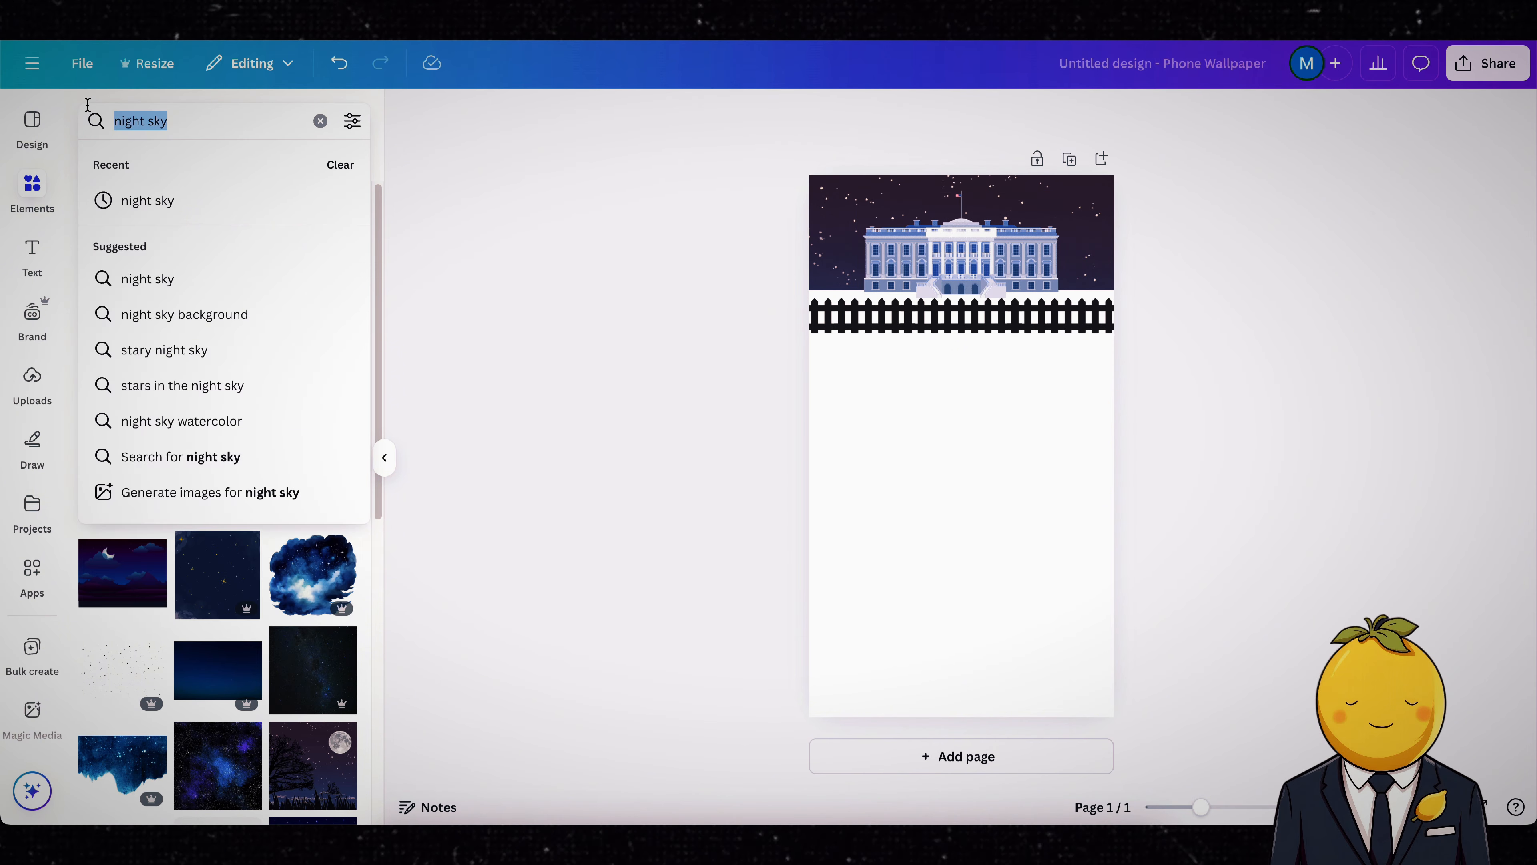
text(grass)
key(Return)
scroll(316, 250, down, 1)
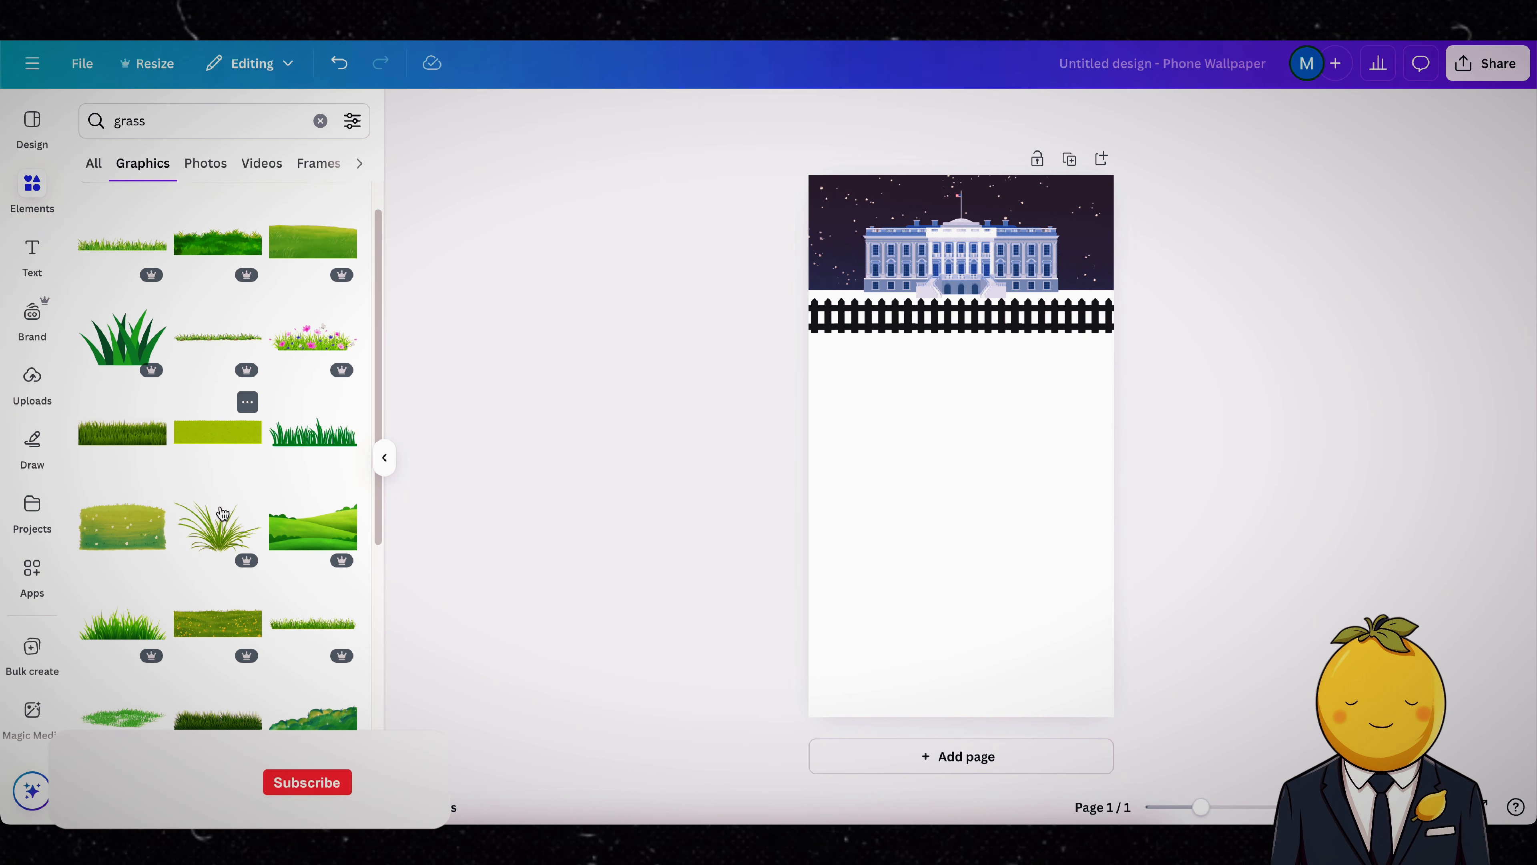
click(313, 235)
Step: Enlarge and position the meadow graphic so it covers the whole page area below the night sky
drag(1086, 493, 1395, 703)
drag(992, 533, 936, 475)
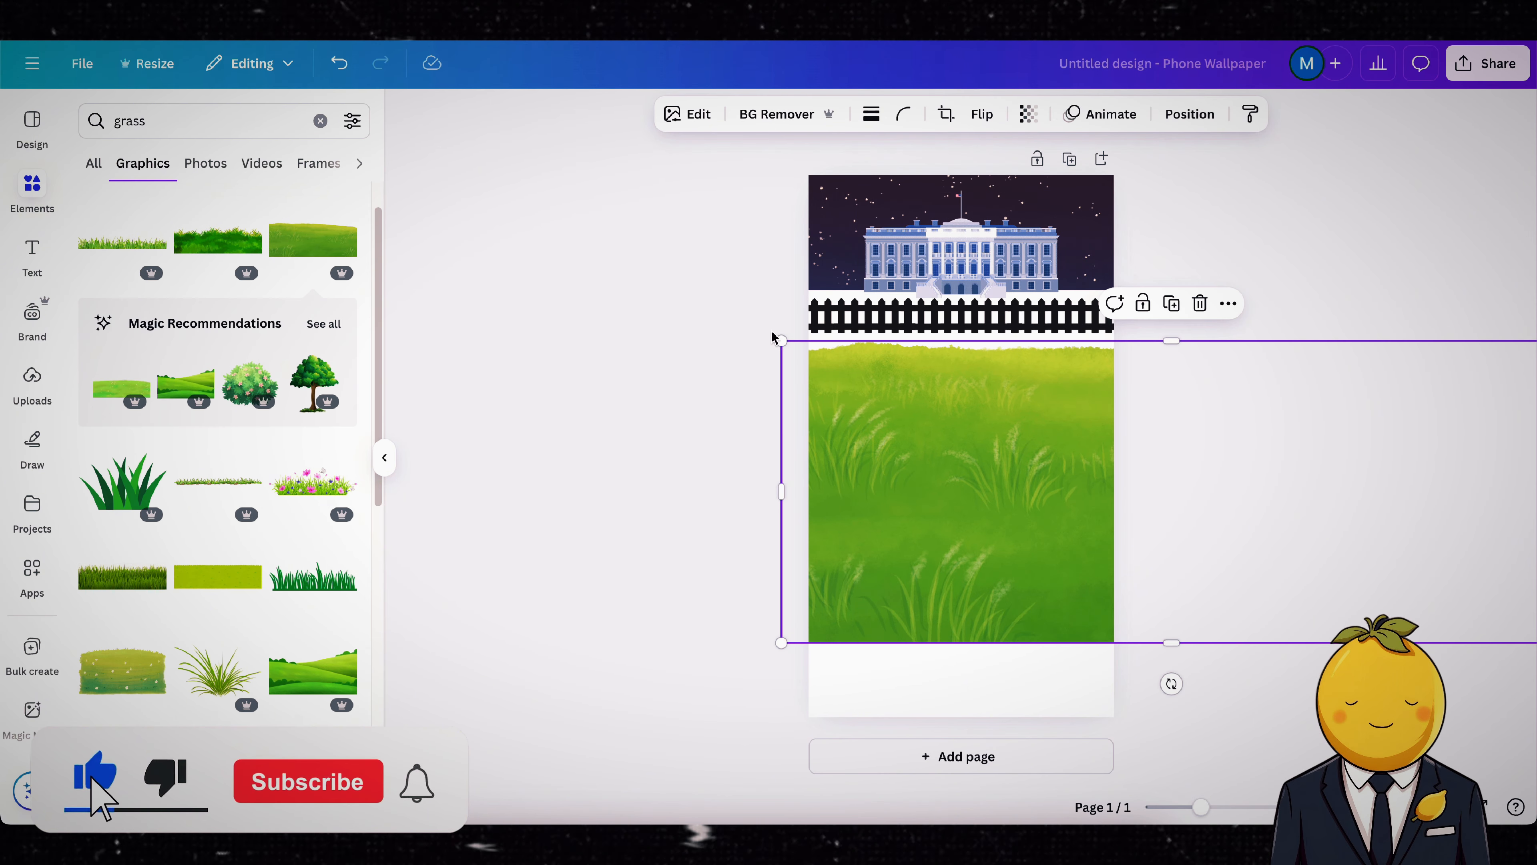
drag(780, 340, 191, 111)
drag(929, 484, 1165, 648)
Step: Move the meadow back in the layer order so it lies behind the fence and the White House
click(1190, 114)
drag(252, 279, 246, 512)
click(1190, 113)
click(1291, 195)
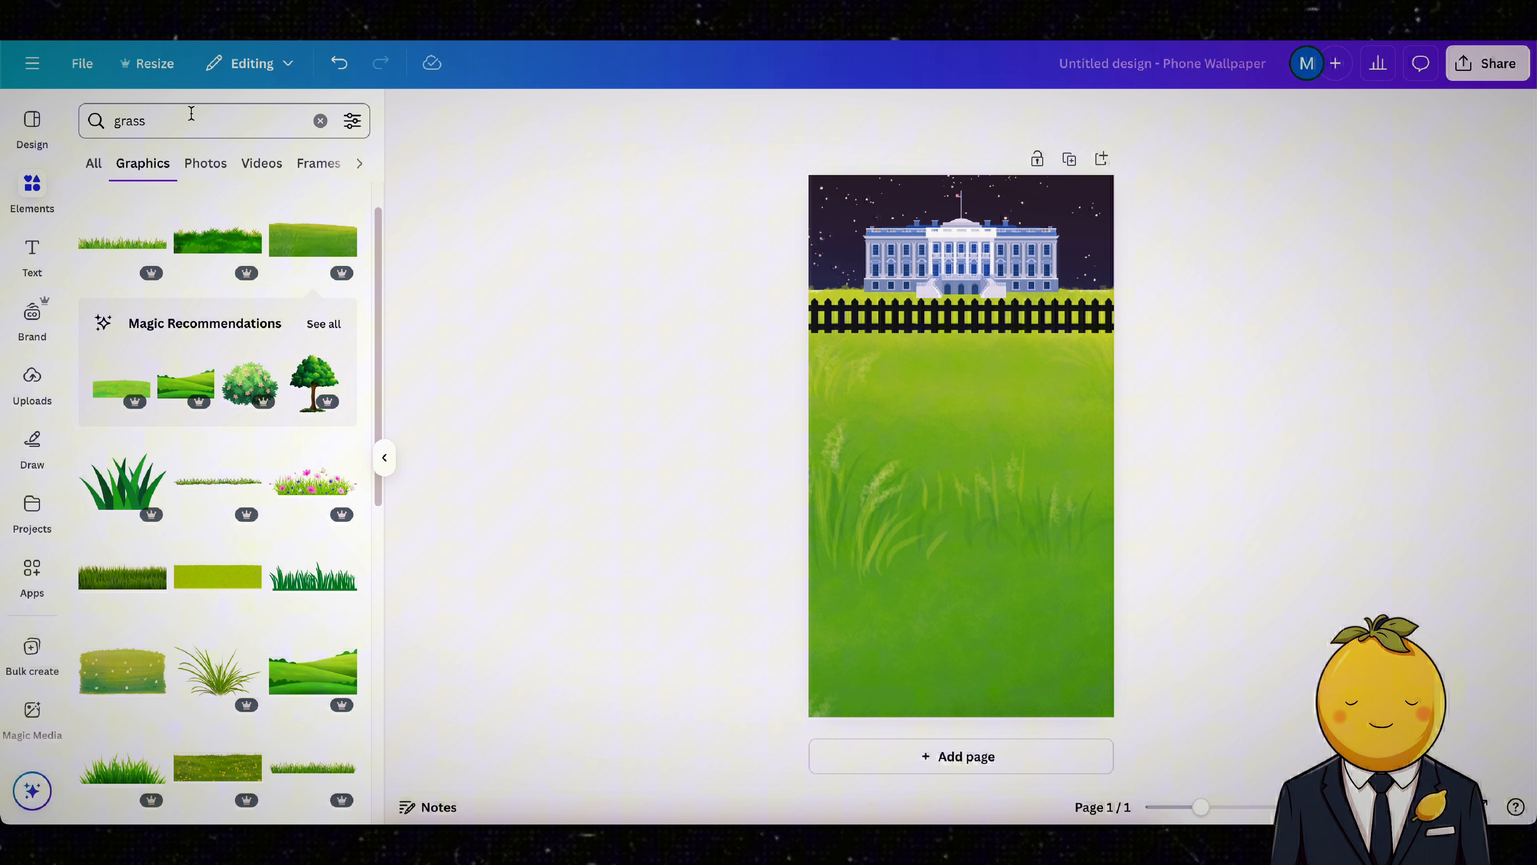
Step: Search the graphics for "dot", add the solid red circle and shrink it to a small dot
double_click(191, 113)
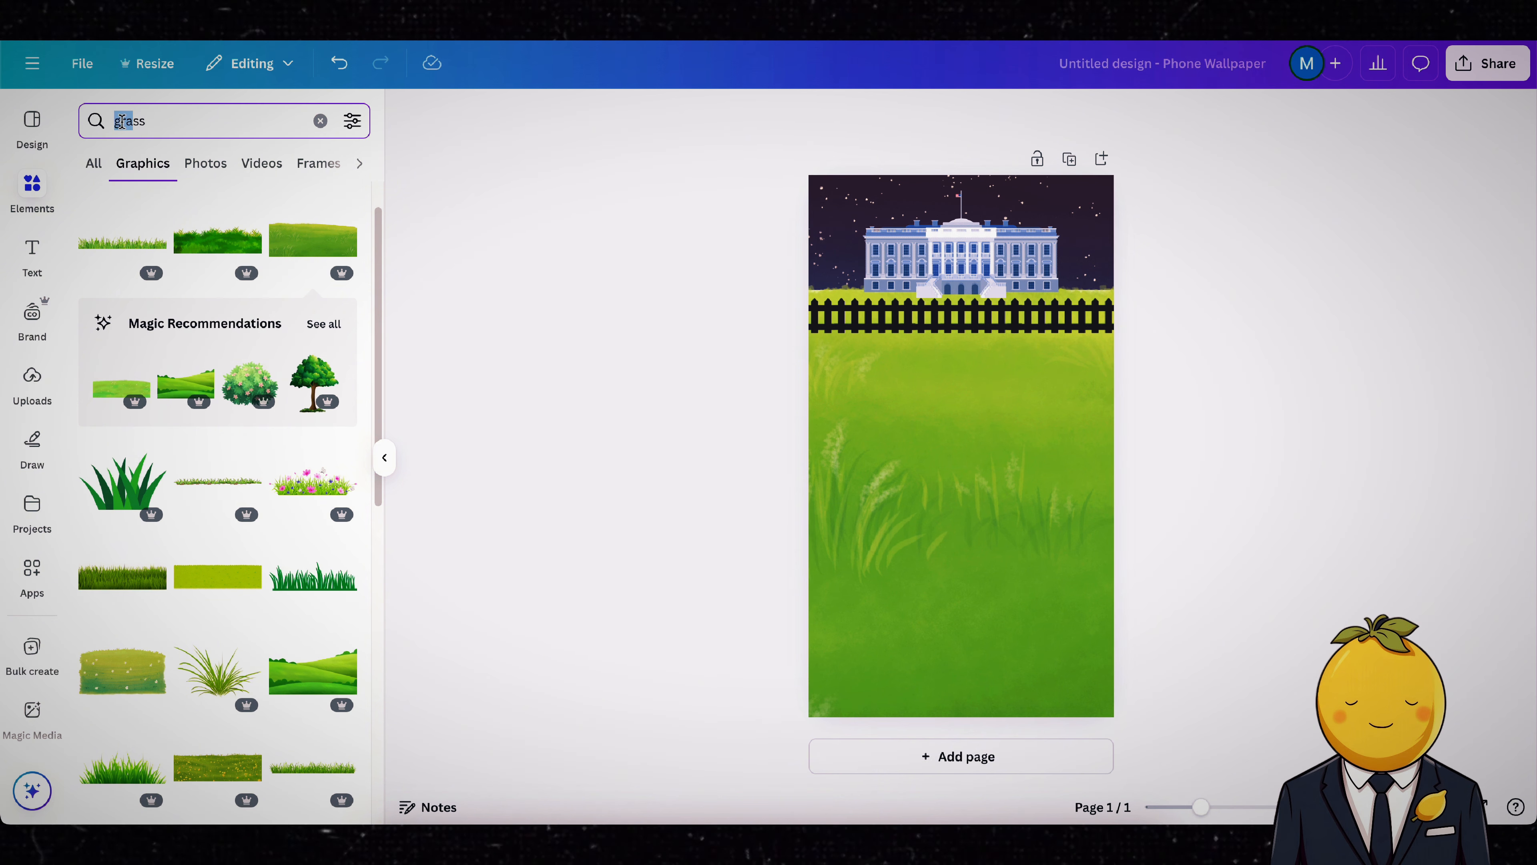
text(dot)
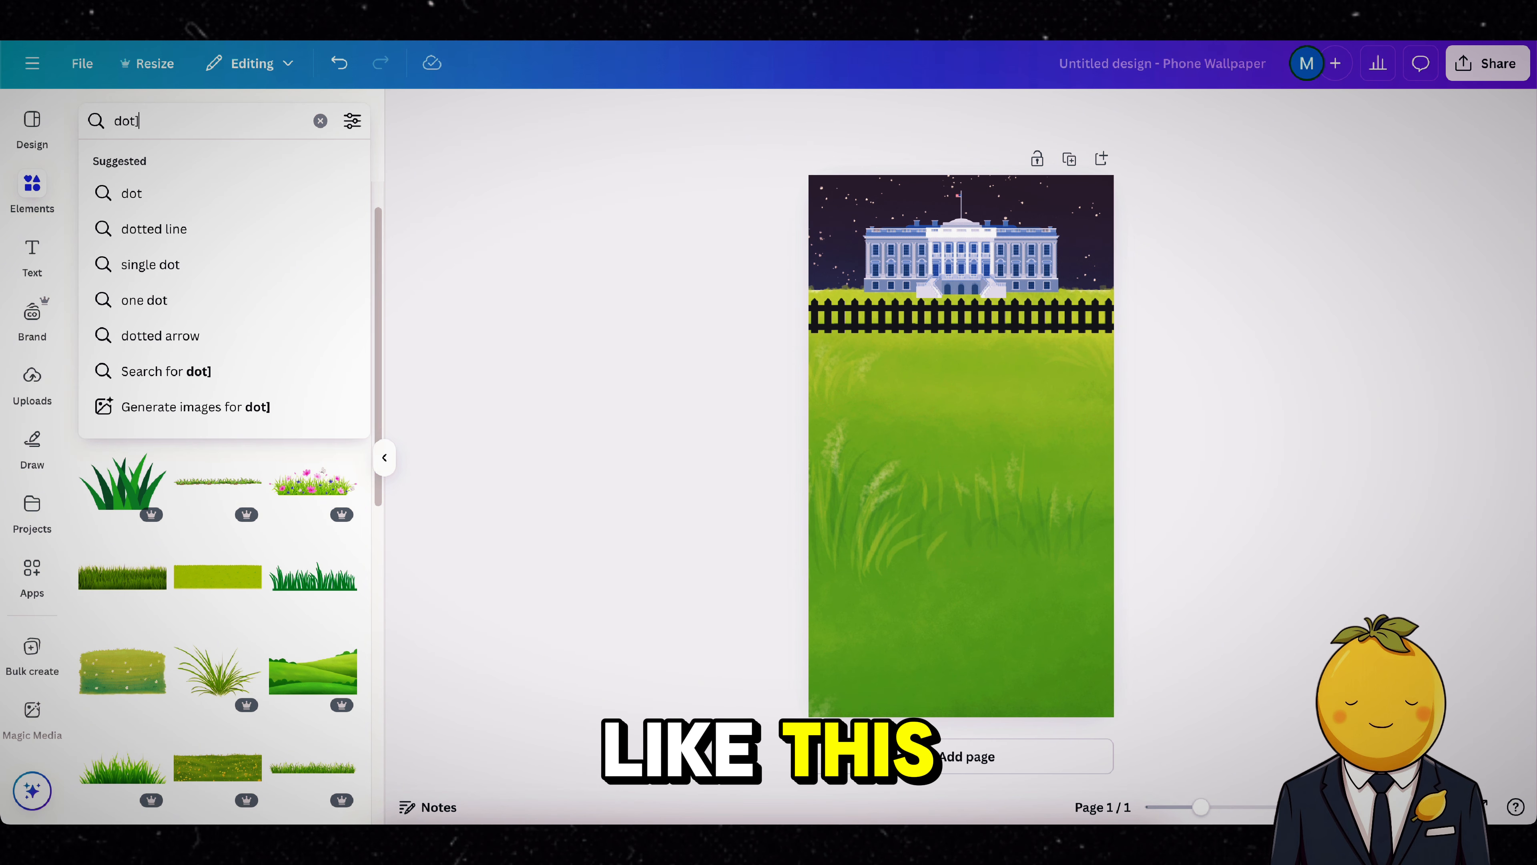
key(Return)
click(326, 546)
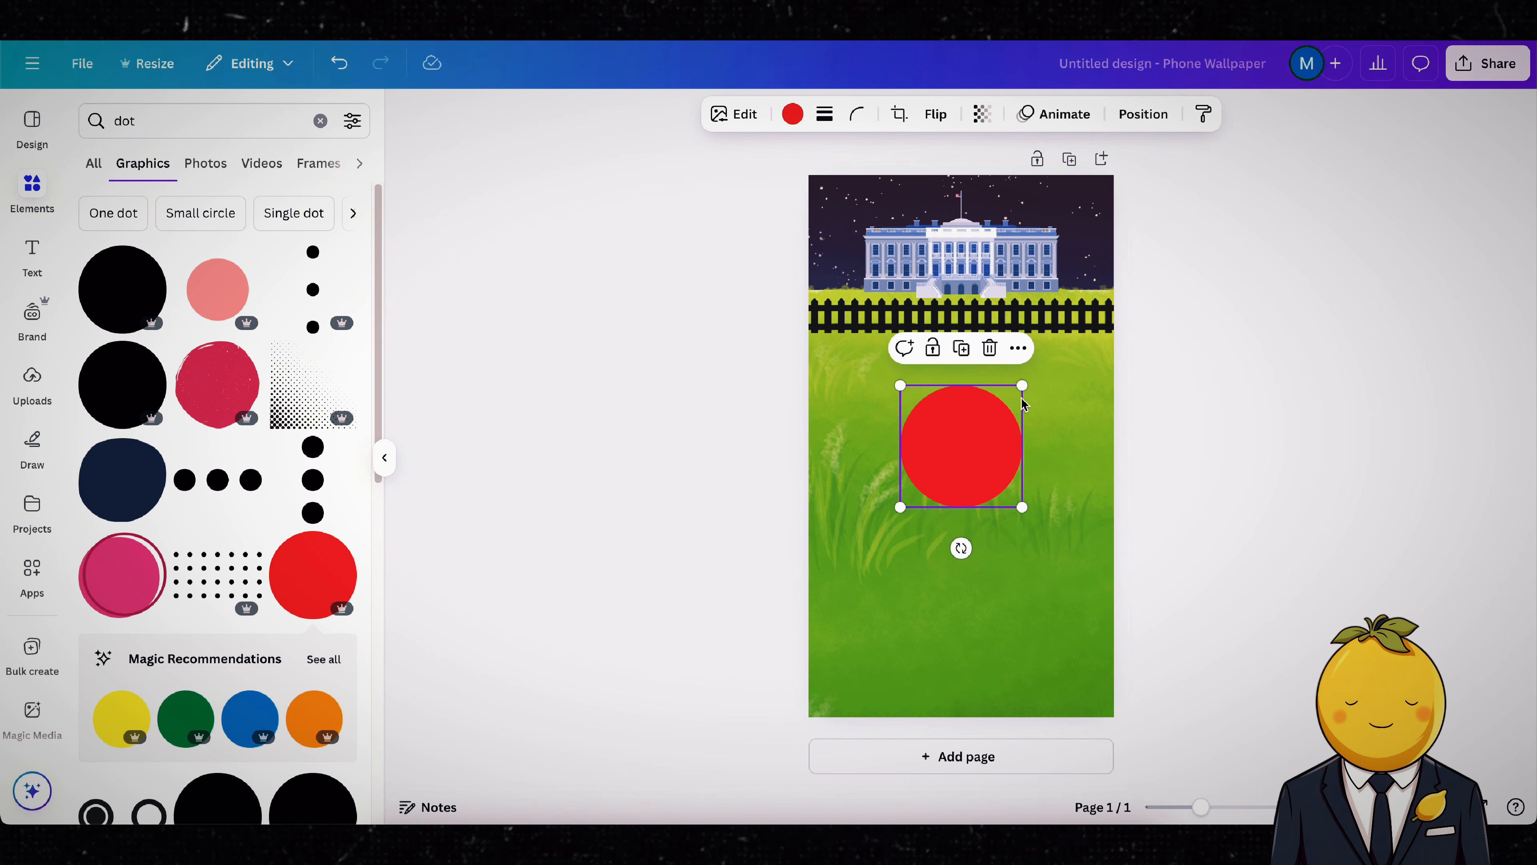
drag(1022, 385, 972, 404)
Step: Duplicate the red dot into an evenly spaced row of three below the fence and a fourth centred near the page's bottom
click(964, 356)
click(1063, 347)
drag(1087, 419, 974, 536)
key(ctrl+z)
drag(1064, 396, 956, 645)
Step: Search the graphics for "key" and add the shiny golden key with the round handle
click(209, 117)
key(super+a)
text(key)
key(Return)
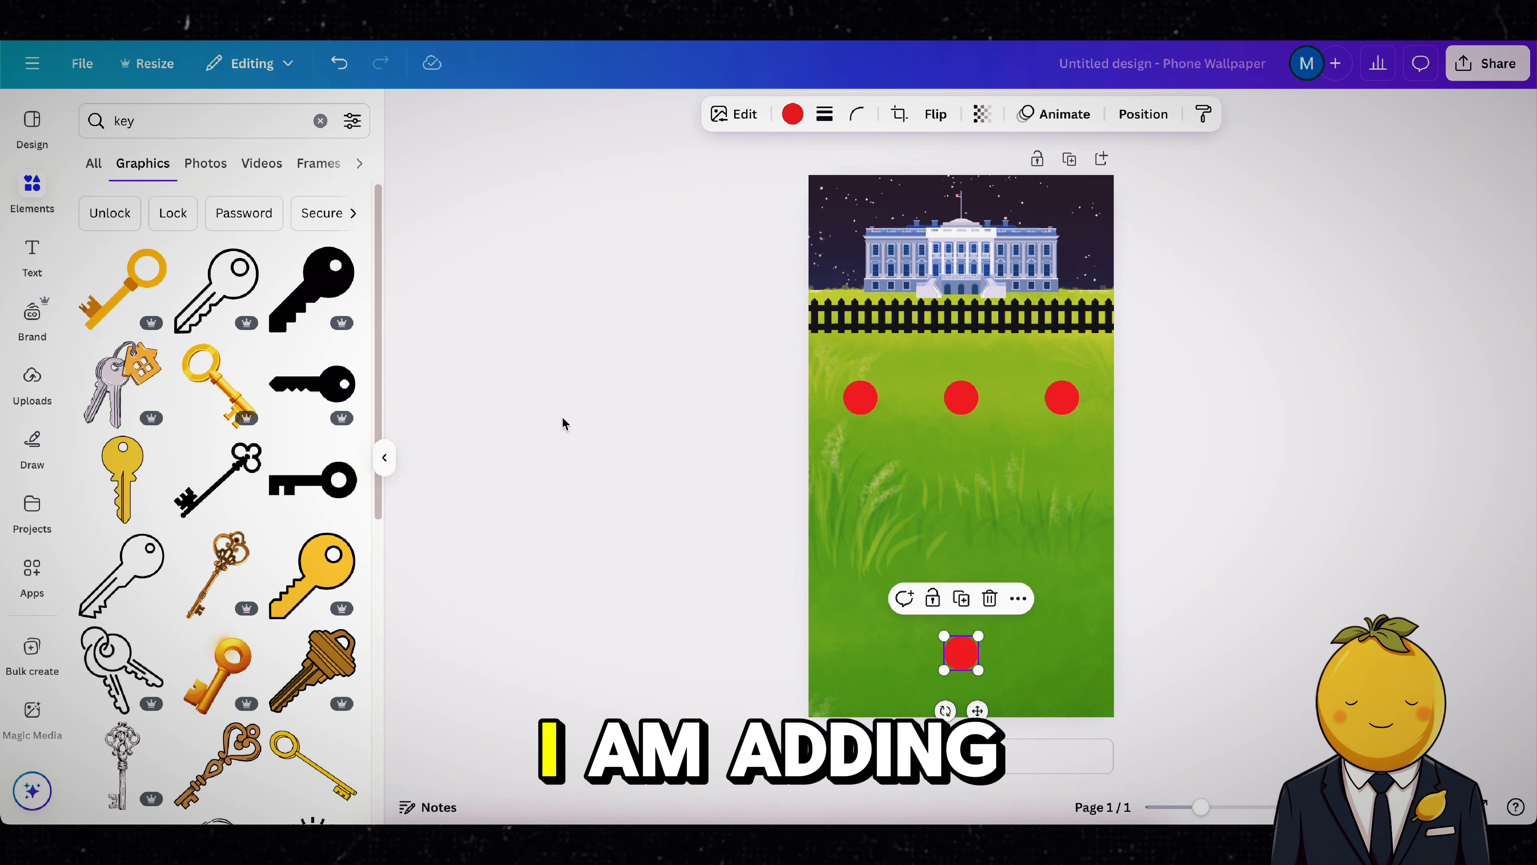
click(239, 669)
Step: Try flipping the golden key horizontally and vertically
click(980, 114)
click(979, 162)
click(980, 163)
click(979, 165)
click(981, 187)
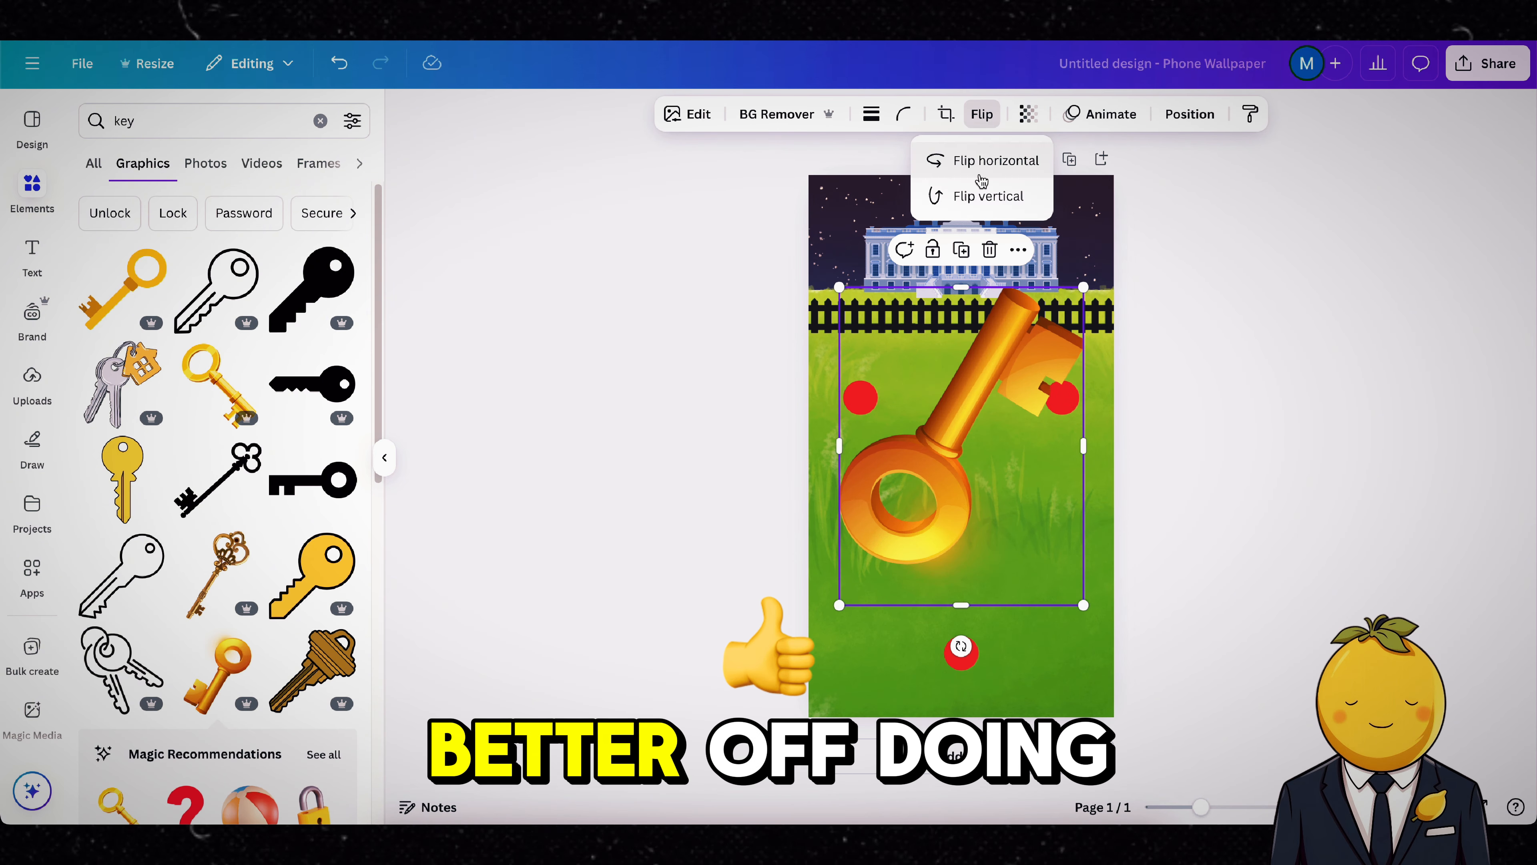
click(982, 186)
click(984, 171)
click(985, 172)
click(991, 198)
click(992, 198)
click(991, 163)
Step: Shrink the golden key and place it over the red dot near the page's bottom
drag(1084, 287, 912, 510)
drag(888, 562, 973, 641)
drag(997, 591, 976, 646)
click(1186, 605)
Step: Search the graphics for "yellow line"
drag(175, 120, 101, 118)
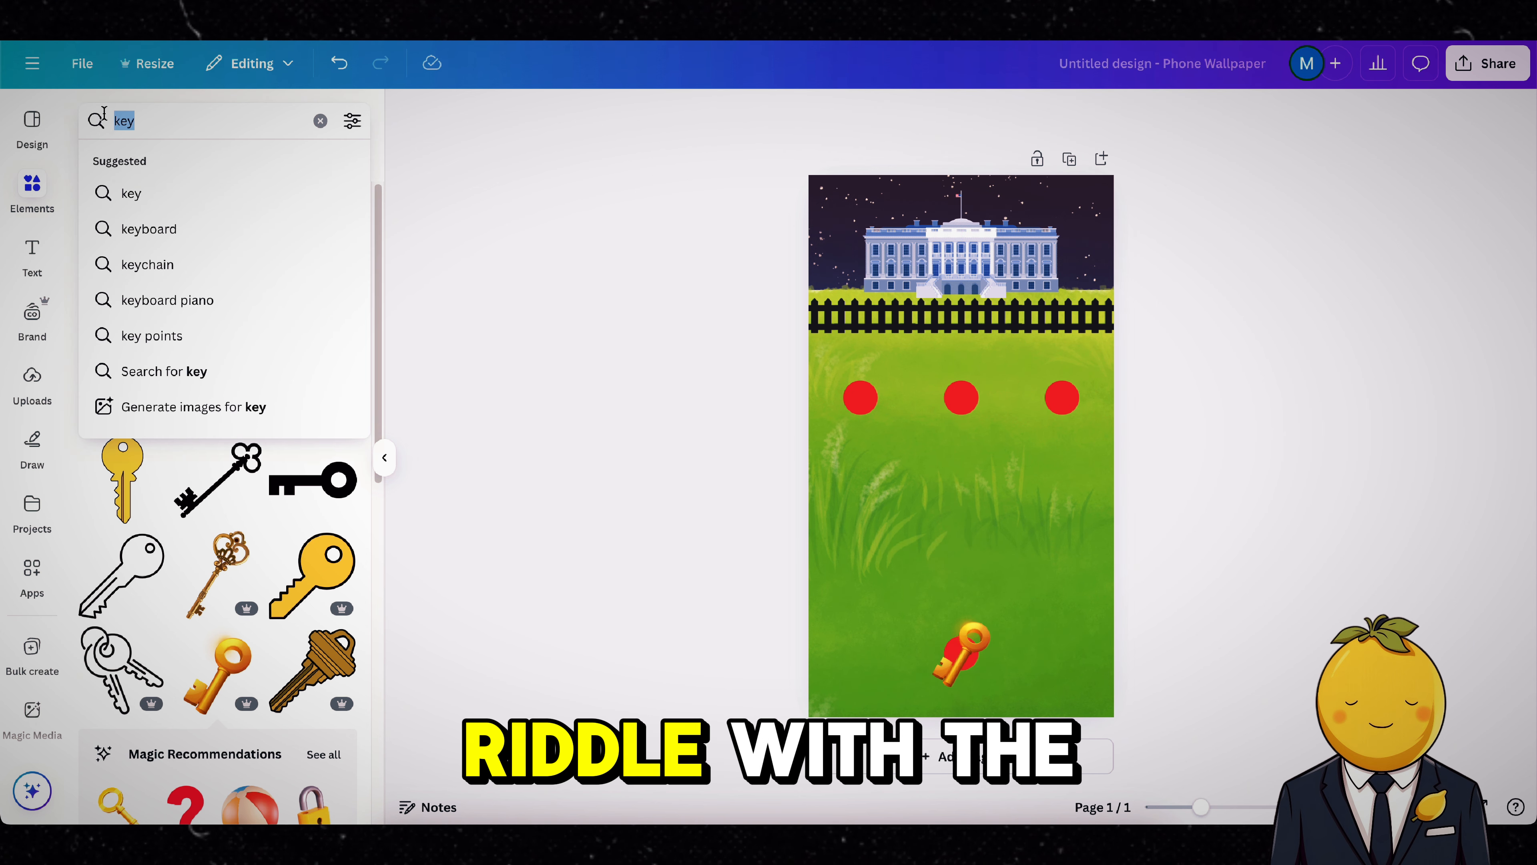
text(yellow)
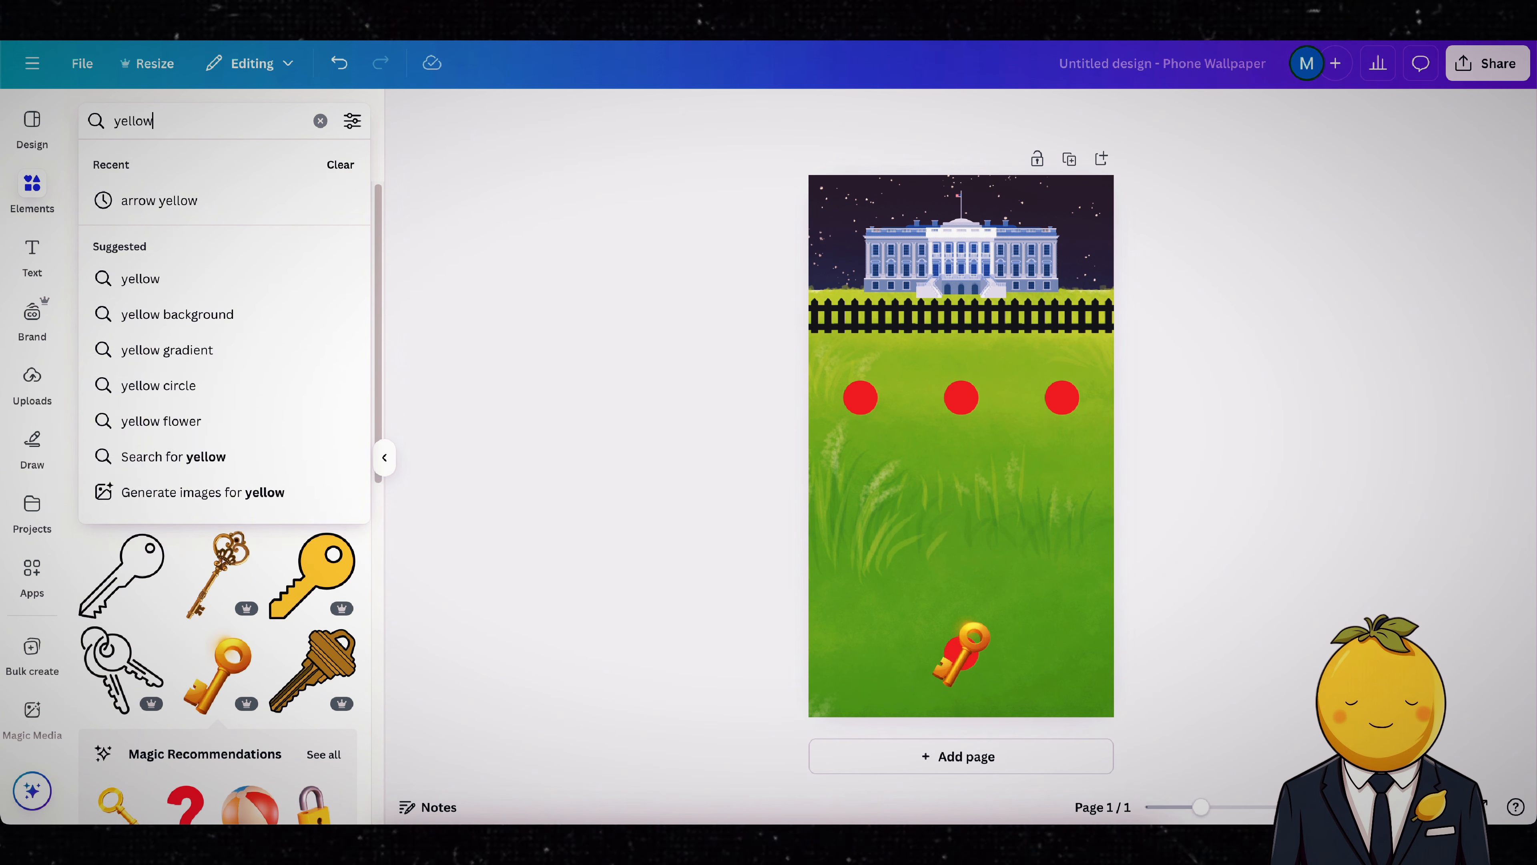
text( line)
key(Return)
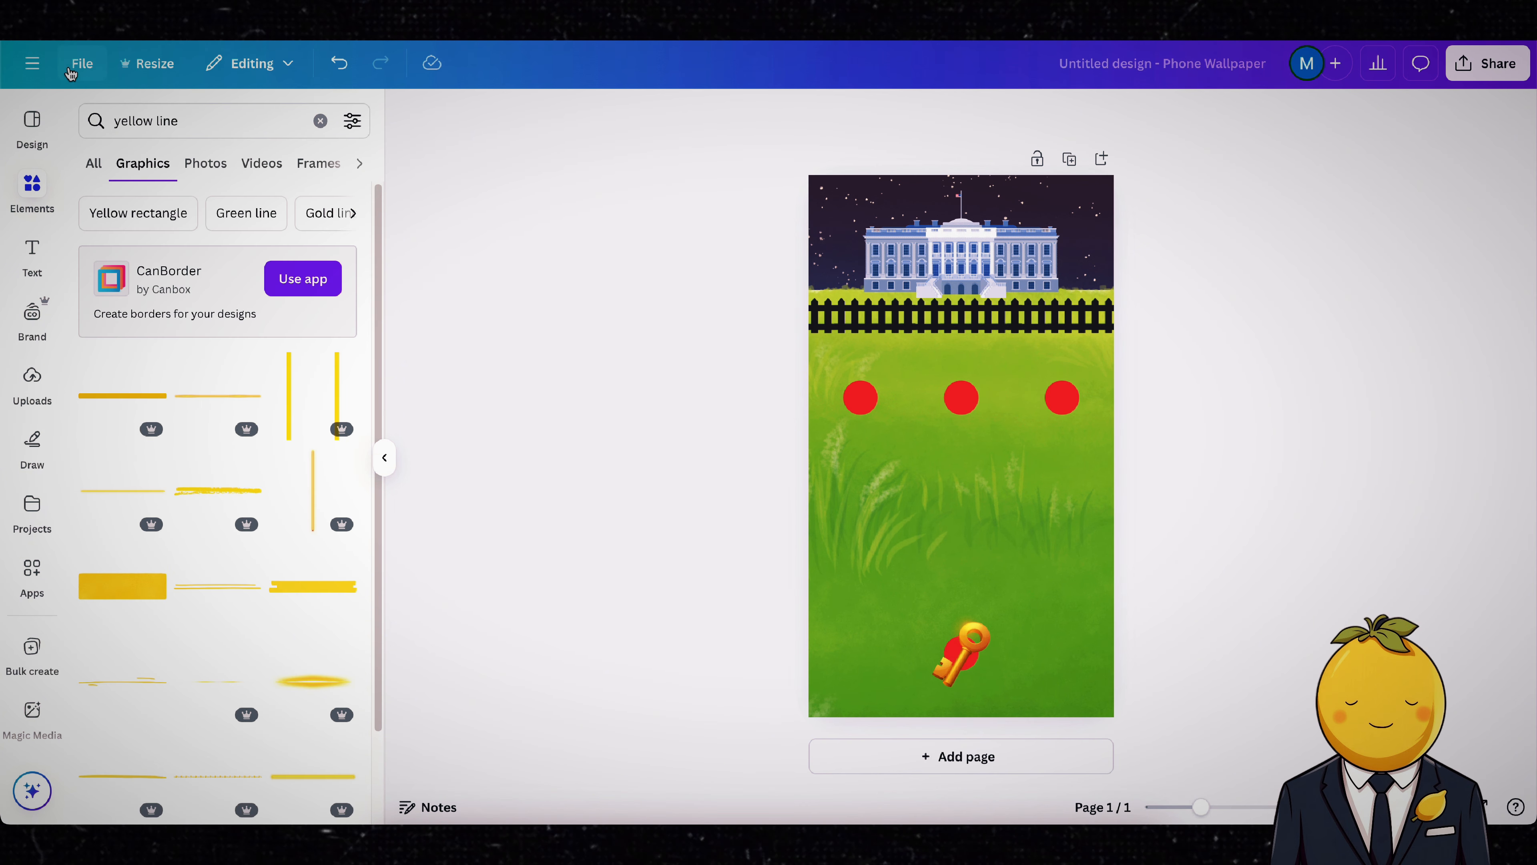
Step: Lay out thin yellow lines running down from the left red dot and across from the lower end
click(132, 397)
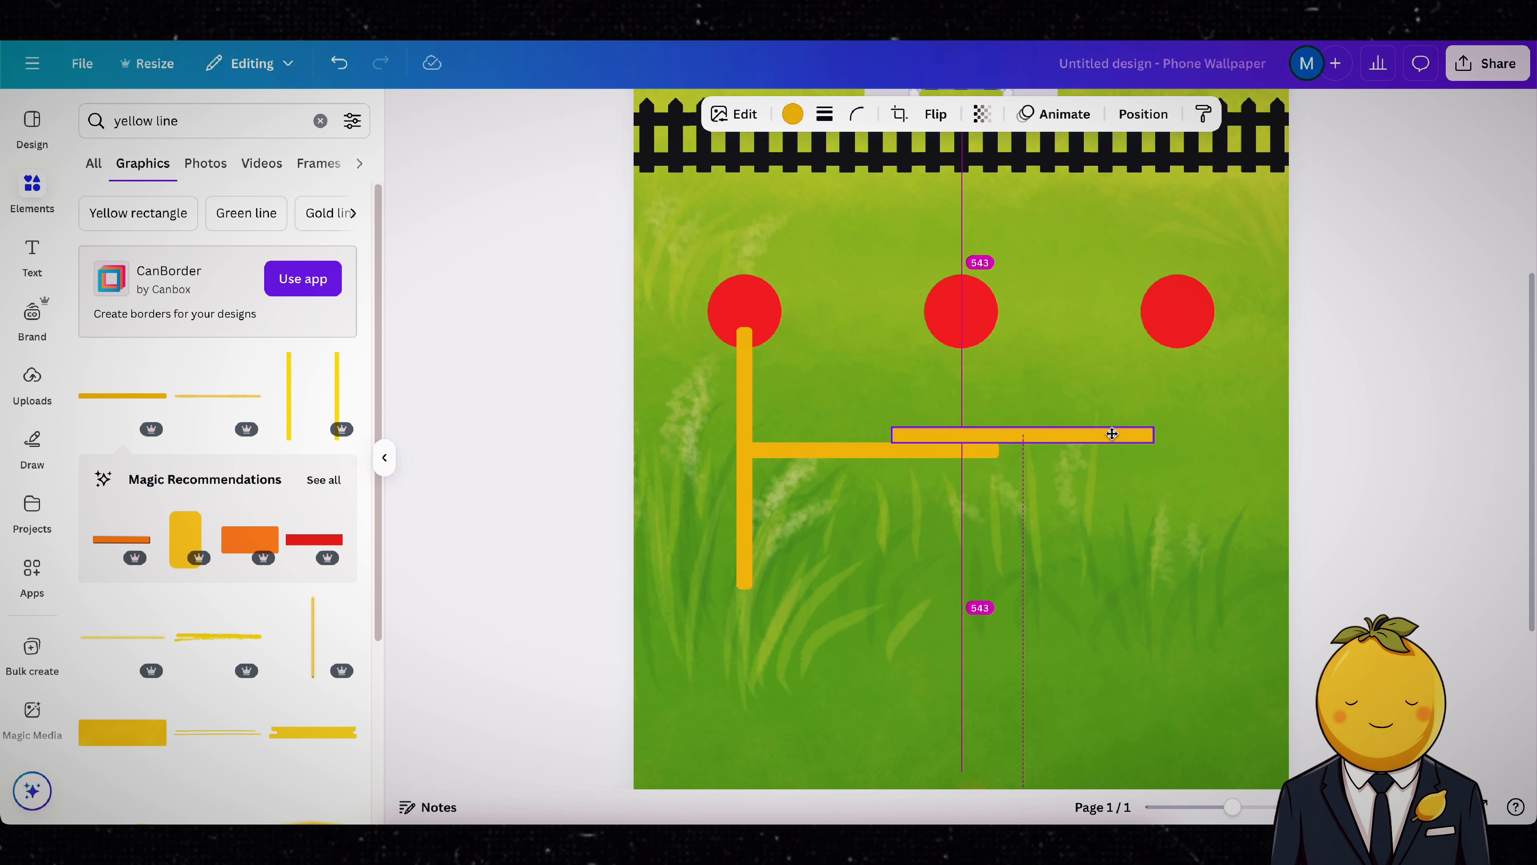
drag(971, 490, 967, 450)
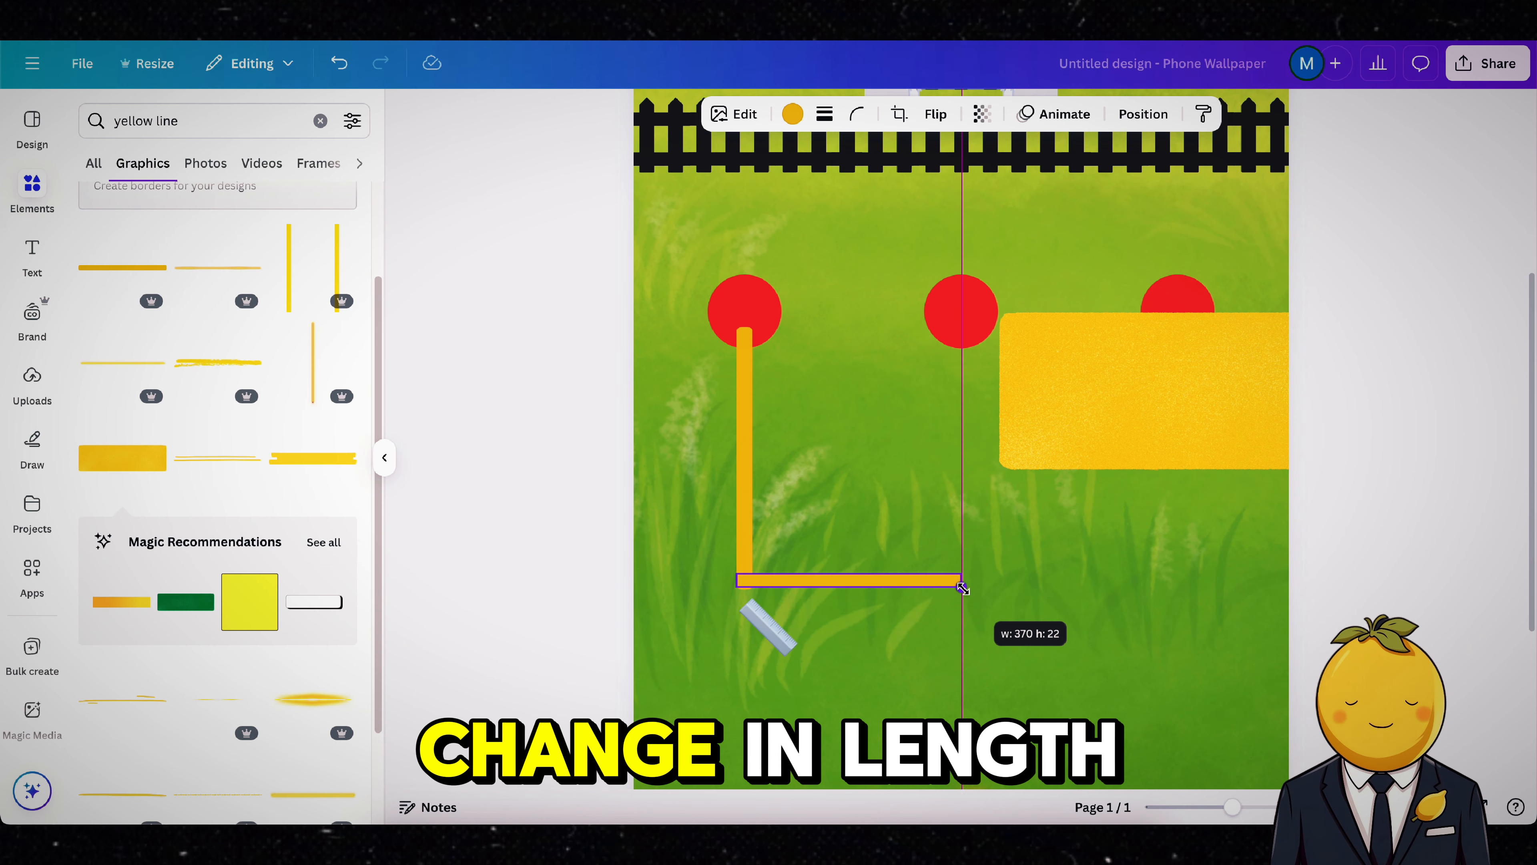
drag(961, 584, 920, 583)
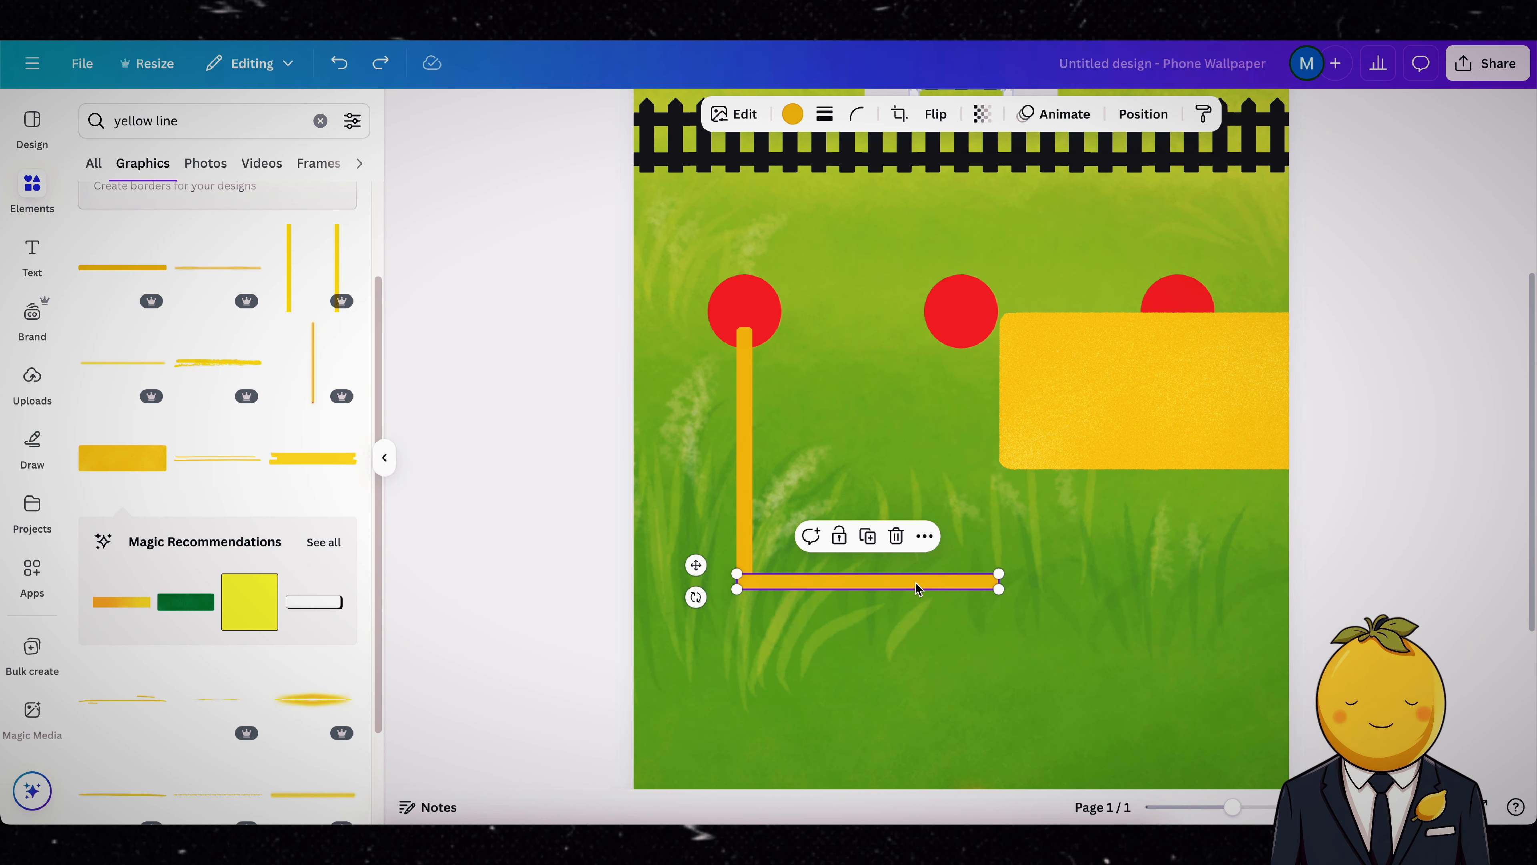
Step: Delete the two thin orange line segments forming the corner below the left red dot
key(Delete)
click(748, 475)
key(Delete)
Step: Slim the wide yellow block to about 30 px thick and place it vertically under the left red dot, about 449 px long
drag(1140, 395, 767, 475)
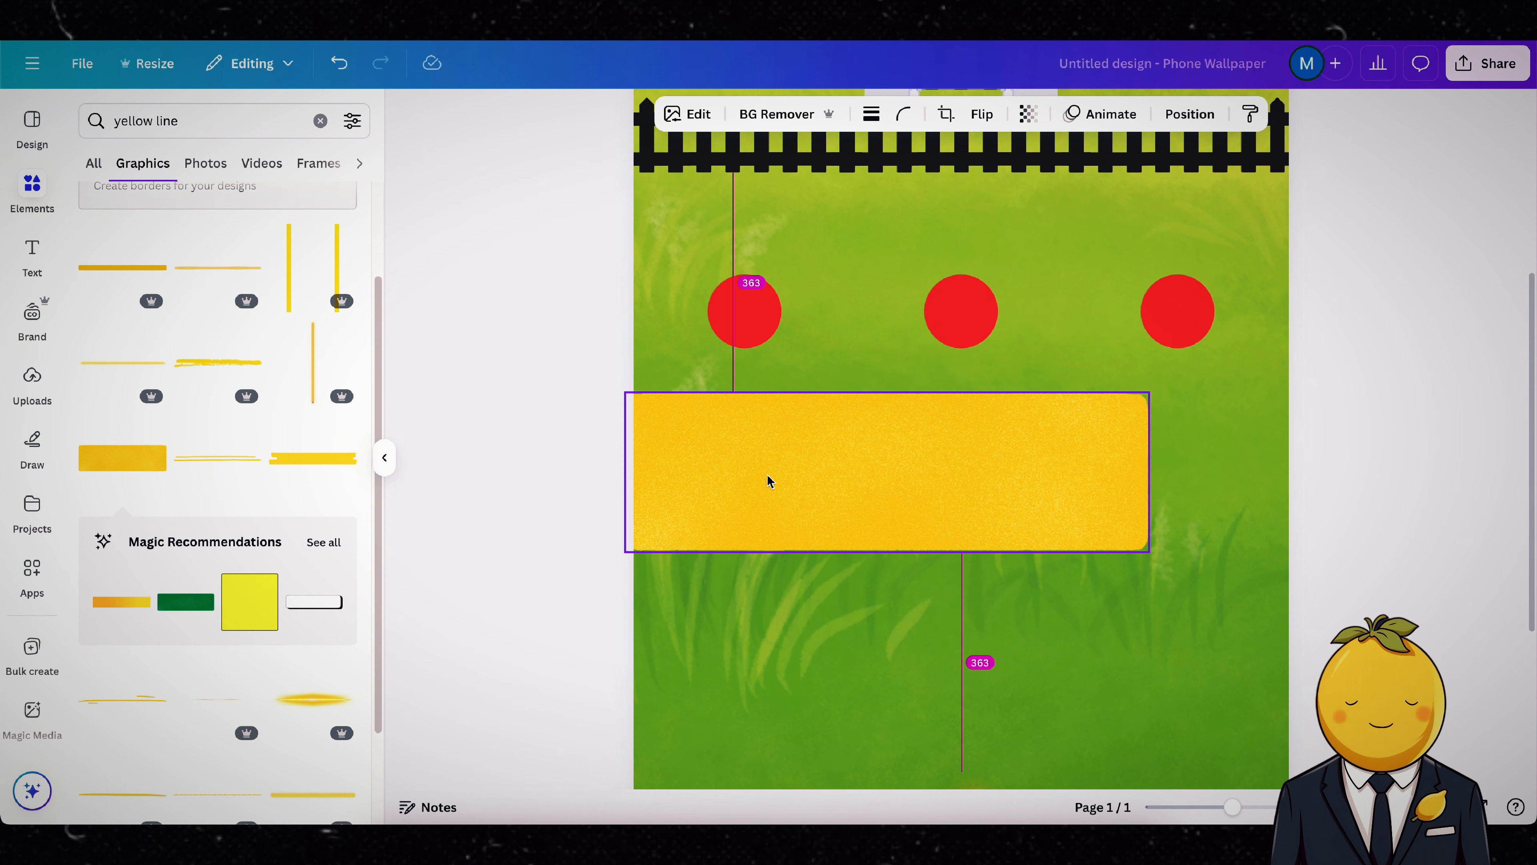
drag(879, 397, 902, 531)
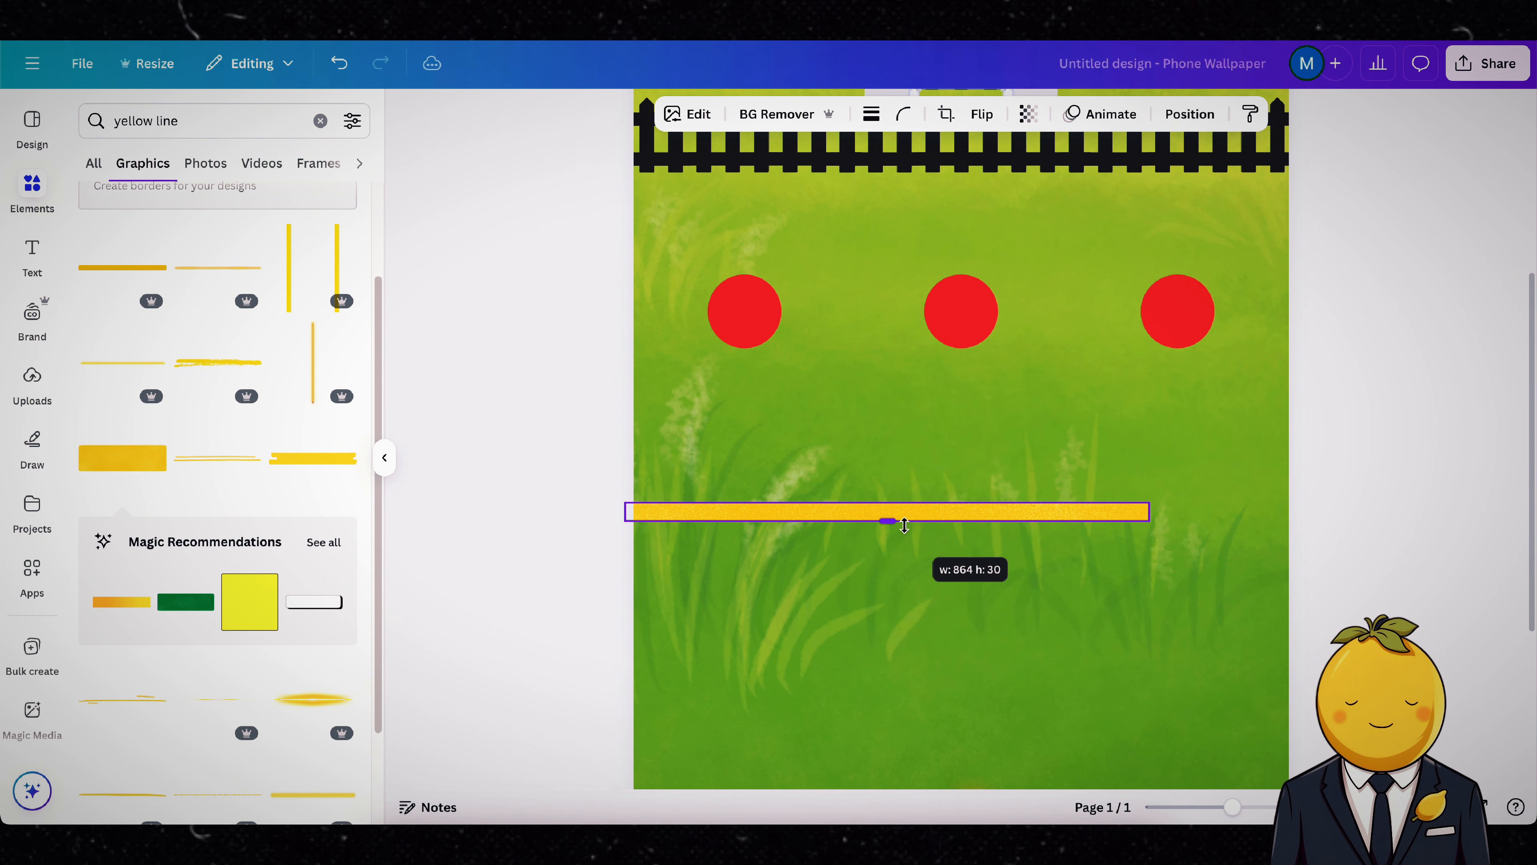
drag(1150, 511, 748, 396)
drag(747, 477, 727, 605)
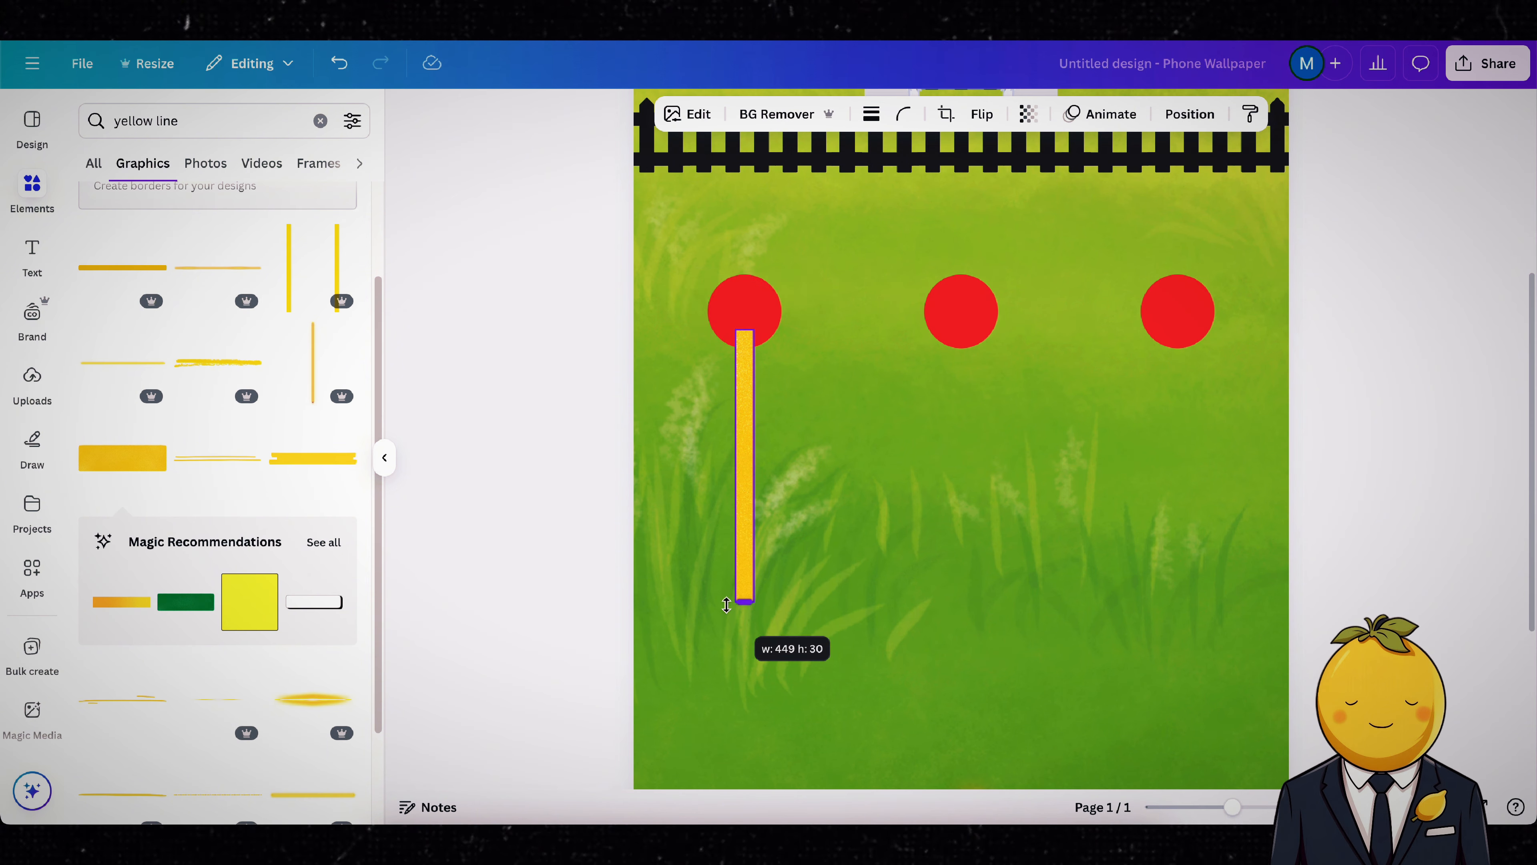
Step: Place a duplicate of the vertical yellow line above the key, ending at the lowest red dot
click(750, 295)
drag(761, 416, 956, 683)
scroll(960, 451, down, 2)
Step: Make a shorter horizontal copy of the yellow line and attach it to the lower end of the left dot's line
click(961, 422)
drag(1177, 757, 806, 432)
drag(754, 493, 790, 561)
drag(627, 488, 628, 494)
drag(670, 510, 783, 510)
drag(806, 508, 759, 479)
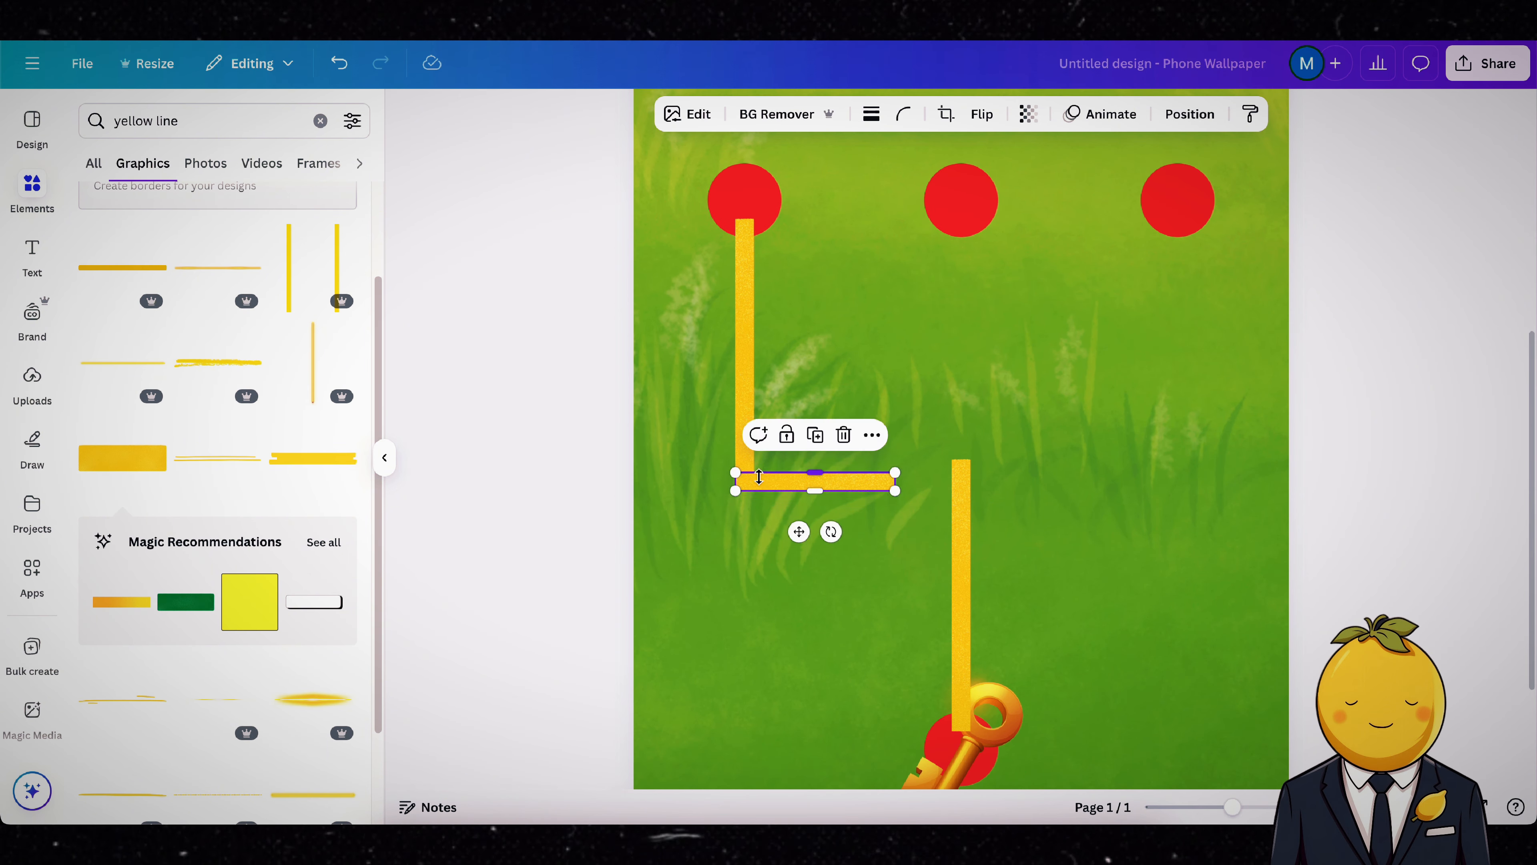
Step: Extend the left path with duplicated short segments into a serpentine that doubles back below and turns upward near the page's centre
click(815, 435)
drag(775, 371, 864, 521)
drag(831, 568, 690, 525)
drag(815, 439, 815, 527)
mouse_move(815, 547)
mouse_down()
mouse_move(886, 493)
mouse_move(830, 537)
mouse_up()
click(815, 434)
click(815, 488)
drag(862, 547, 854, 593)
click(885, 508)
click(886, 435)
drag(894, 521, 921, 555)
Step: Stack vertical copies to carry the left path upward, and add a horizontal copy across its upper end
click(745, 490)
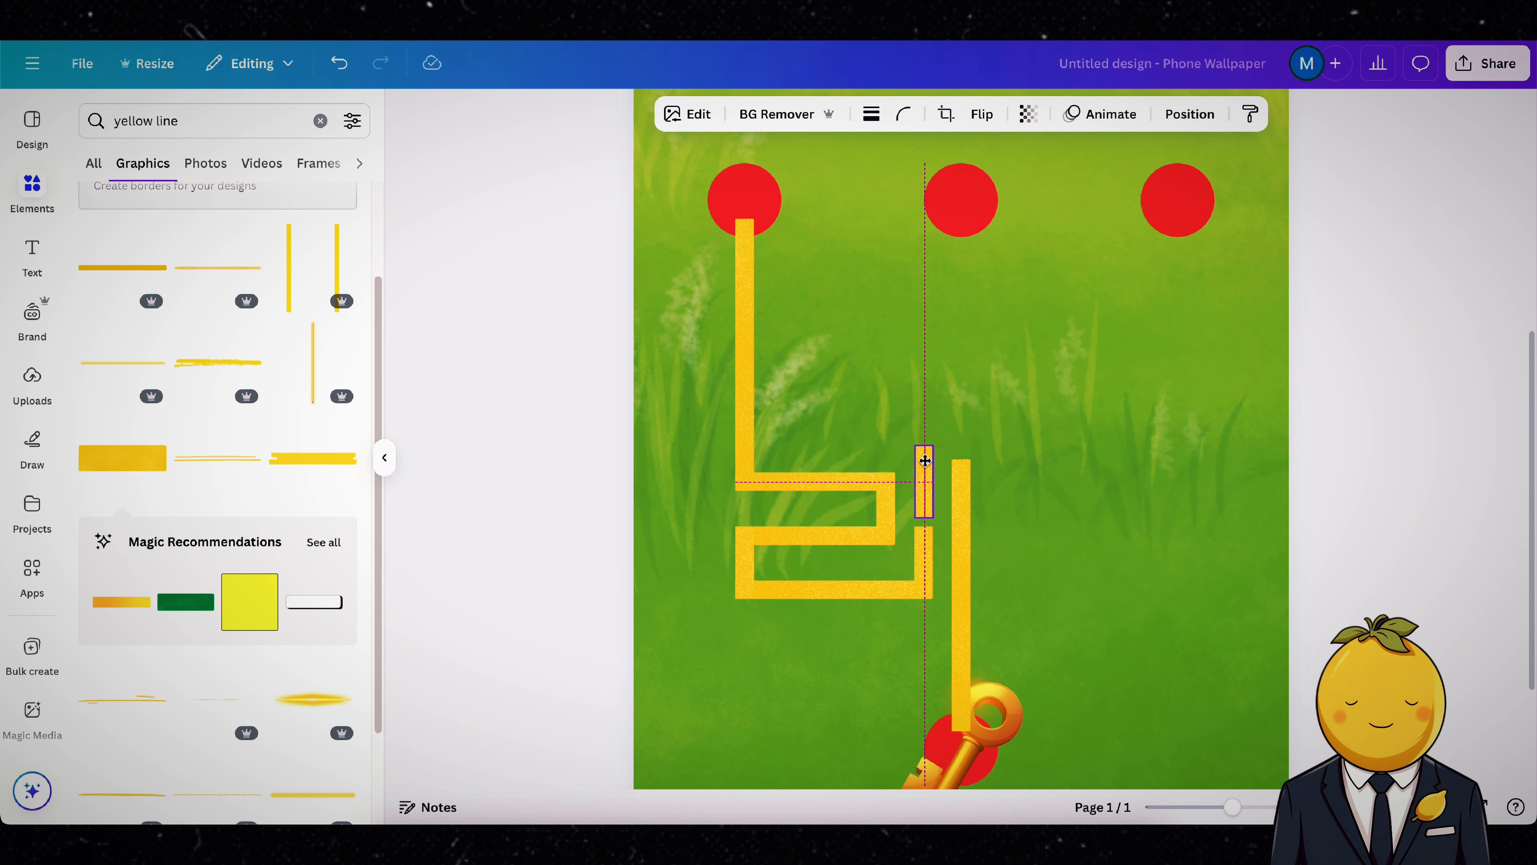
drag(926, 460, 926, 474)
click(925, 420)
drag(933, 485, 926, 409)
click(926, 352)
drag(934, 418, 926, 342)
click(847, 481)
click(815, 434)
drag(869, 491, 882, 336)
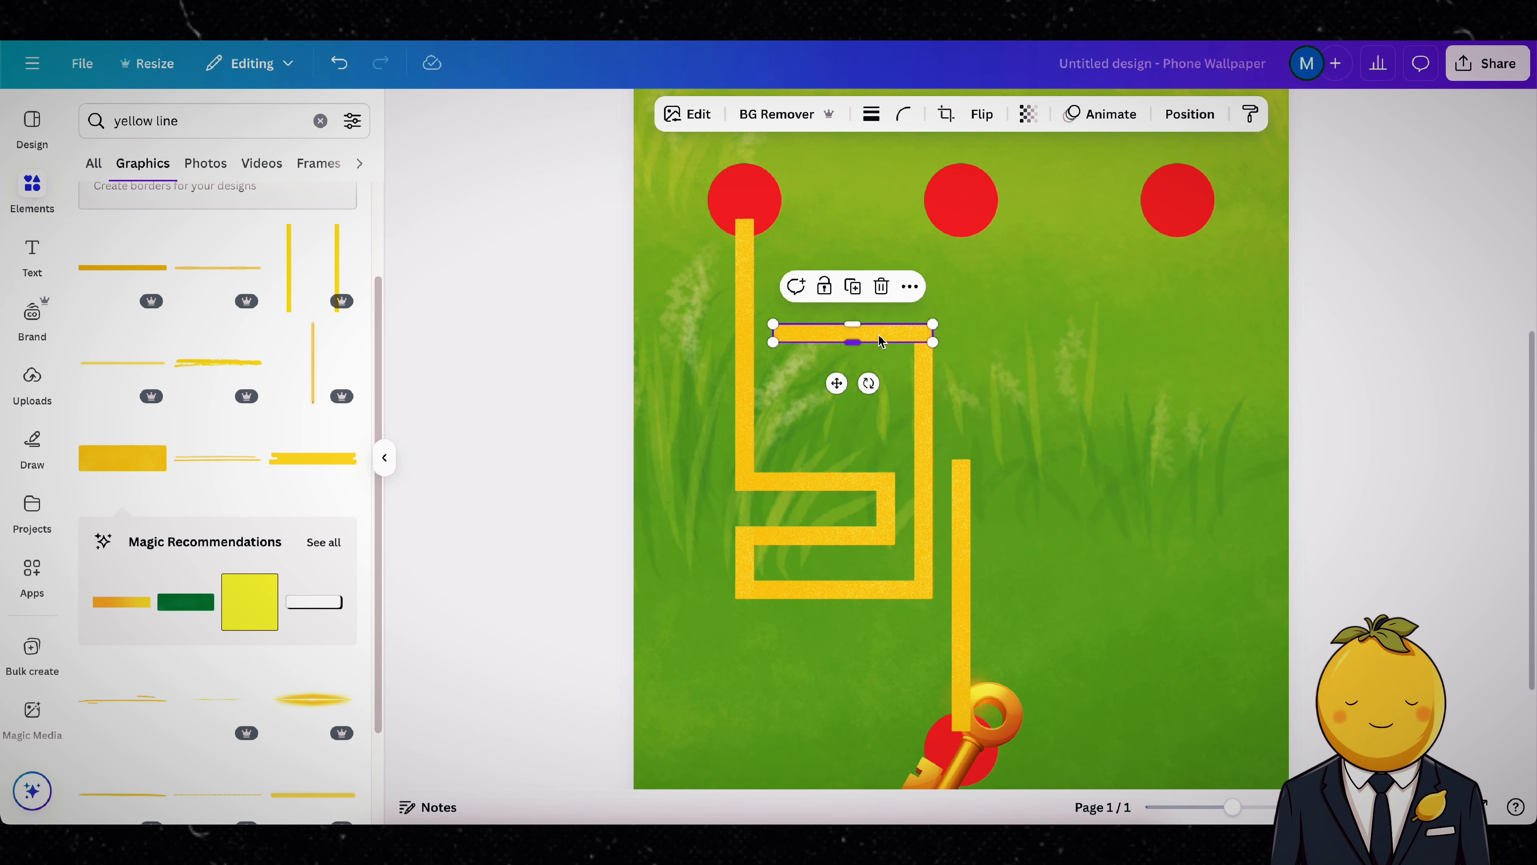
Step: Close the upper part of the left path into a rectangular loop with vertical copies and a lower horizontal copy
click(886, 508)
click(885, 434)
drag(895, 513, 785, 426)
click(782, 286)
click(838, 482)
click(816, 434)
drag(840, 490, 869, 443)
click(809, 574)
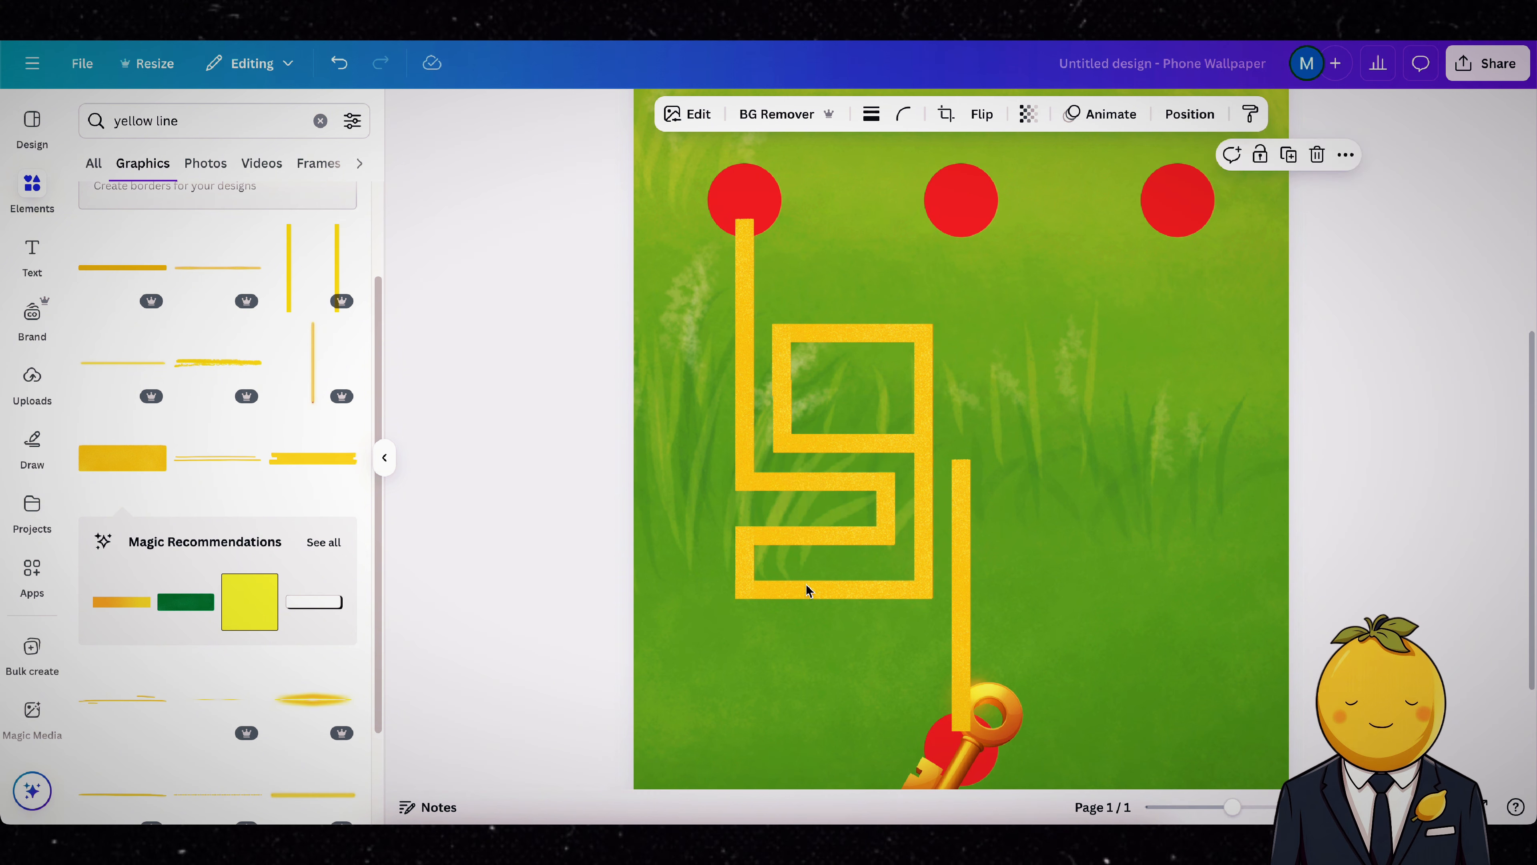
Step: Run a short yellow segment down from the middle red dot and link it to the loop with a crossbar and vertical copy
click(745, 564)
click(744, 490)
drag(753, 569, 960, 246)
click(824, 482)
click(819, 436)
drag(825, 491, 891, 308)
click(961, 254)
click(963, 175)
click(961, 276)
click(961, 230)
drag(1051, 286, 946, 286)
Step: Add two short vertical copies beyond the crossbar's right end and connect them with a horizontal piece
drag(918, 290, 1032, 295)
click(1032, 234)
drag(1040, 303, 1084, 295)
click(1083, 241)
drag(1093, 314, 978, 324)
click(1053, 324)
click(1050, 277)
Step: Continue the middle path as a stepped zigzag back toward the loop using duplicated short horizontal and vertical segments
click(840, 510)
click(1050, 324)
click(1050, 278)
click(1083, 303)
click(1083, 241)
click(1041, 325)
click(1050, 277)
click(924, 363)
click(923, 286)
drag(932, 375, 955, 368)
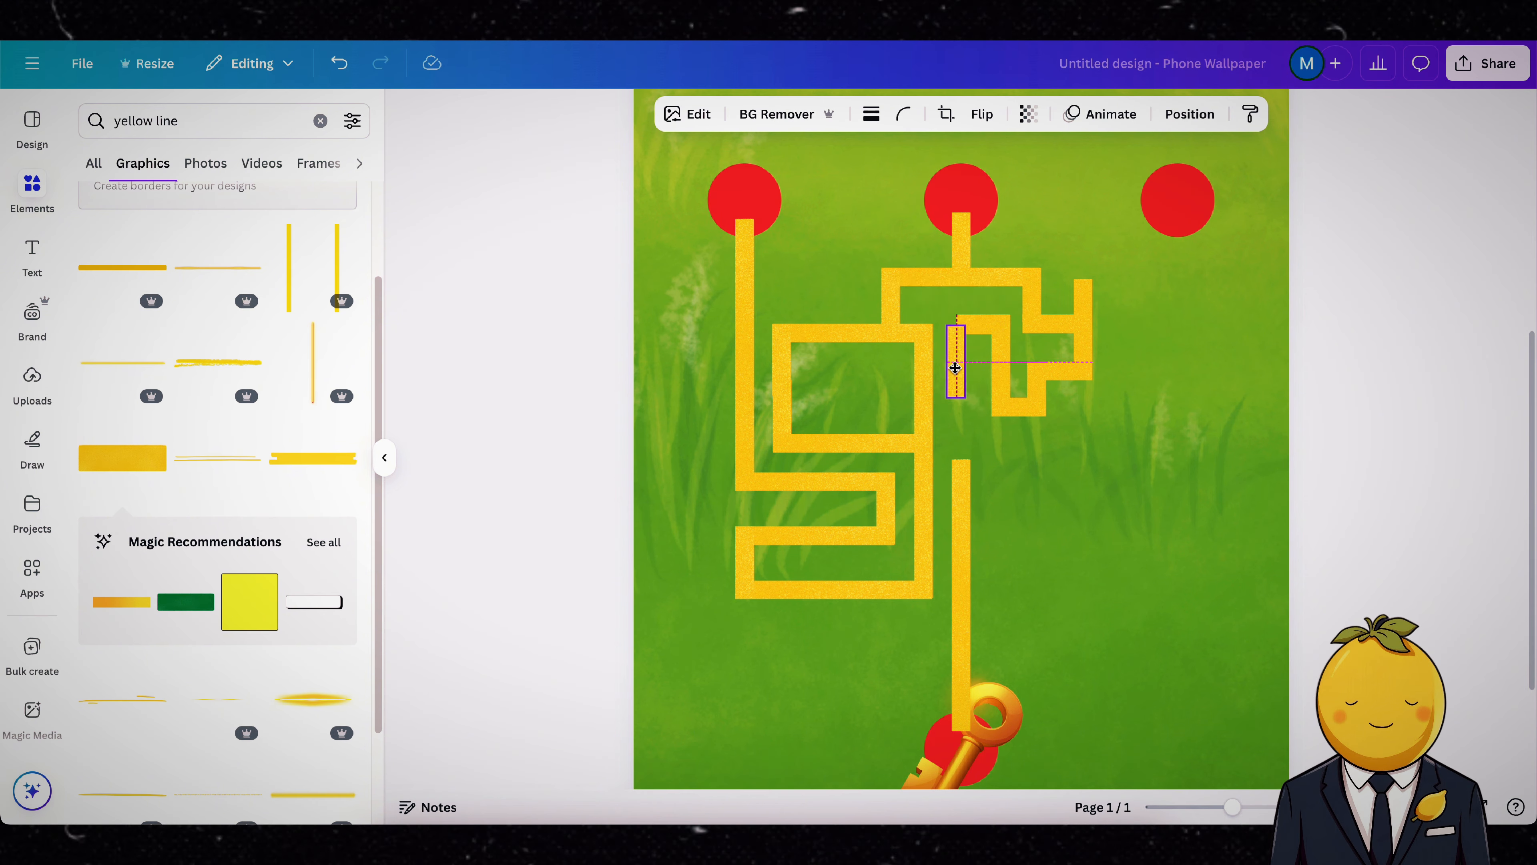
Step: Connect the middle zigzag to the long vertical line above the key with further short duplicated segments
click(1019, 406)
click(1018, 360)
drag(1025, 417, 1011, 467)
click(1036, 389)
click(1037, 324)
click(1066, 370)
click(1066, 324)
click(1129, 468)
Step: Place a long vertical line under the right red dot and run a horizontal segment from its lower end off the page edge
click(746, 270)
click(745, 180)
drag(755, 280, 1179, 259)
click(982, 467)
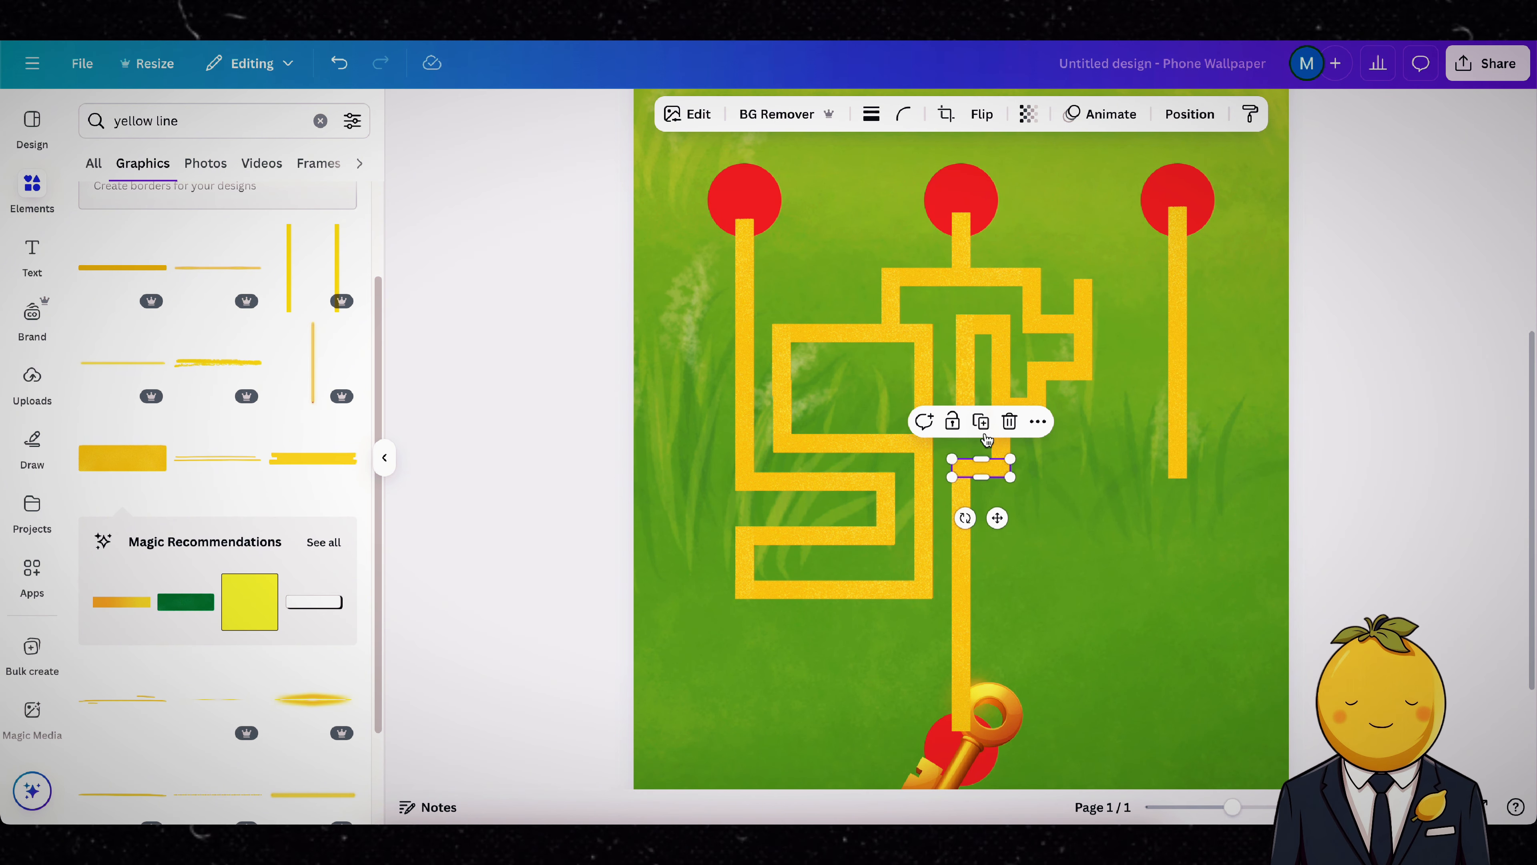
drag(1227, 477, 1369, 440)
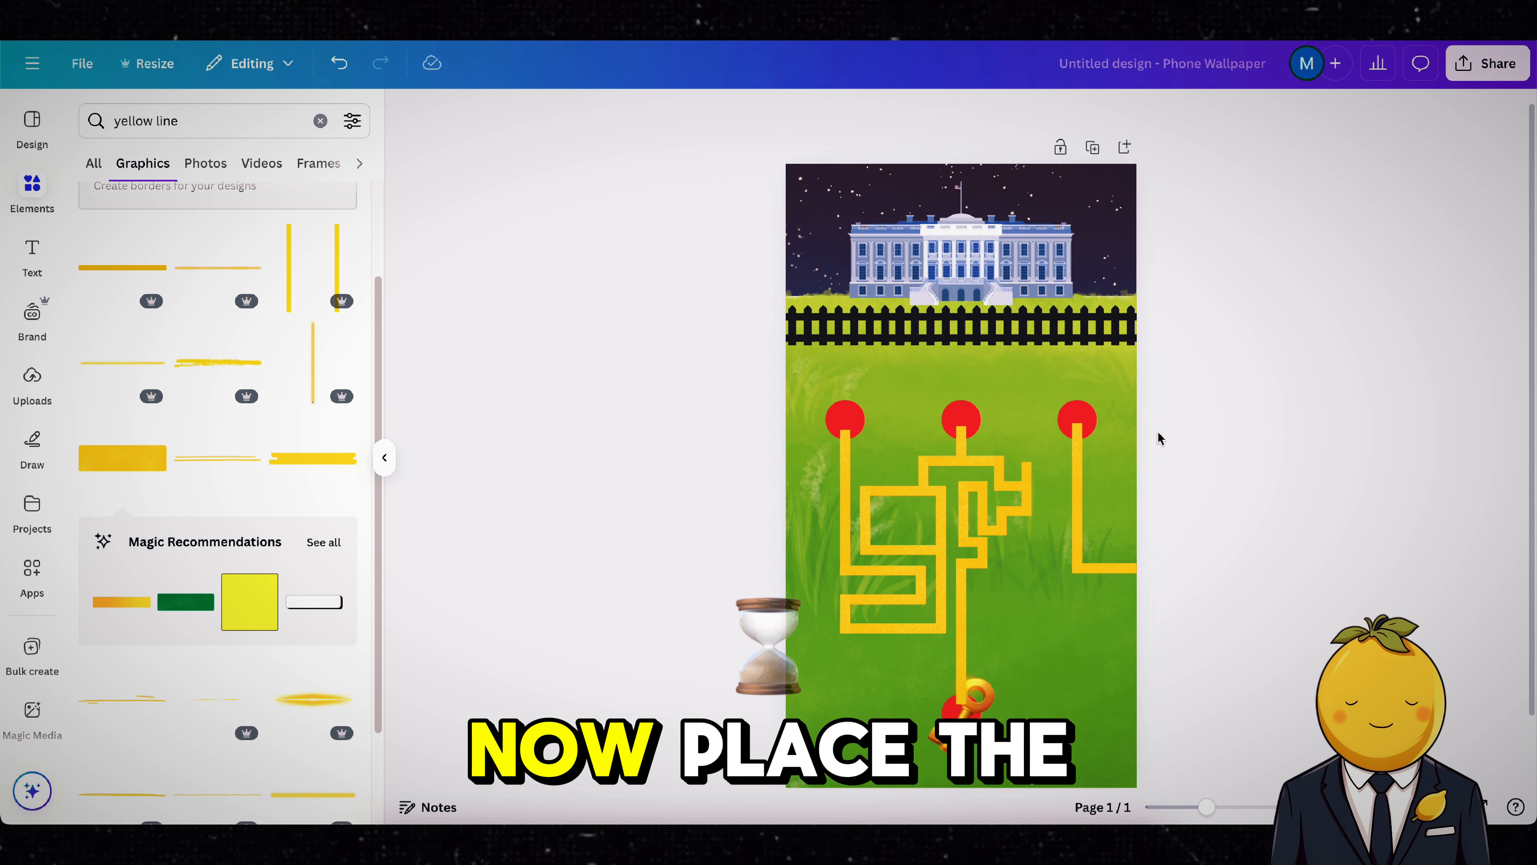
Step: Move the golden key and all four red dots above the yellow lines in the layer order
click(1084, 438)
click(1143, 114)
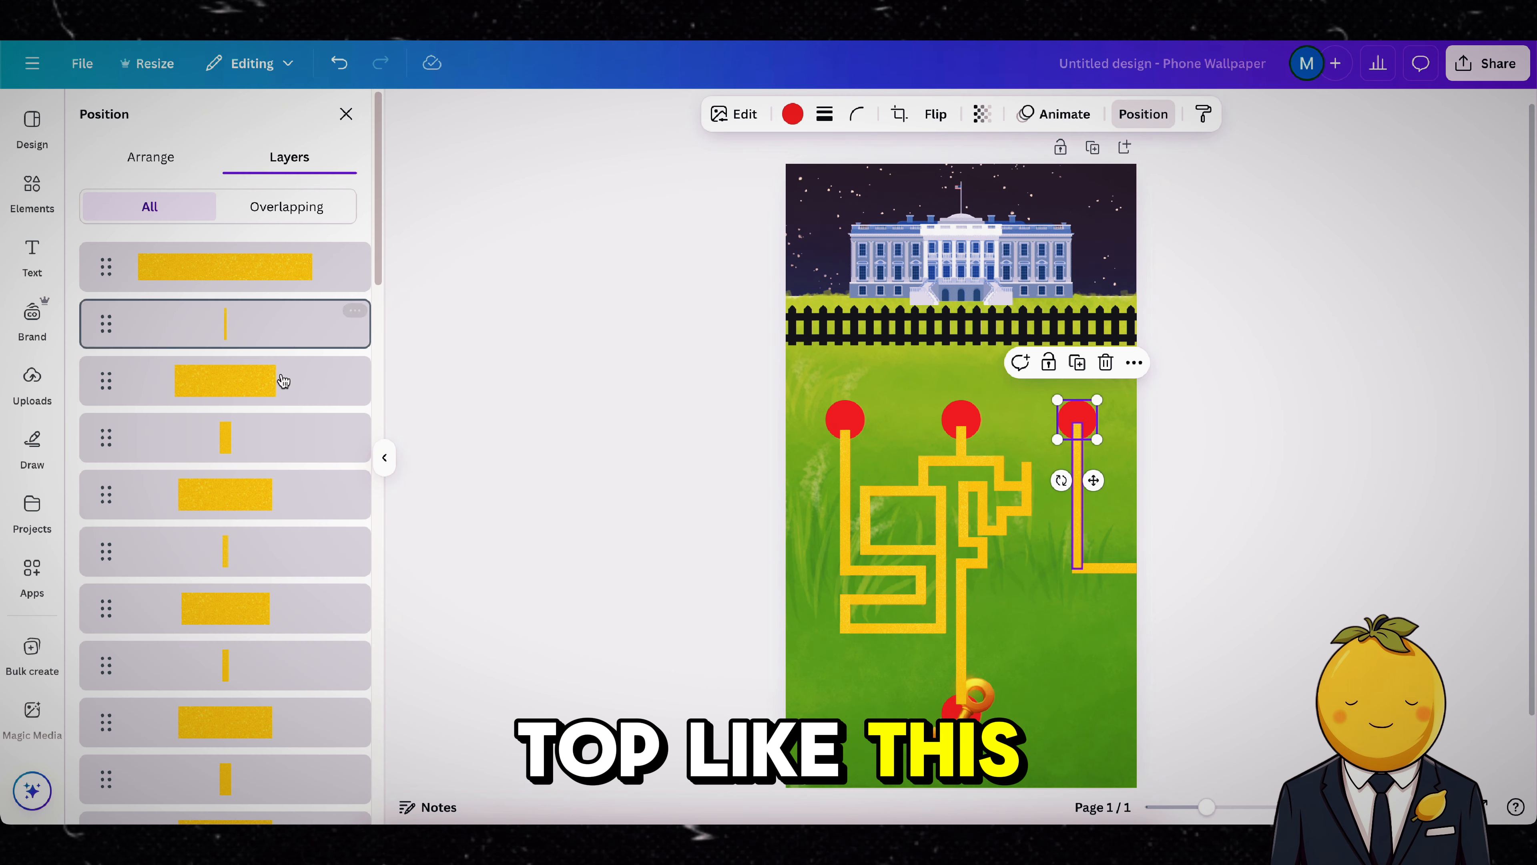
scroll(268, 496, down, 5)
scroll(269, 496, down, 4)
click(262, 513)
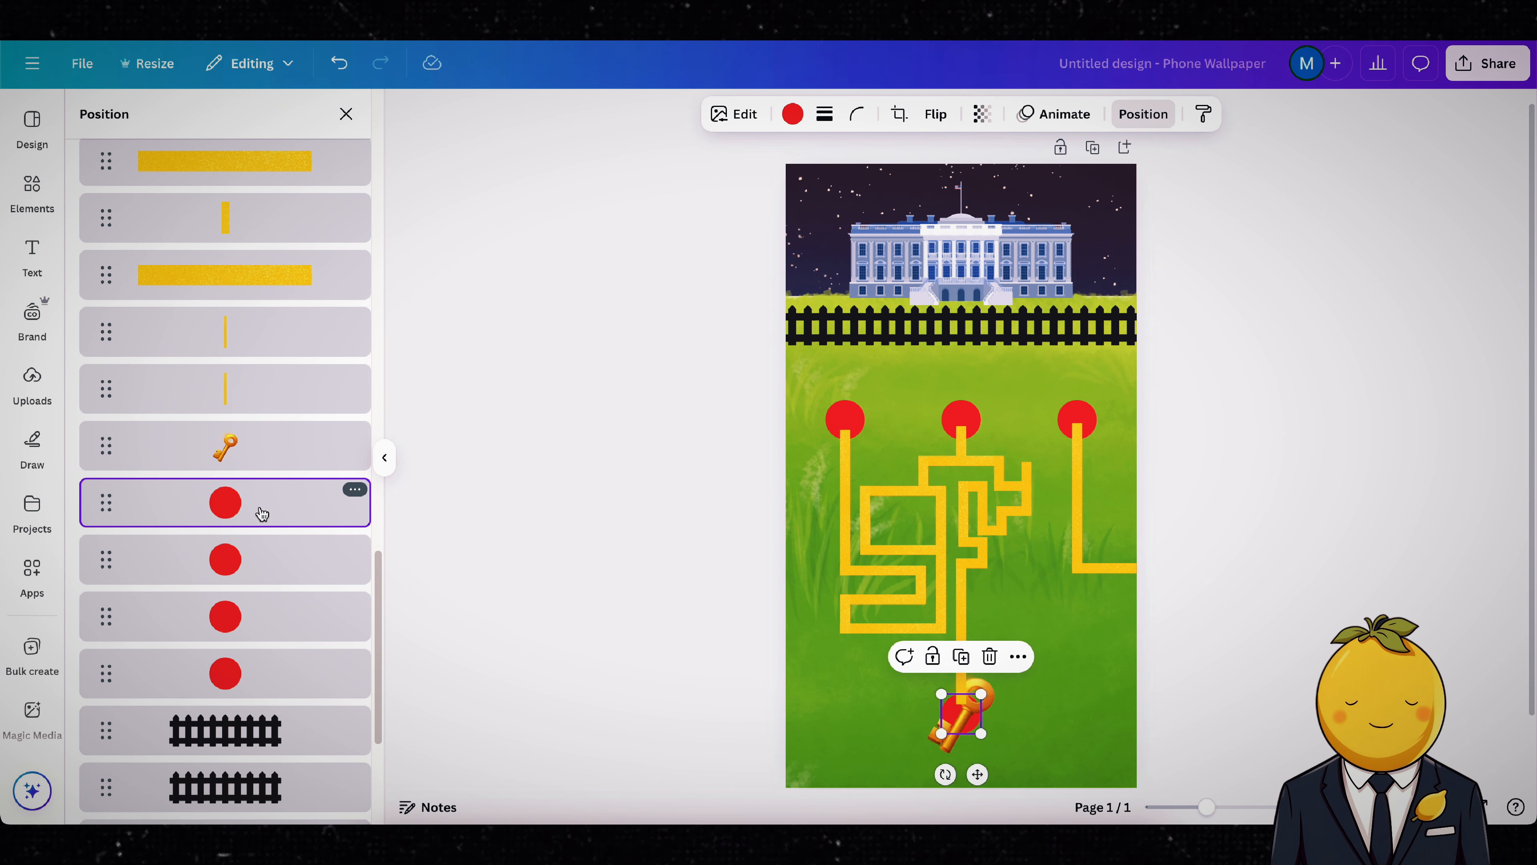
click(263, 557)
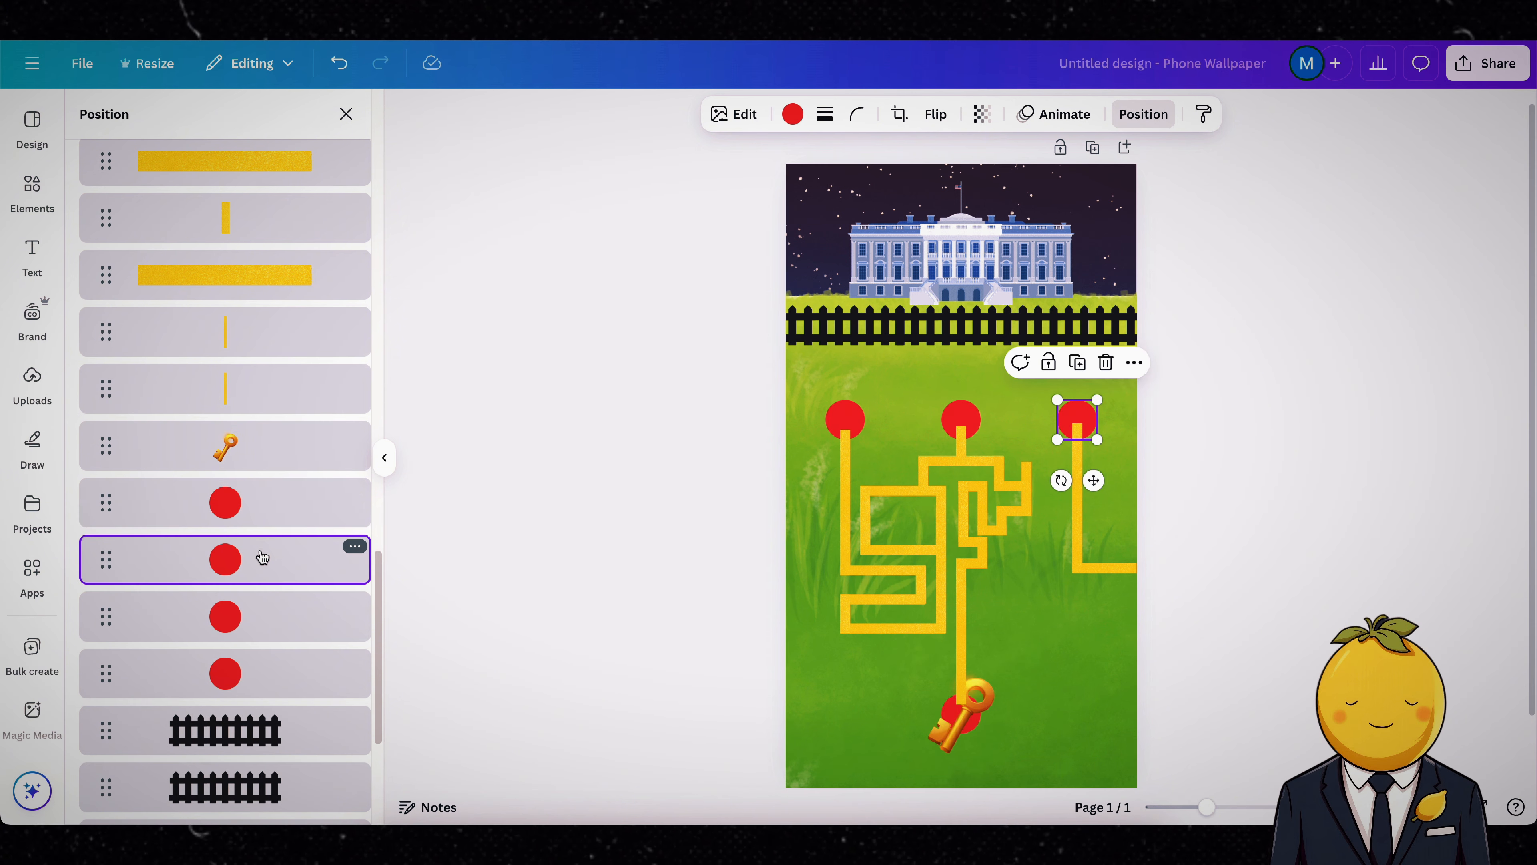
click(258, 471)
shift+click(251, 514)
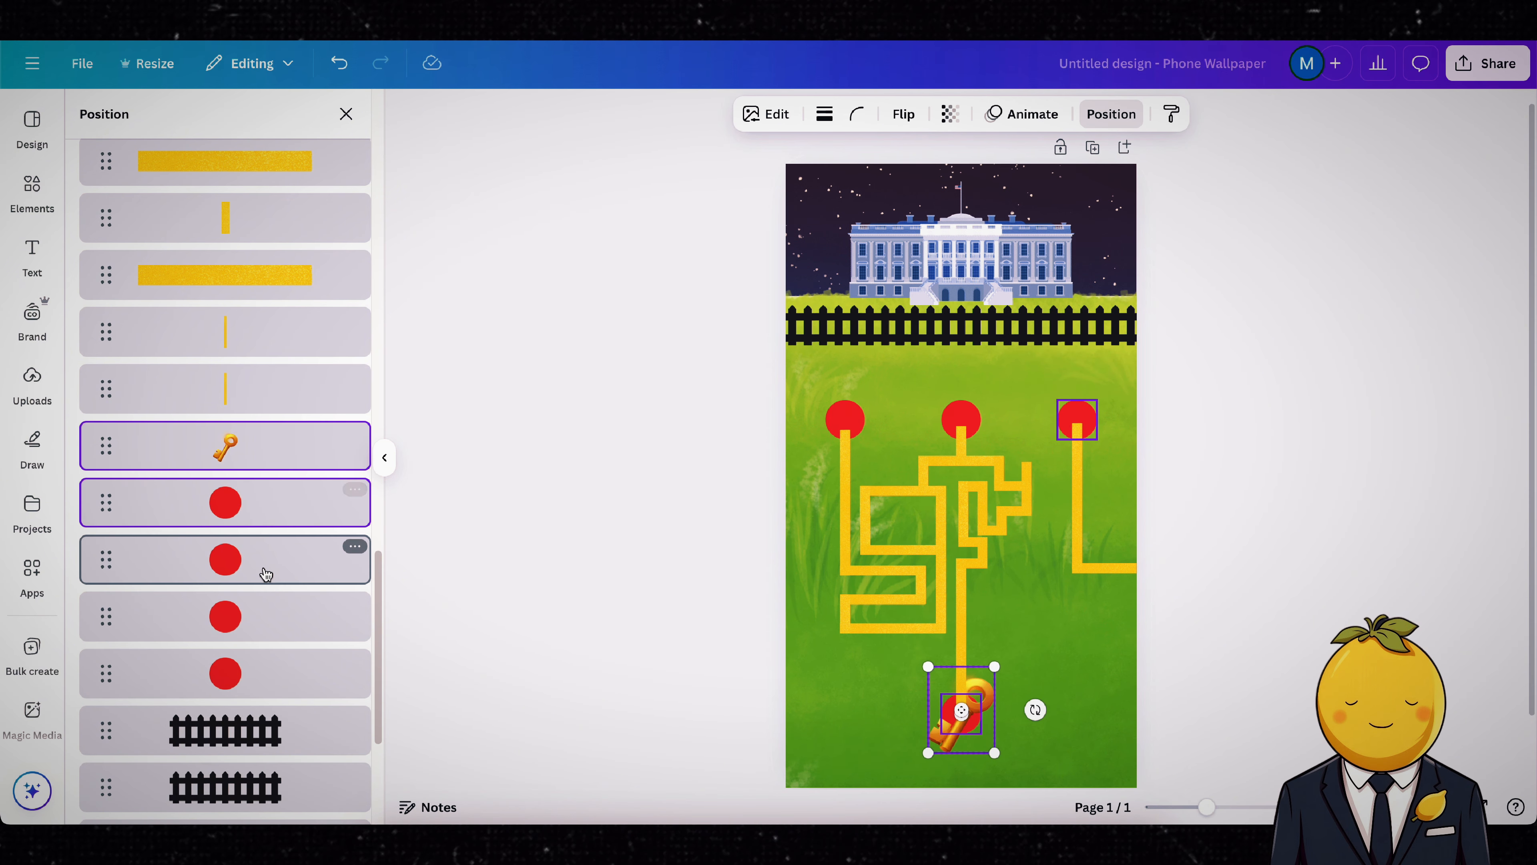
shift+click(265, 574)
scroll(276, 641, up, 3)
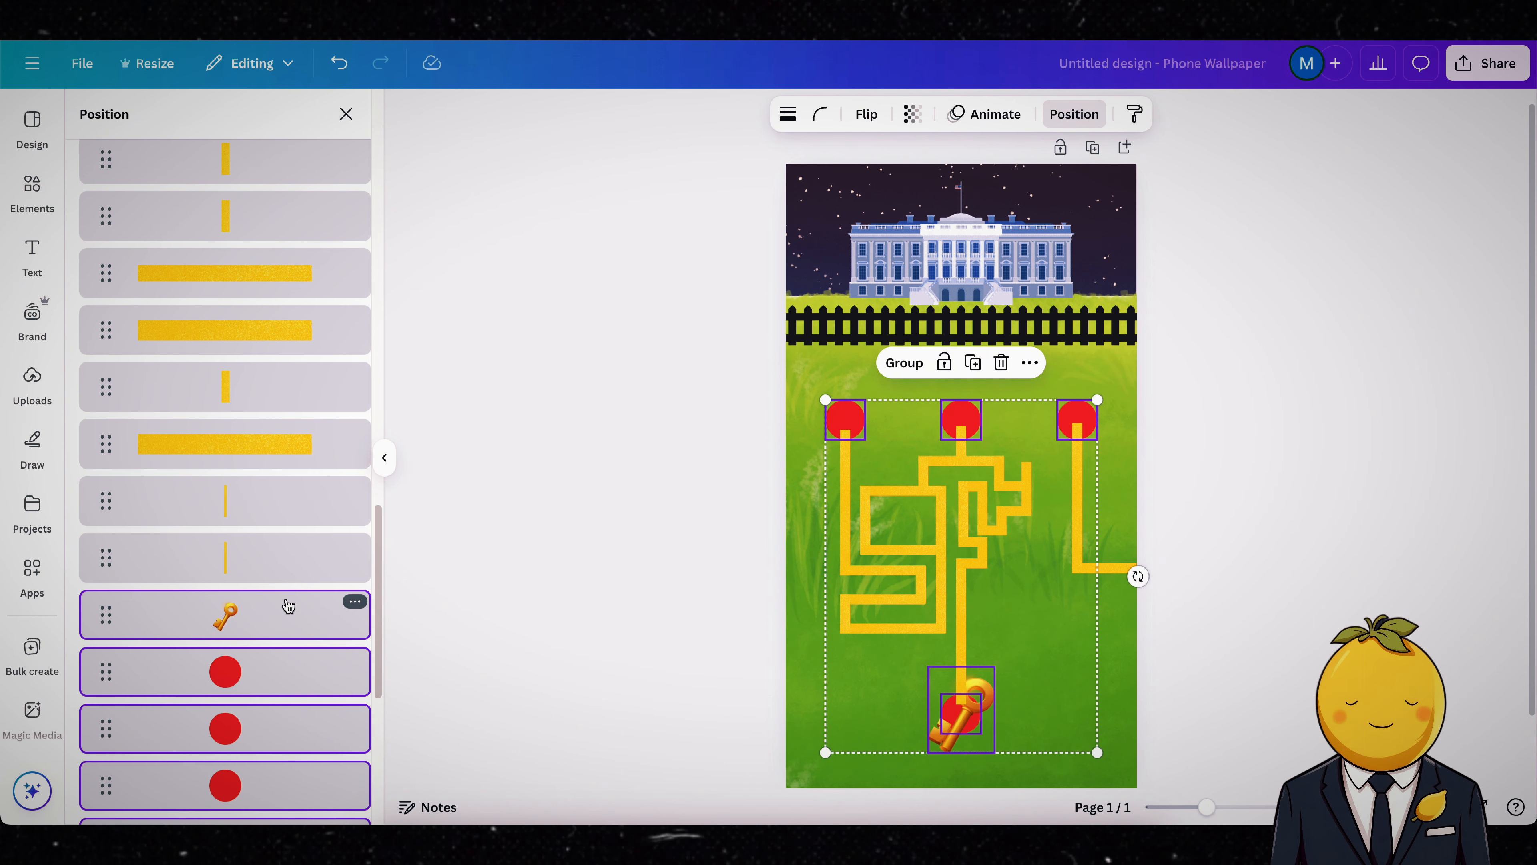
drag(287, 607, 265, 252)
click(1329, 366)
click(1329, 366)
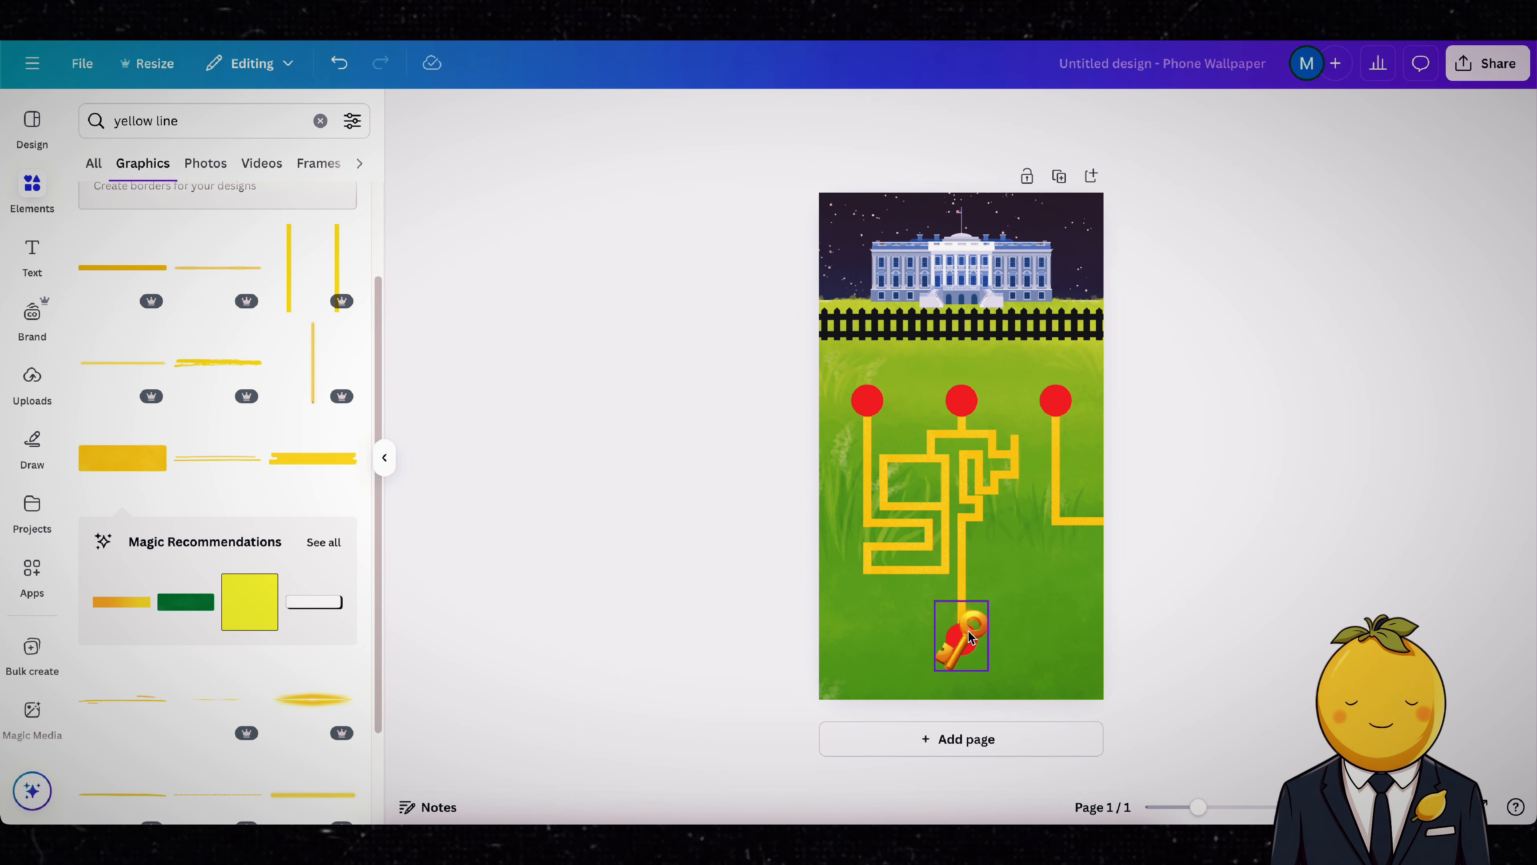
Step: Delete the golden key and download the scene as a PNG at size 3.125 (3,375 × 6,000 px)
click(961, 636)
key(Delete)
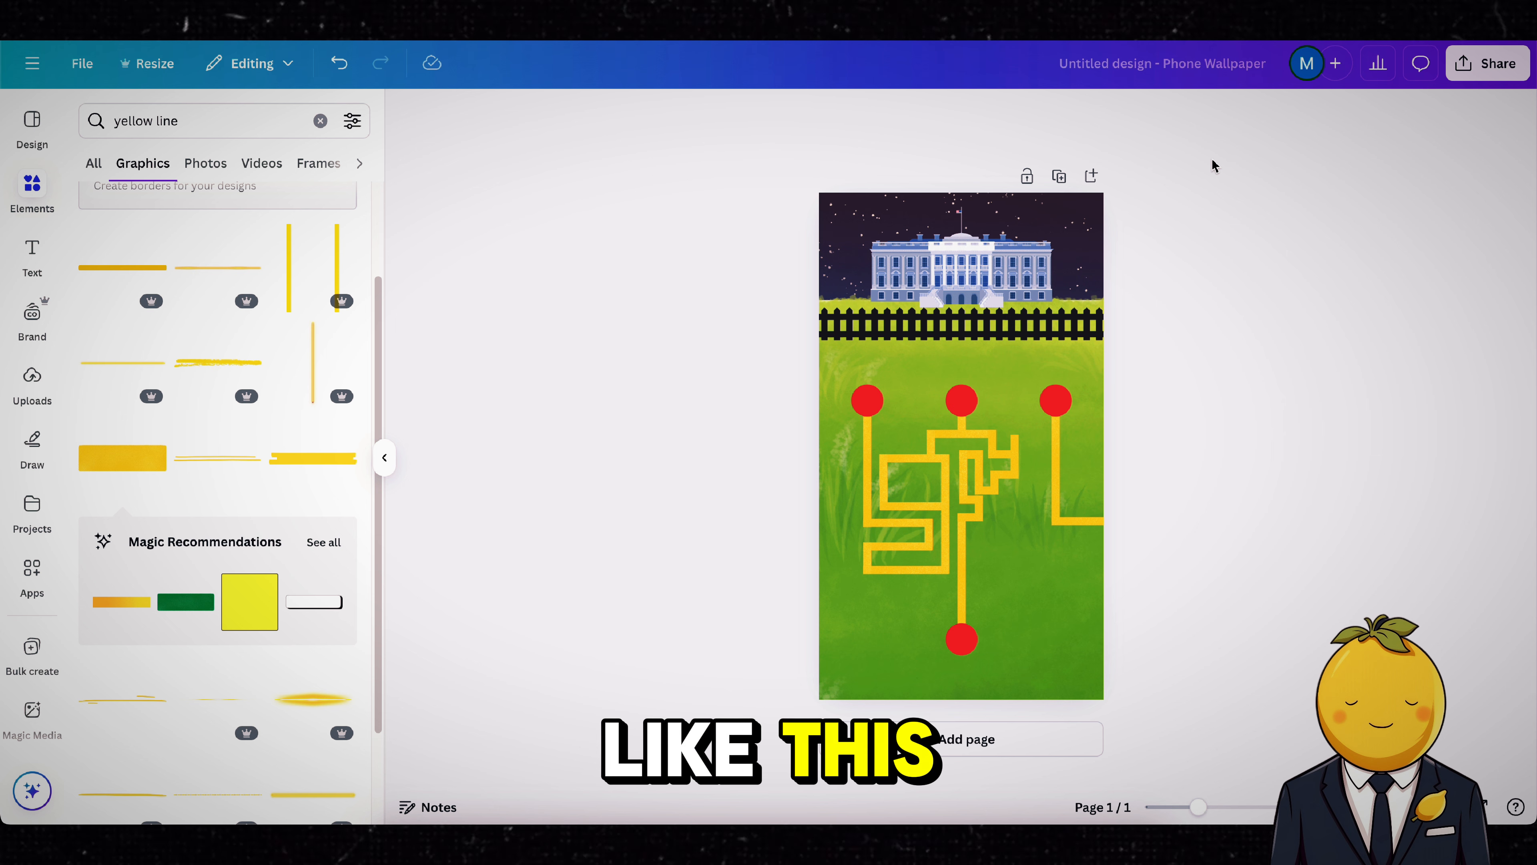
click(1484, 67)
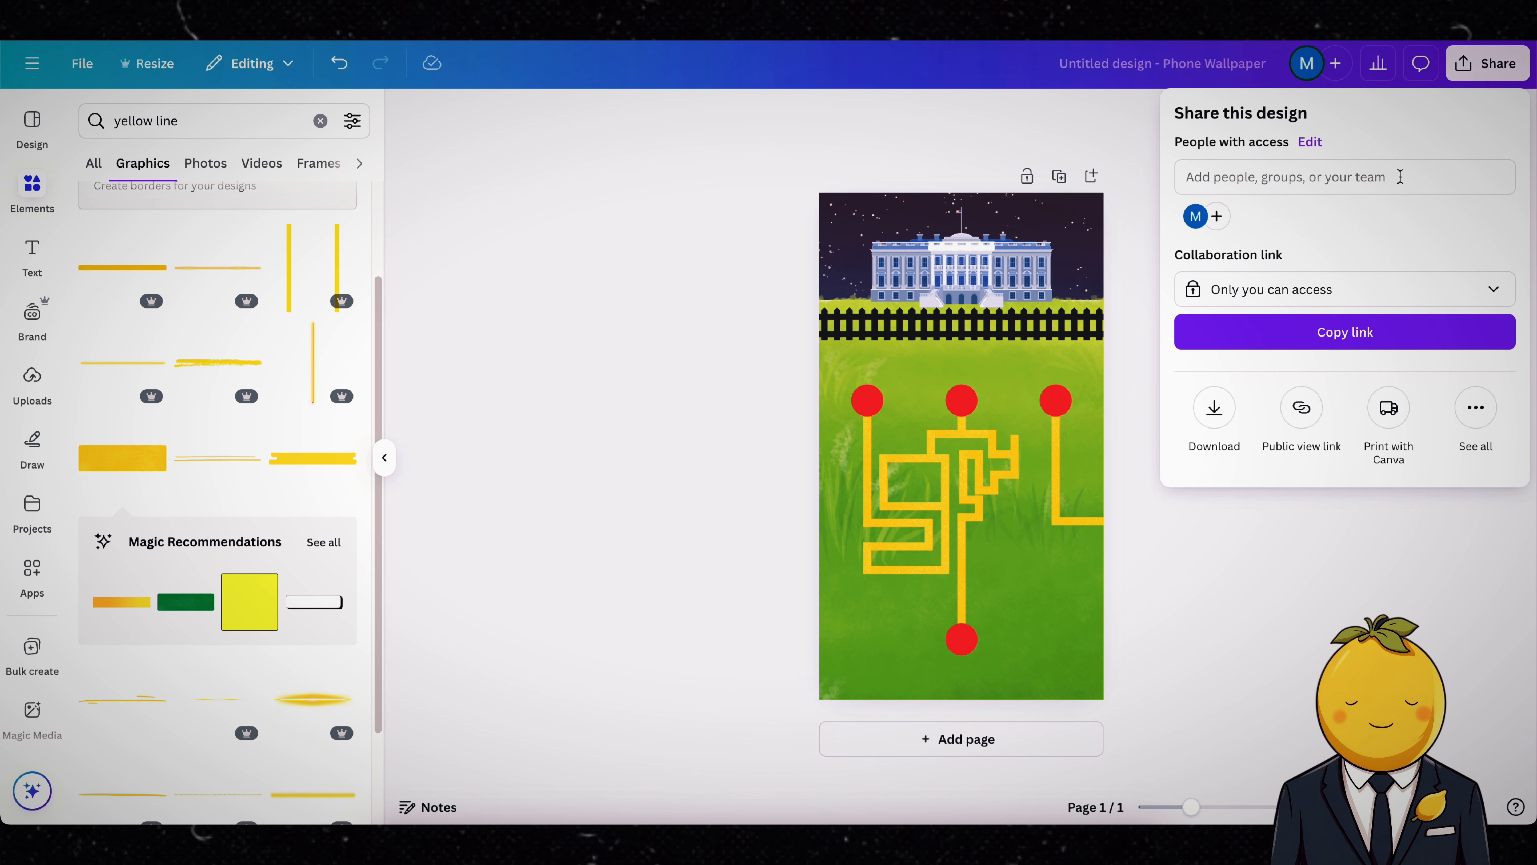
click(1235, 406)
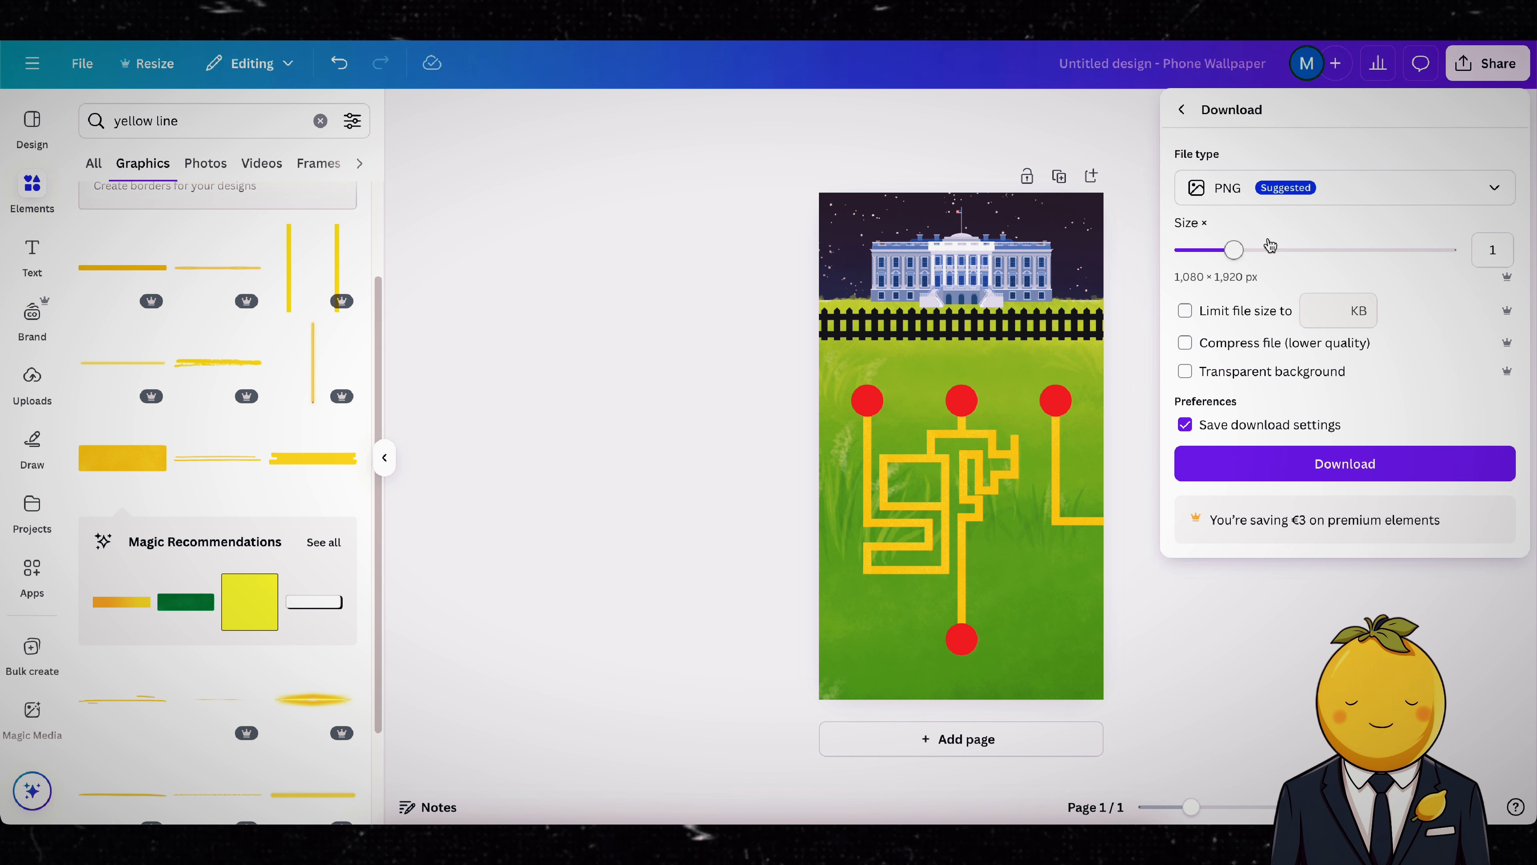
click(1369, 465)
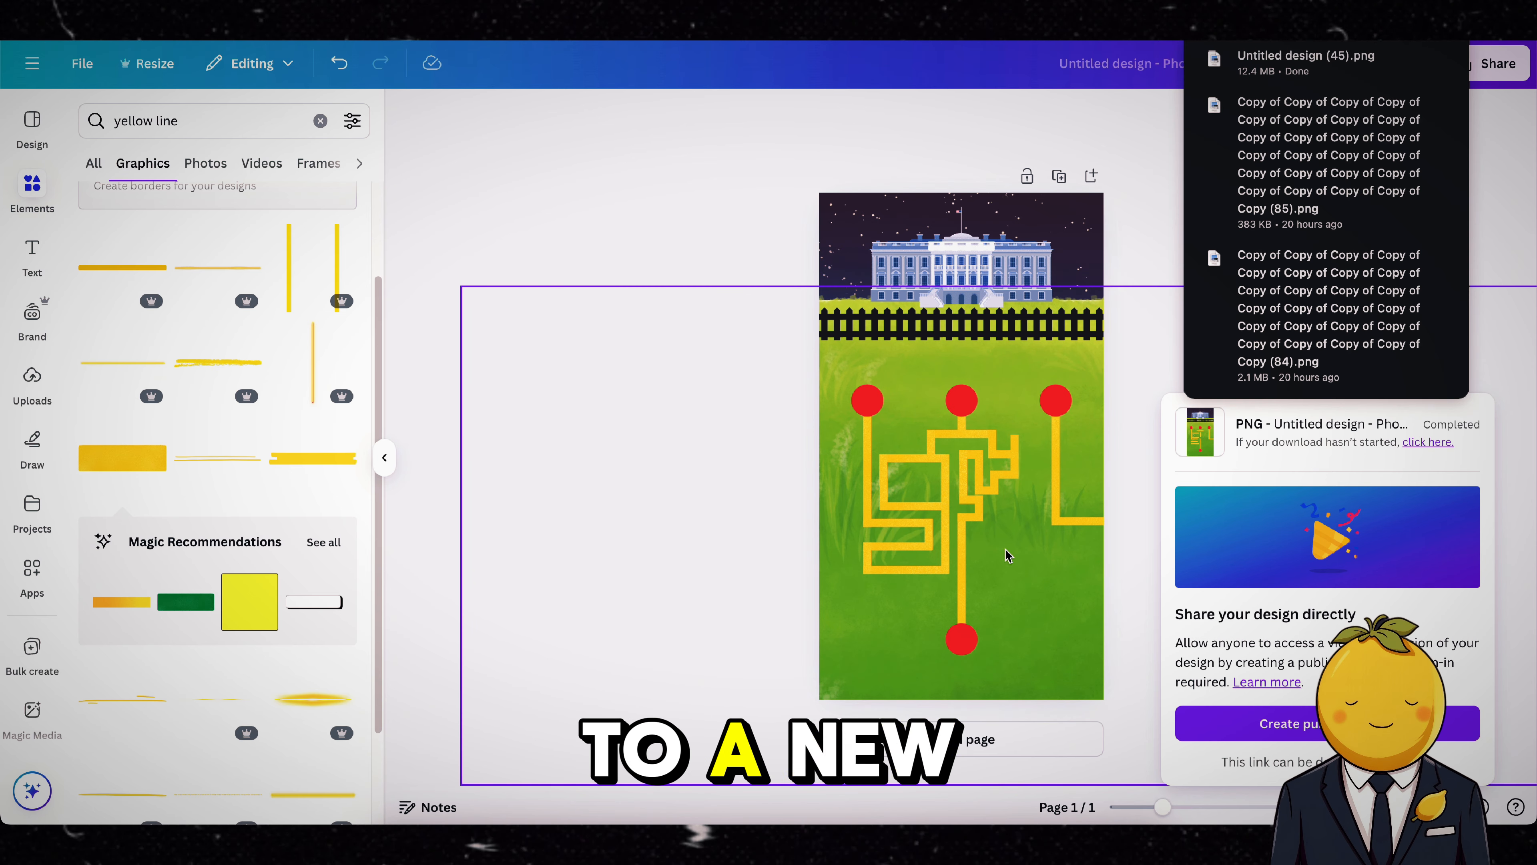
Step: Switch to CapCut and add the downloaded "Untitled design (45).png" to the timeline of a new project
click(1012, 821)
click(717, 233)
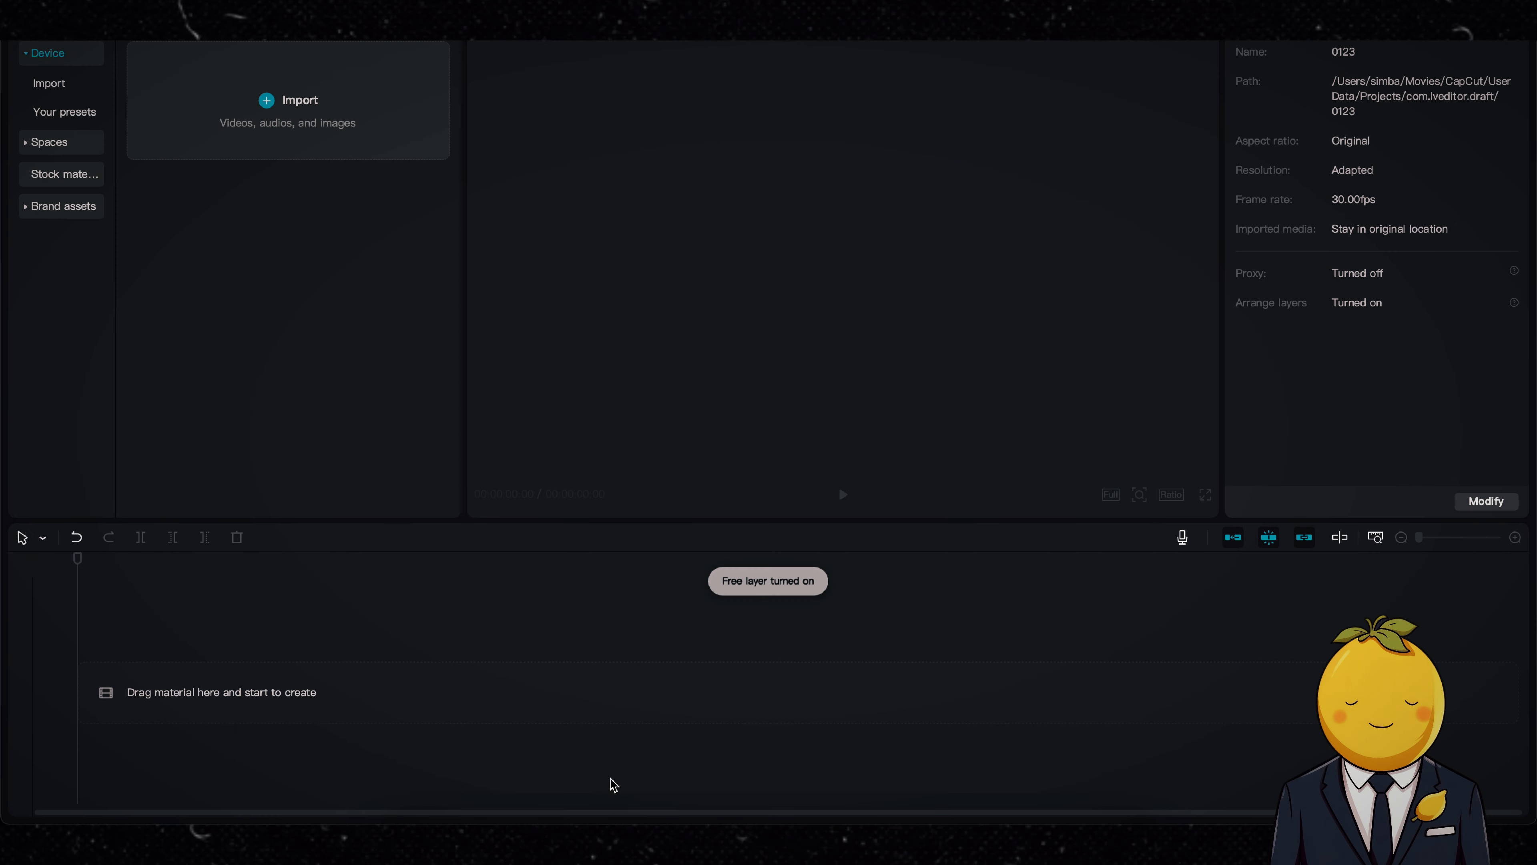
drag(611, 782, 440, 652)
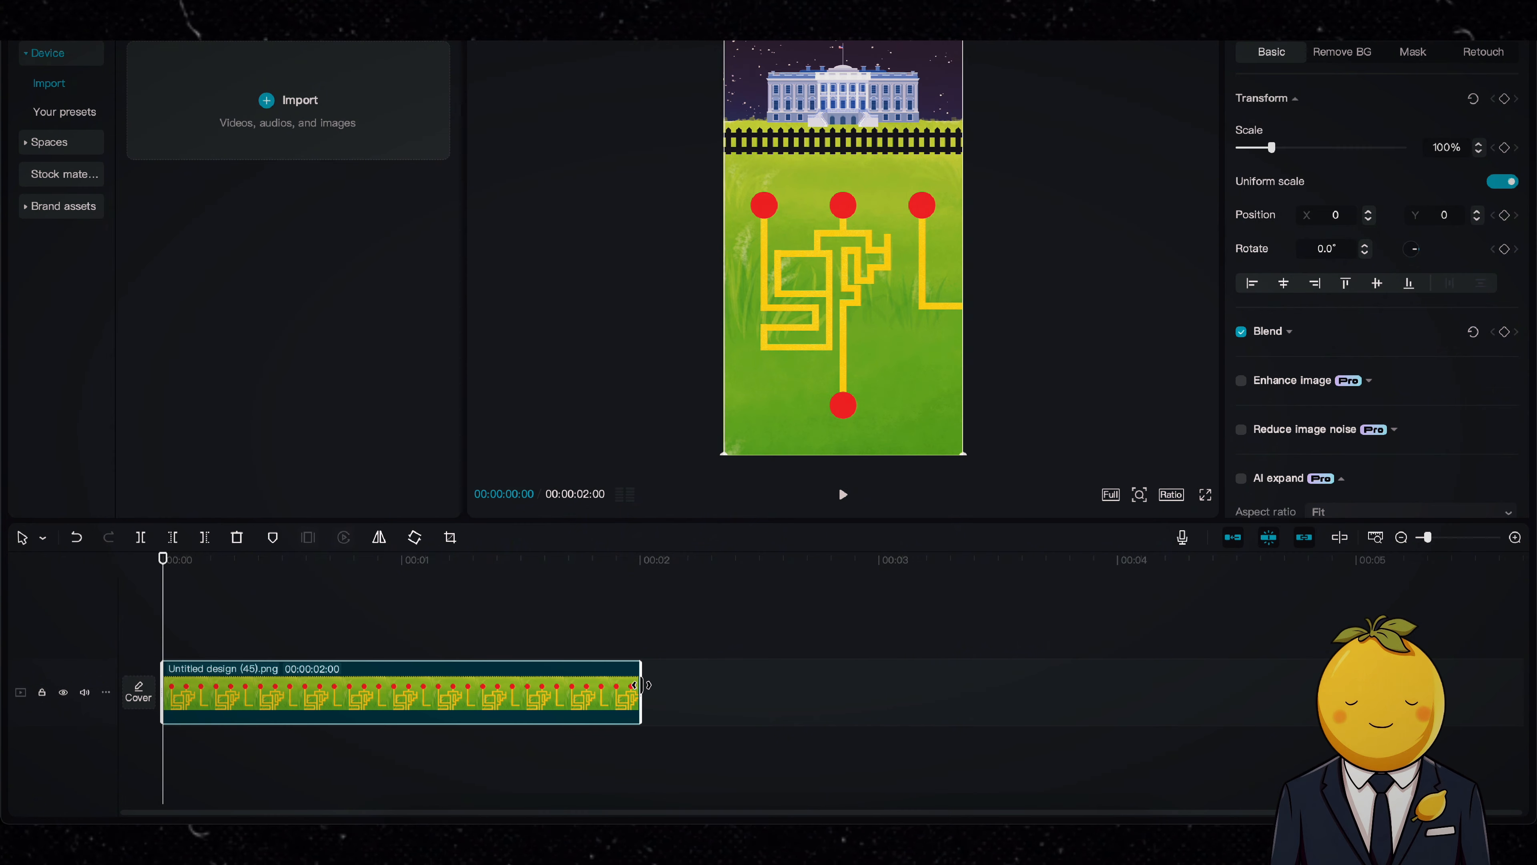
Step: Return to Canva, make a copy of the Untitled Design phone wallpaper and open that copy
click(688, 830)
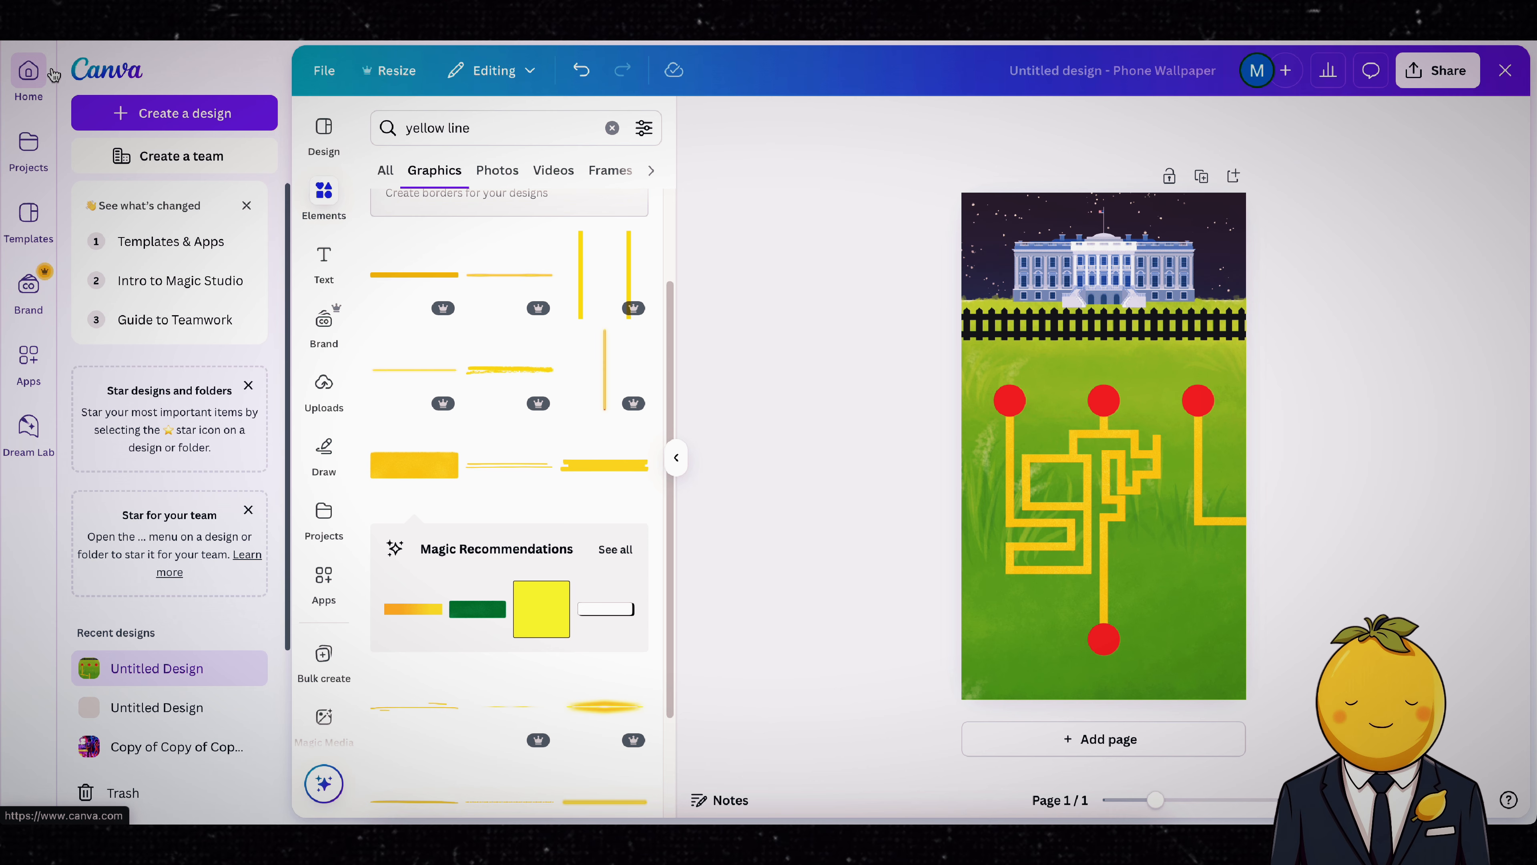
click(68, 76)
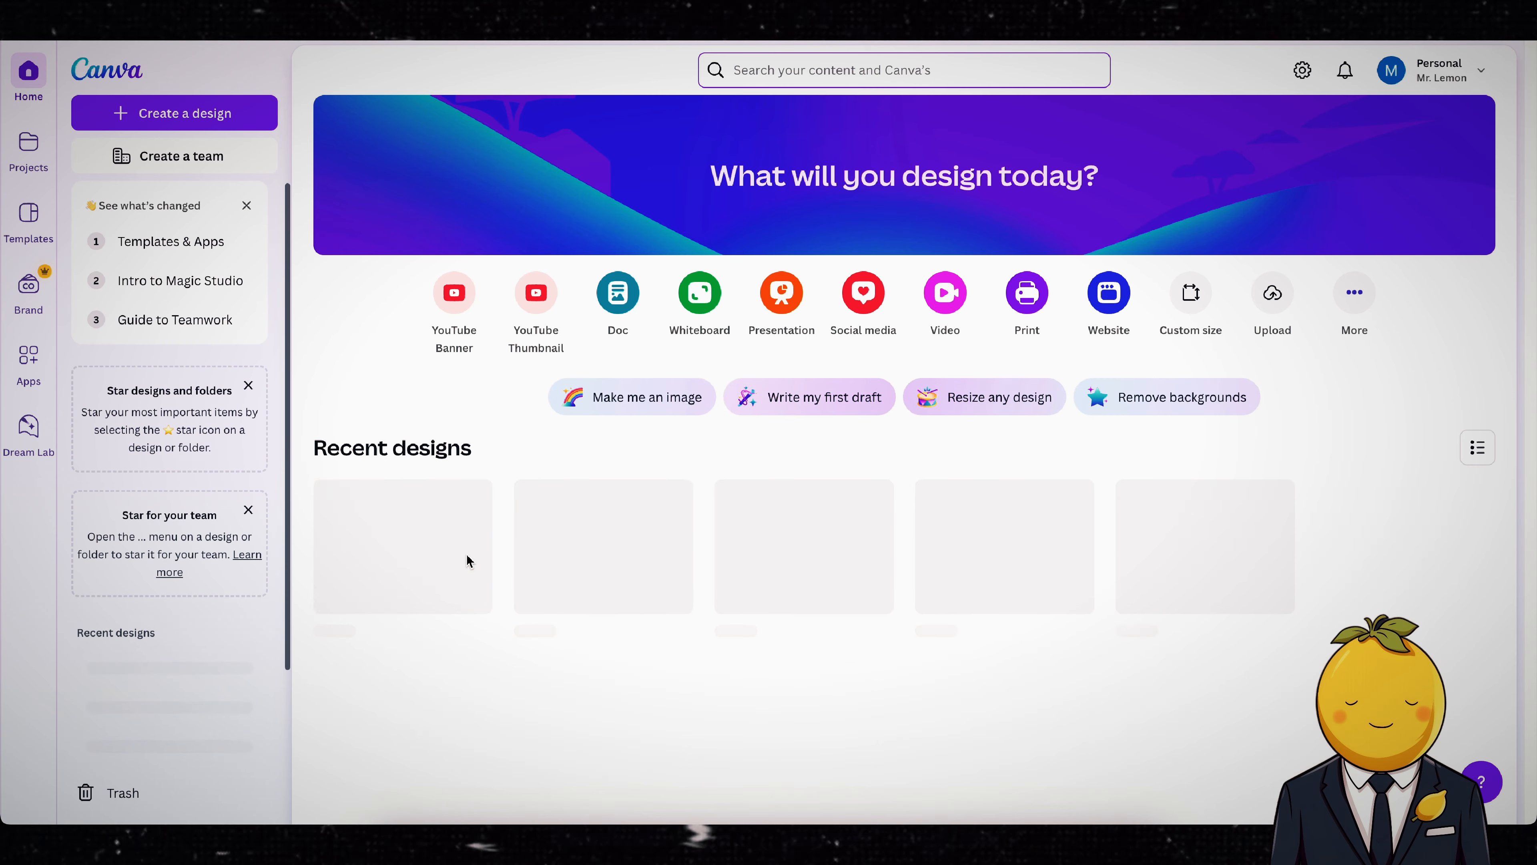
right_click(417, 533)
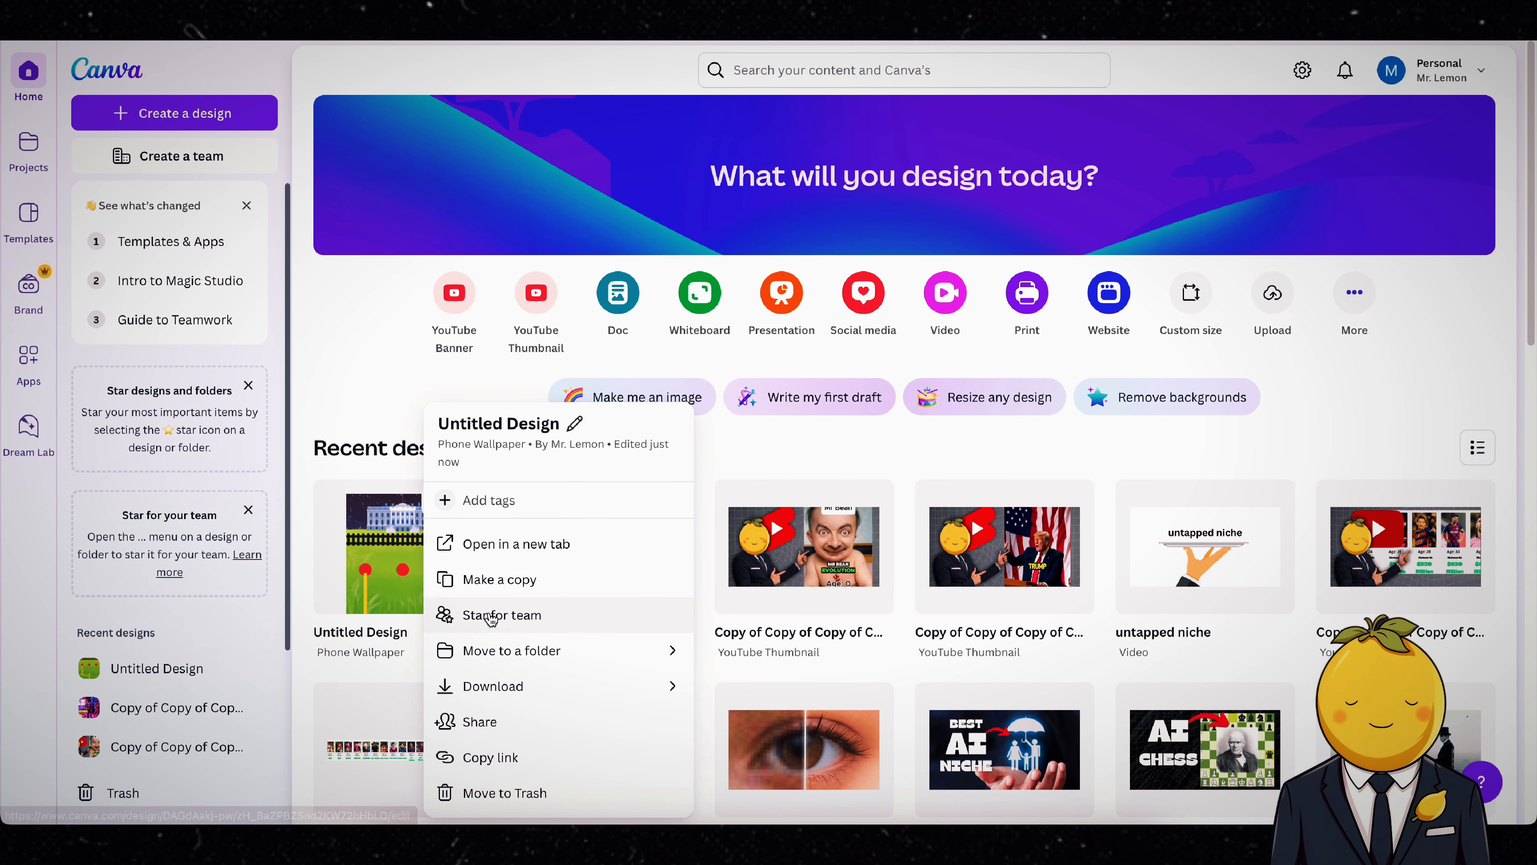
click(502, 580)
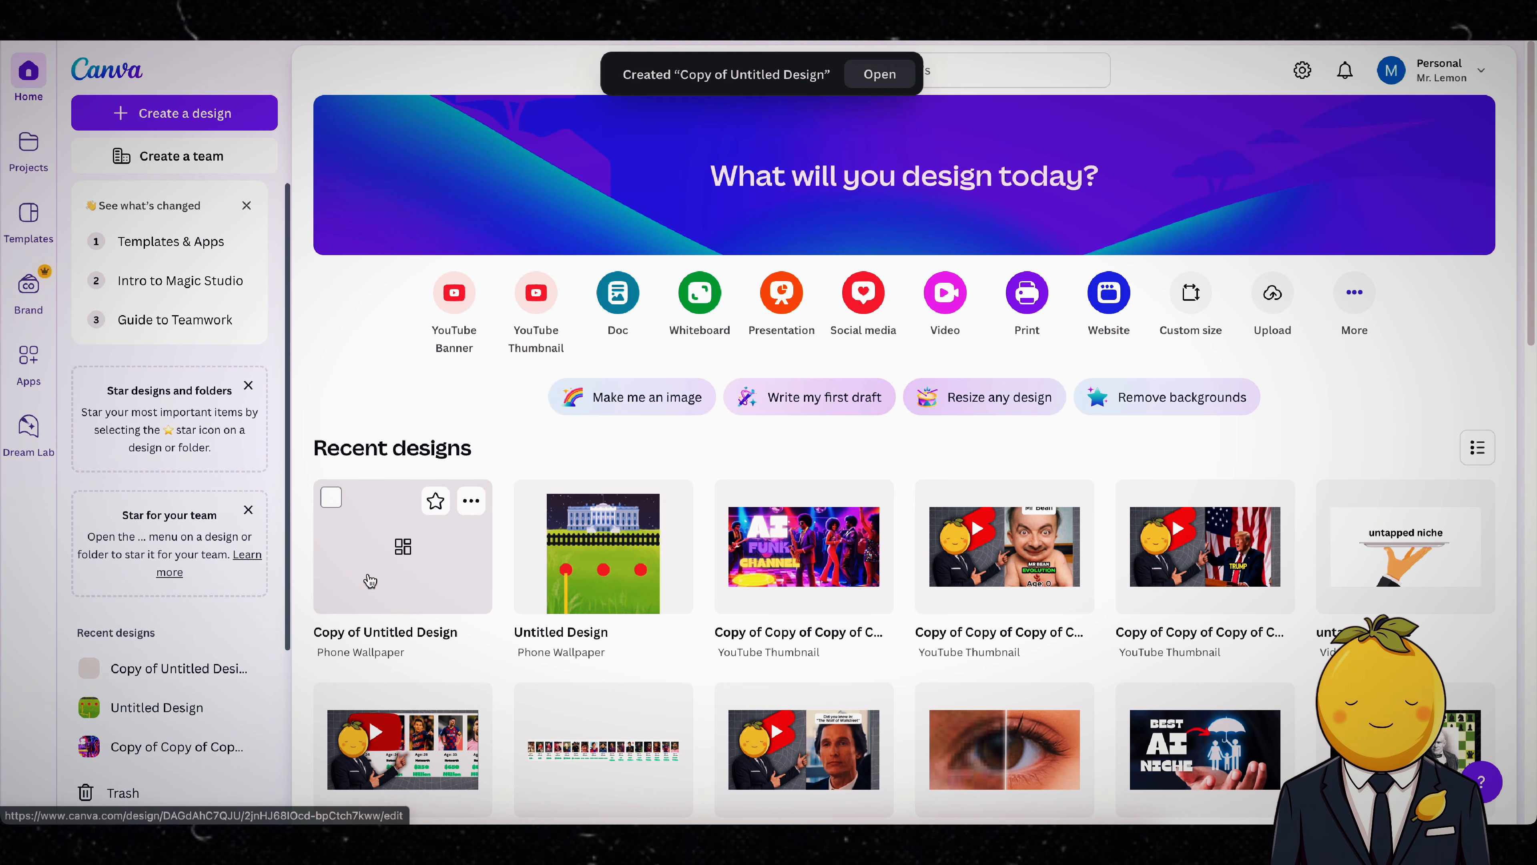
click(408, 591)
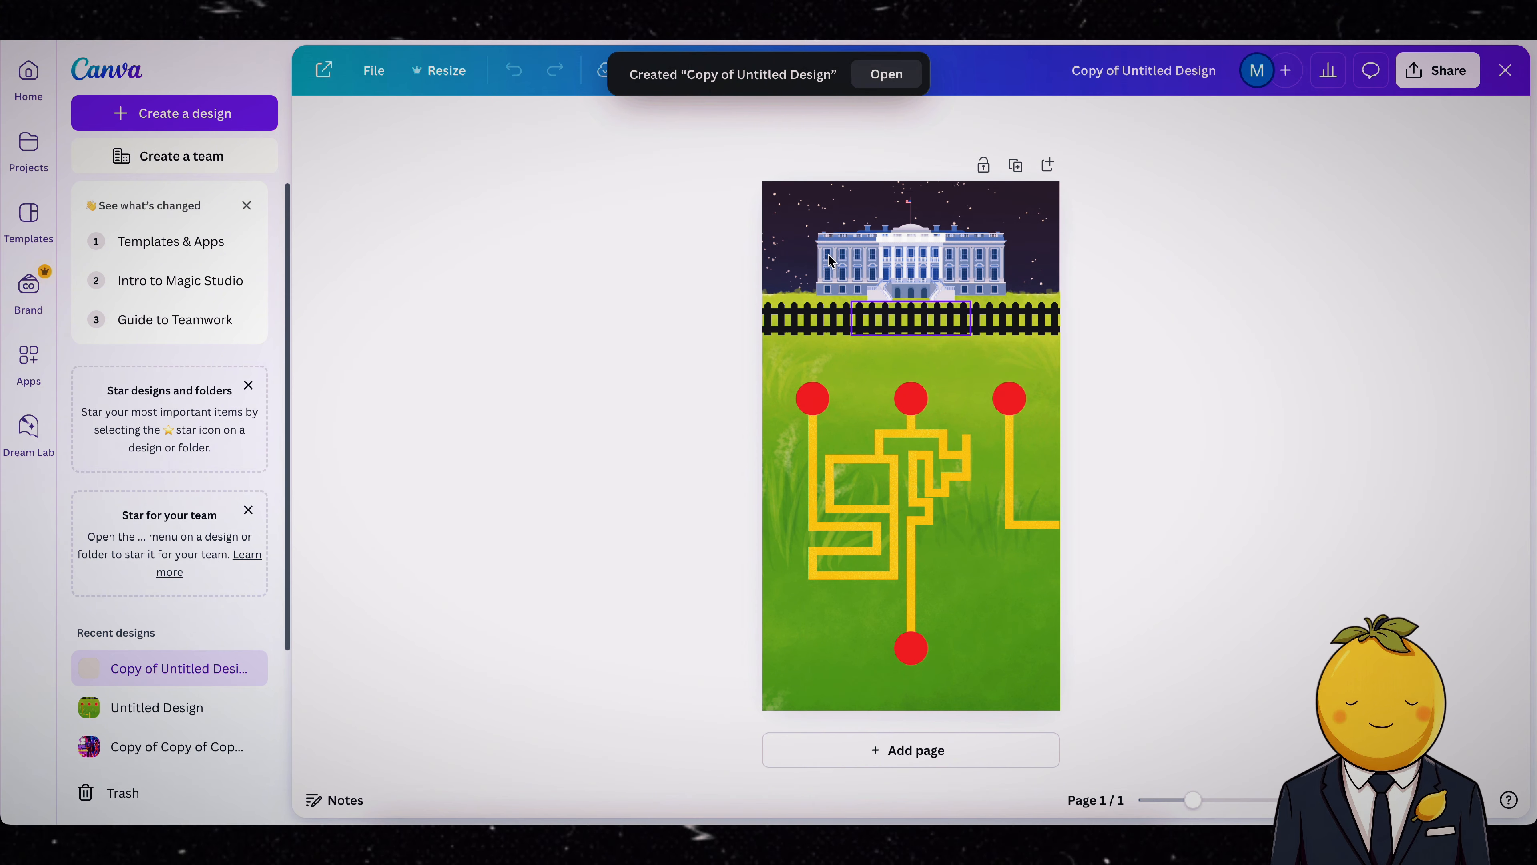
Step: Clear everything from the copied page and add the glossy golden key from a graphics search for "key"
drag(611, 184, 1109, 675)
key(Delete)
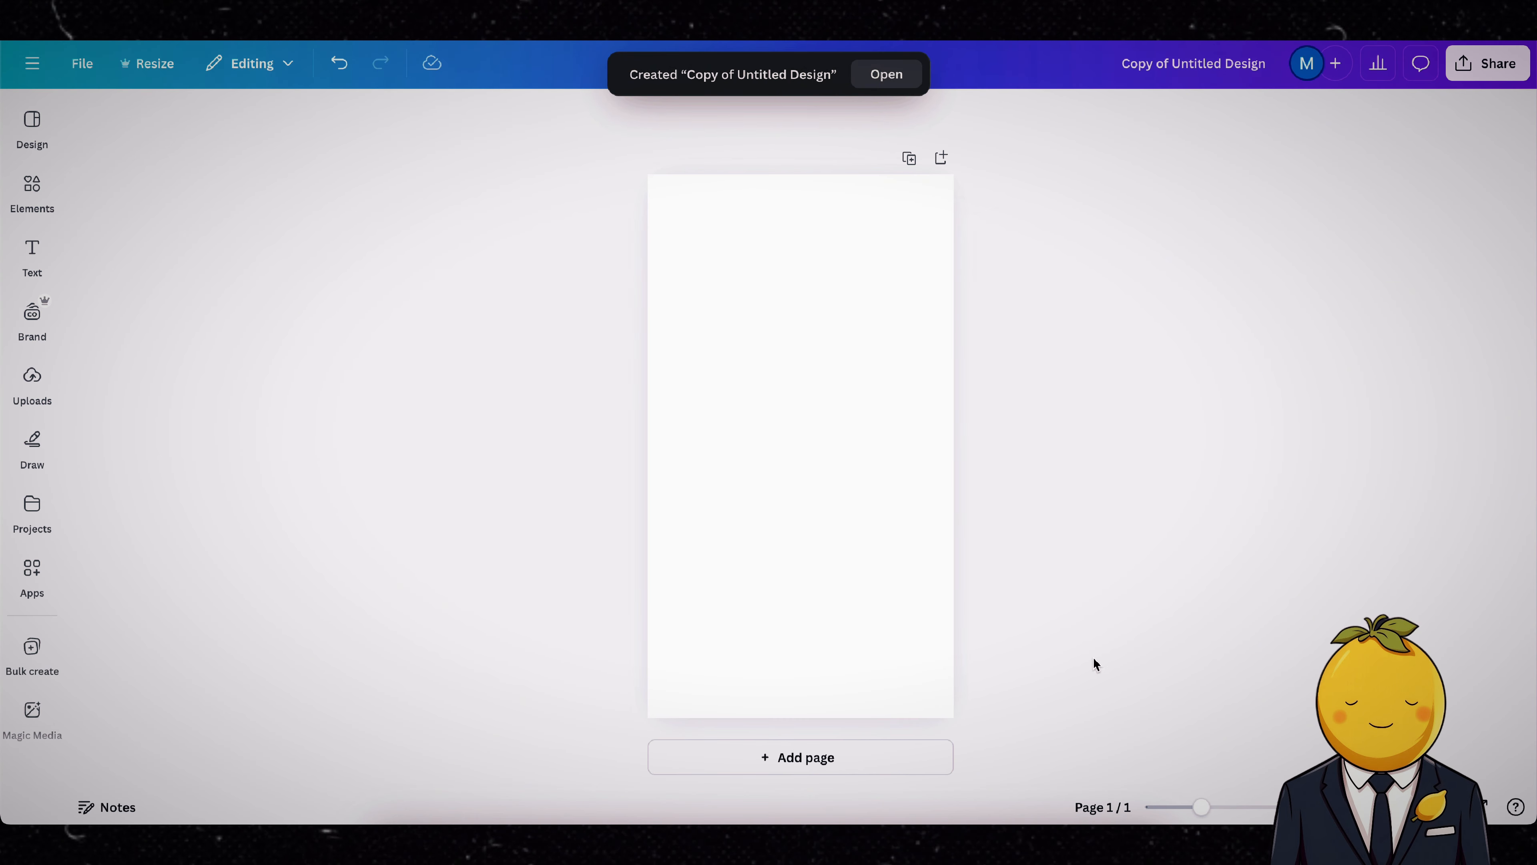
click(41, 242)
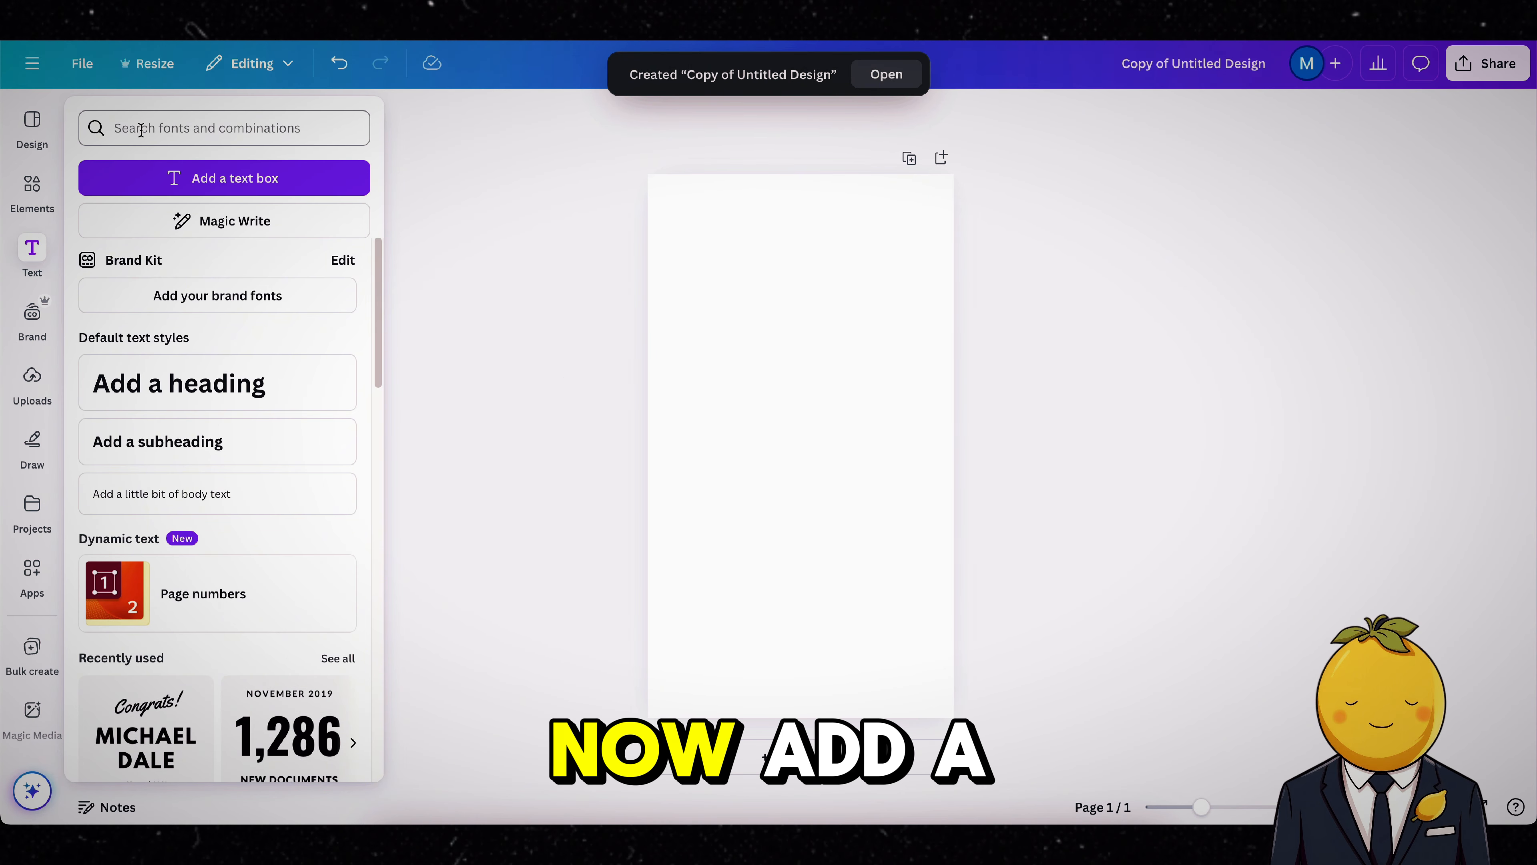
click(32, 188)
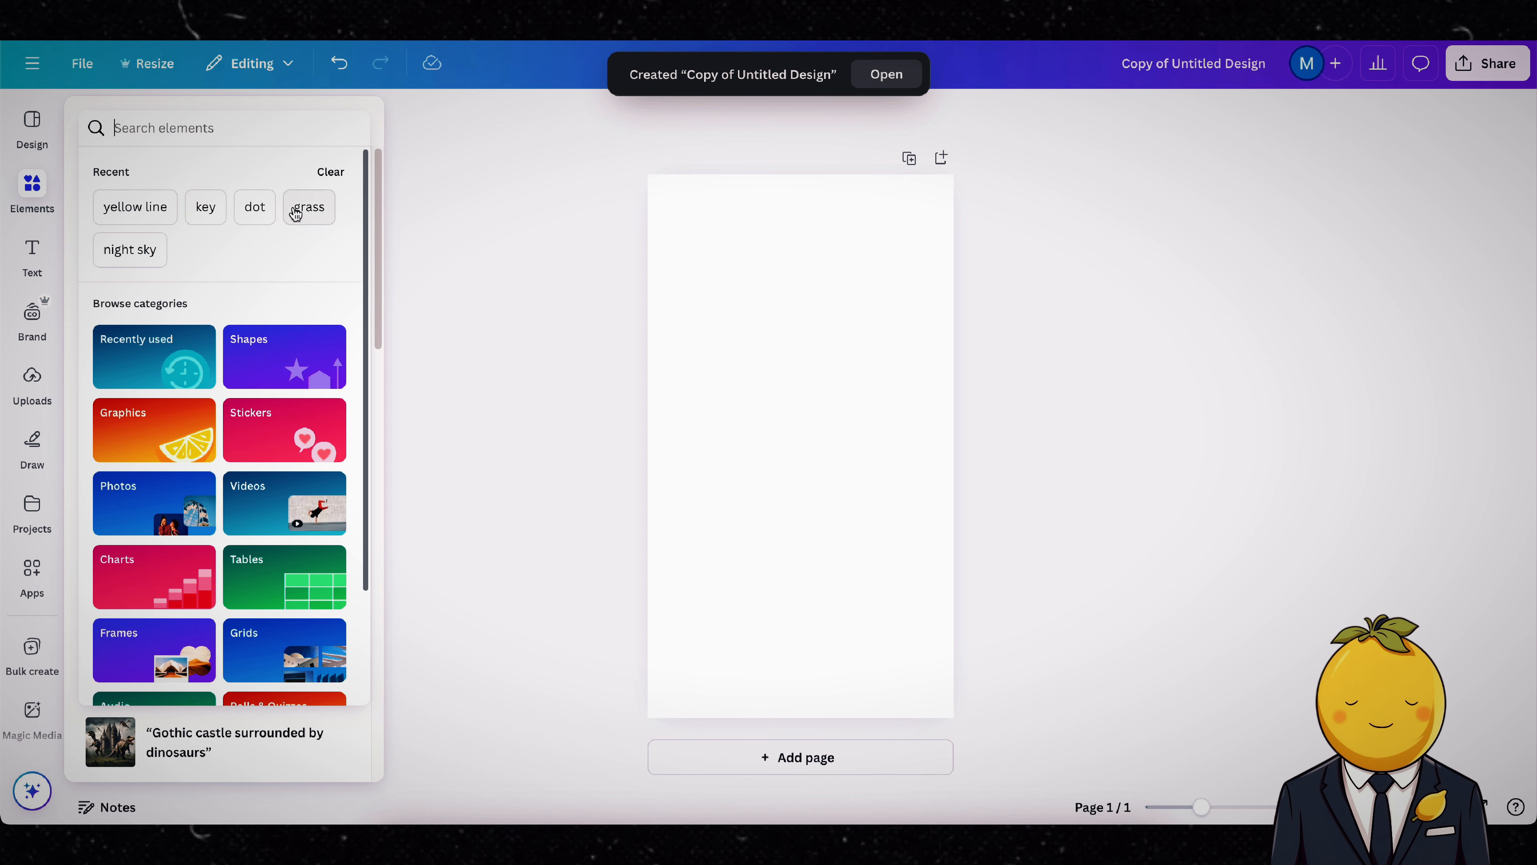
click(196, 206)
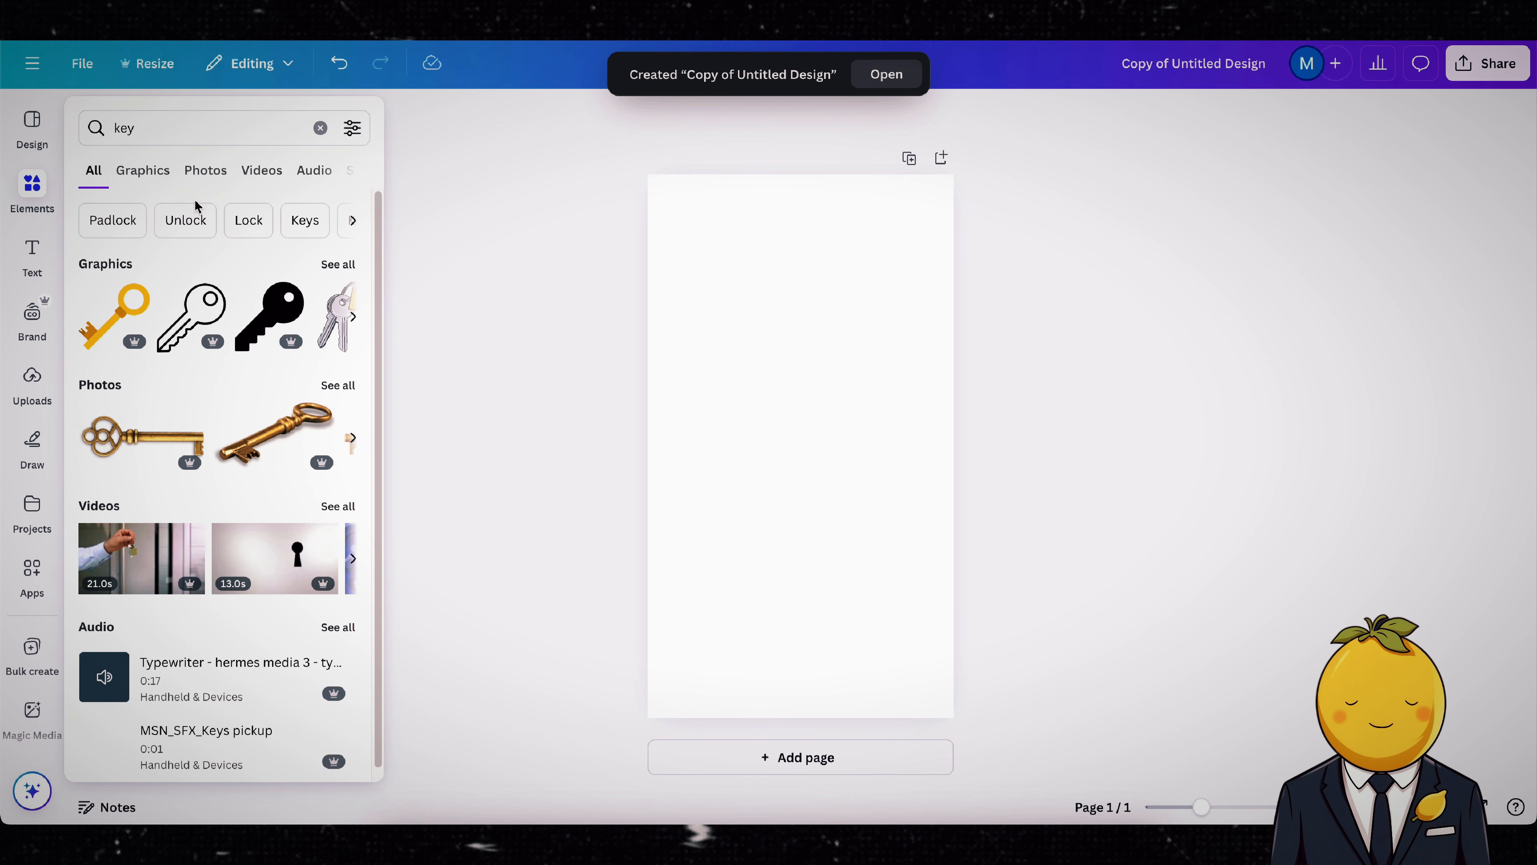
click(326, 271)
click(236, 692)
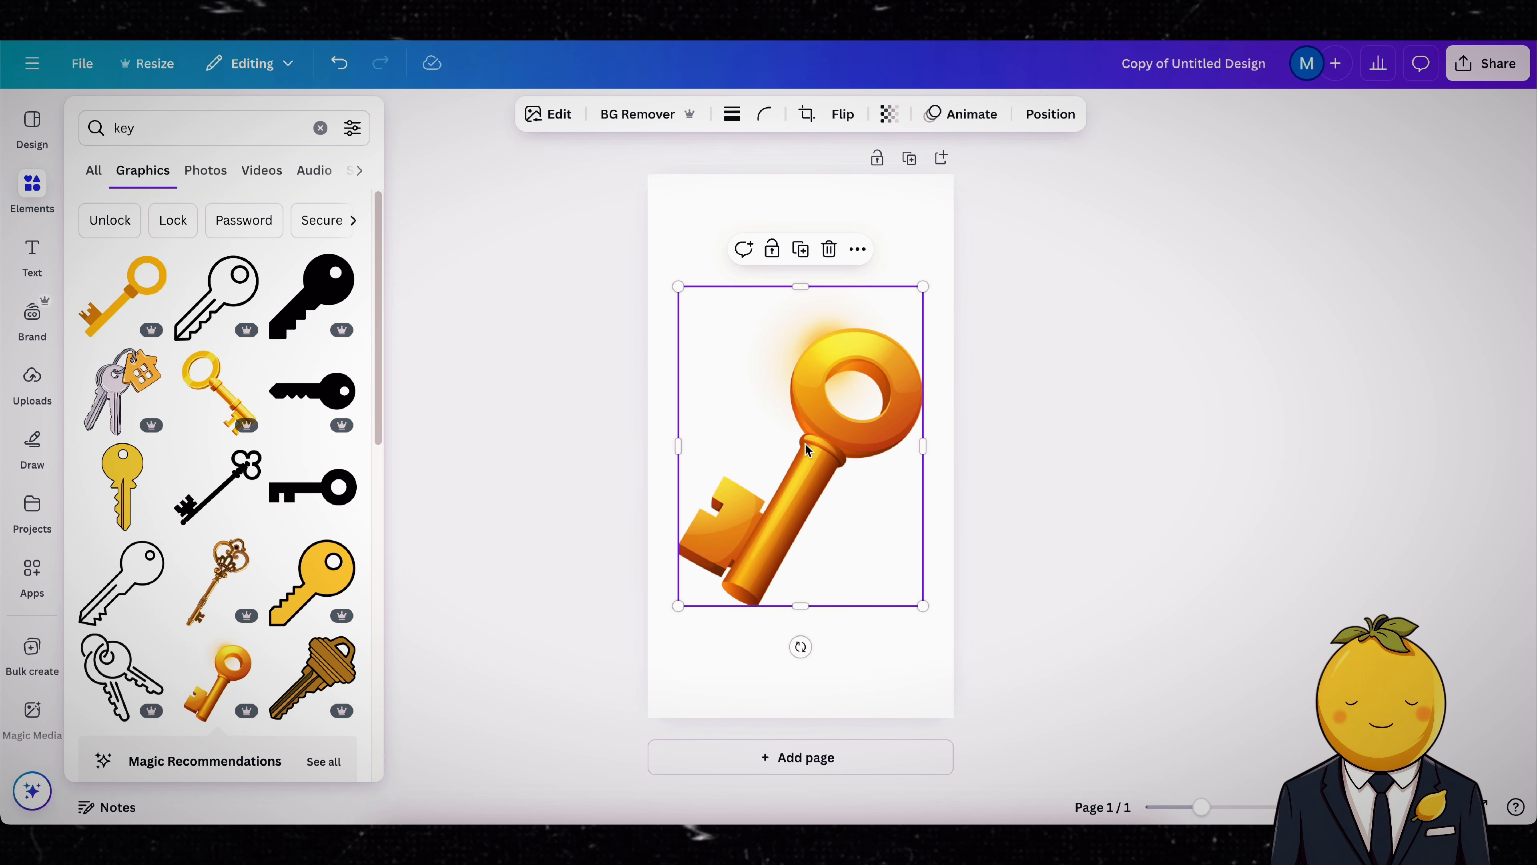
Step: Try to download the key design as a PNG with a transparent background
click(1487, 63)
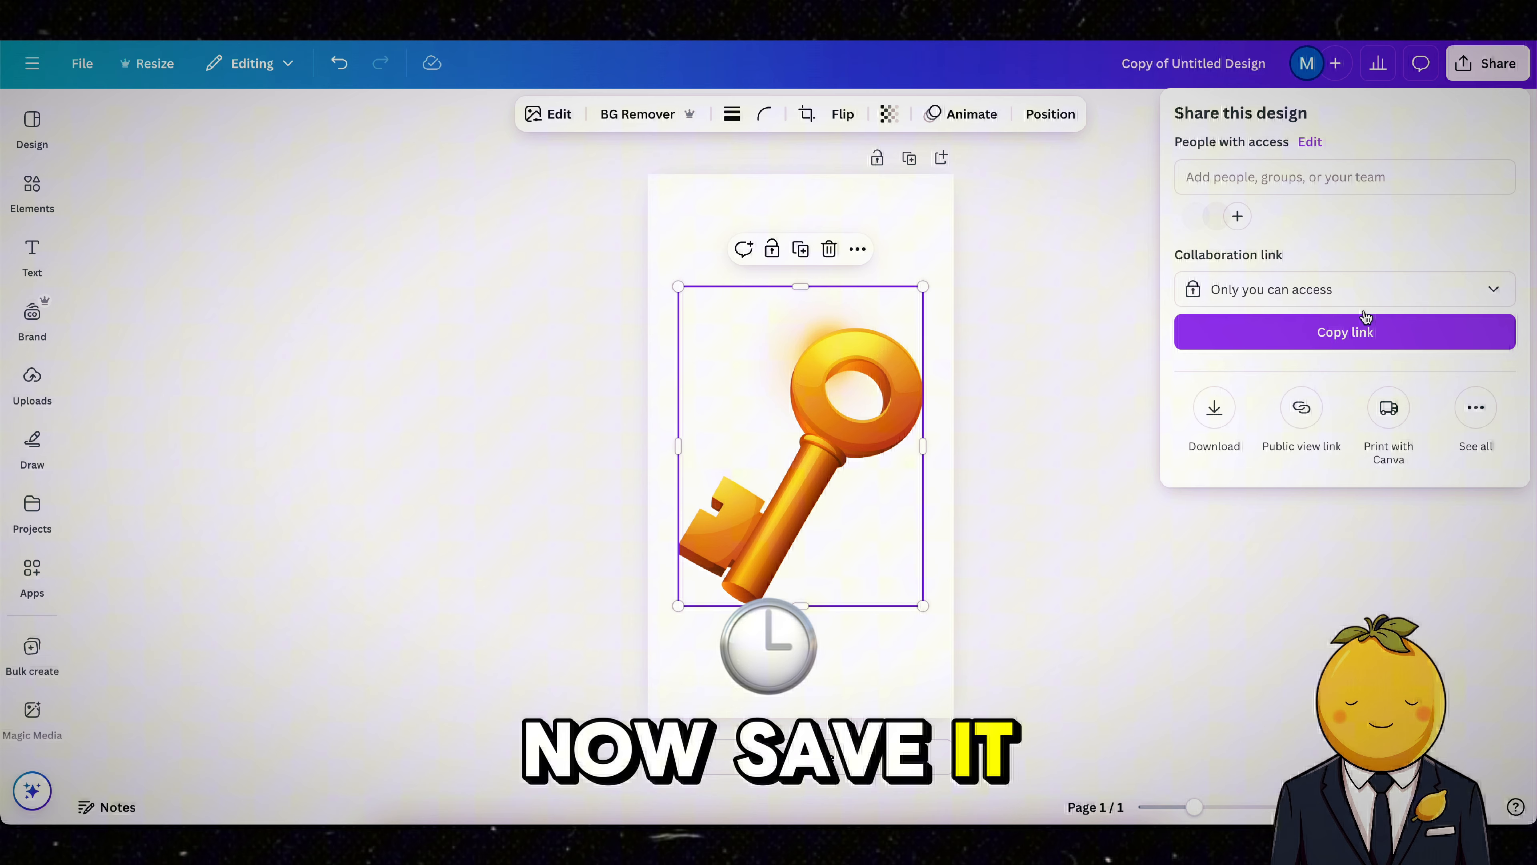
click(1228, 410)
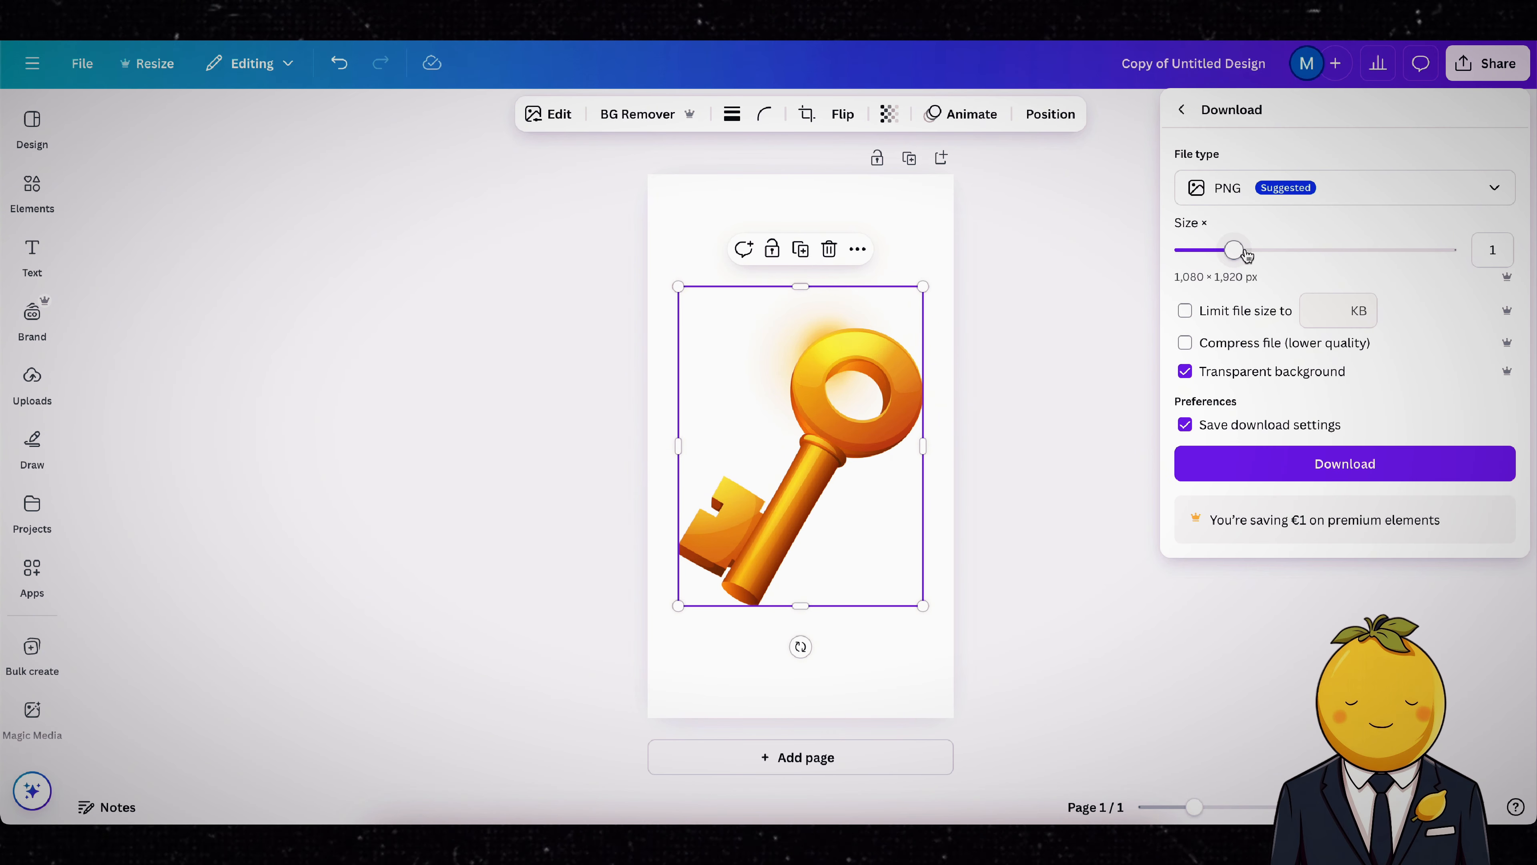
click(1326, 461)
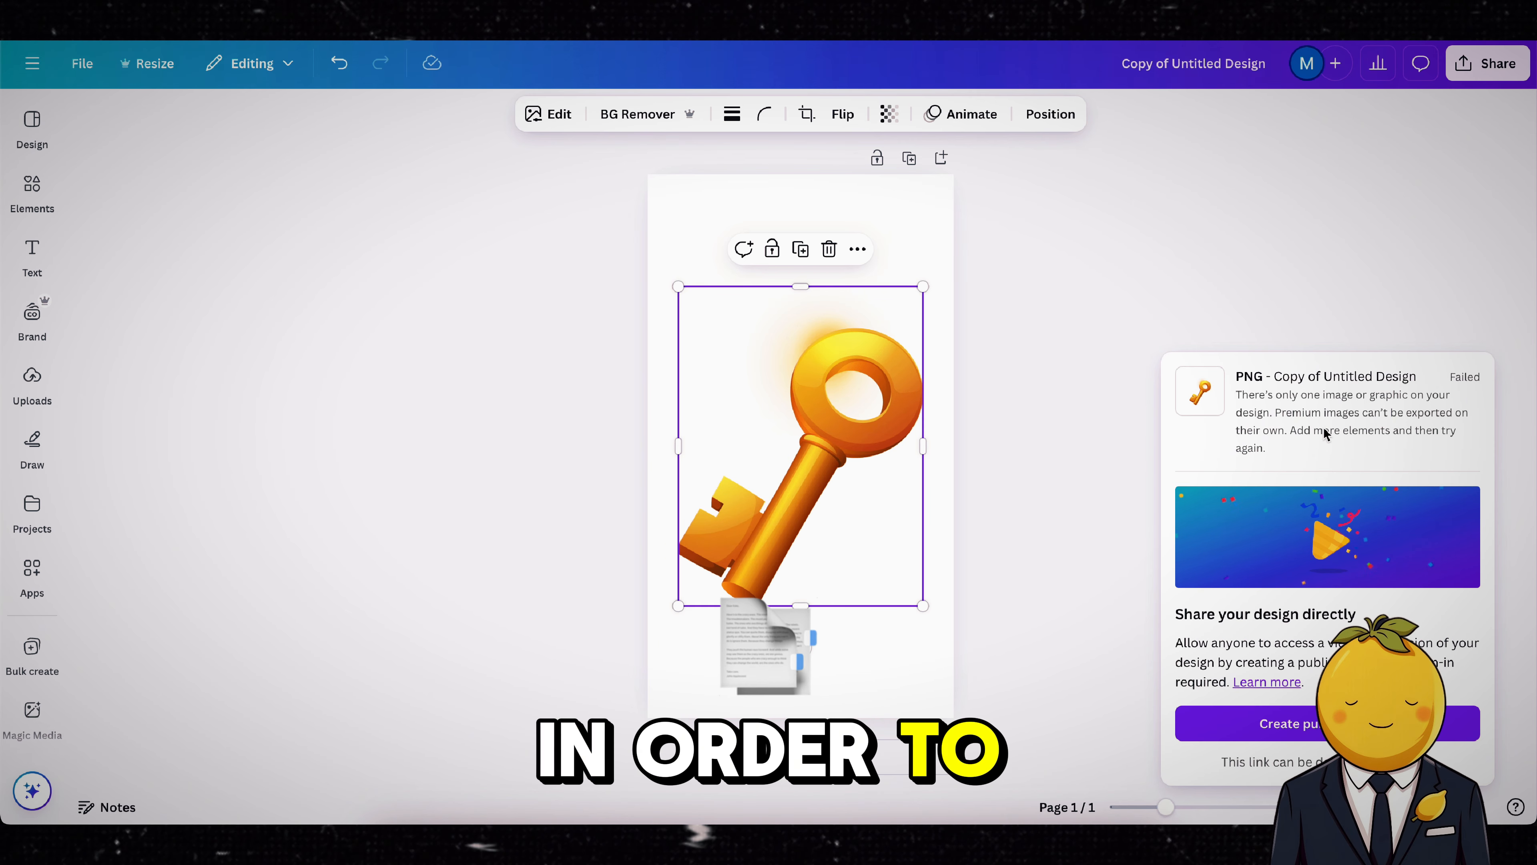
Step: Duplicate the golden key, shrink the copy to a tiny size and place it behind the large key
click(1162, 302)
click(833, 338)
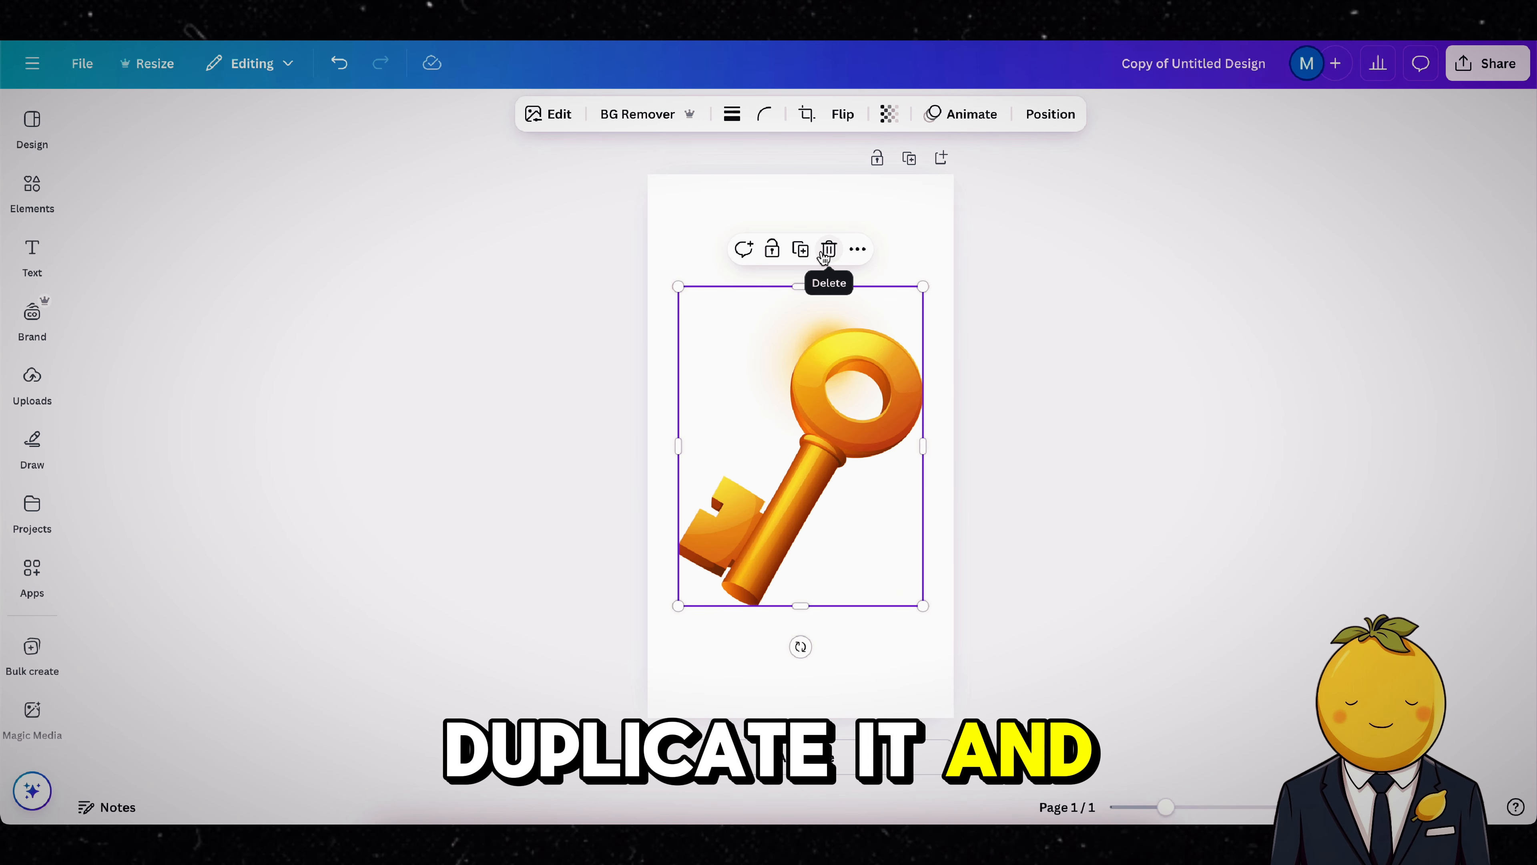
click(800, 249)
drag(922, 285, 793, 575)
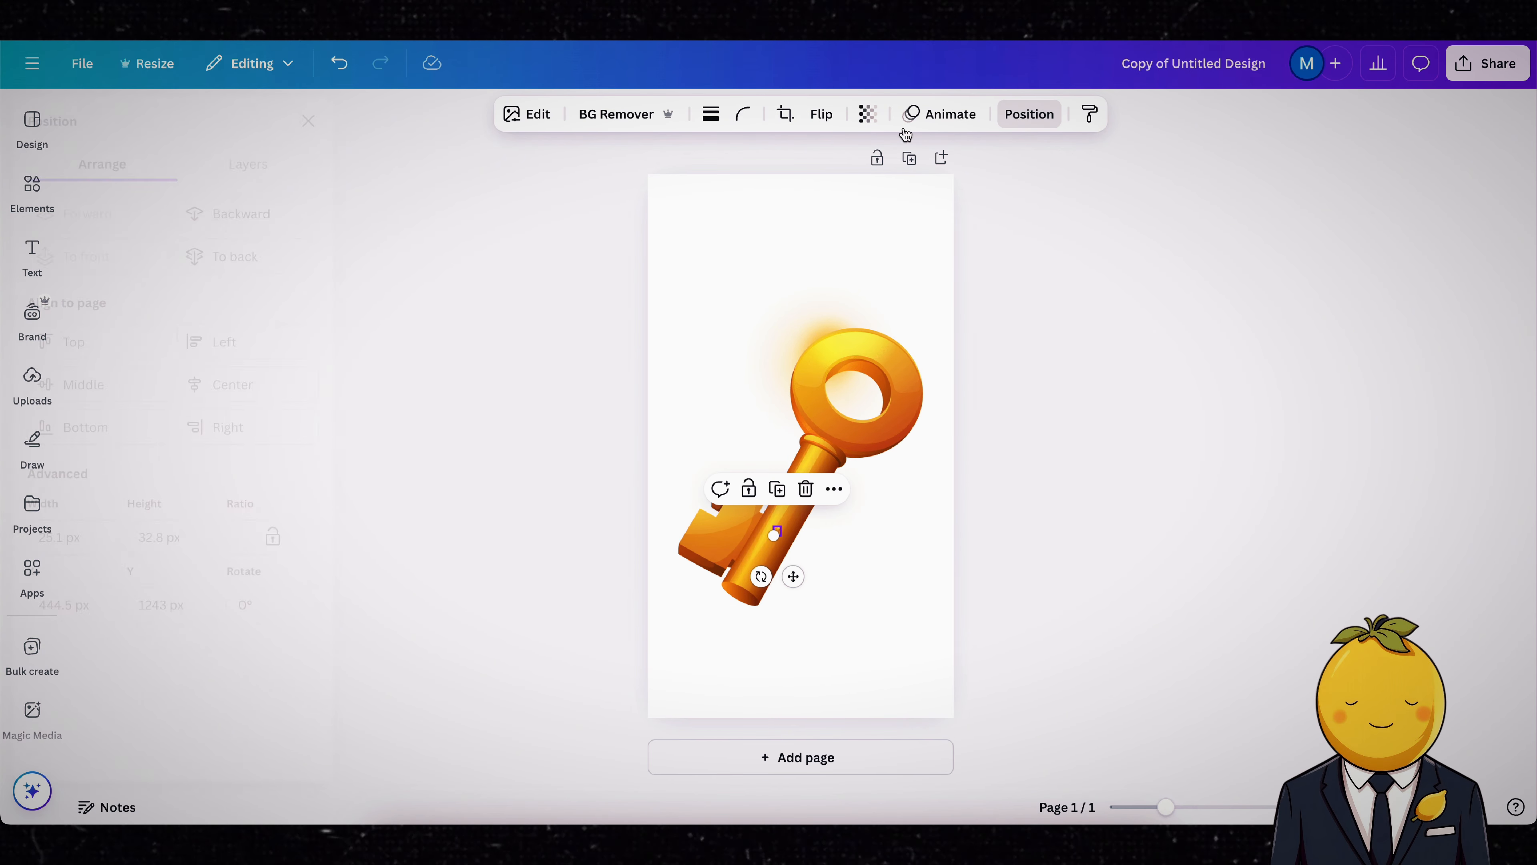
click(291, 165)
drag(245, 295, 240, 348)
click(1354, 138)
Step: Download the key design as a PNG with a transparent background
click(1475, 73)
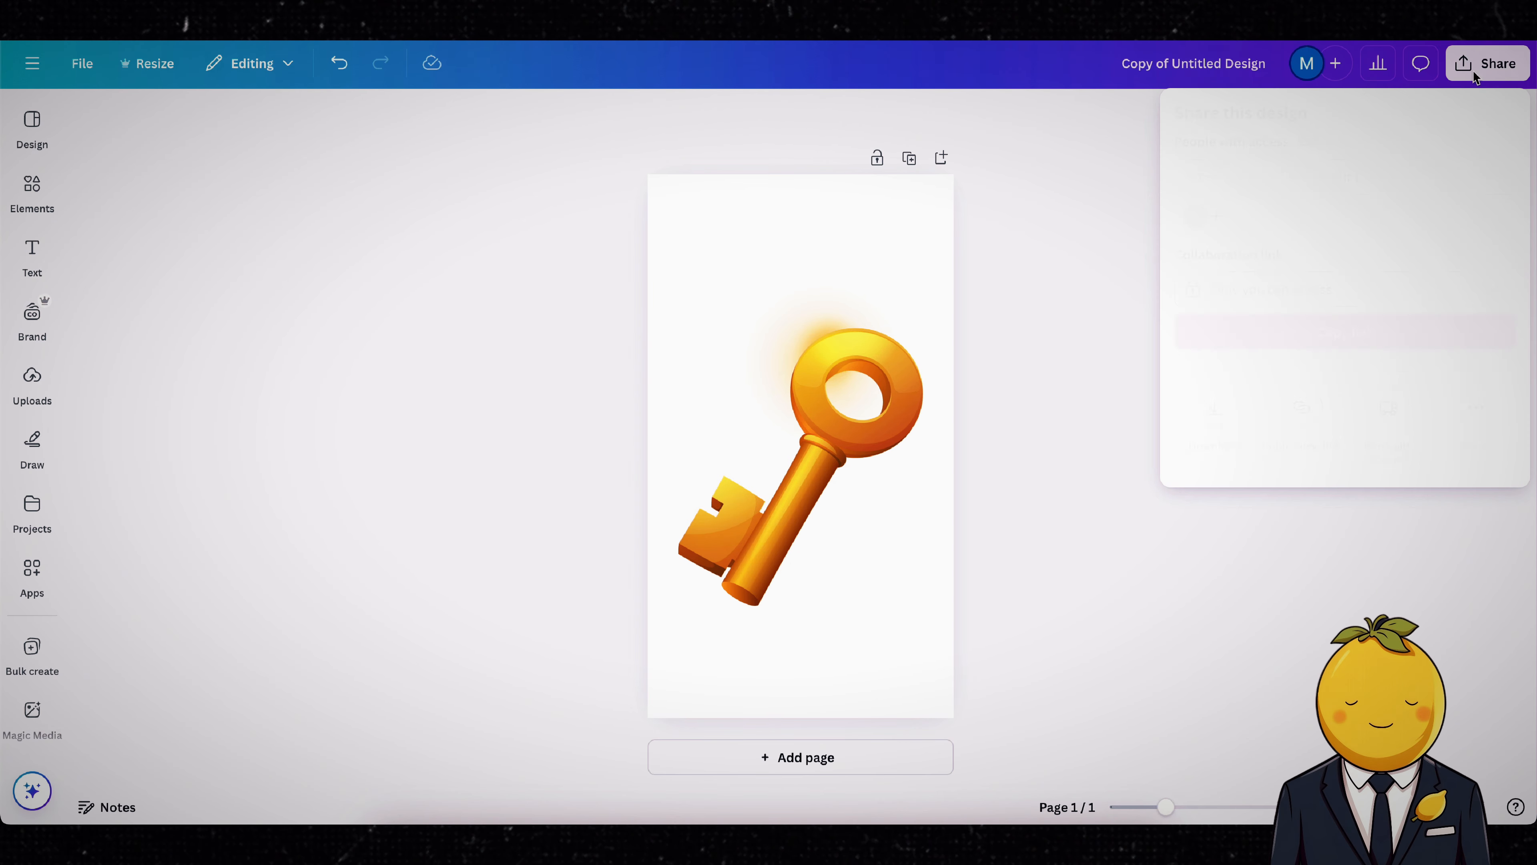
click(1202, 418)
click(1258, 454)
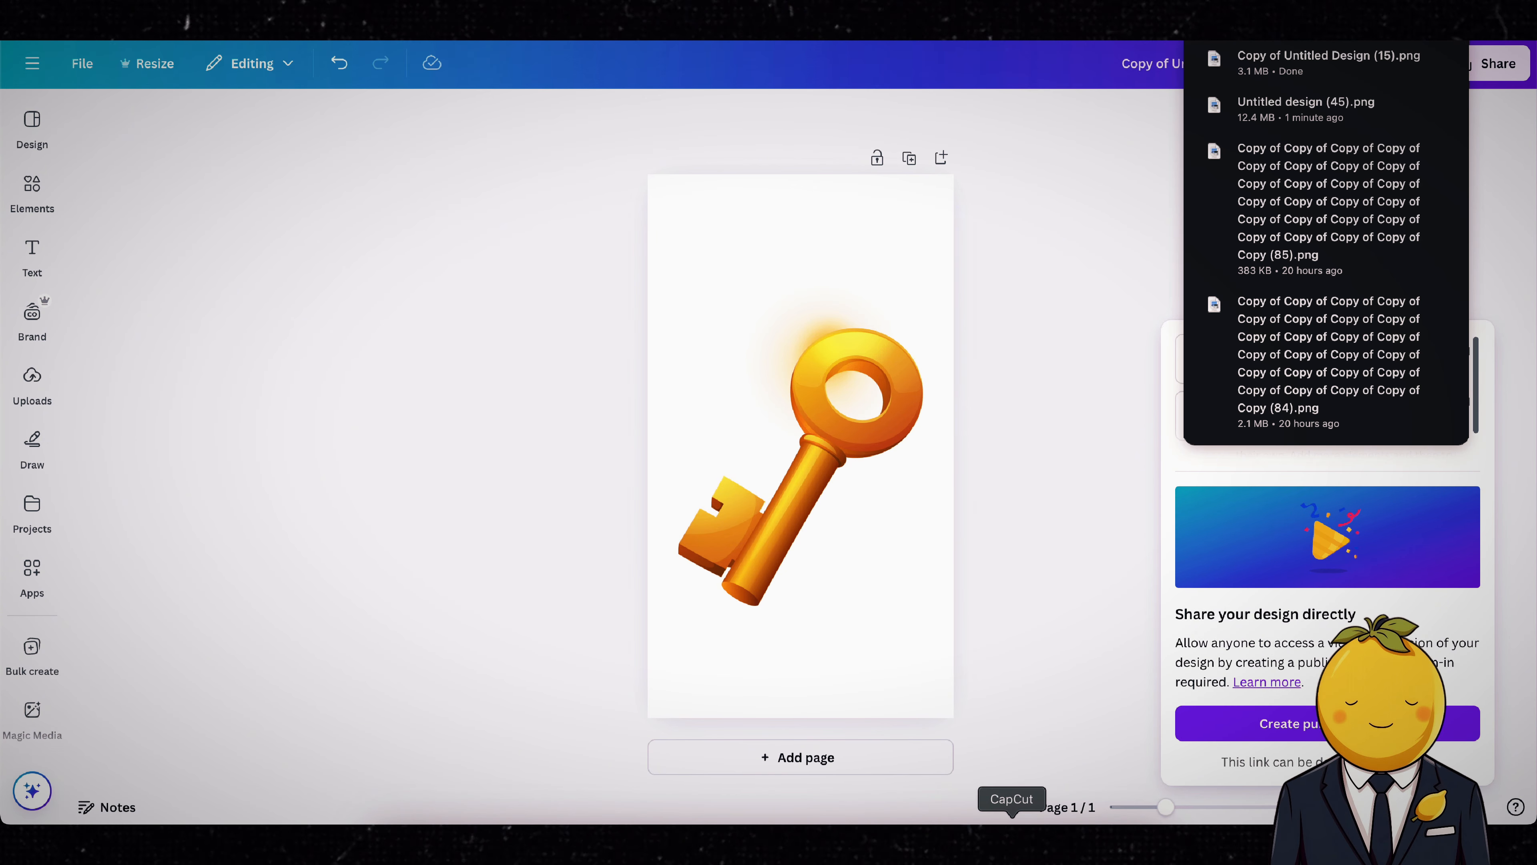
Step: Switch to CapCut, layer "Copy of Untitled Design (15).png" above the background clip and scale the key to 25% over the lowest red dot
click(1009, 843)
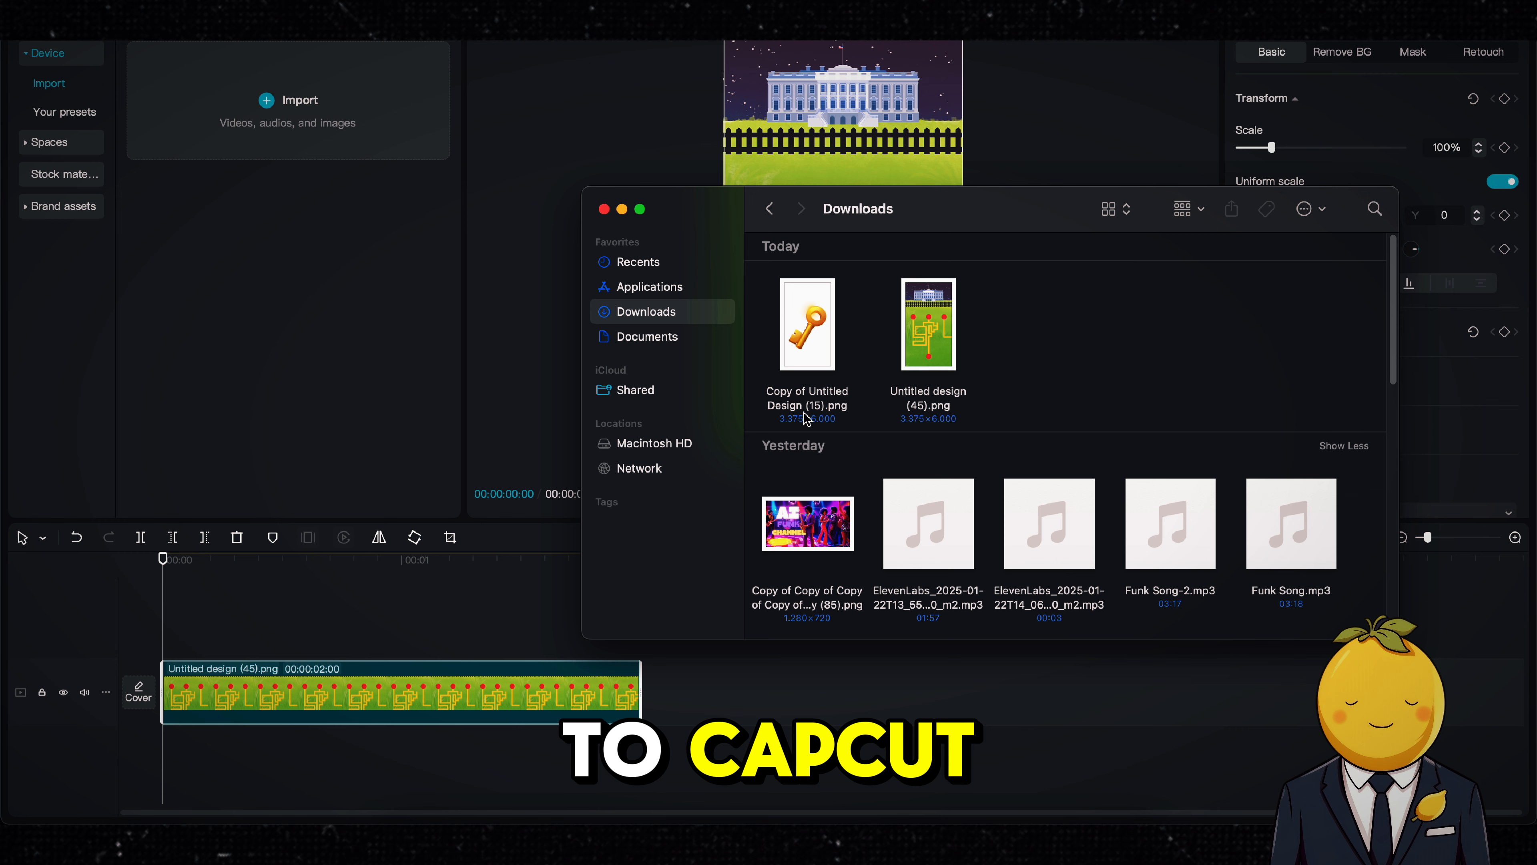
click(805, 418)
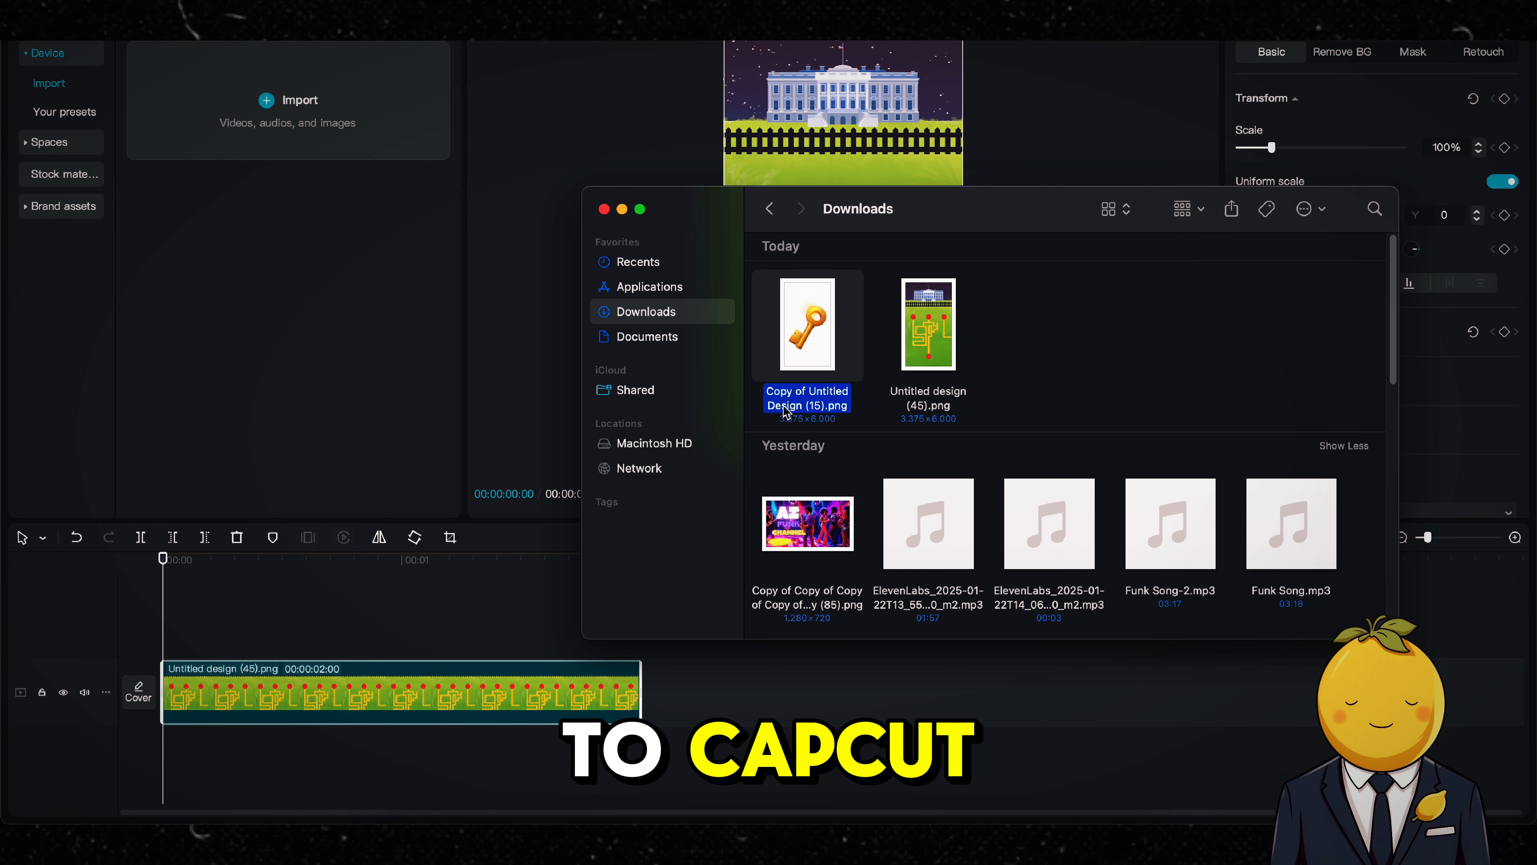
drag(805, 418, 380, 653)
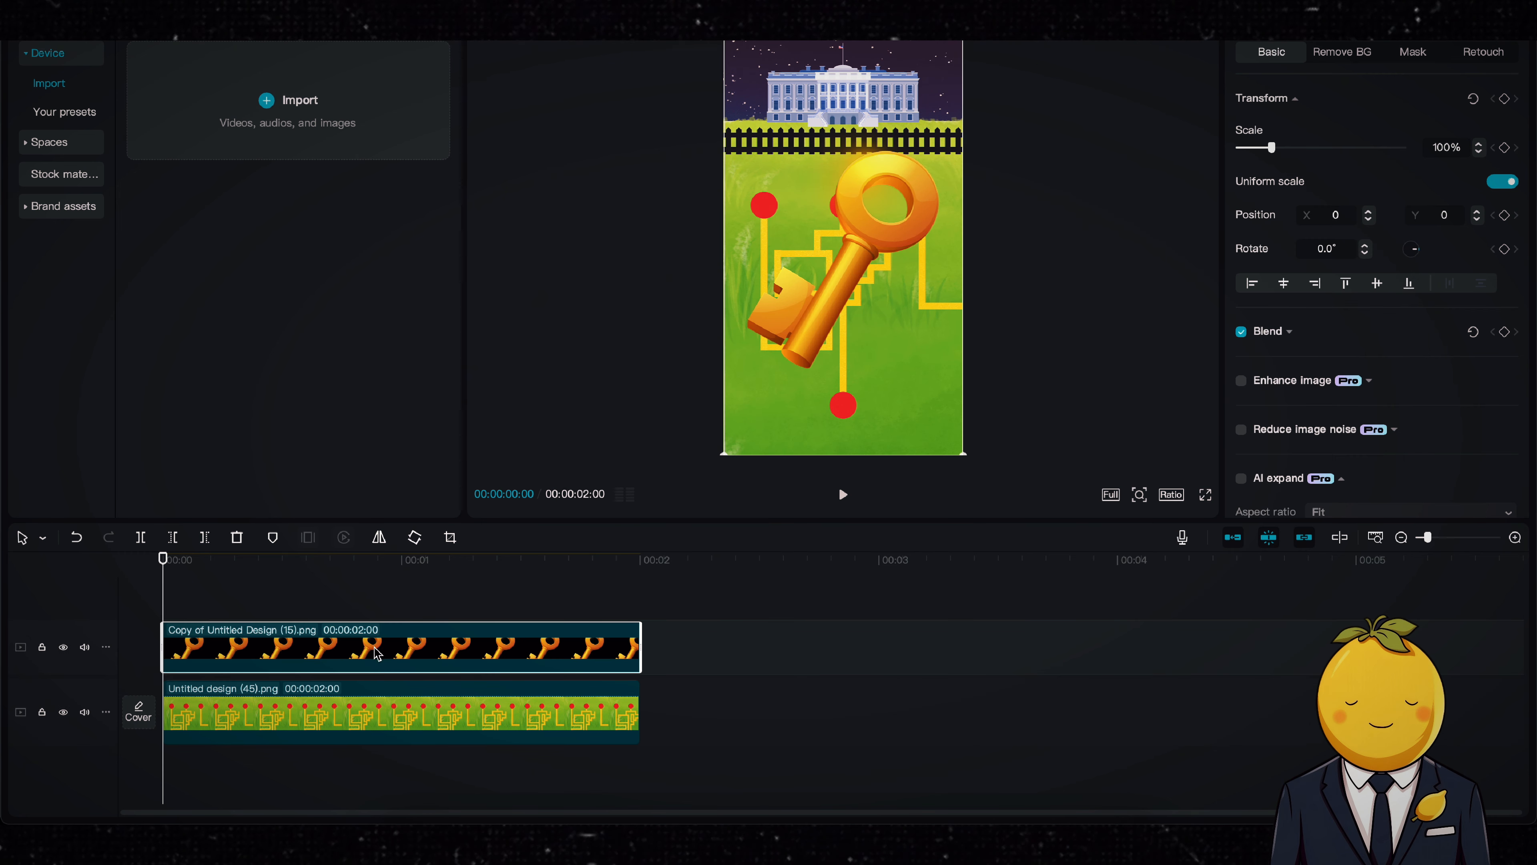
drag(963, 455, 843, 415)
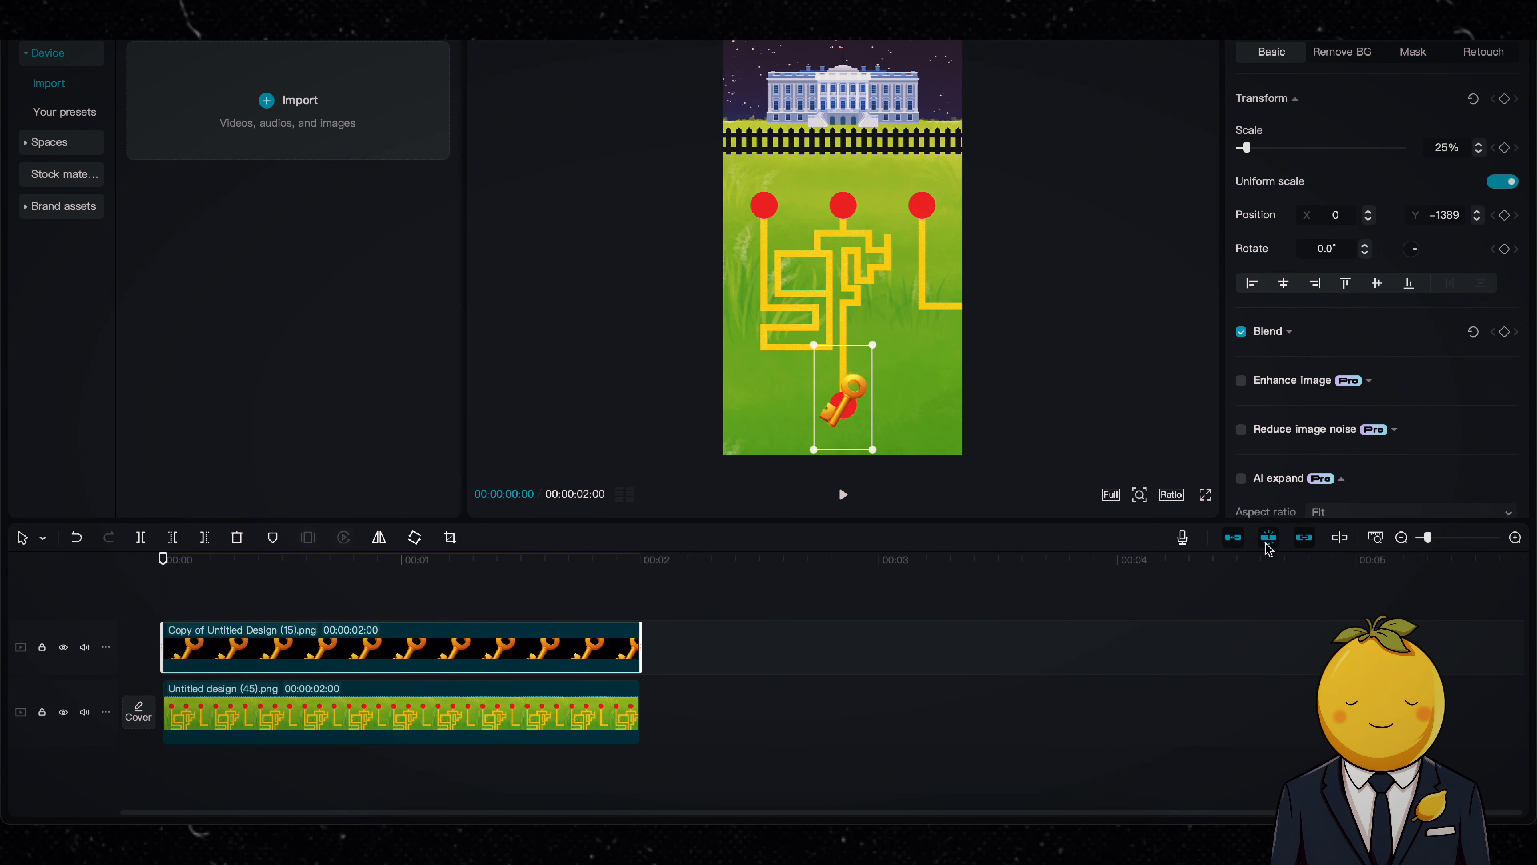
drag(1427, 539, 1417, 536)
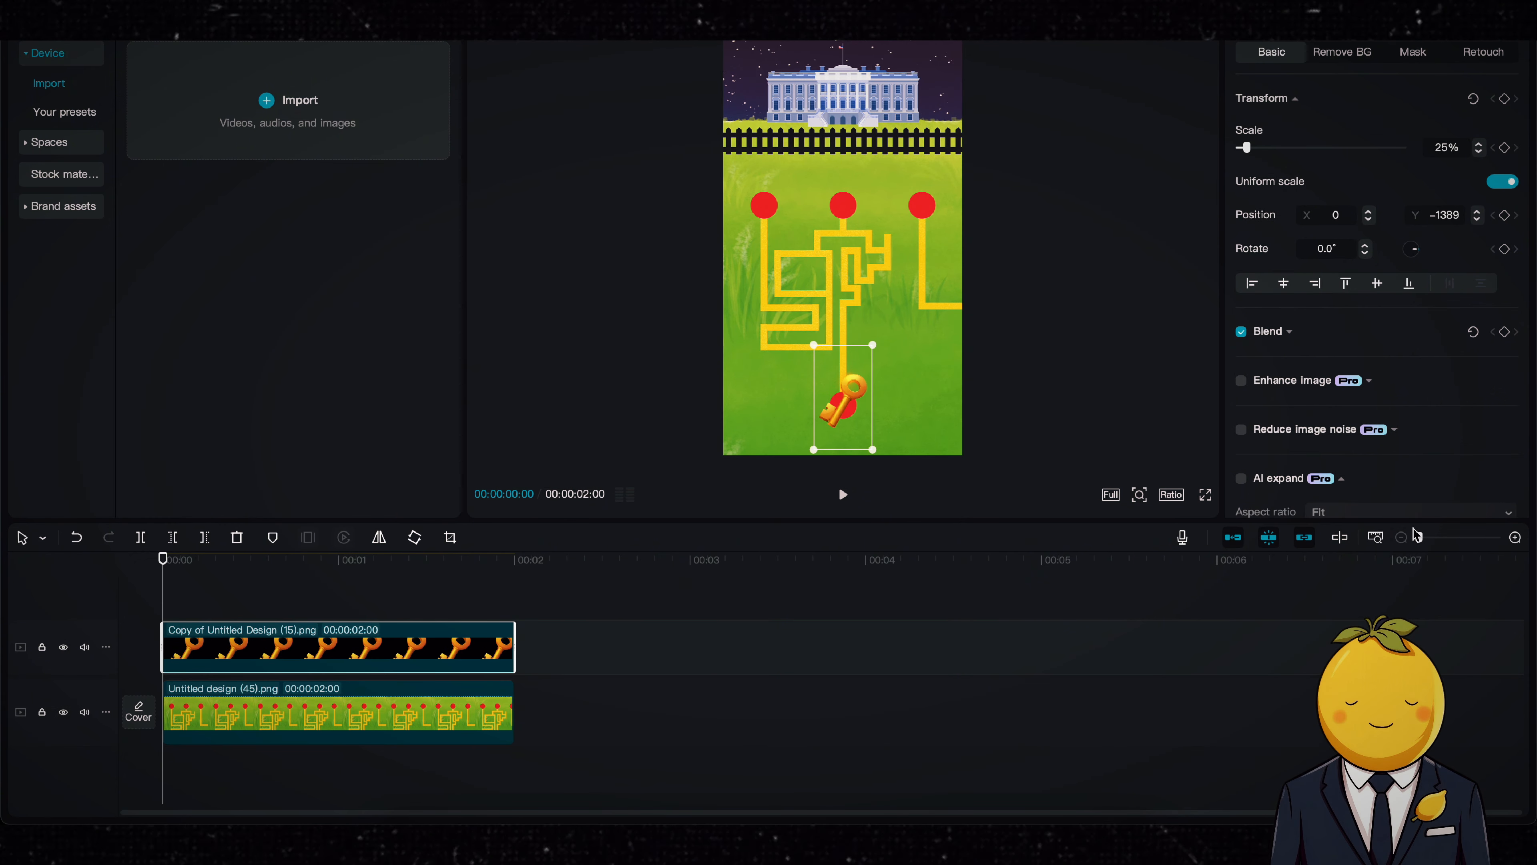
click(462, 577)
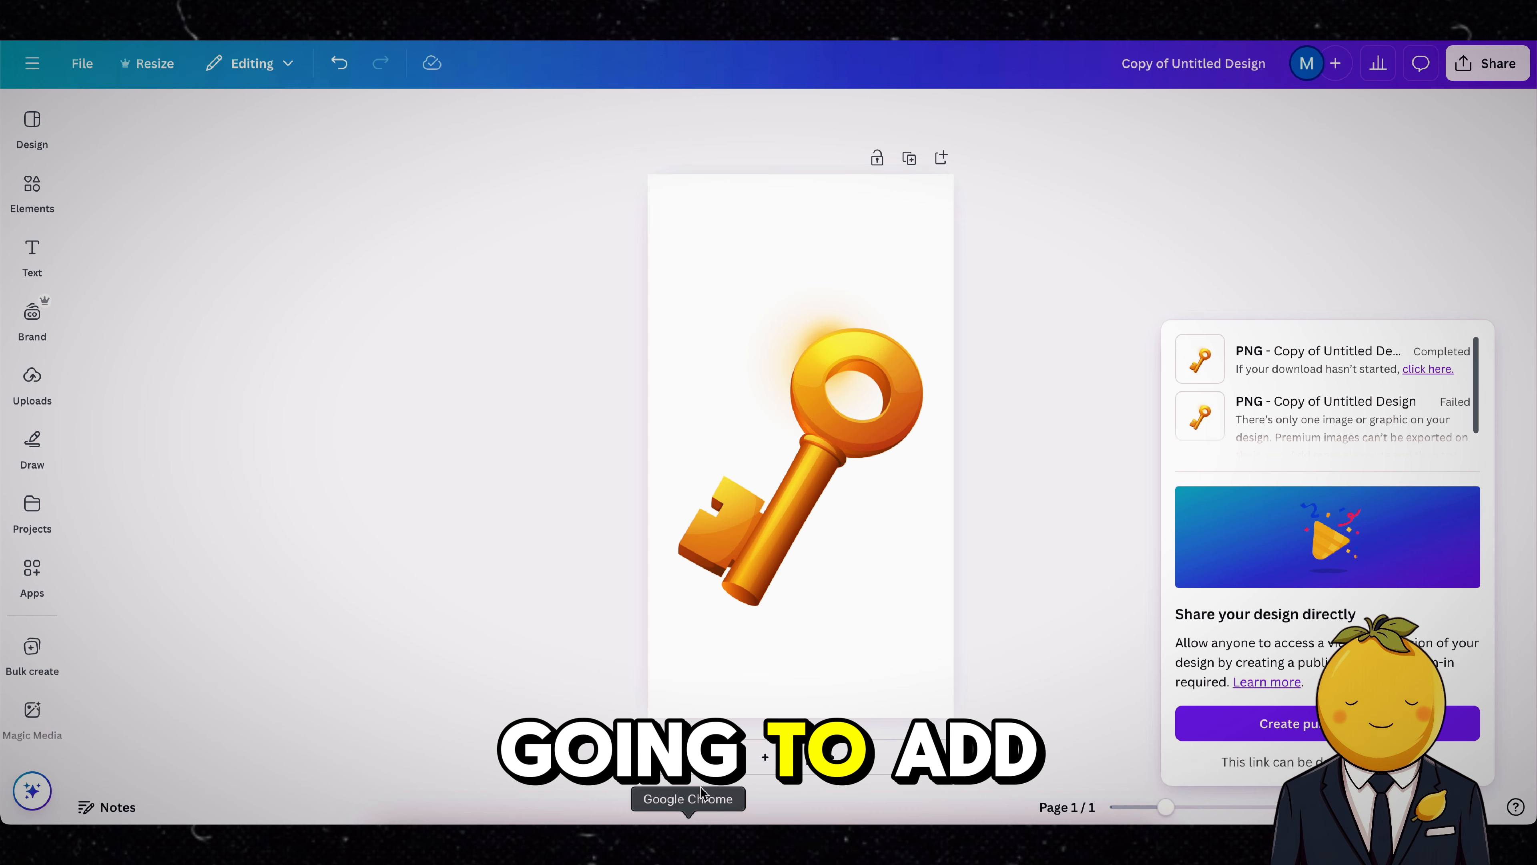
Step: Delete the key from the Canva page, and save the first "donald trump full body" image from Google Images to Downloads
click(767, 483)
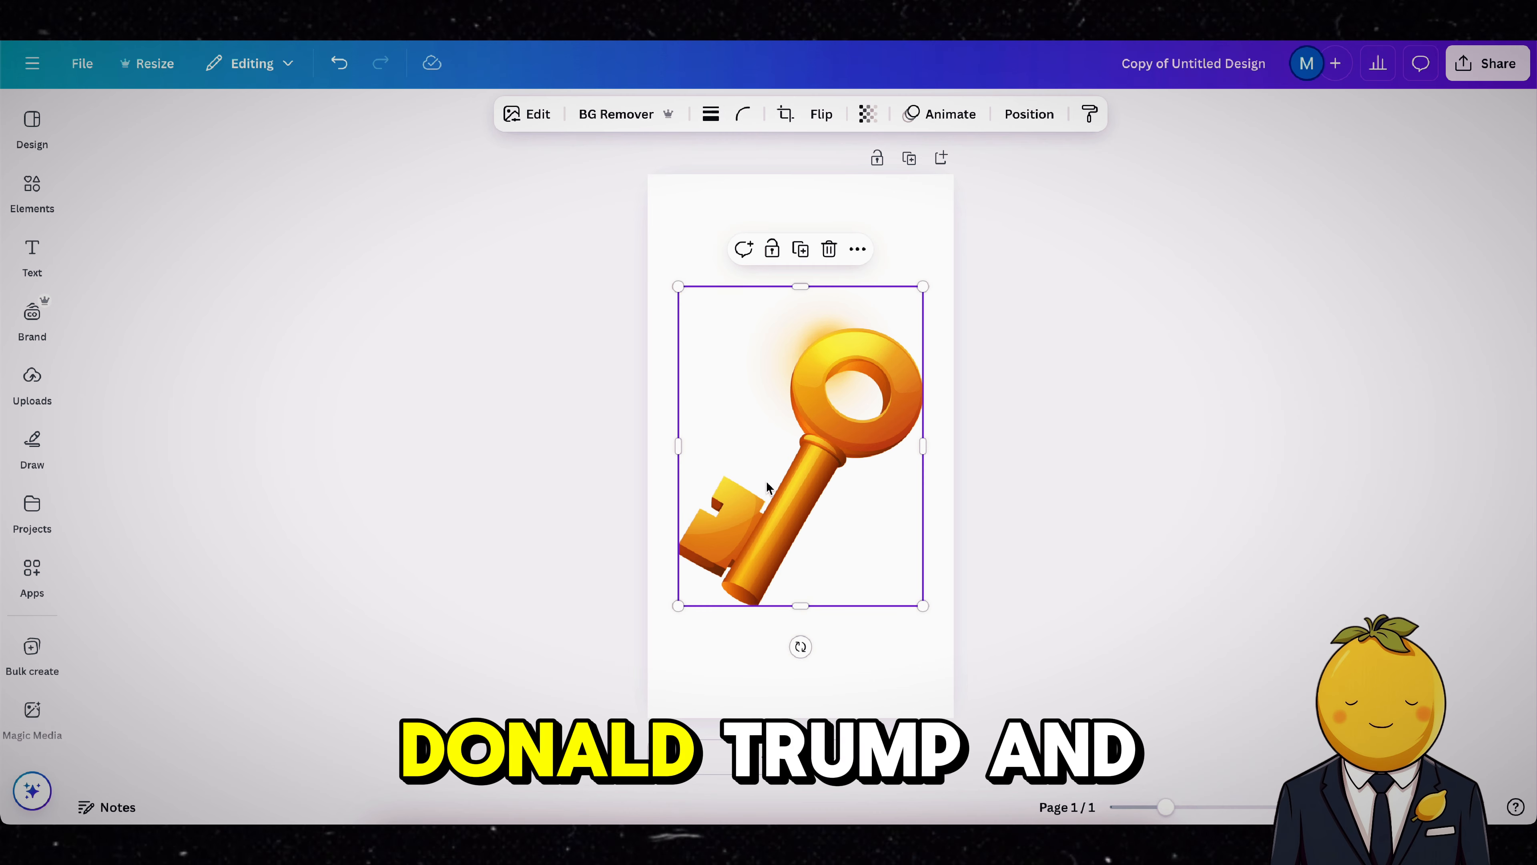
key(Delete)
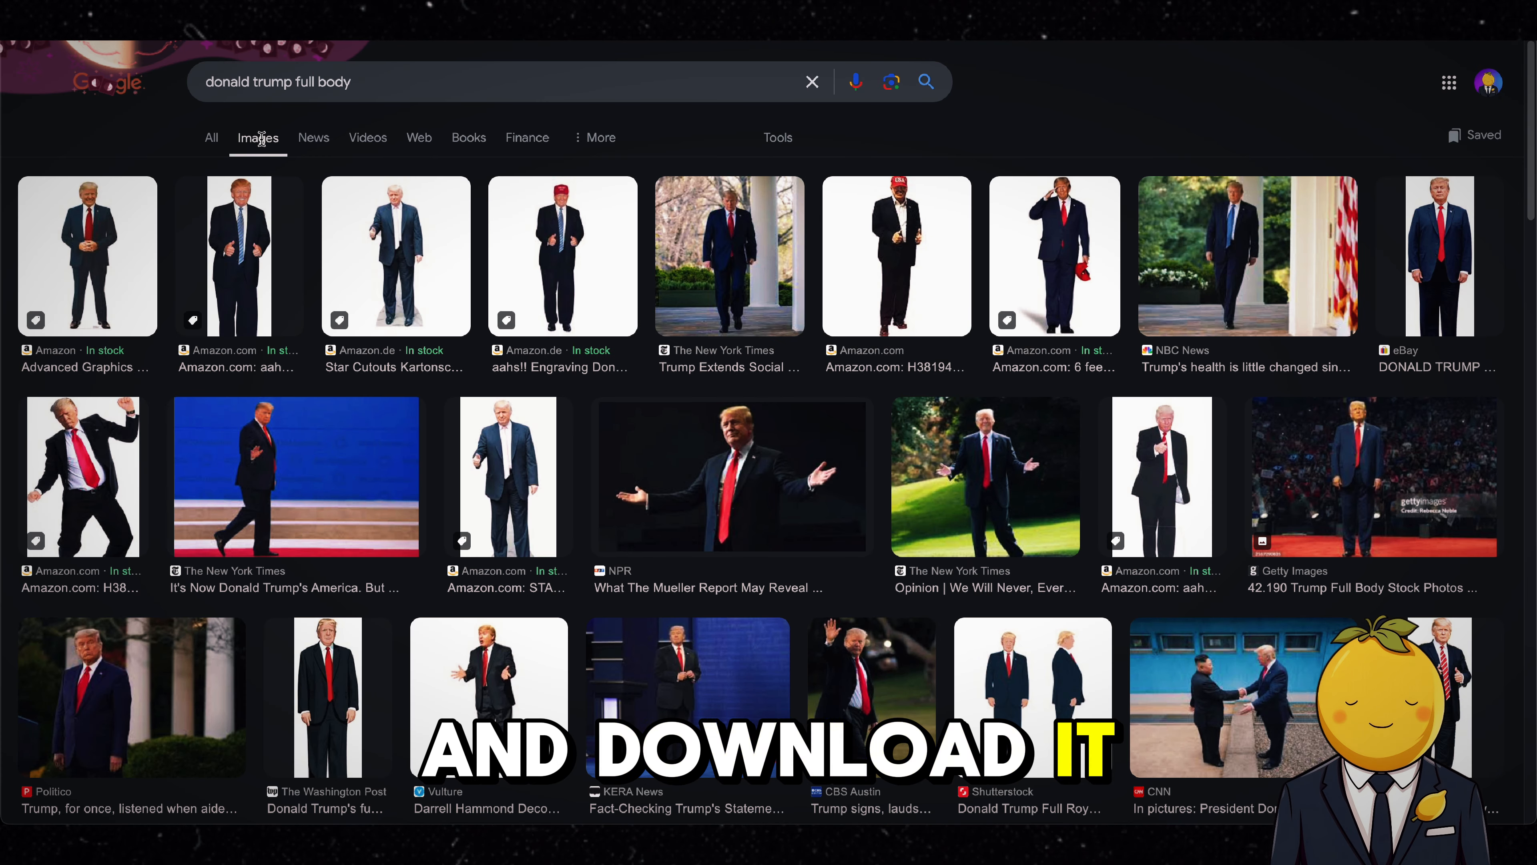
click(112, 254)
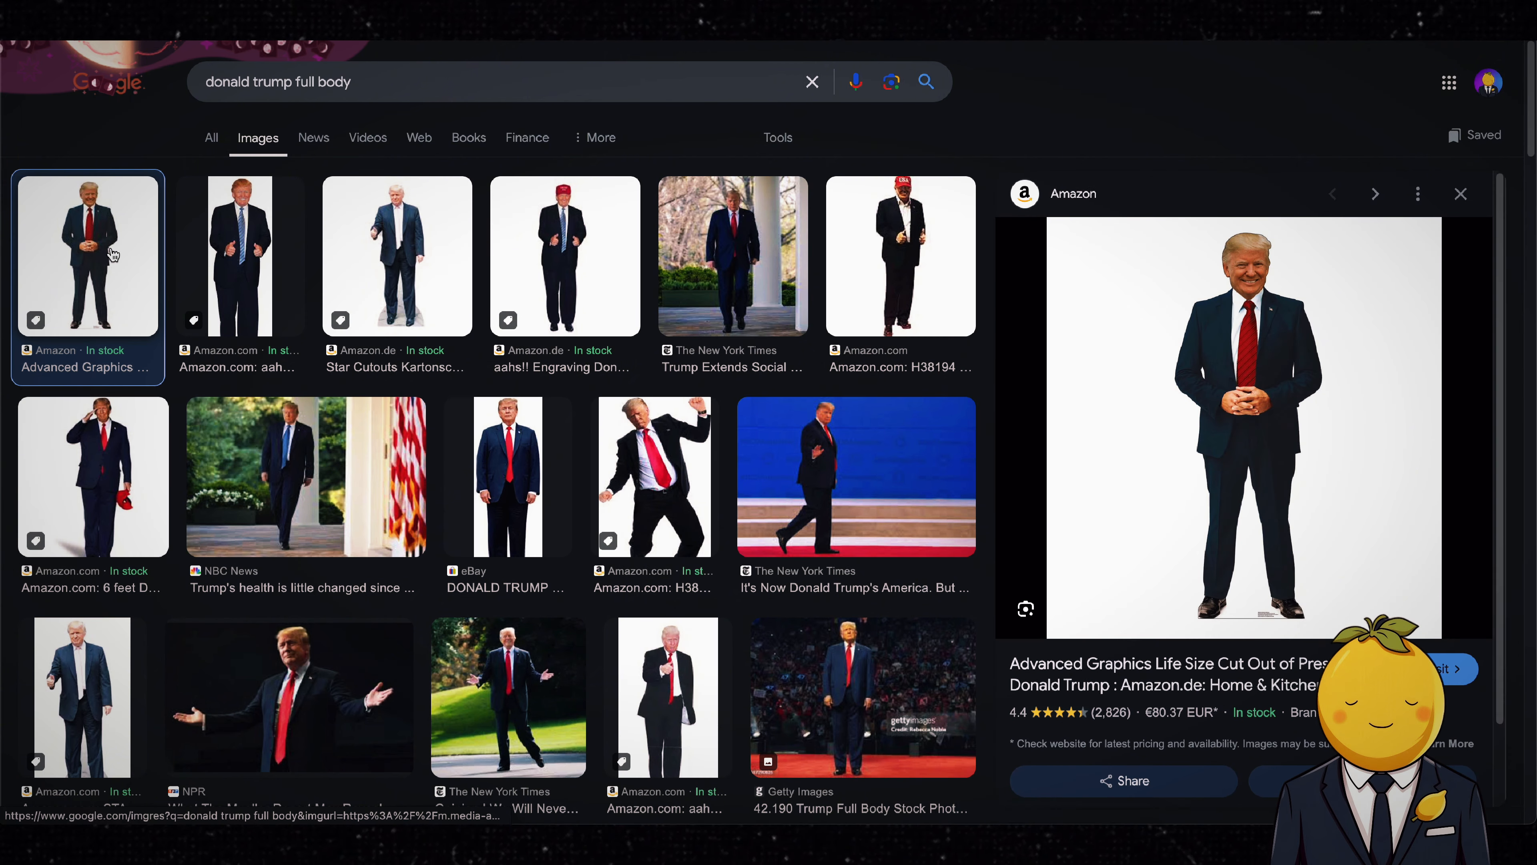
drag(1183, 470, 1345, 452)
right_click(1262, 389)
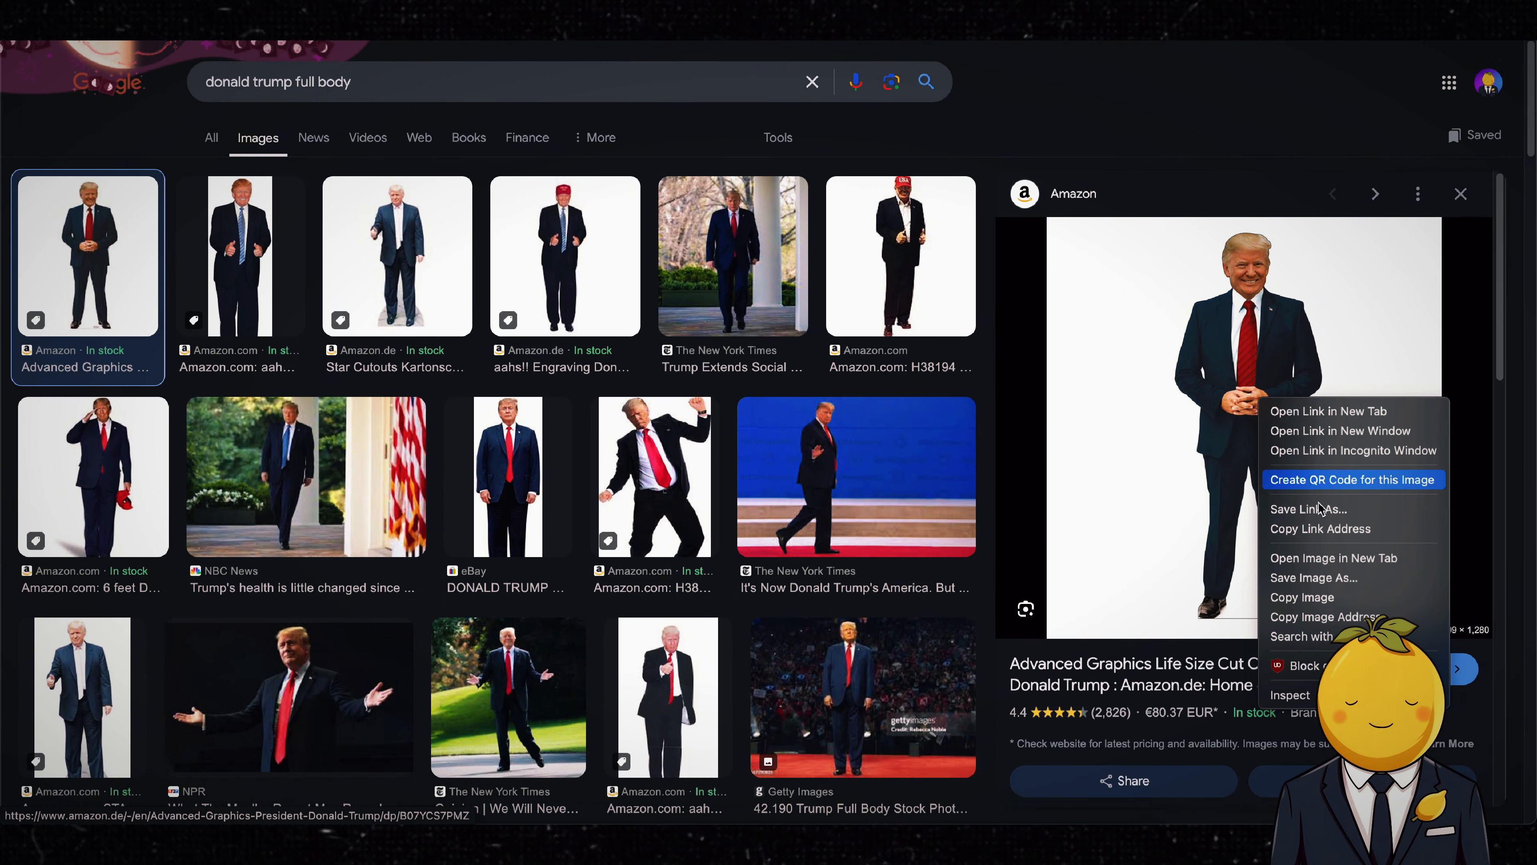
click(1332, 578)
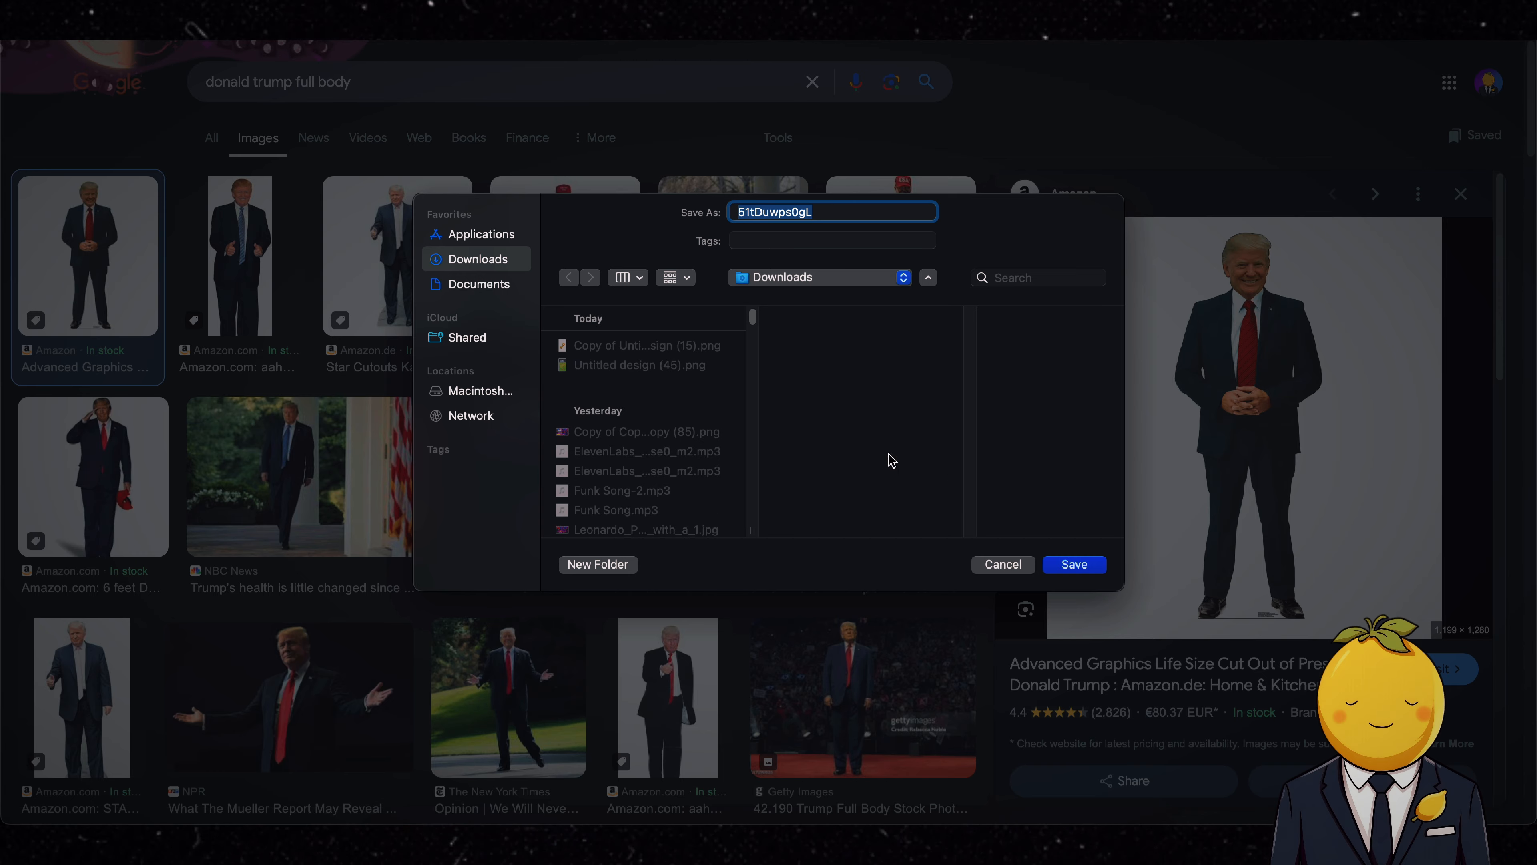
click(1074, 564)
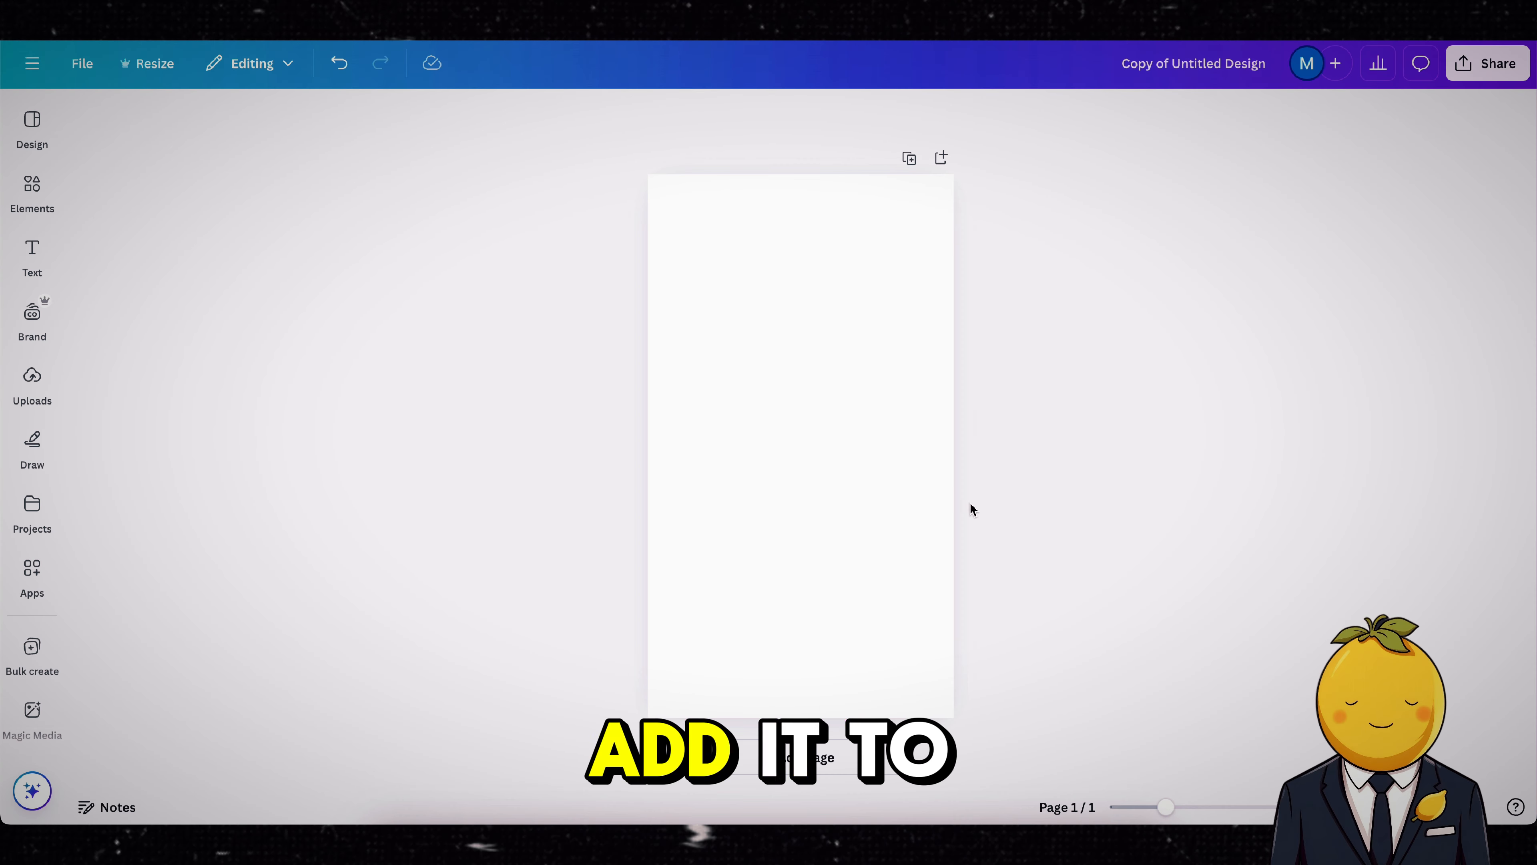
Step: Upload the saved "51tDuwps0gL.jpg" to Canva, place it on the blank page and remove its background
click(408, 830)
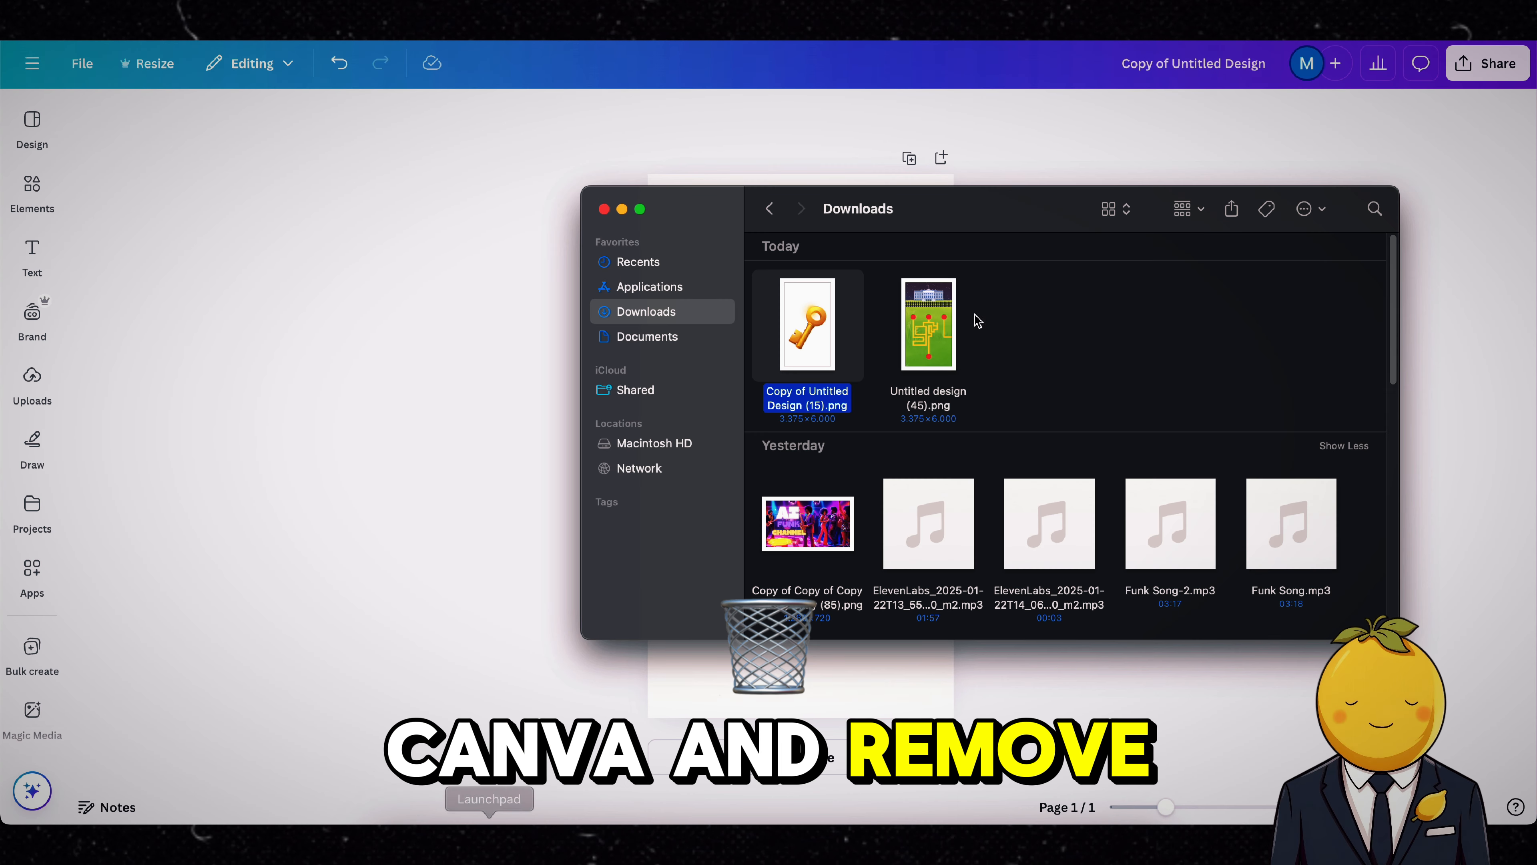
drag(778, 356, 435, 464)
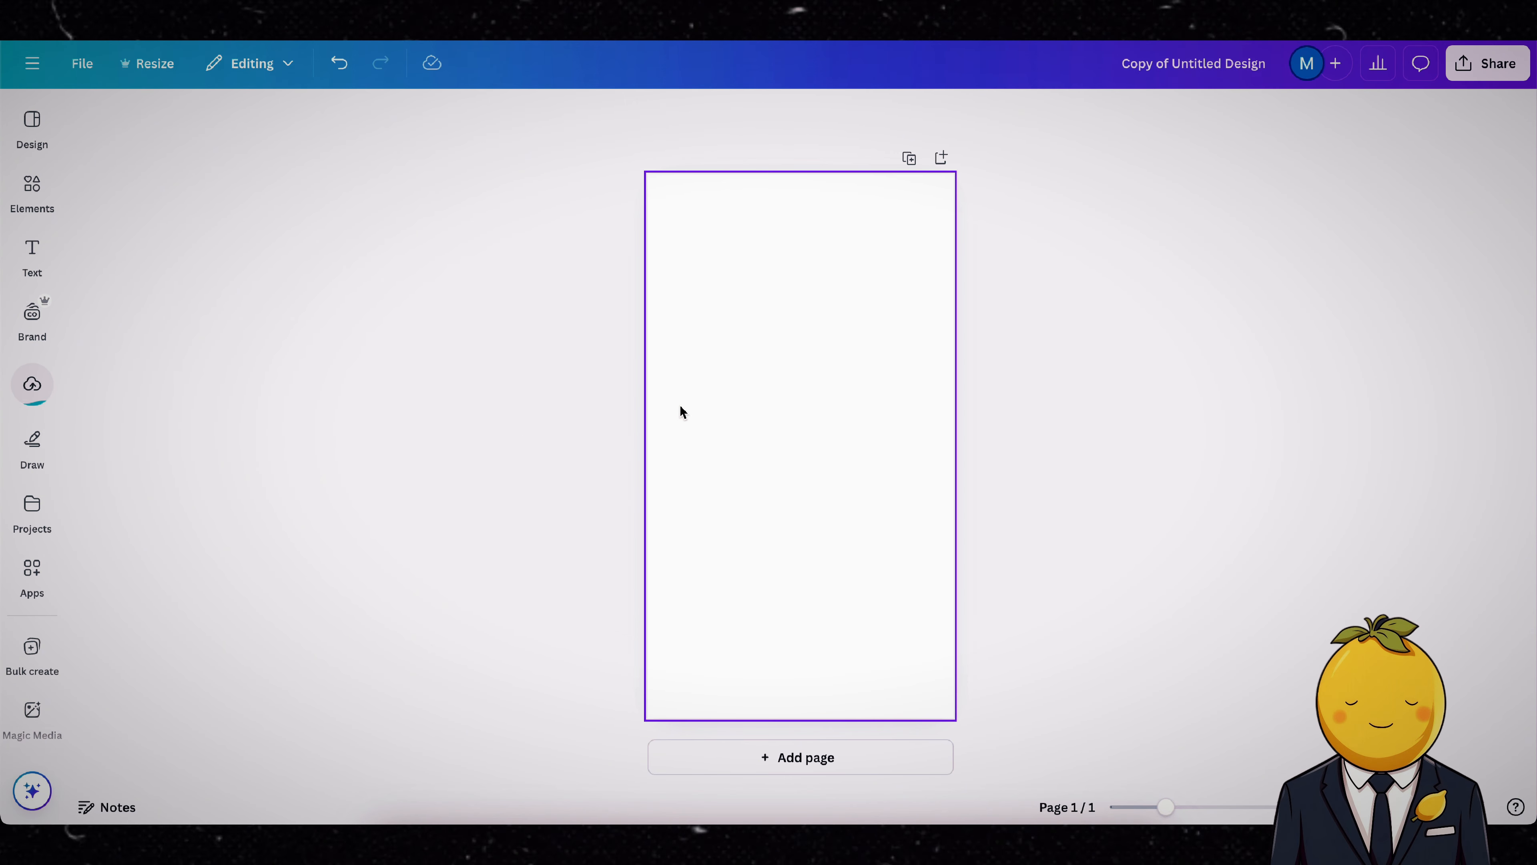
click(32, 391)
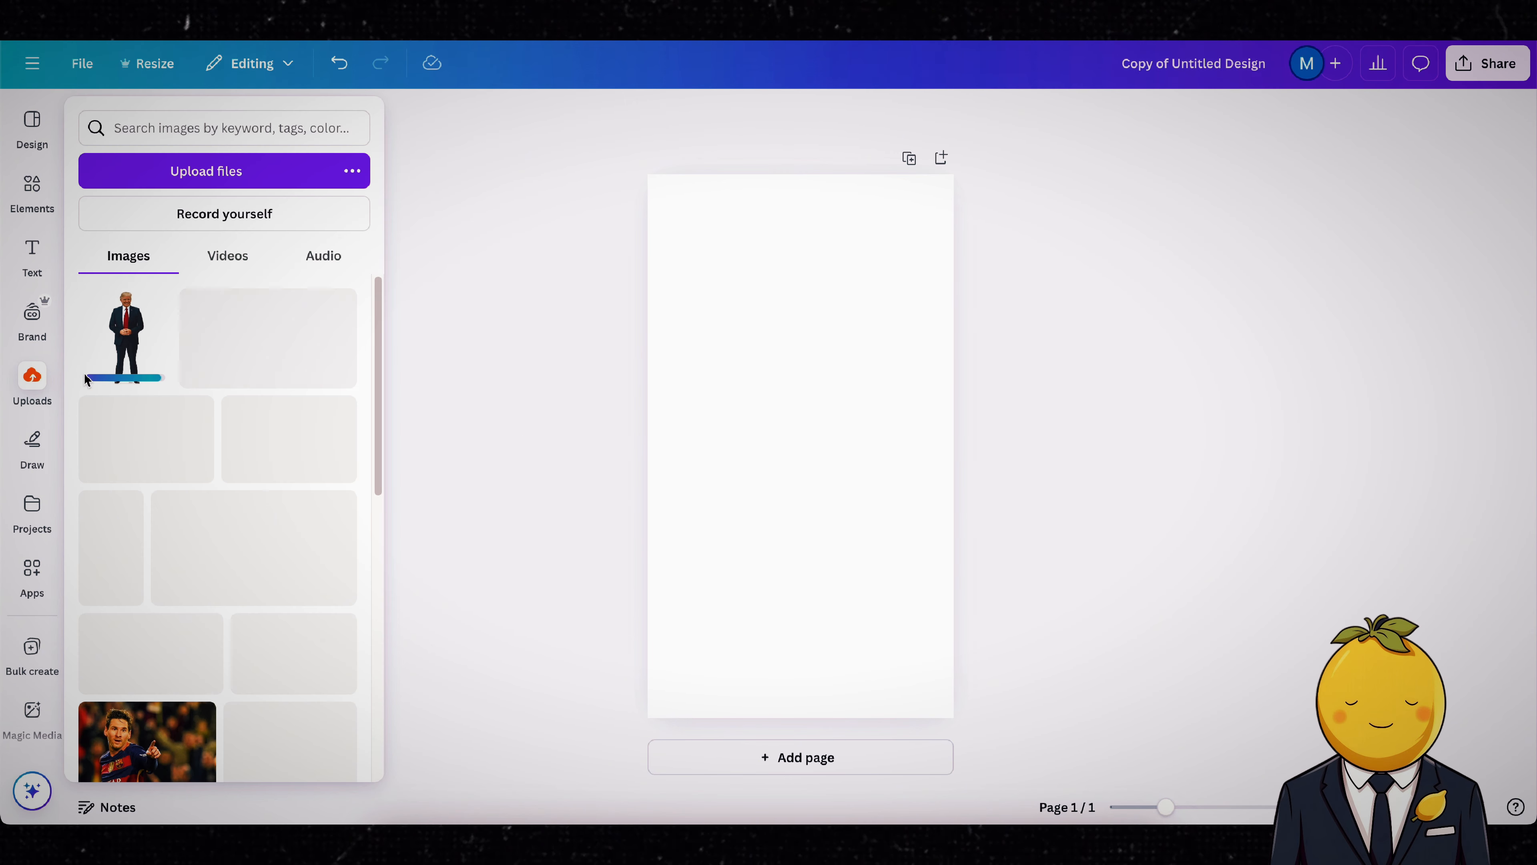
click(127, 356)
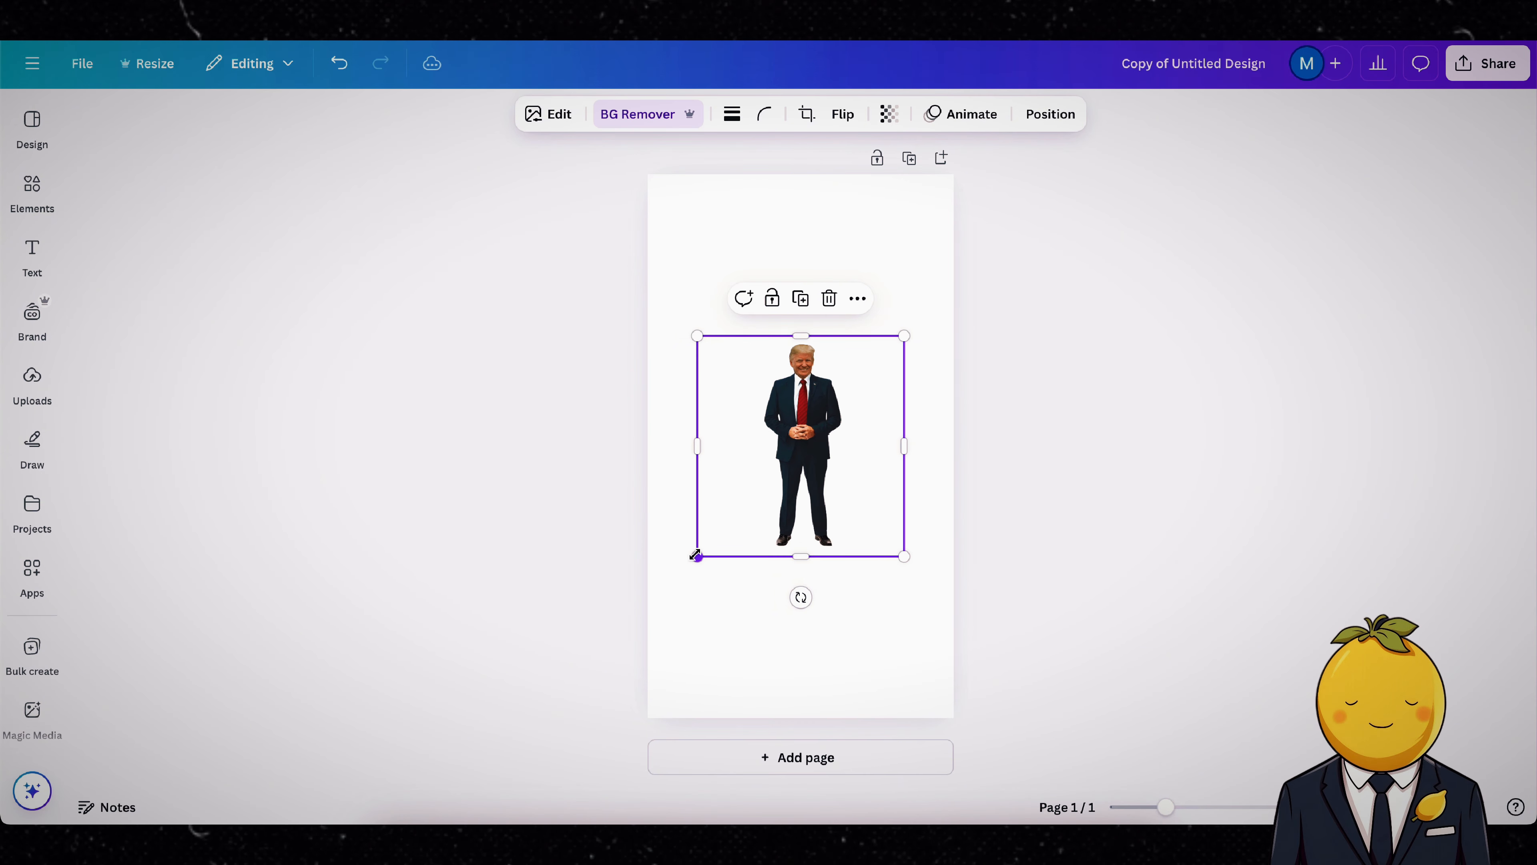
Step: Enlarge the Donald Trump cutout to the full height of the page and centre it
drag(696, 556, 442, 715)
drag(691, 548, 802, 418)
drag(1018, 214, 1067, 148)
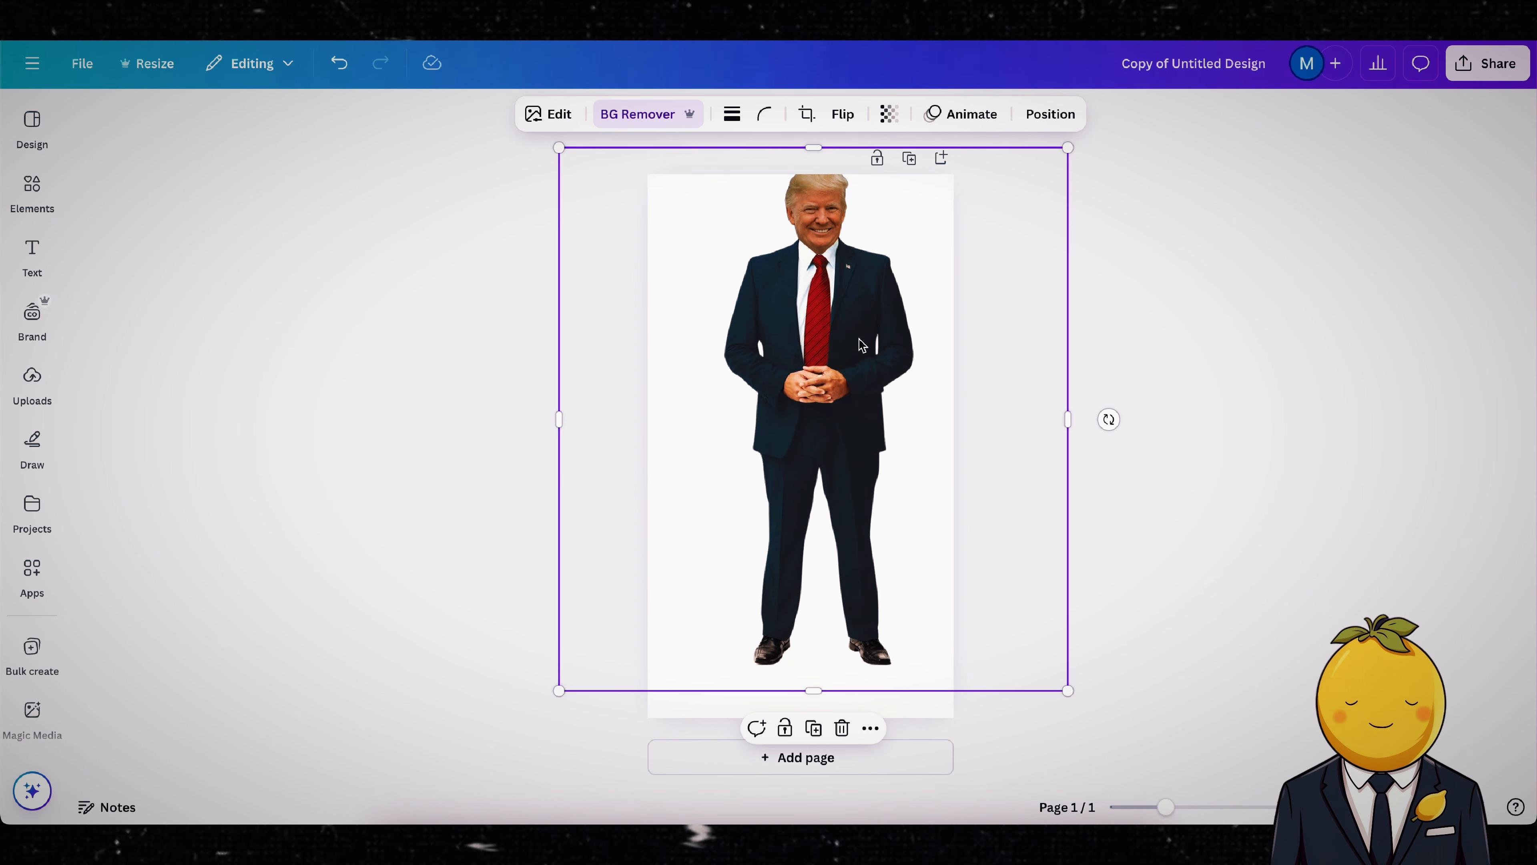
drag(853, 339, 836, 366)
Step: Download the full-body figure design as a PNG with a transparent background
click(1484, 63)
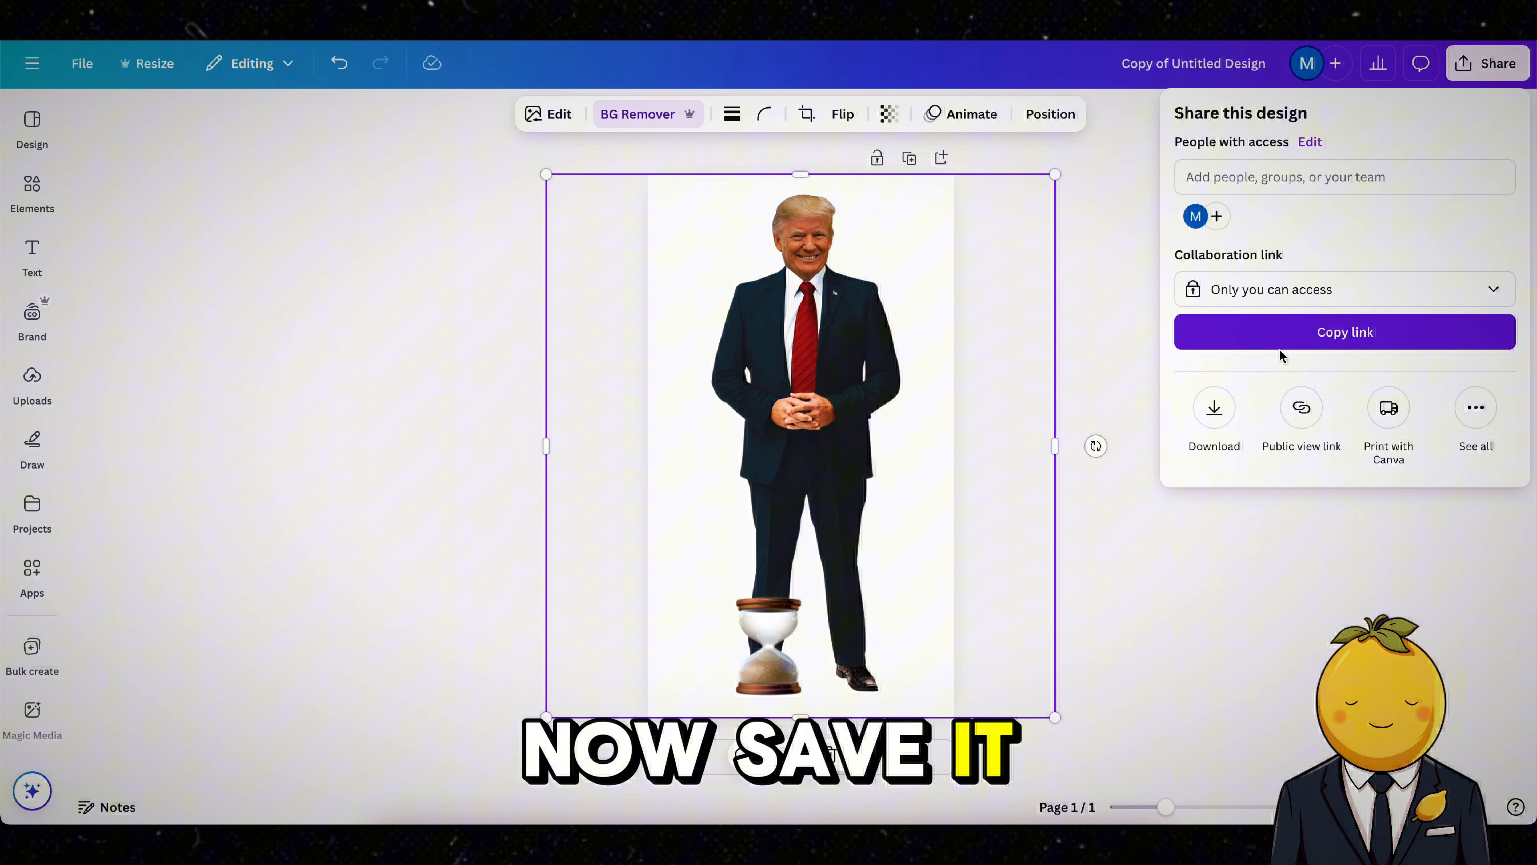
click(1215, 407)
click(1277, 464)
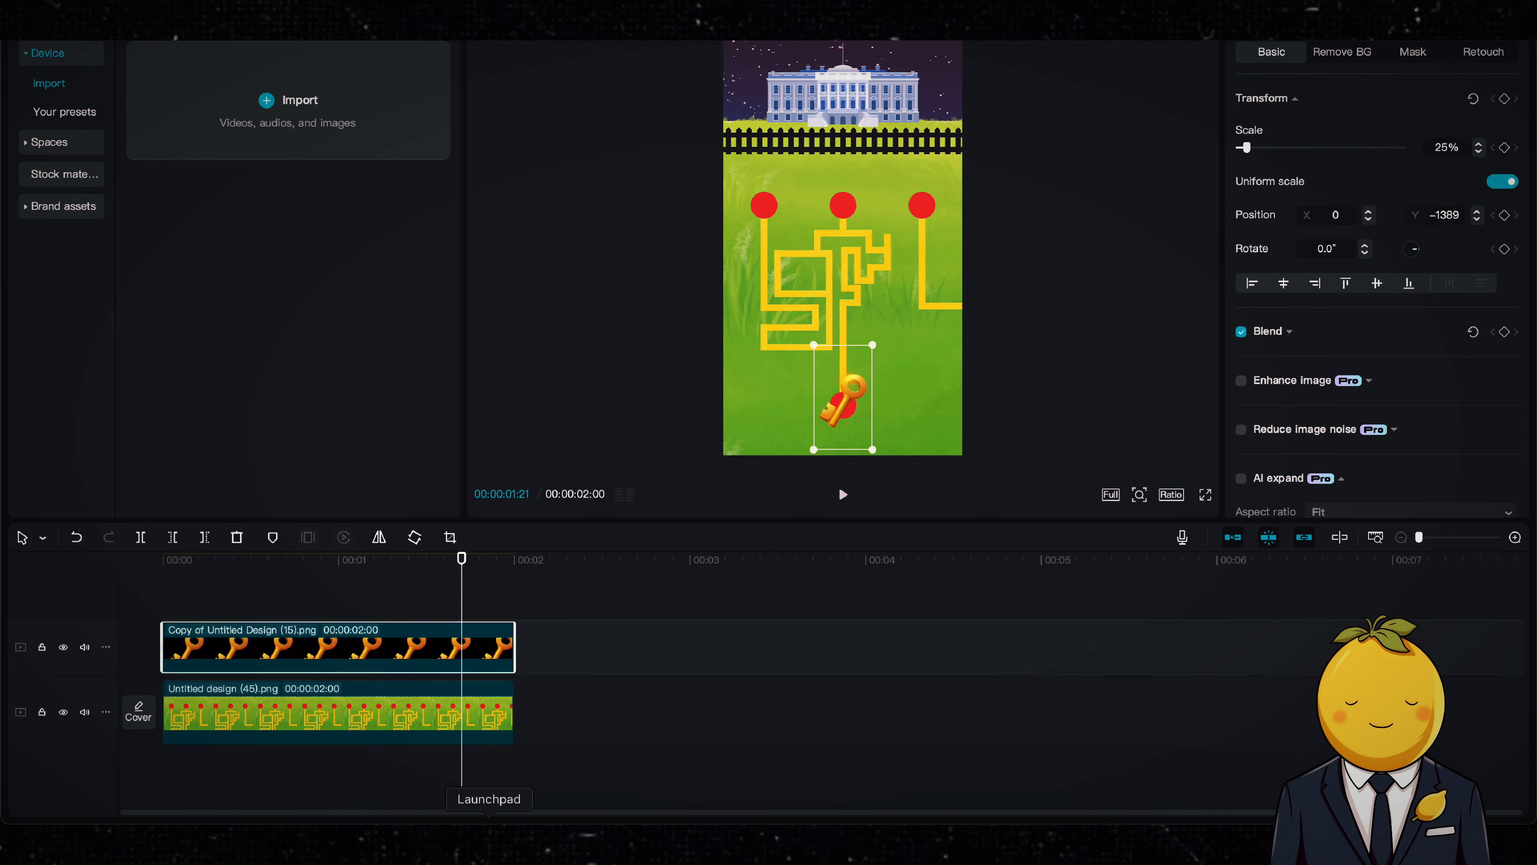
Step: Try placing "Copy of Untitled Design (16).png" above the key clip at the start of the CapCut timeline, scaled to 42% over the paths
key(super+i)
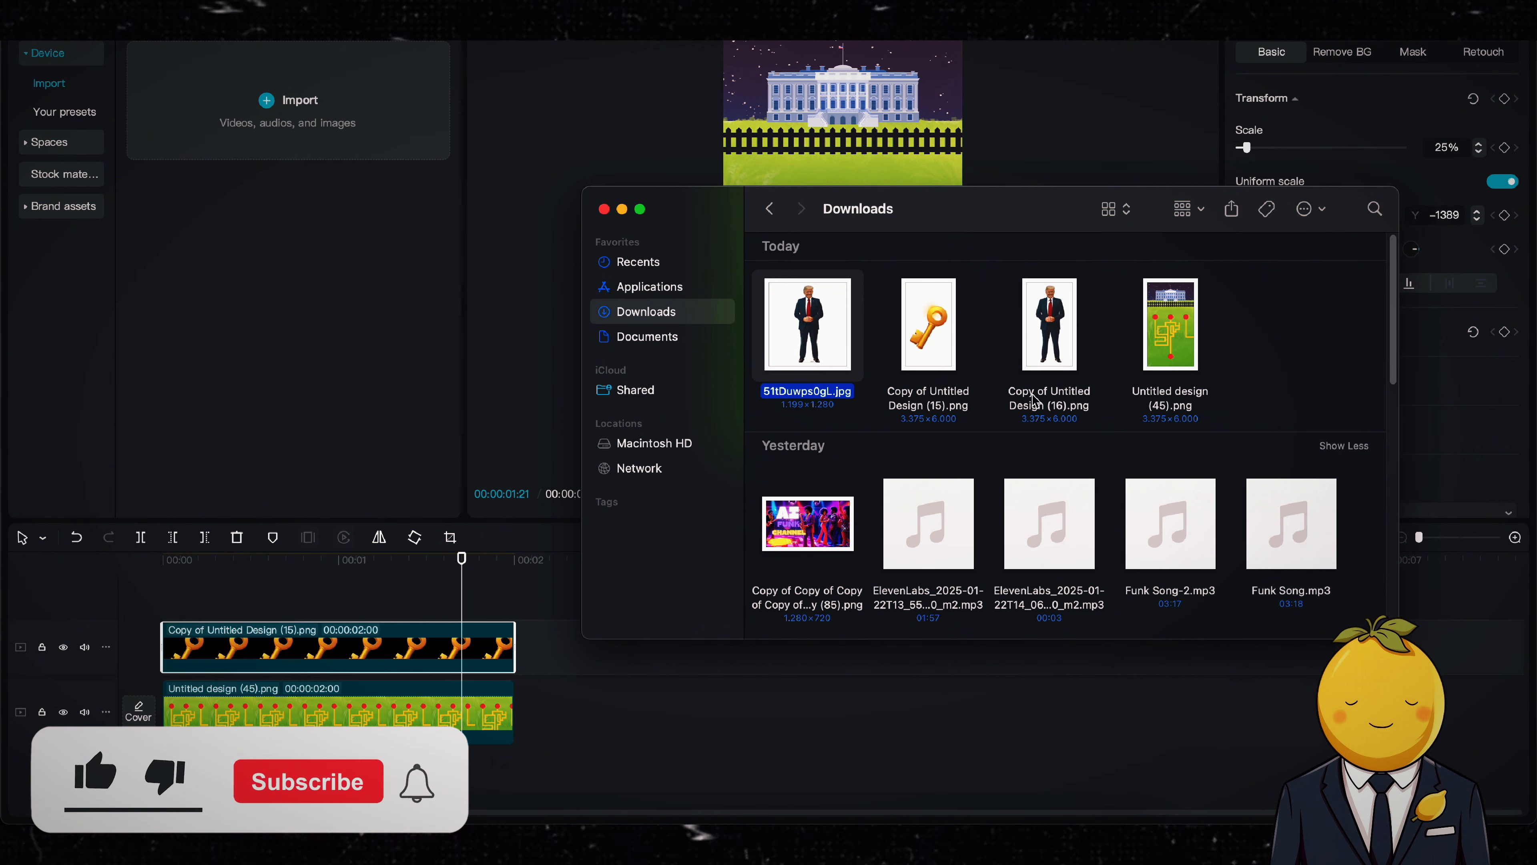
drag(1050, 403, 359, 595)
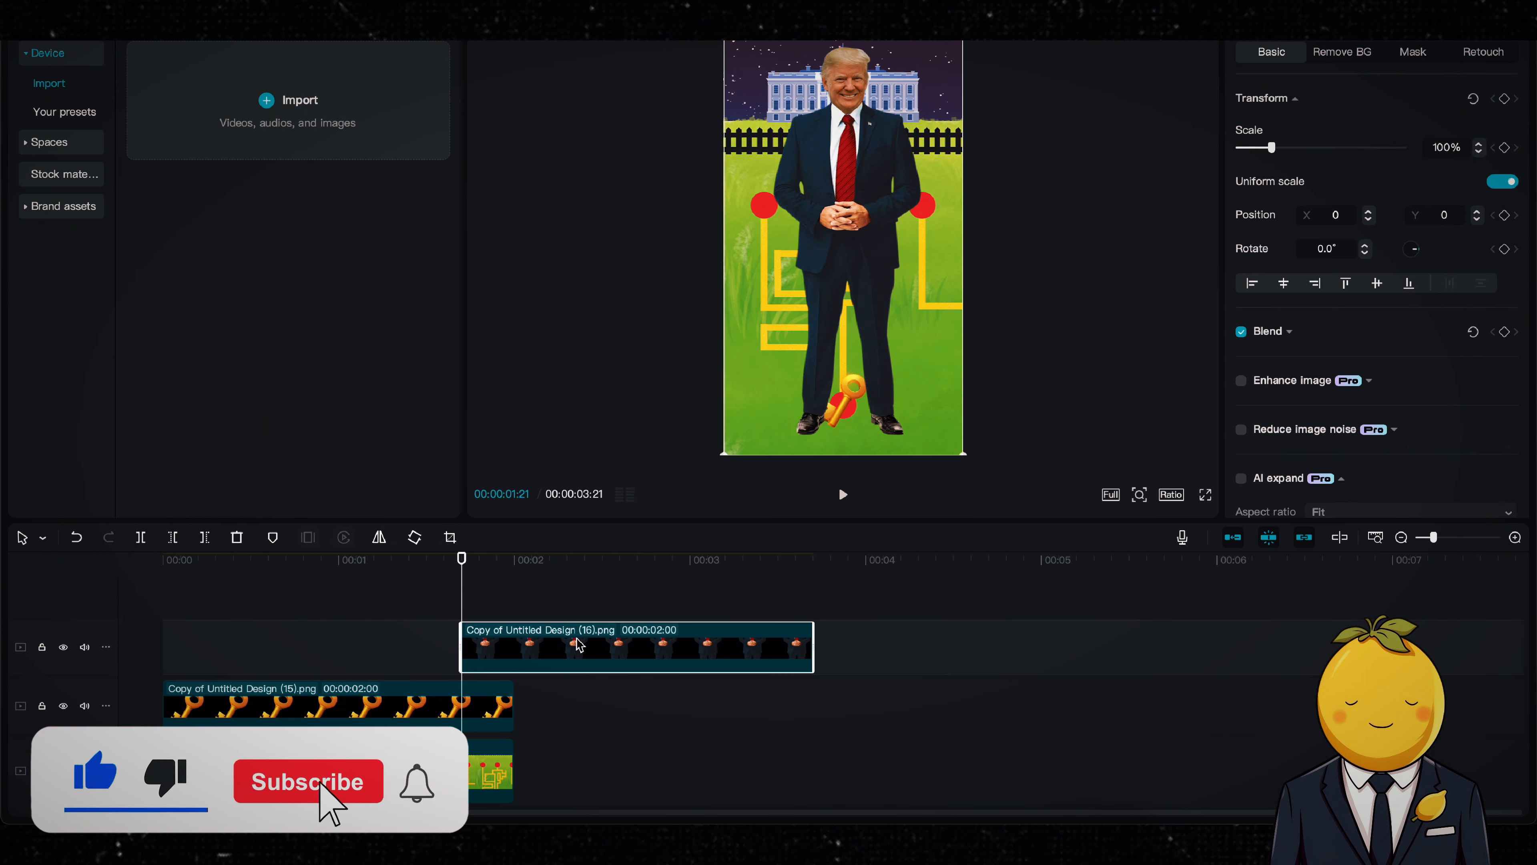
drag(574, 646, 279, 657)
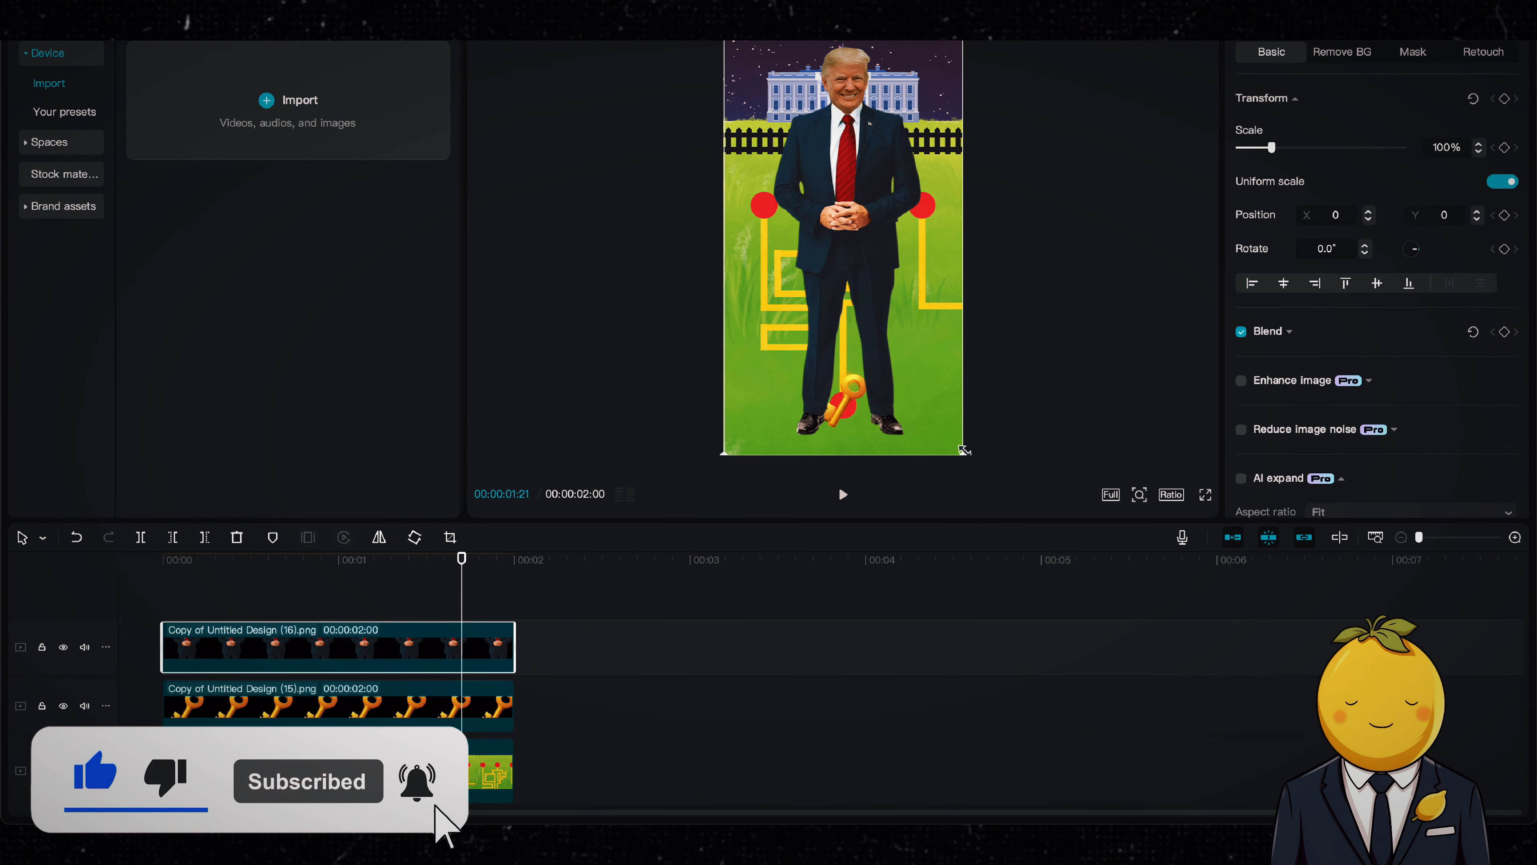
drag(967, 450, 893, 331)
drag(862, 256, 809, 276)
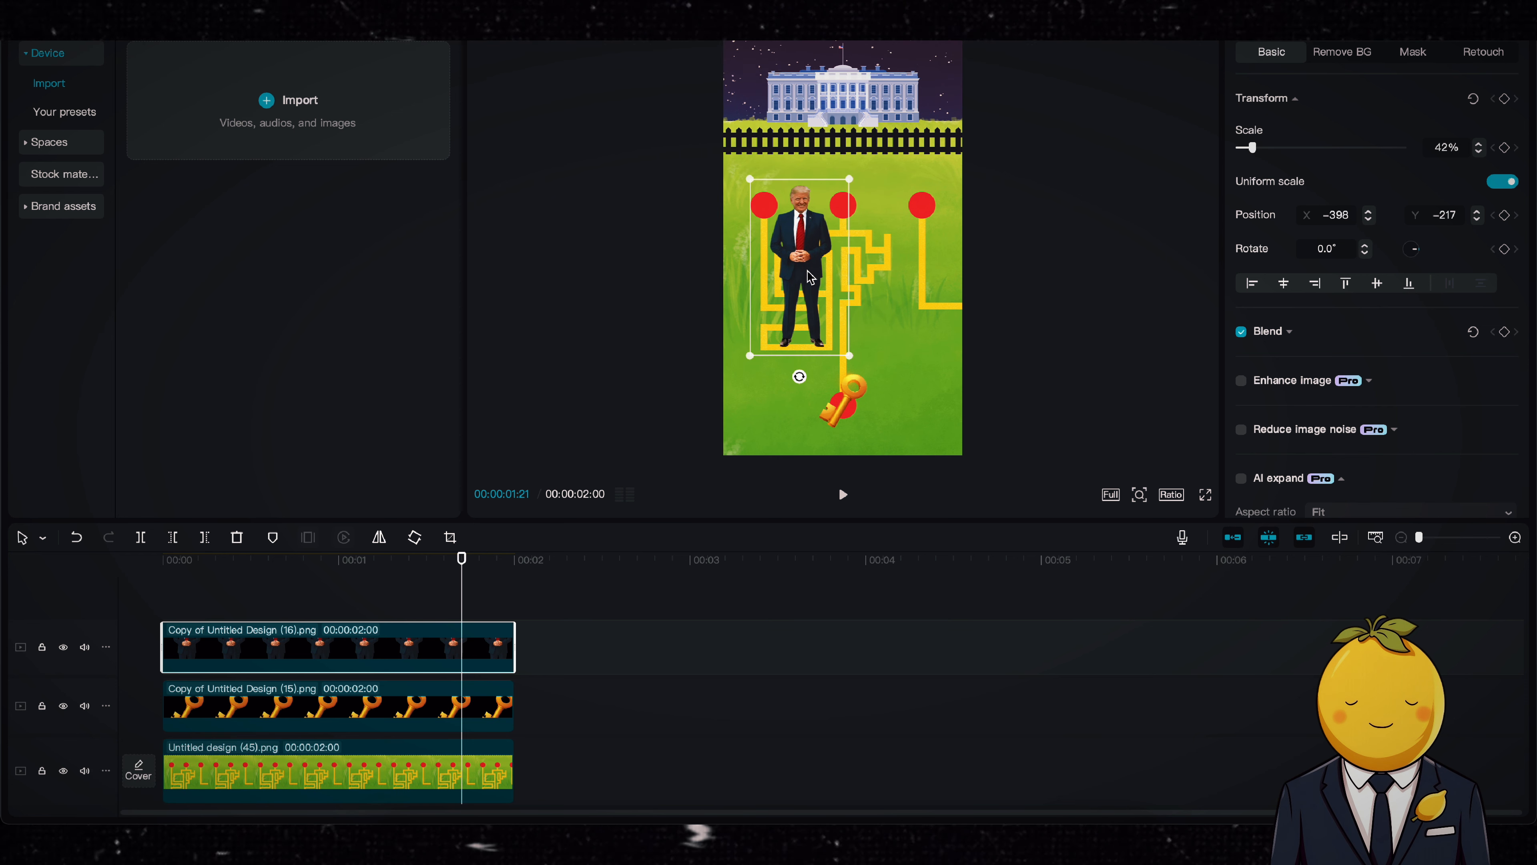
Step: Undo the figure's latest edits in CapCut
key(ctrl+z)
key(ctrl+z)
key(ctrl+z)
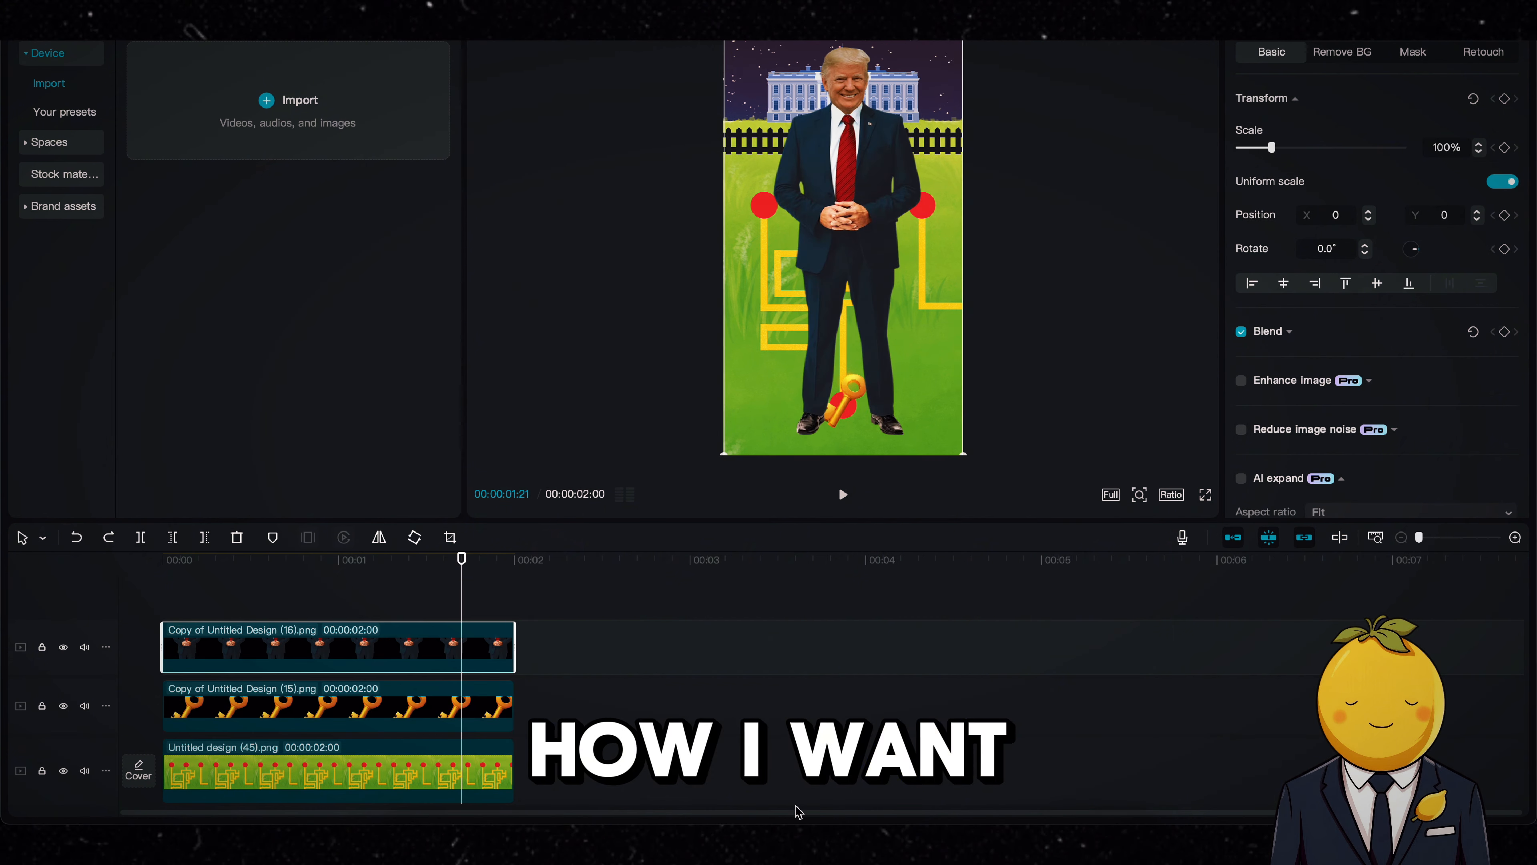
key(super+z)
key(super+z)
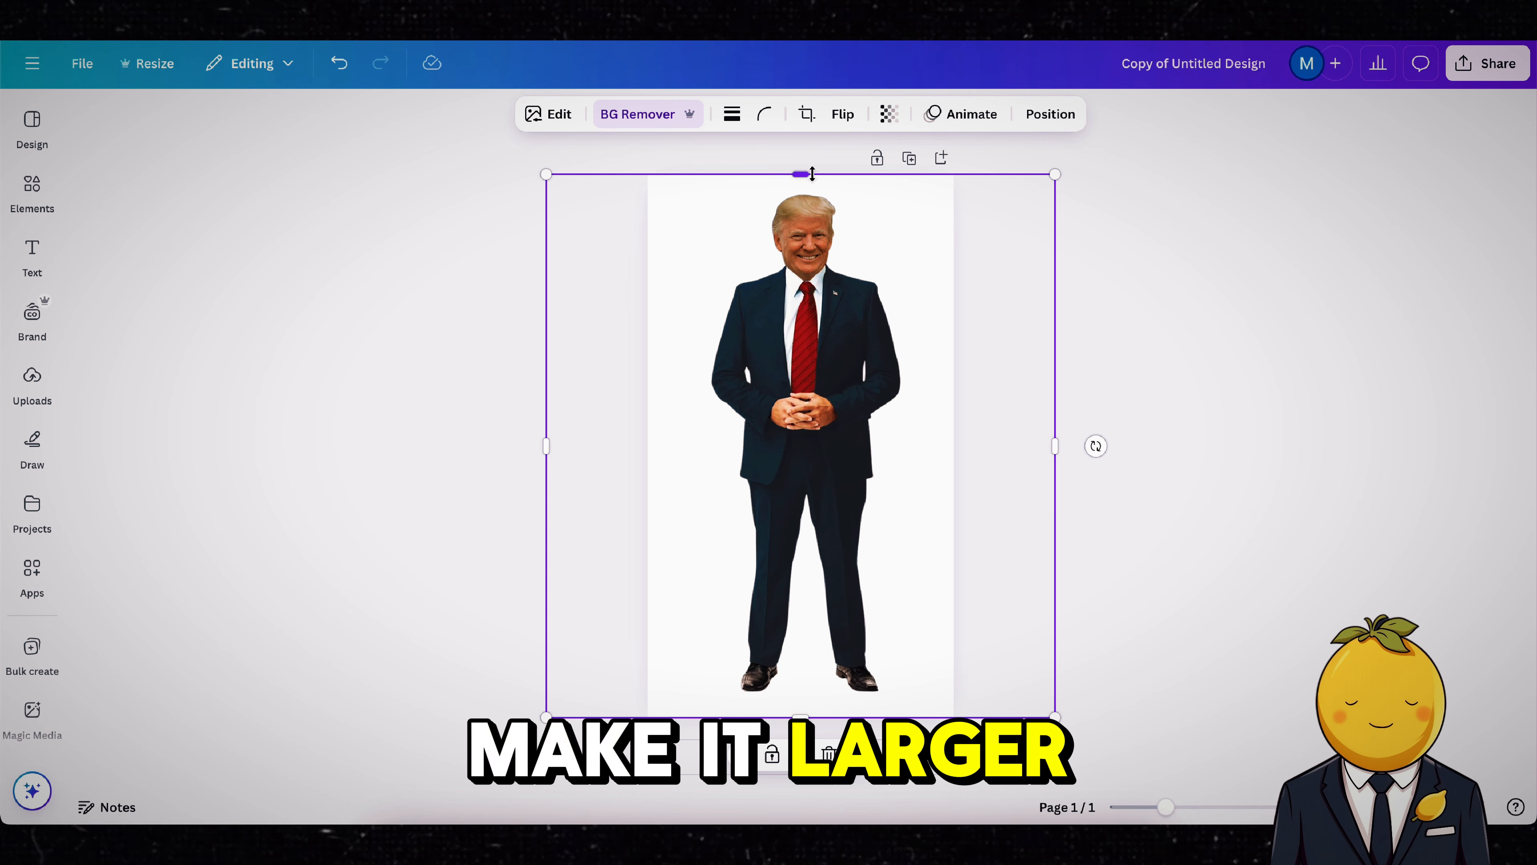
Step: In Canva, split the figure into a headless body and a duplicate cropped tightly to only the head
drag(812, 174, 836, 280)
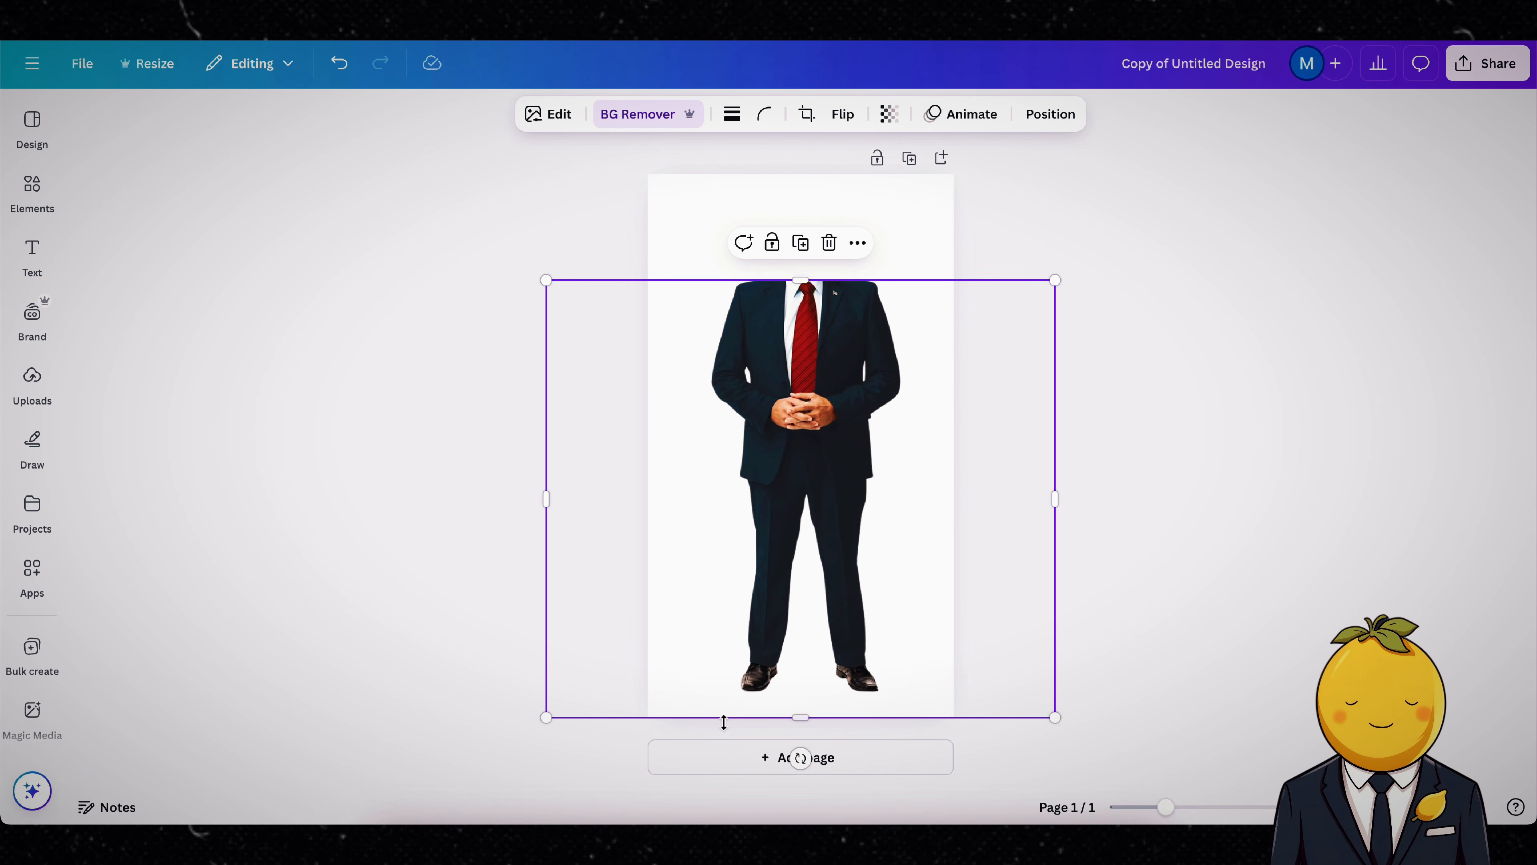
click(805, 251)
drag(807, 284, 804, 195)
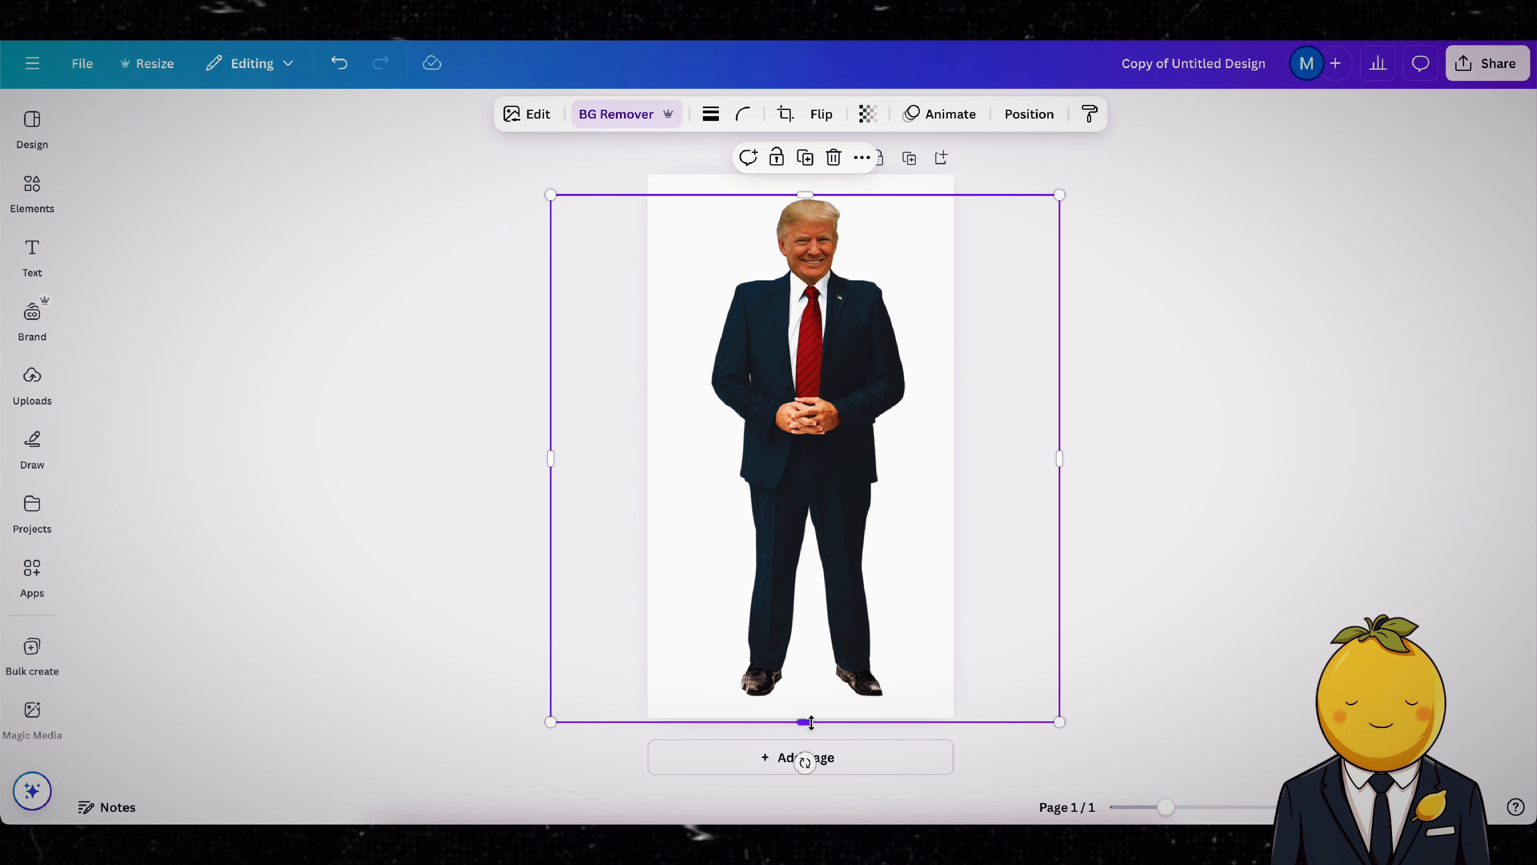
drag(812, 722, 868, 278)
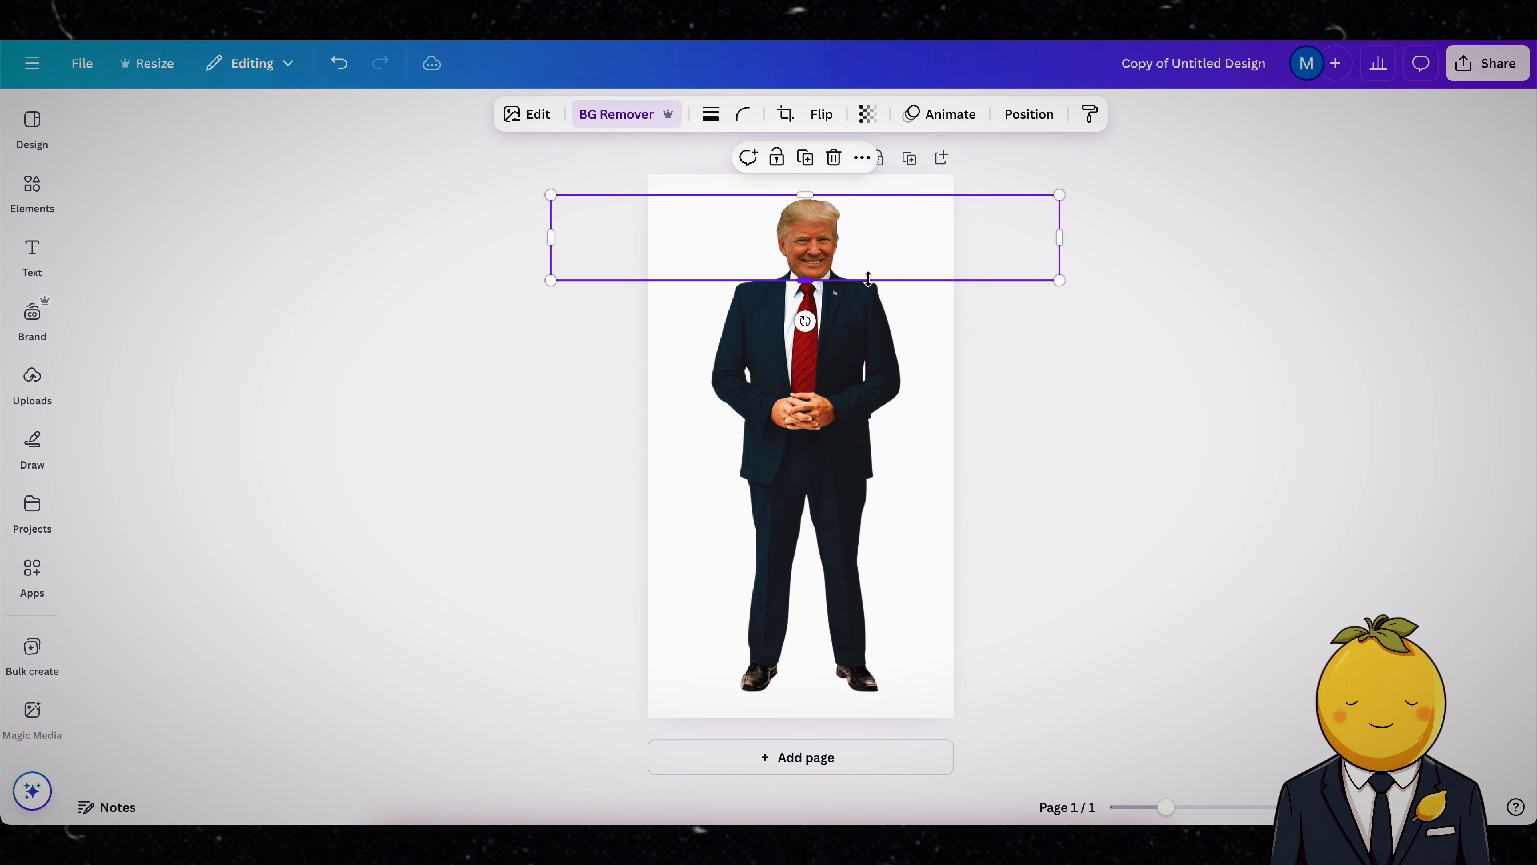
drag(1057, 240, 846, 239)
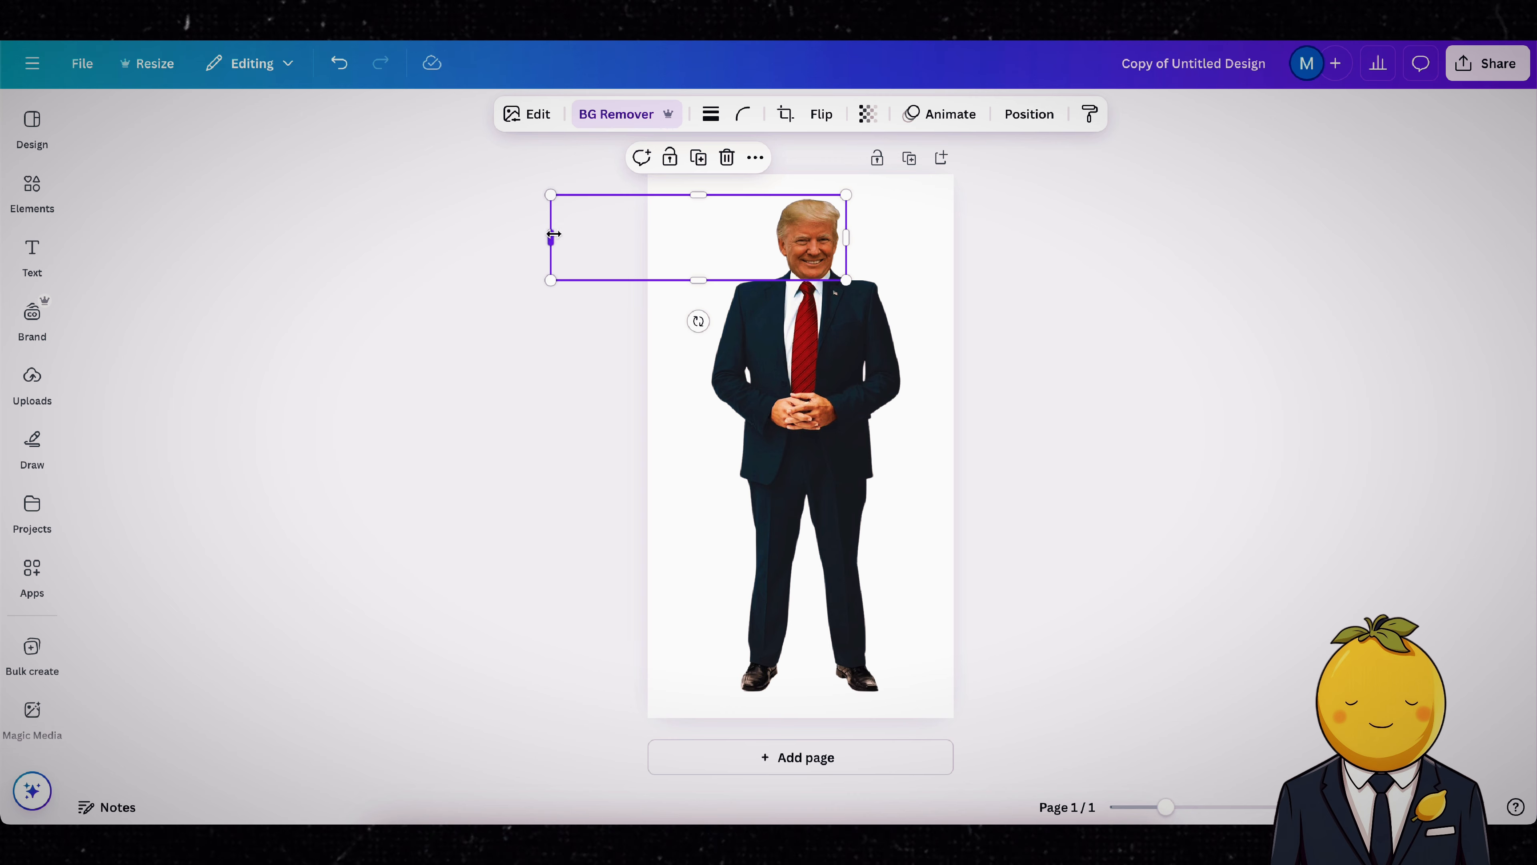
drag(551, 239, 739, 325)
Step: Enlarge the head, shrink and recentre the body slightly, and seat the oversized head on the shoulders
drag(798, 250, 812, 221)
click(846, 461)
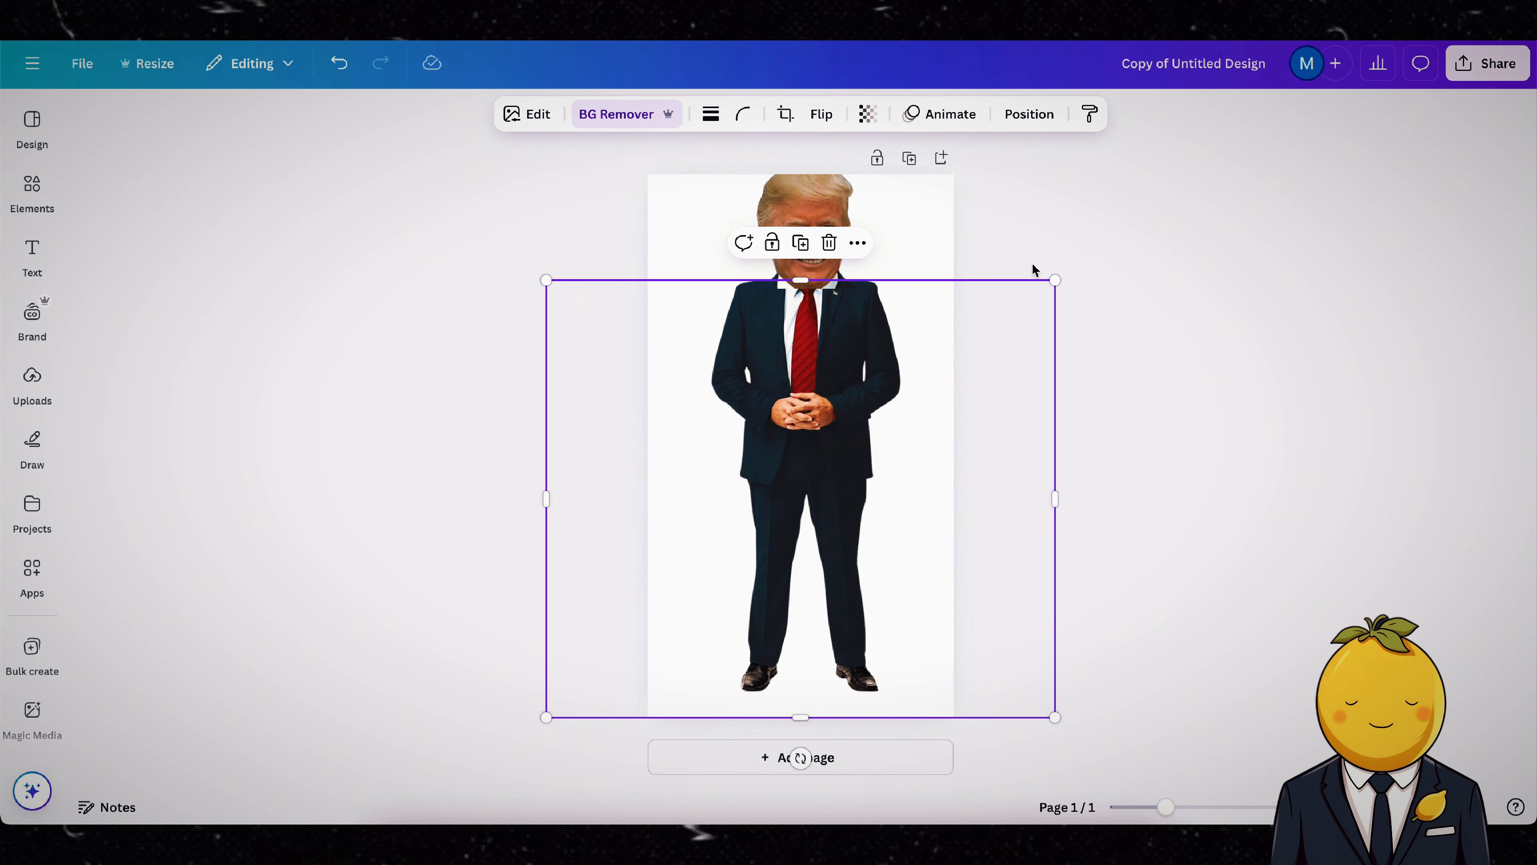
drag(1051, 279, 1006, 314)
drag(778, 445, 801, 437)
drag(822, 216, 821, 244)
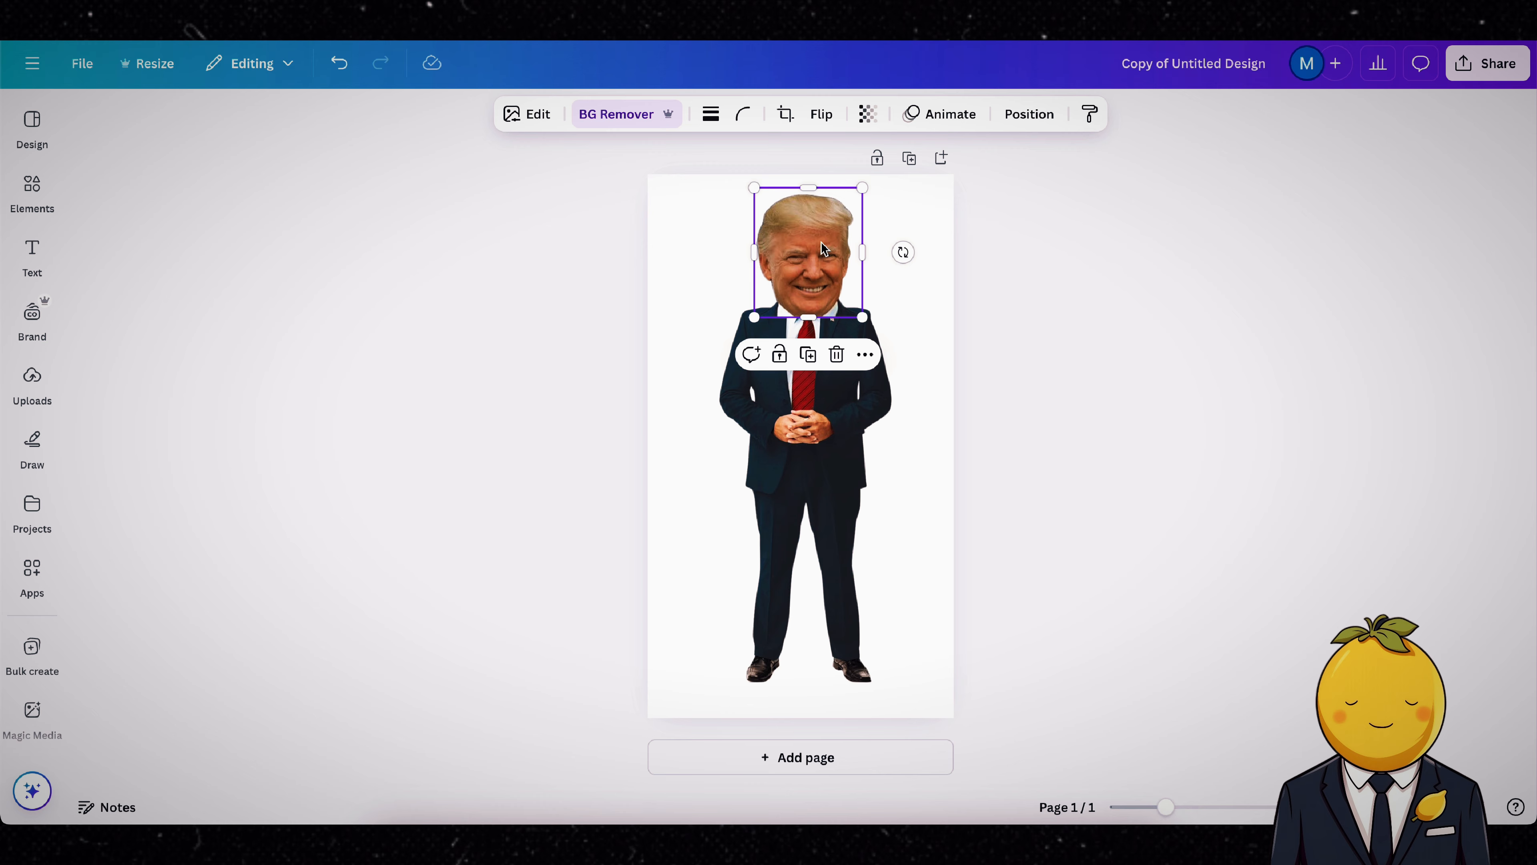
click(1129, 242)
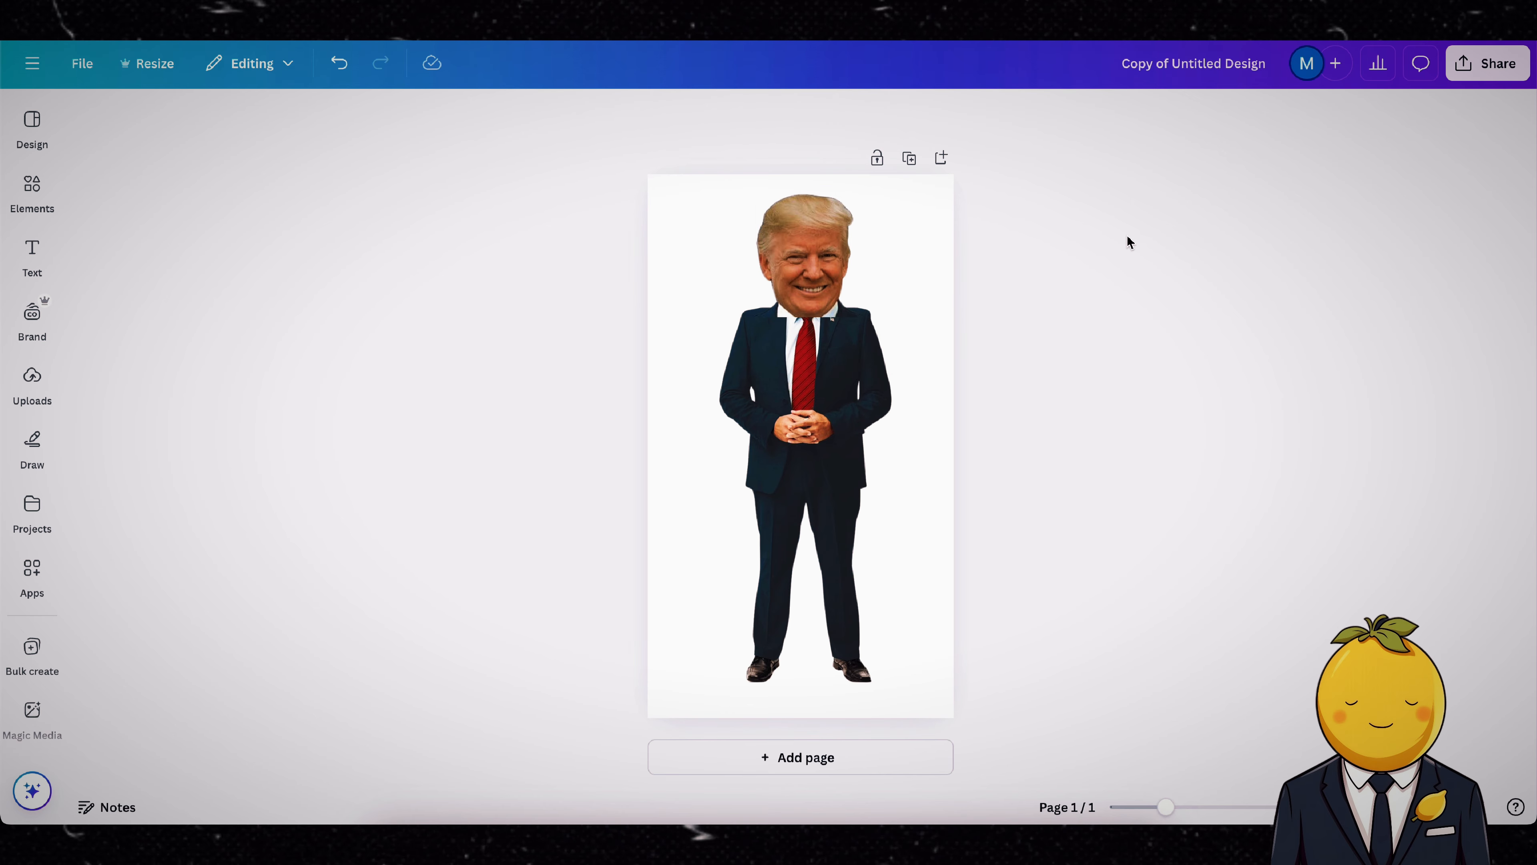
click(1464, 67)
click(1214, 408)
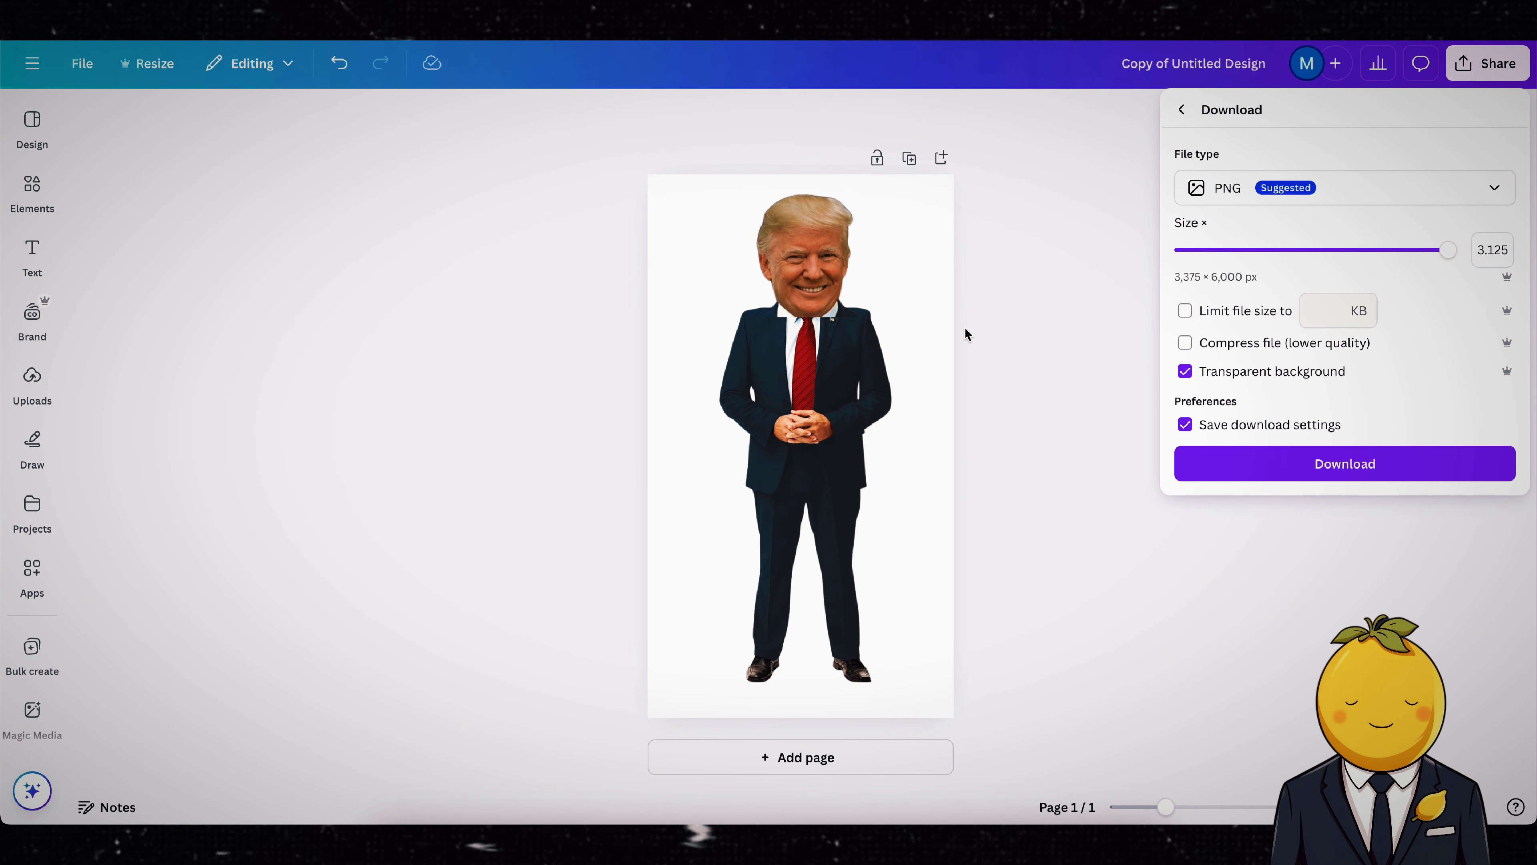
click(920, 302)
click(800, 261)
click(1424, 217)
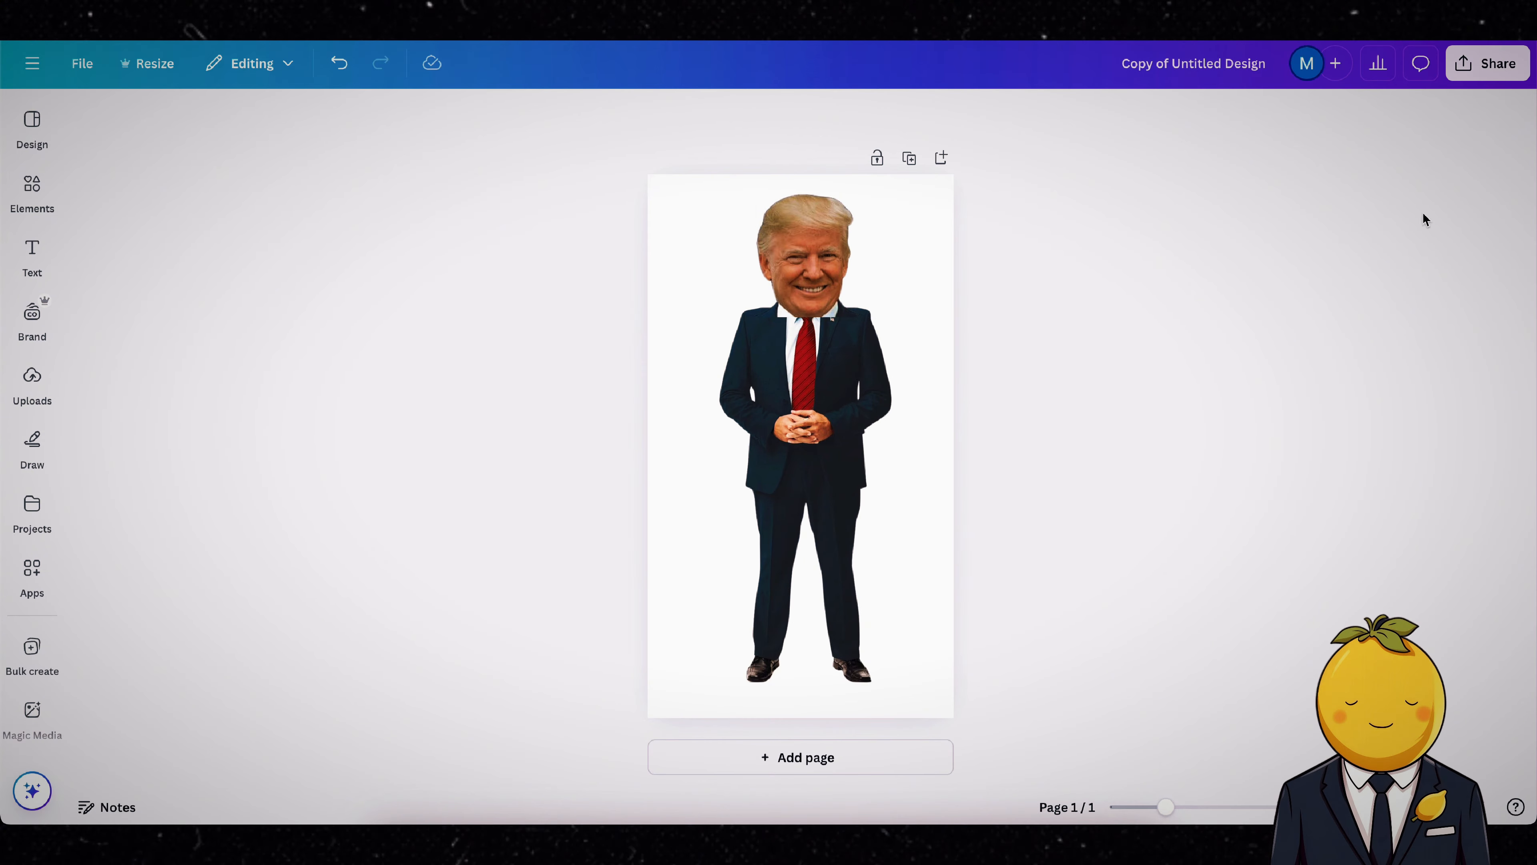
click(909, 292)
click(822, 253)
click(631, 113)
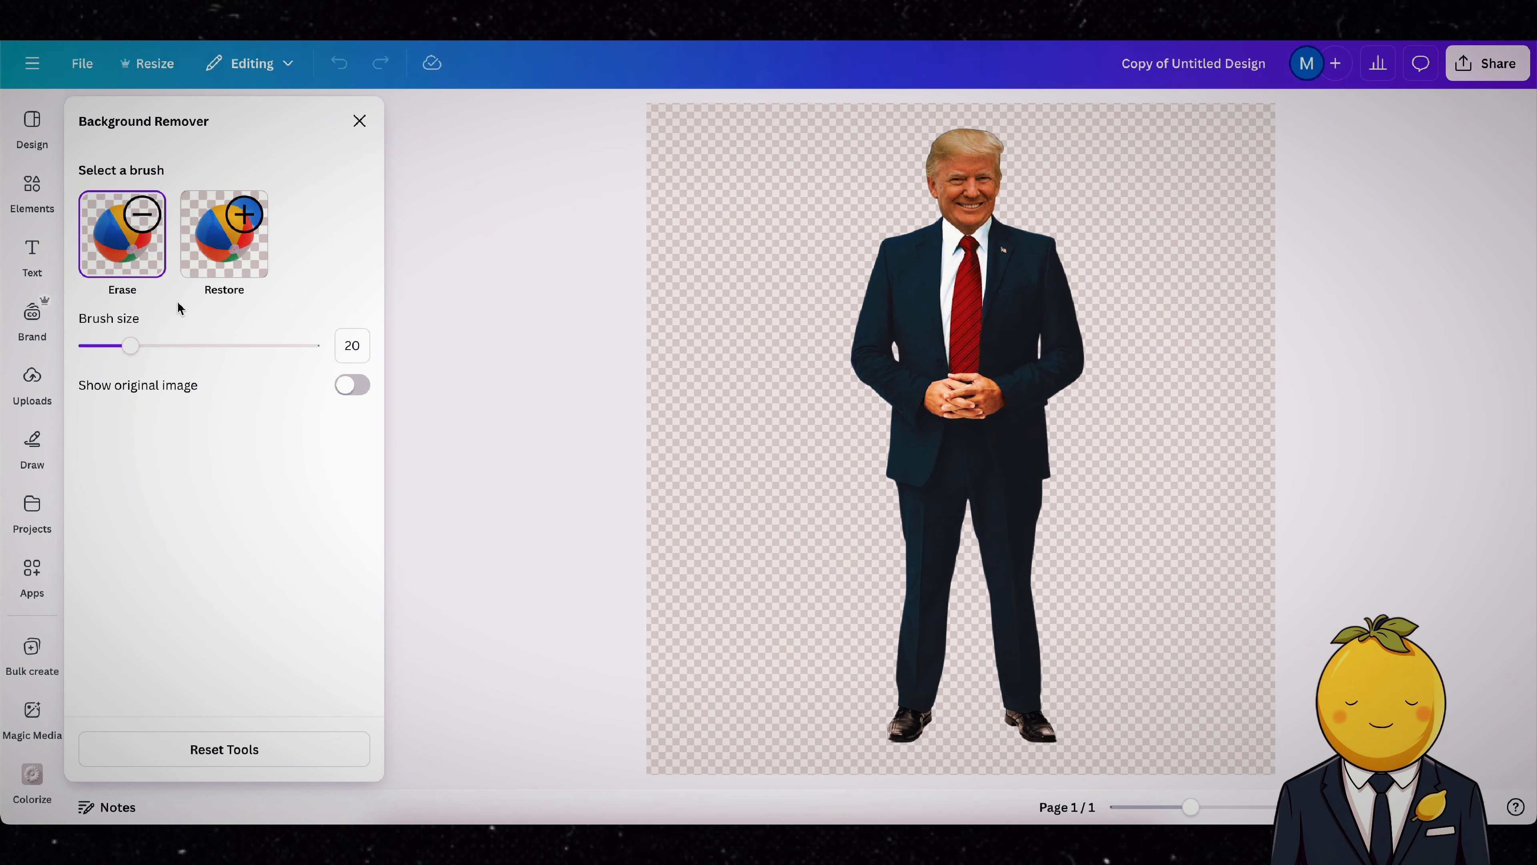
click(360, 121)
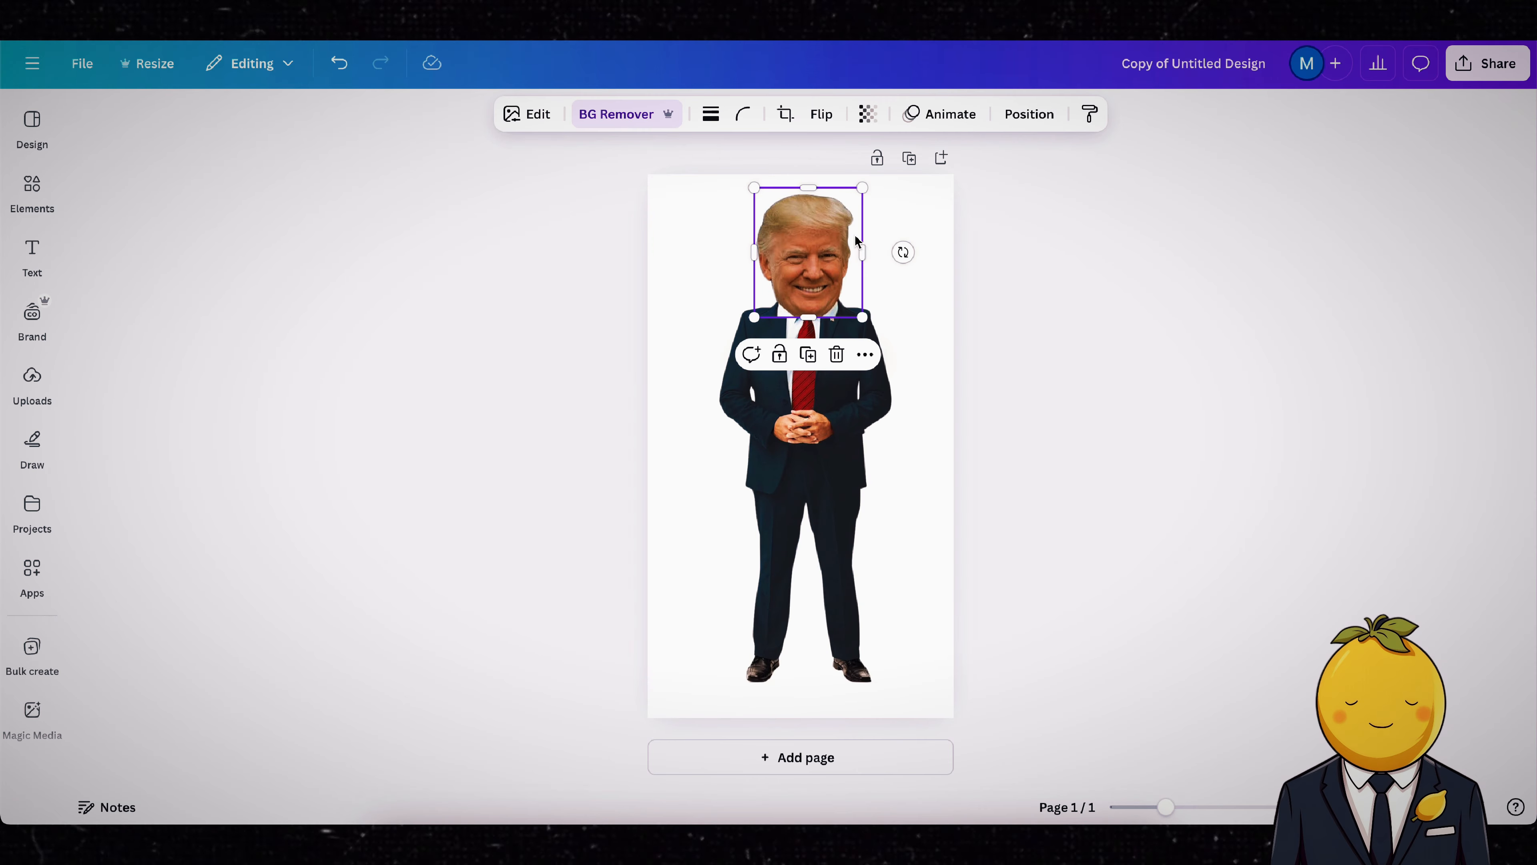
Step: Erase the leftover shirt collar beneath the enlarged head's chin in Background Remover with a brush size of 9
click(612, 118)
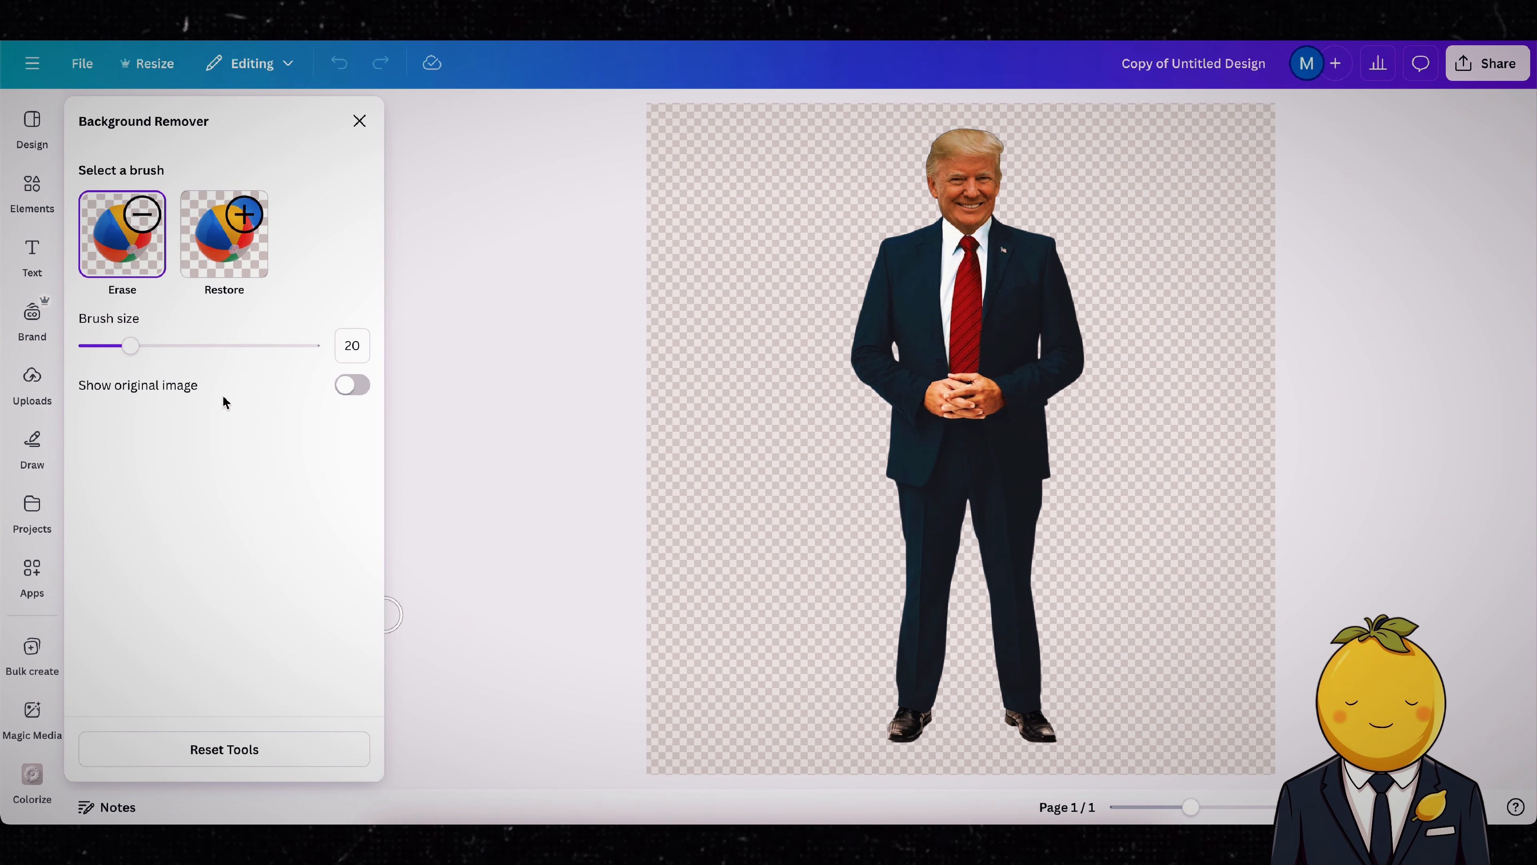
drag(141, 354, 106, 353)
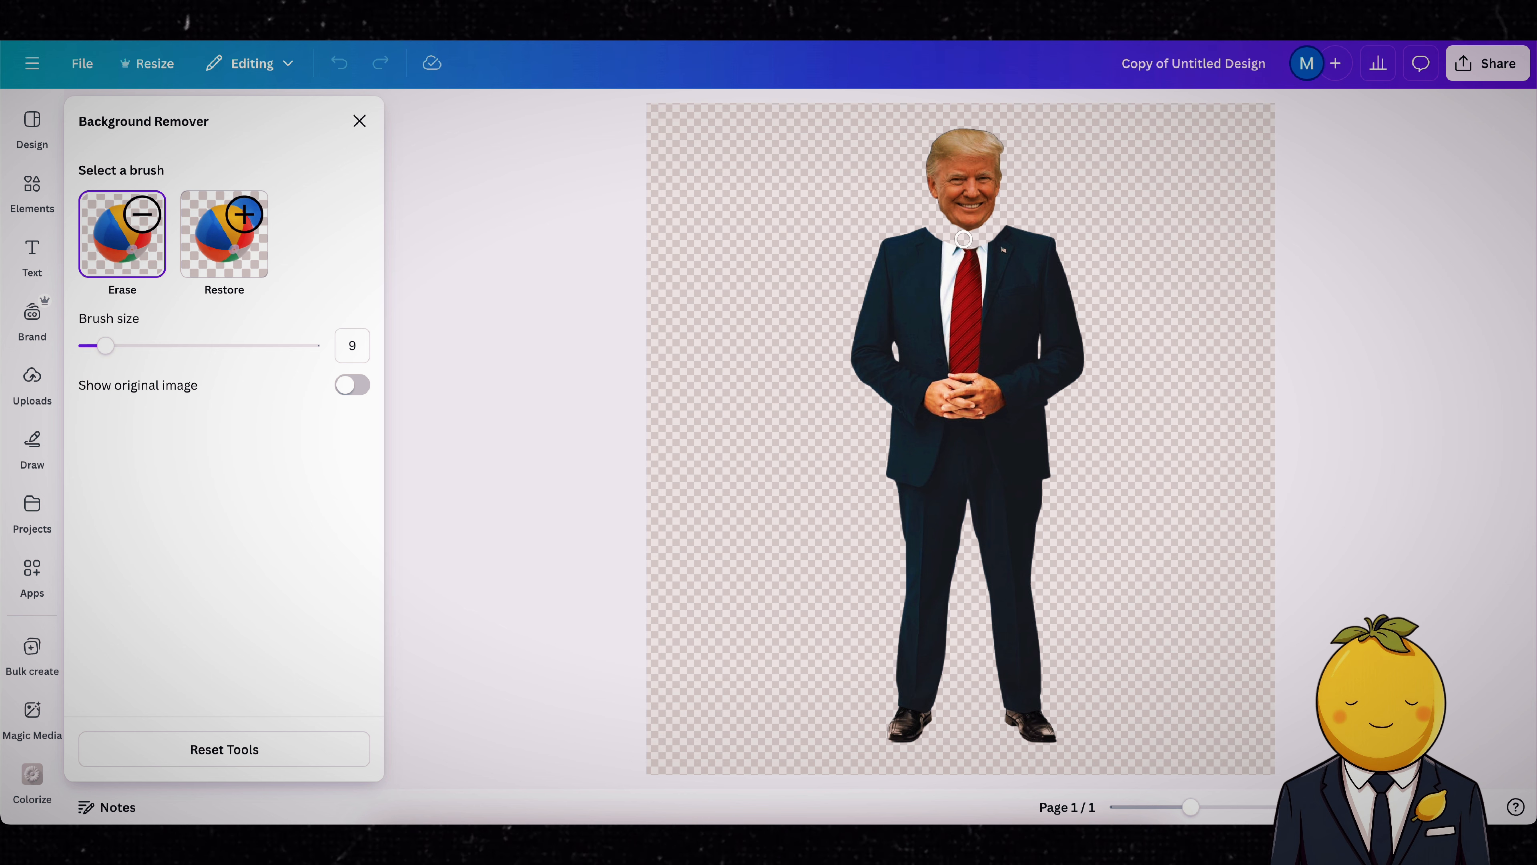
click(359, 121)
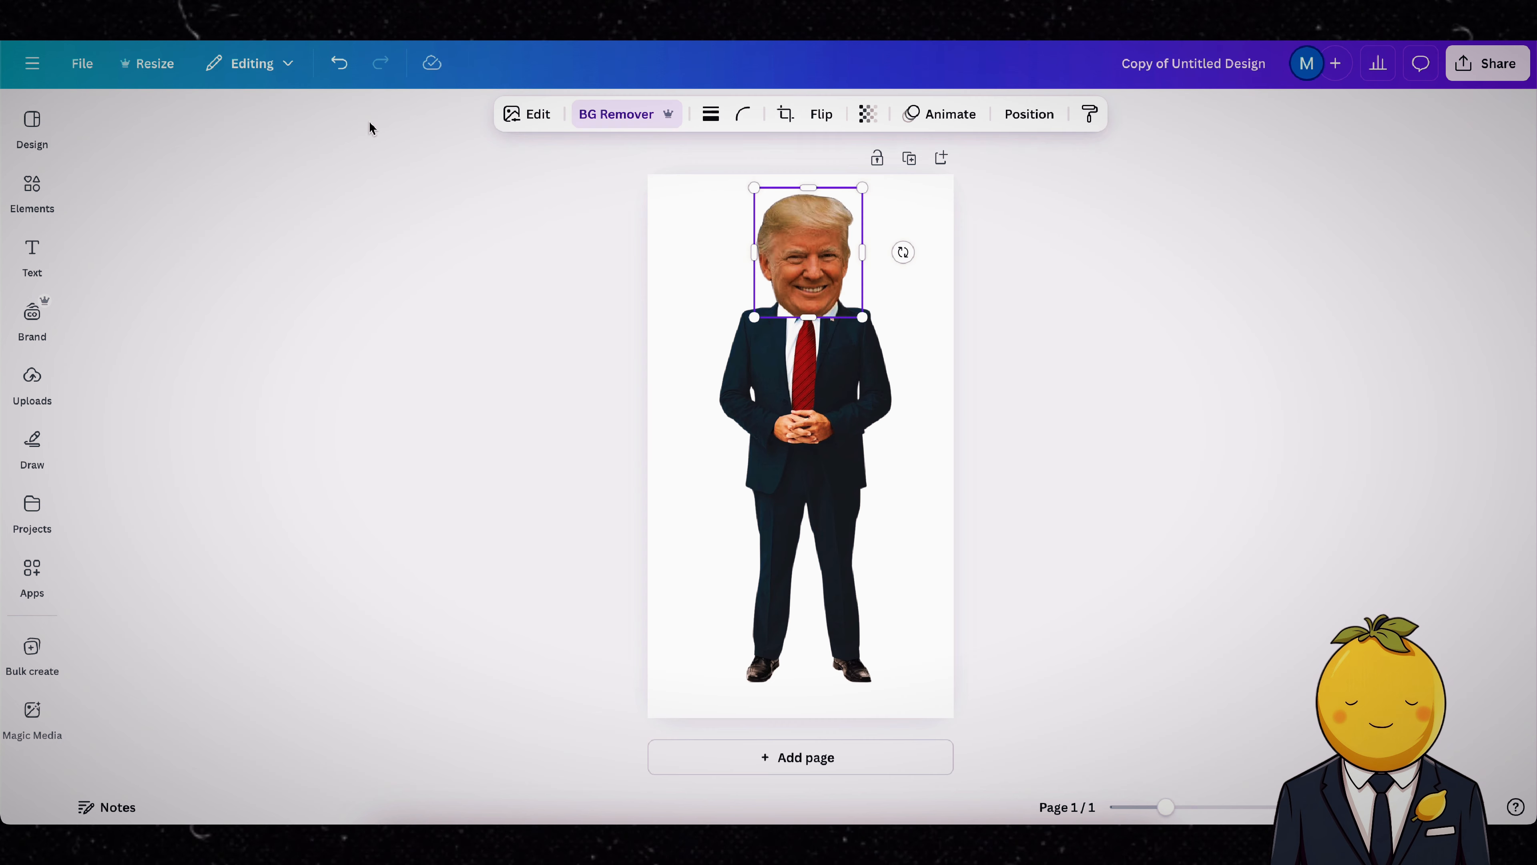
Step: Download the corrected figure as a PNG with a transparent background at size 3.125
click(1248, 322)
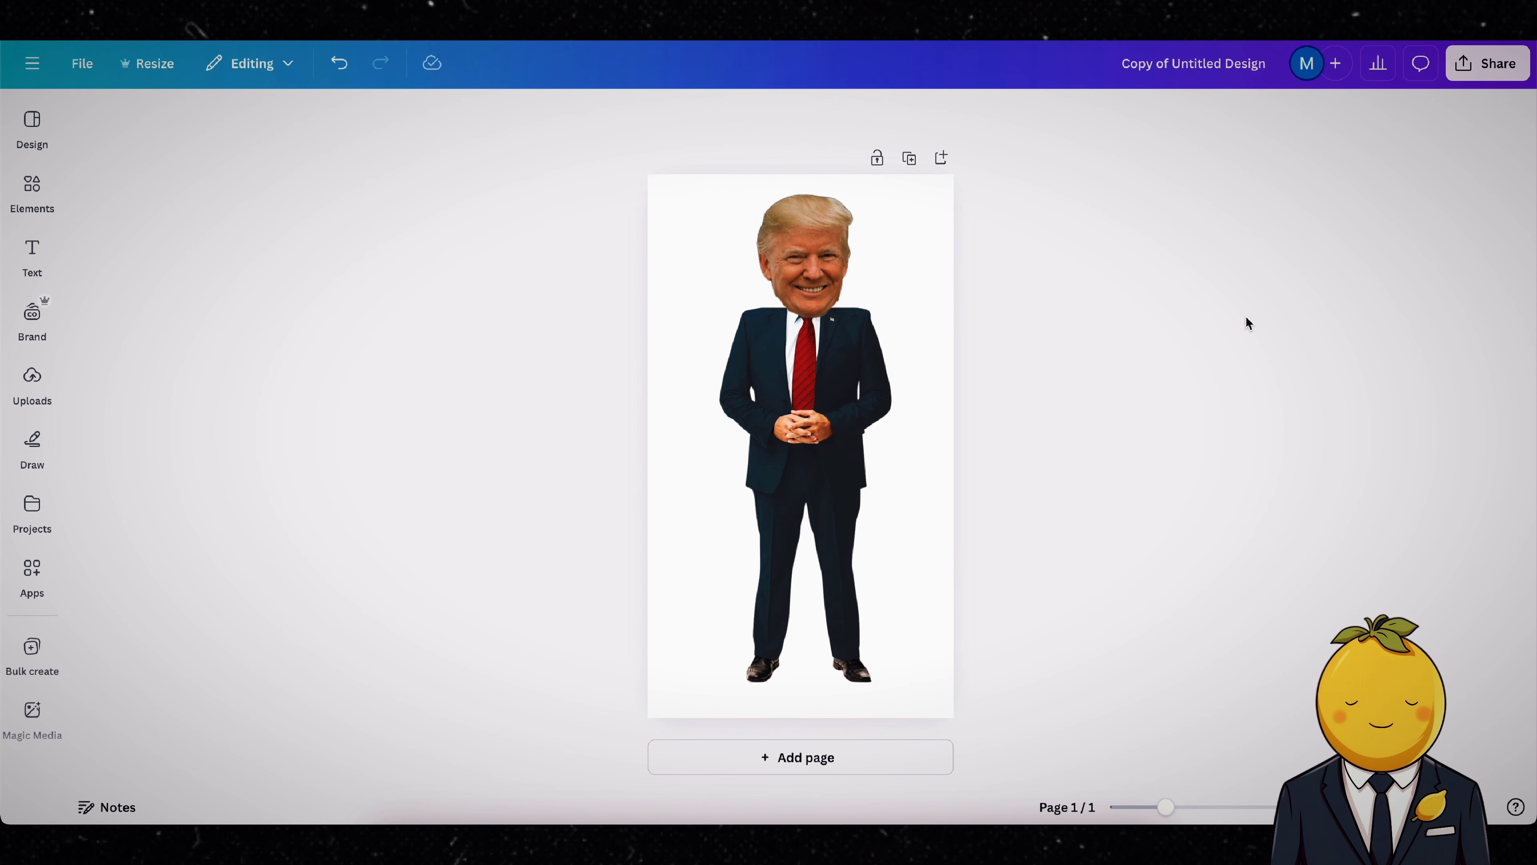
click(1494, 68)
click(1229, 405)
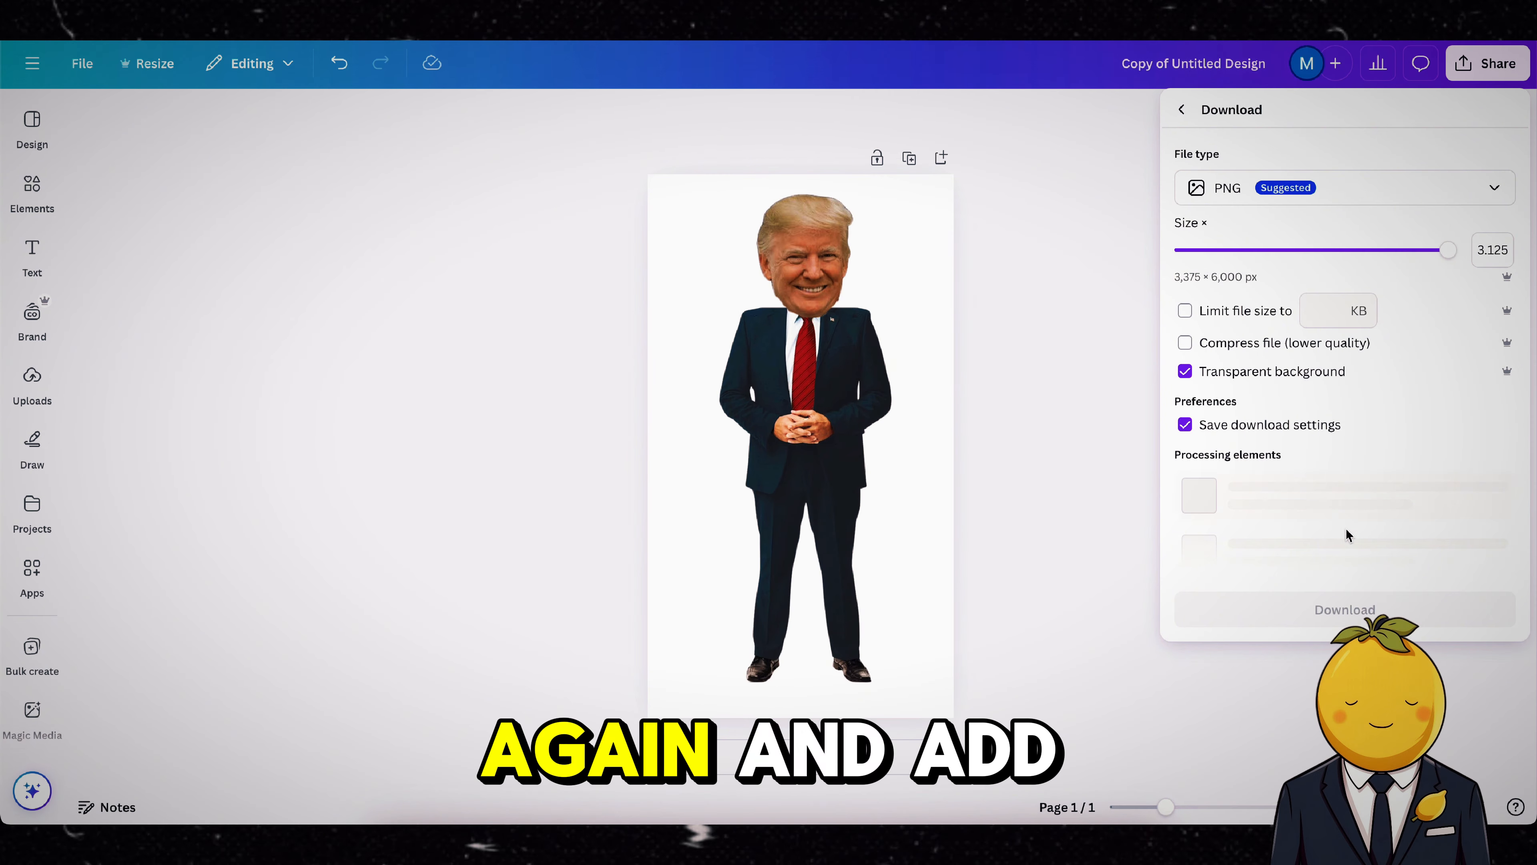
click(1349, 472)
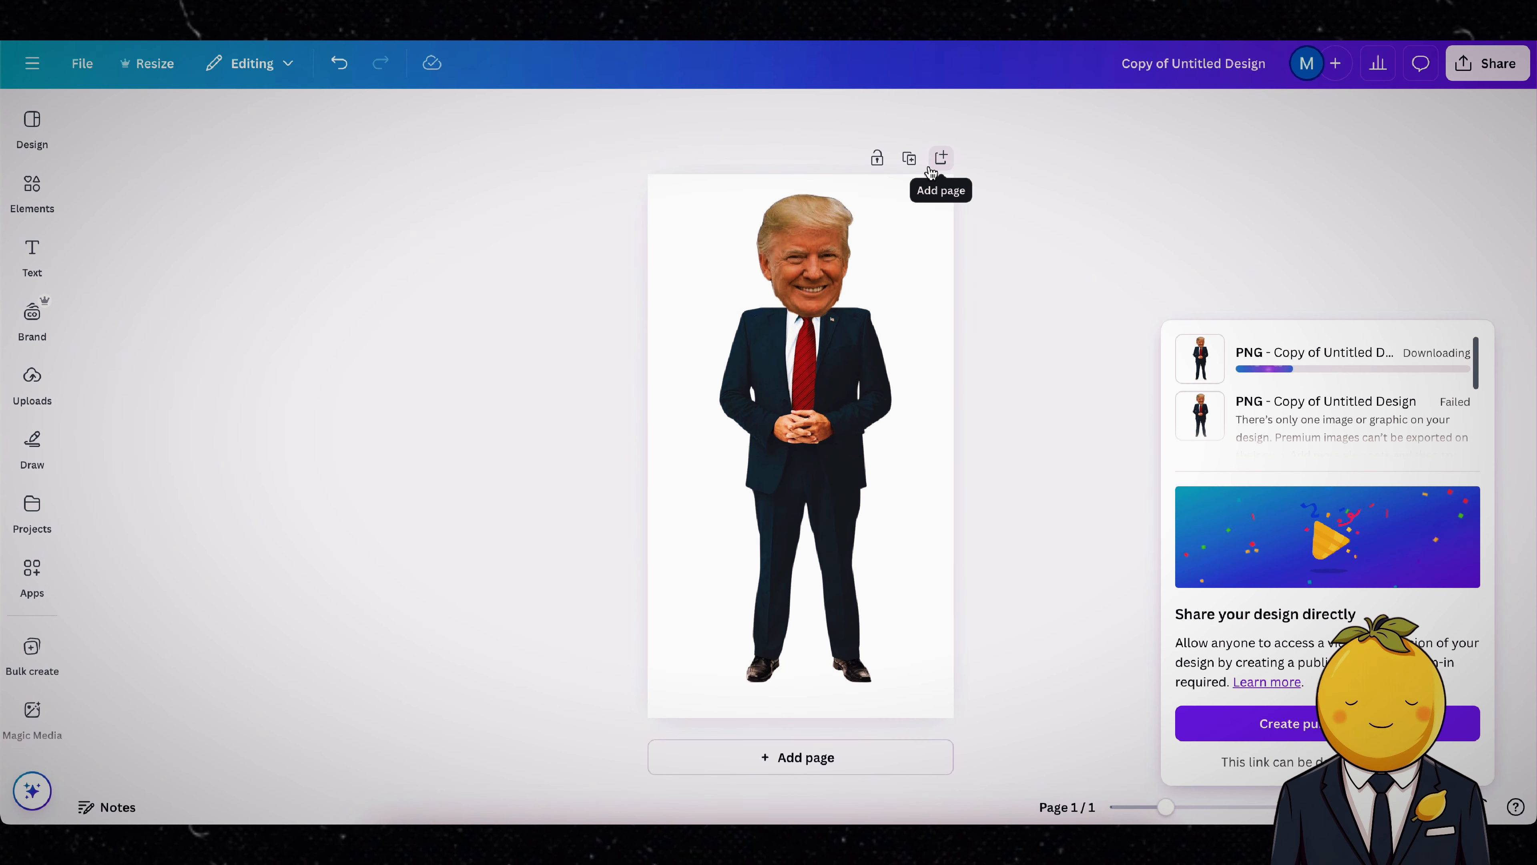
Step: In CapCut, place "Copy of Untitled Design (17).png" above the key clip and size the figure to stand on the middle red circle
click(930, 840)
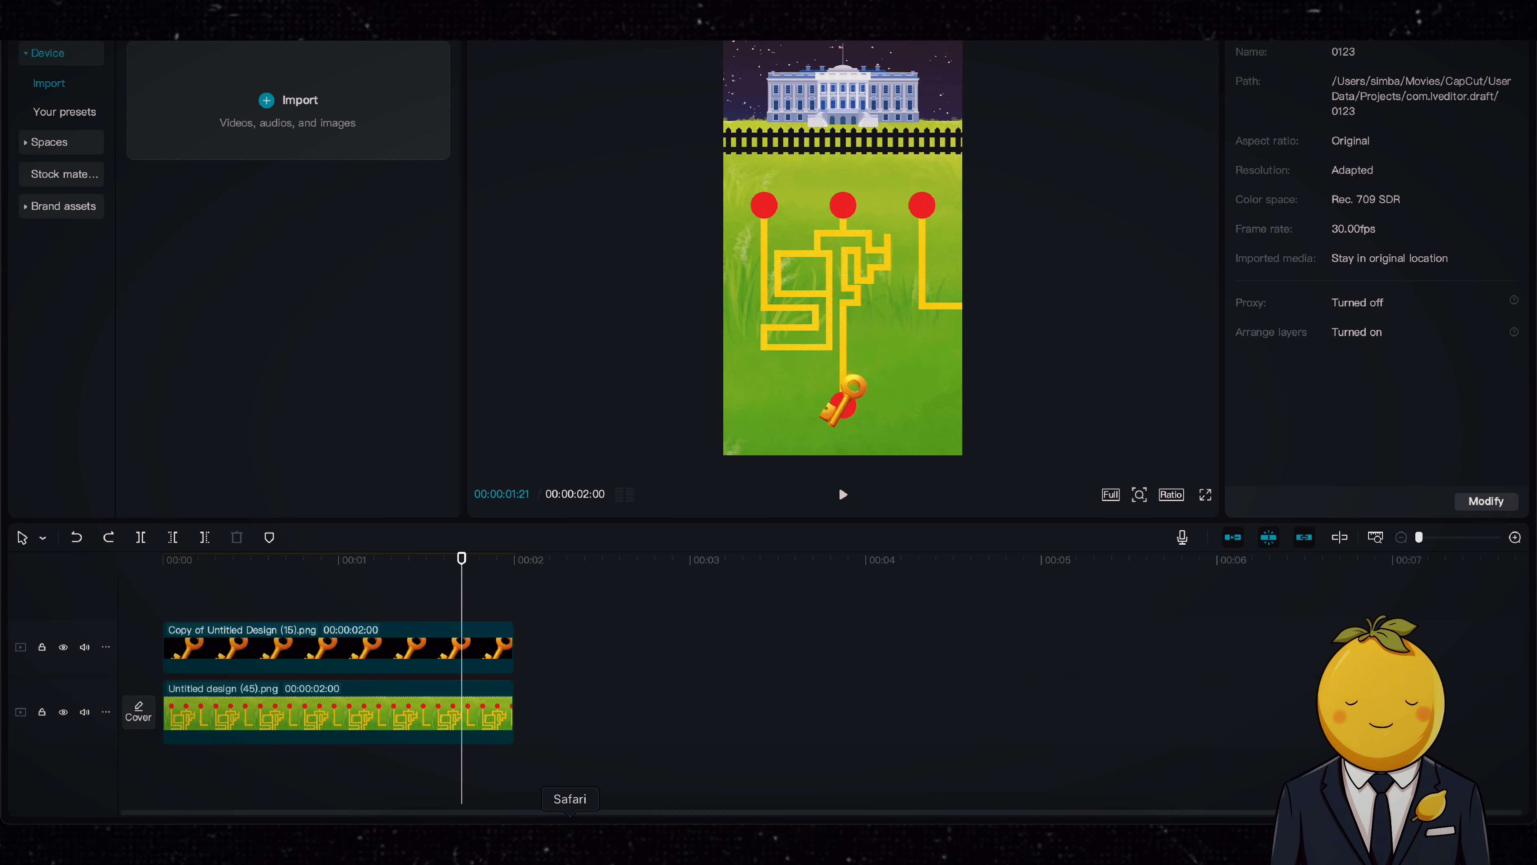
click(408, 840)
drag(1153, 399, 211, 653)
drag(963, 454, 842, 189)
drag(898, 252, 889, 230)
drag(855, 161, 855, 169)
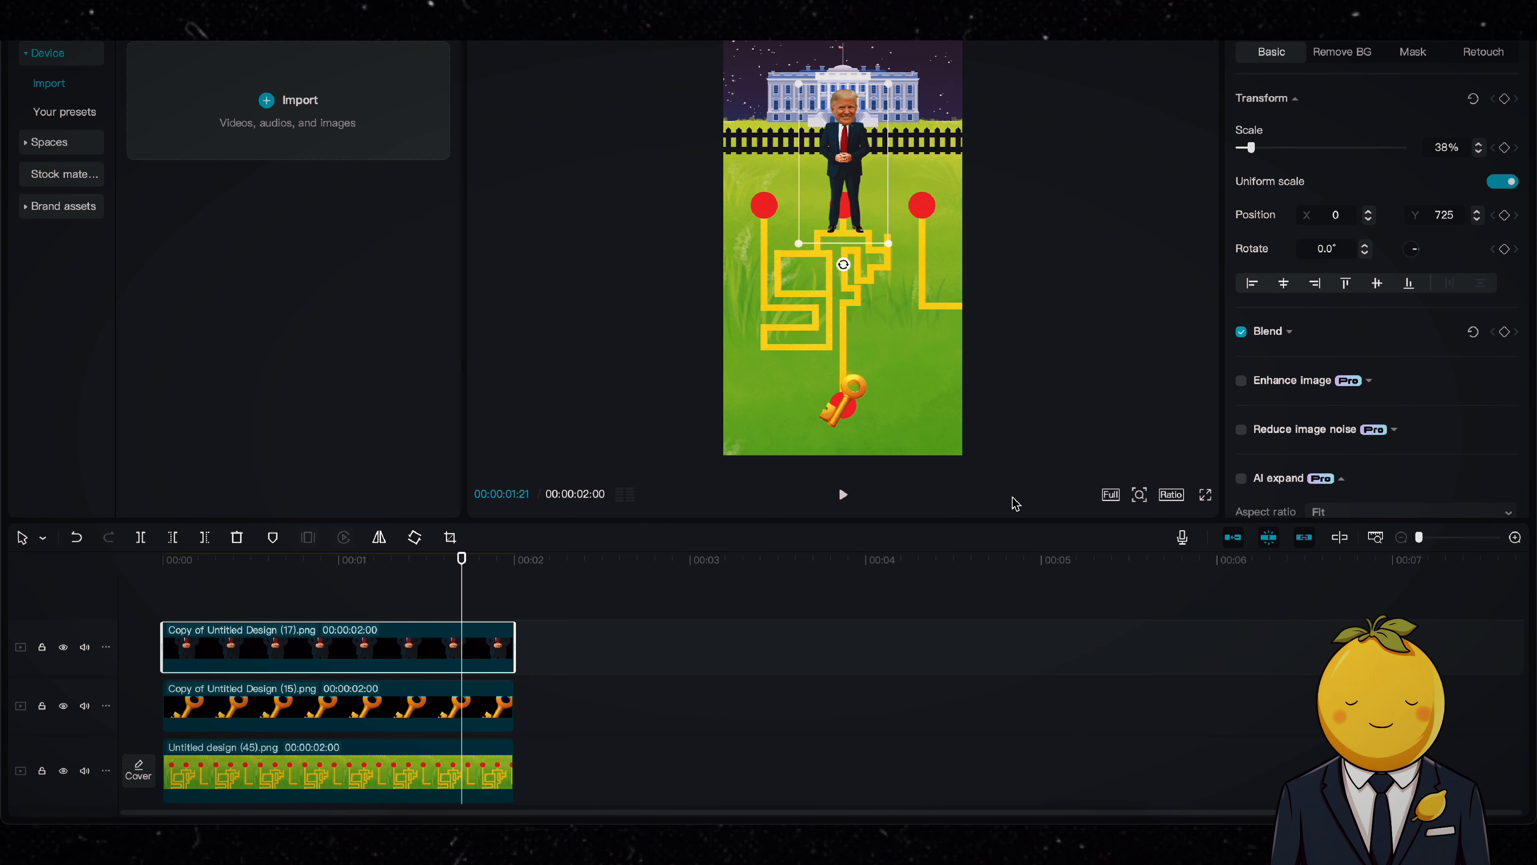
drag(995, 518, 1020, 490)
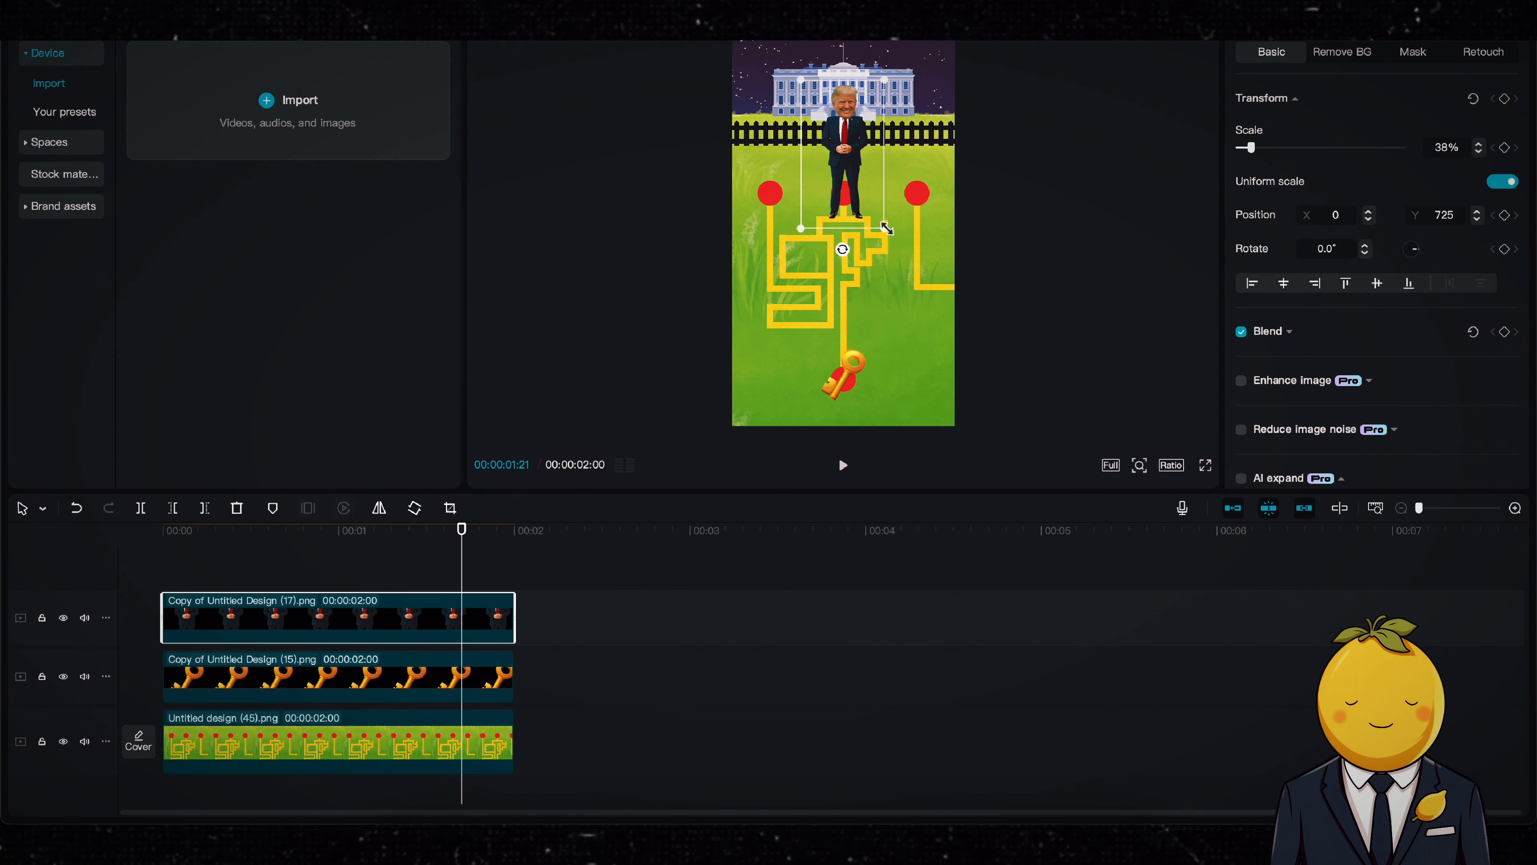
mouse_move(881, 214)
mouse_down()
mouse_move(881, 194)
mouse_move(894, 222)
mouse_up()
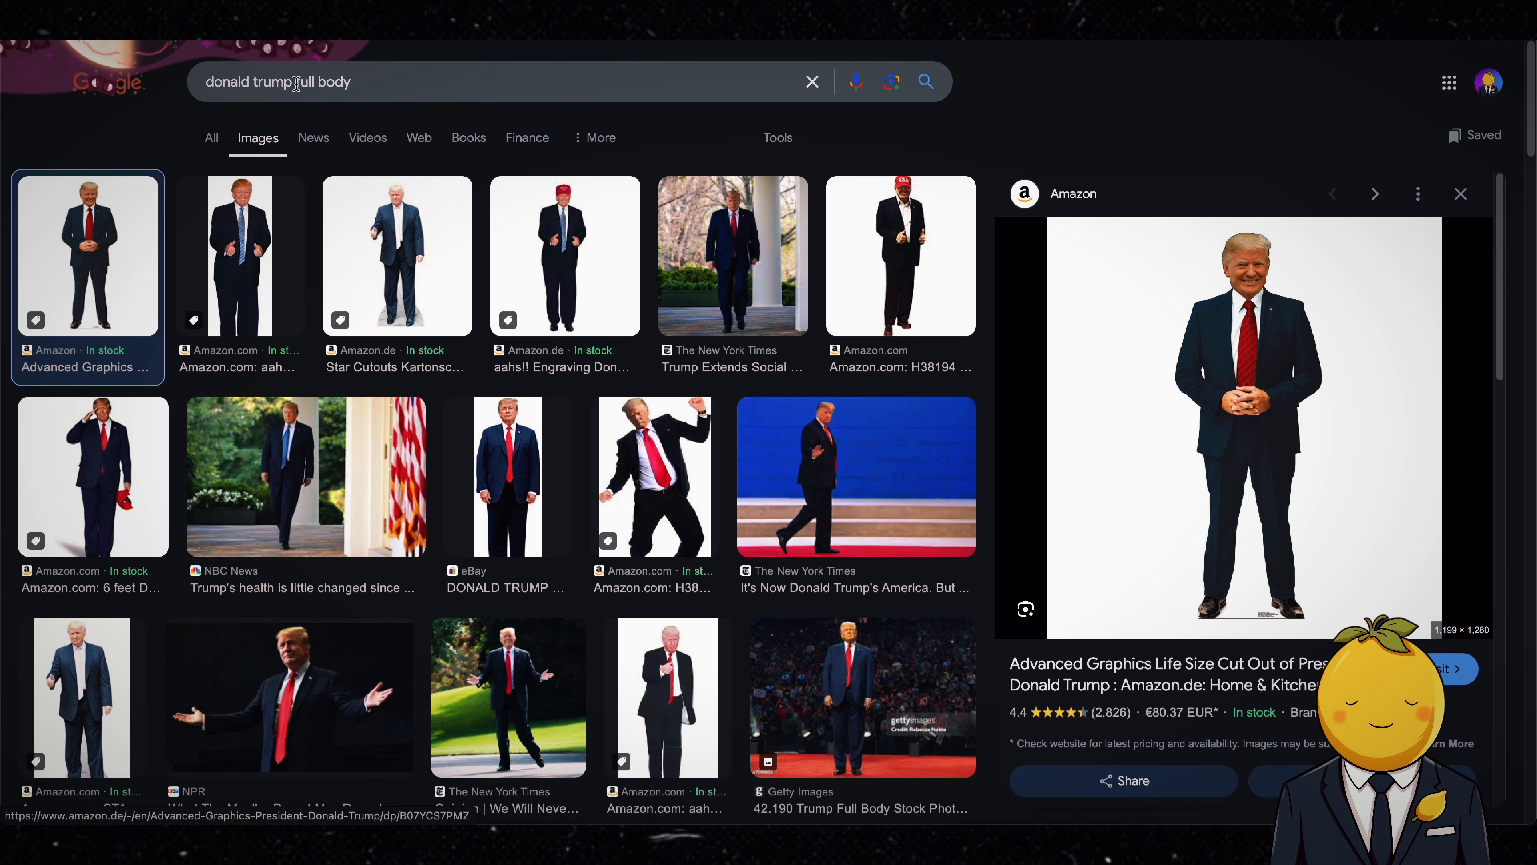
Step: In Google Images, search for elon musk full body and open the white-background tuxedo cutout from Amazon
drag(296, 83, 155, 88)
text(elon musk)
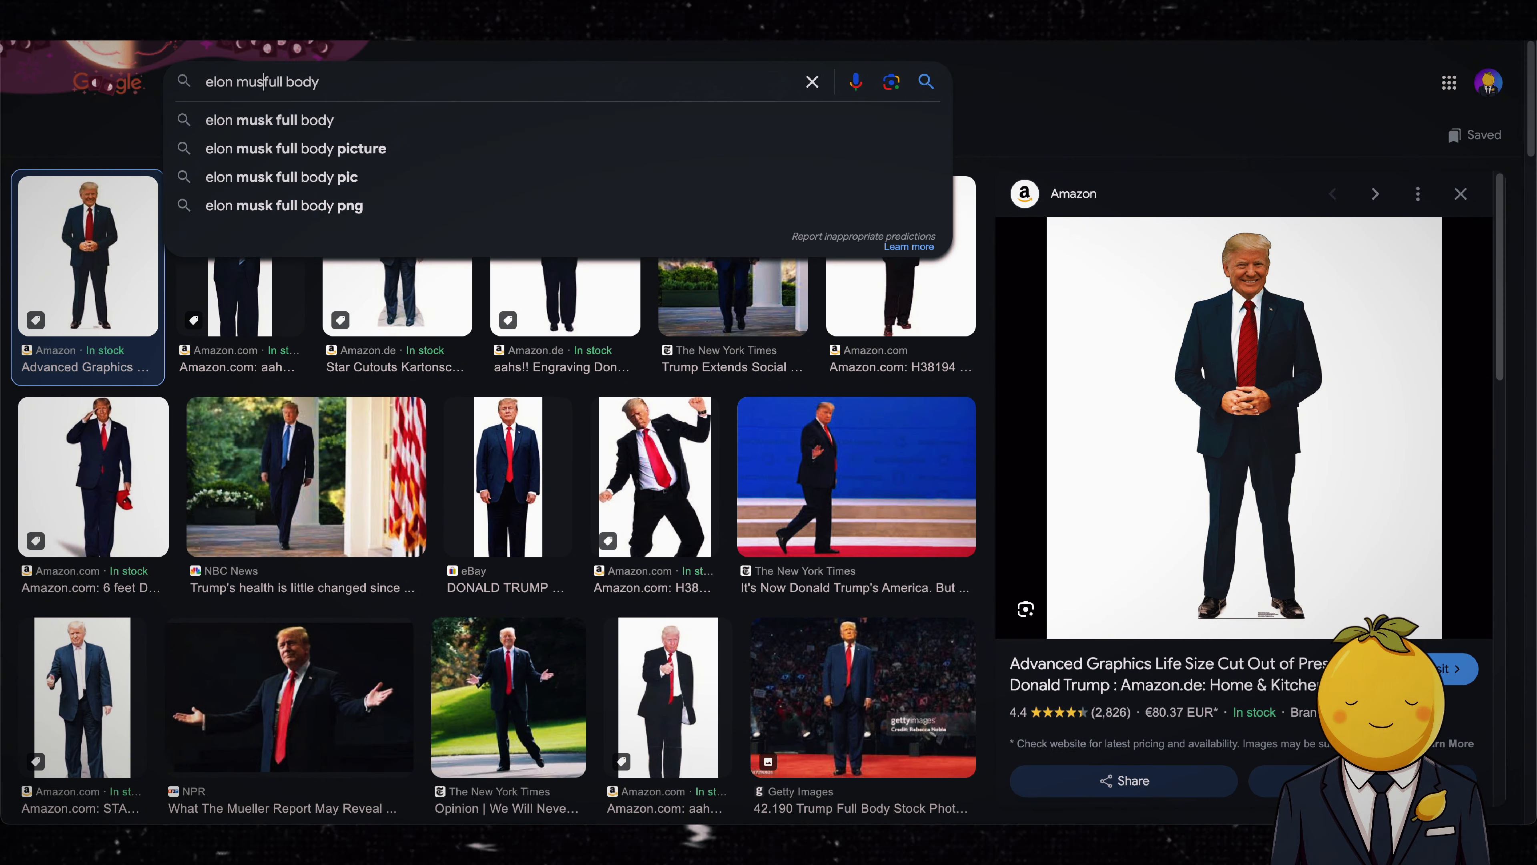
key(Return)
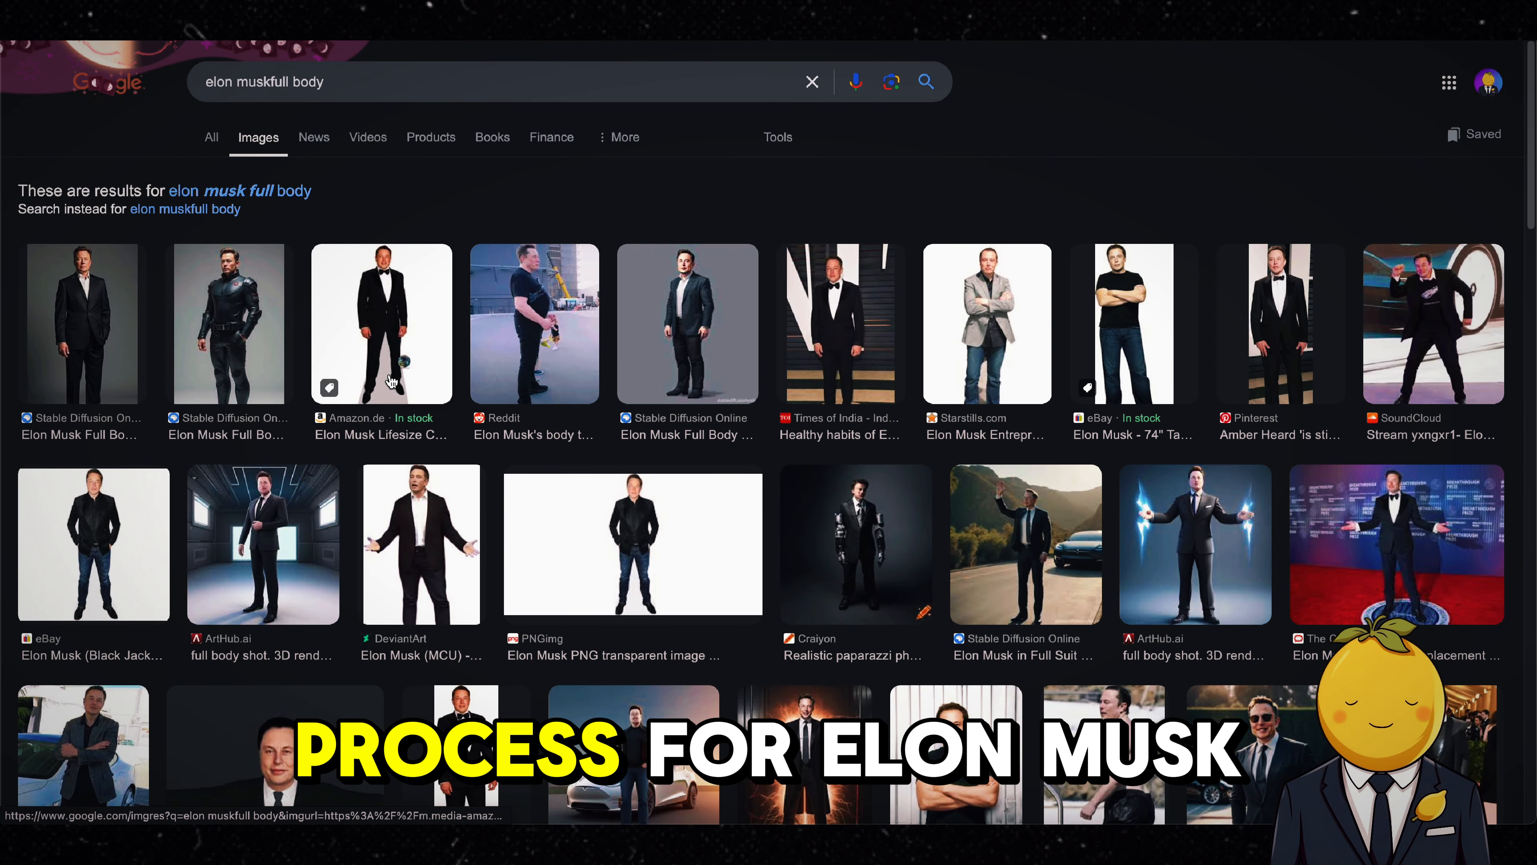
click(380, 335)
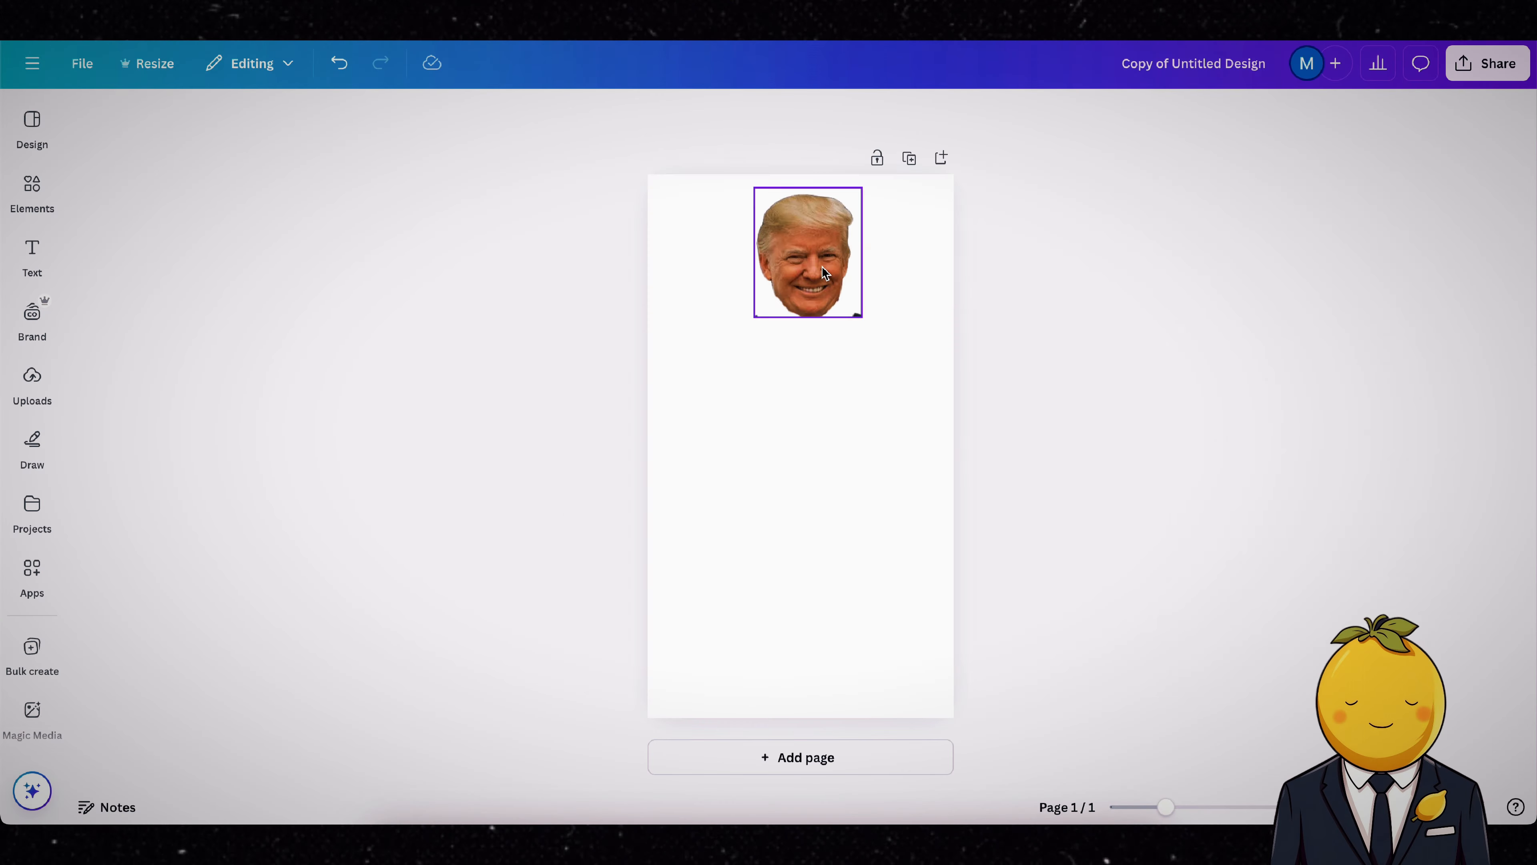
Step: In Canva, replace the Trump head with the Elon Musk photo, remove its background and build an oversized head on the tuxedo body
key(Delete)
key(ctrl+v)
click(633, 116)
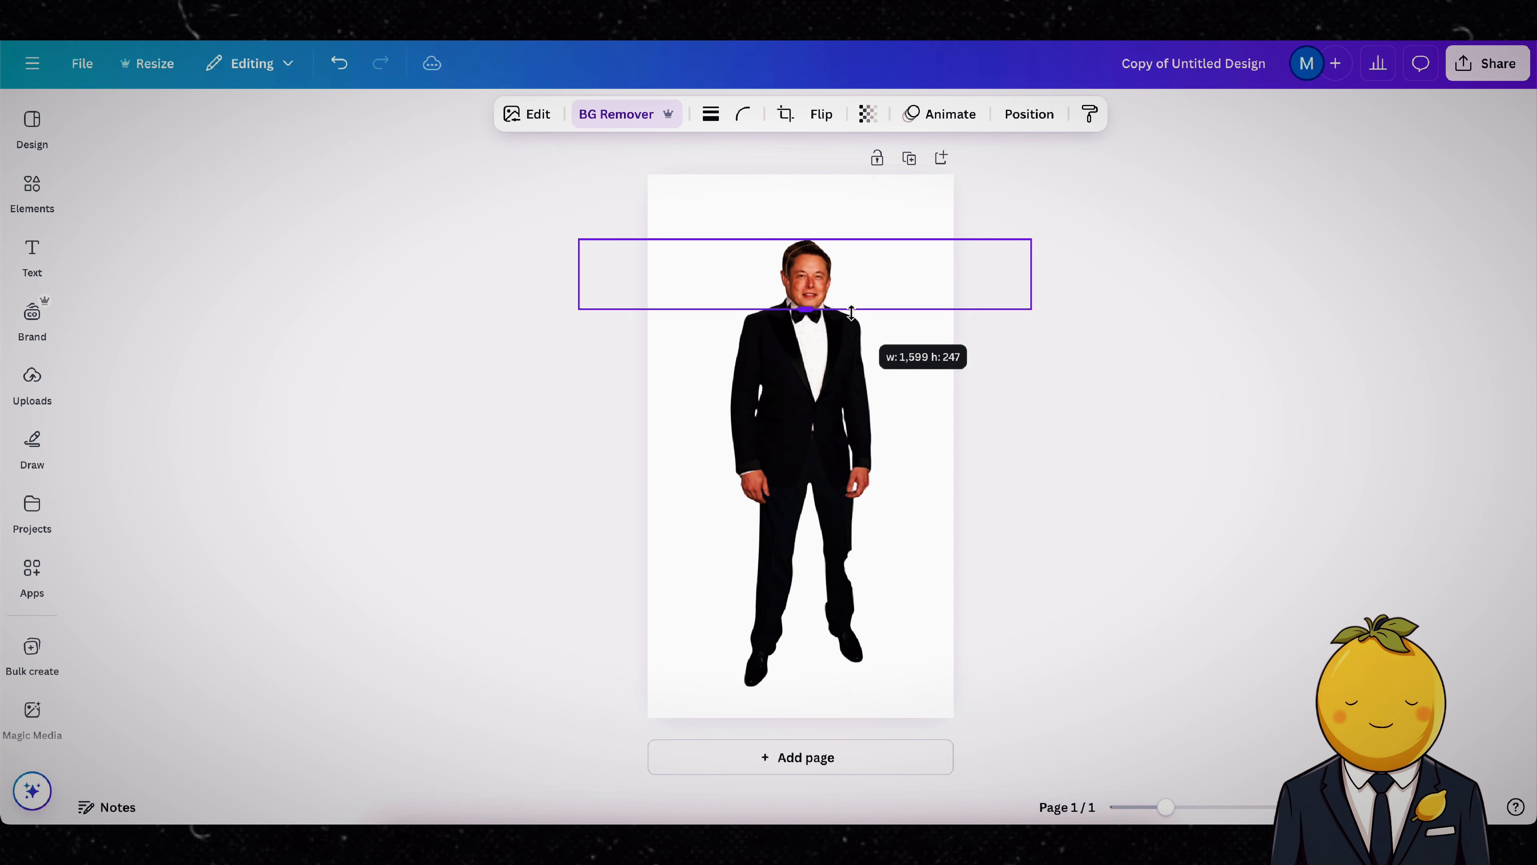
drag(886, 344, 1094, 278)
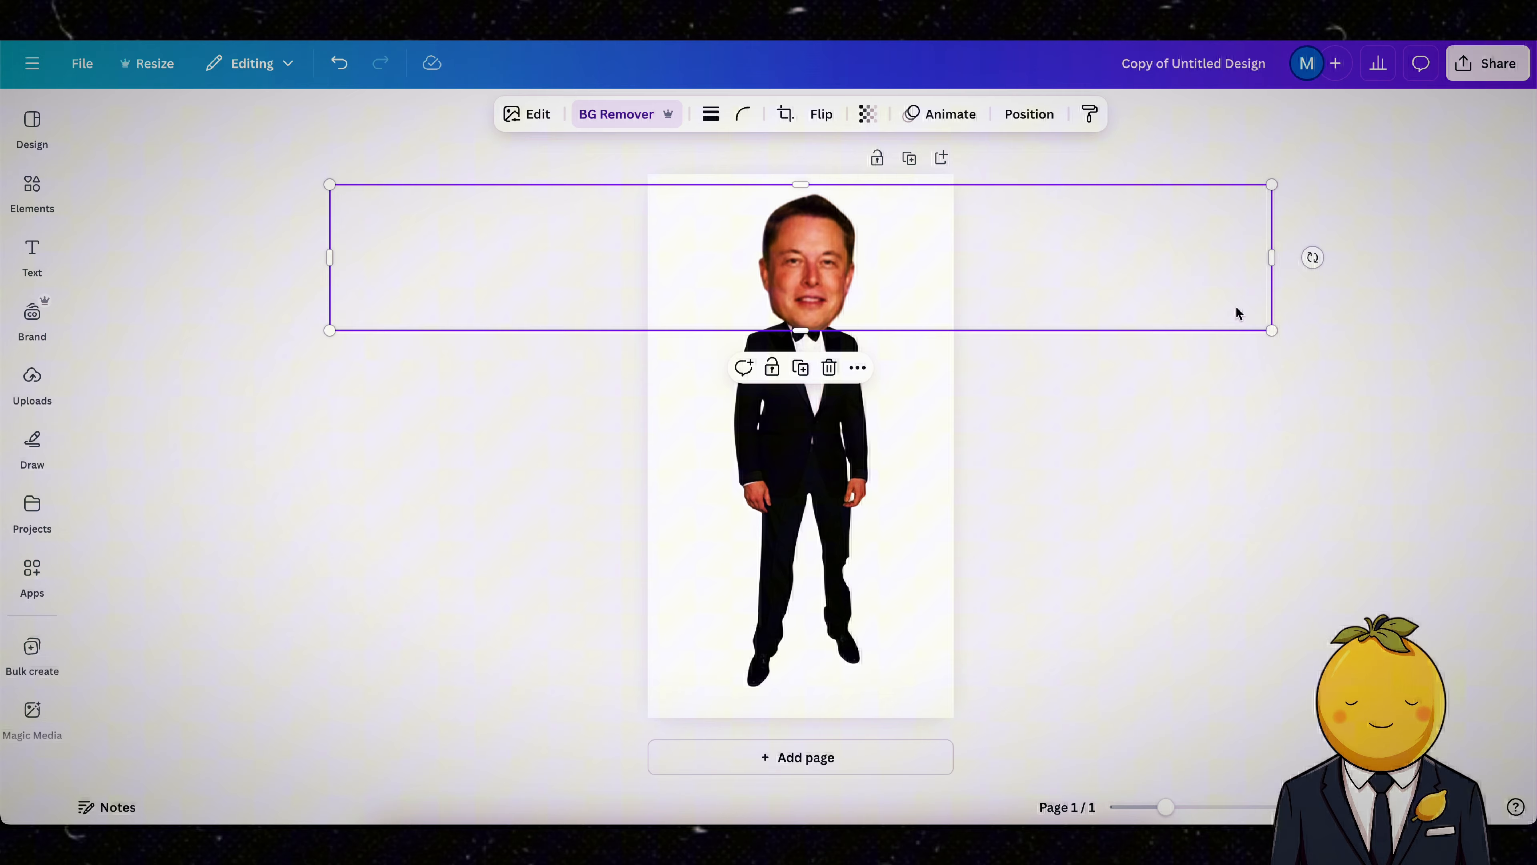
right_click(875, 233)
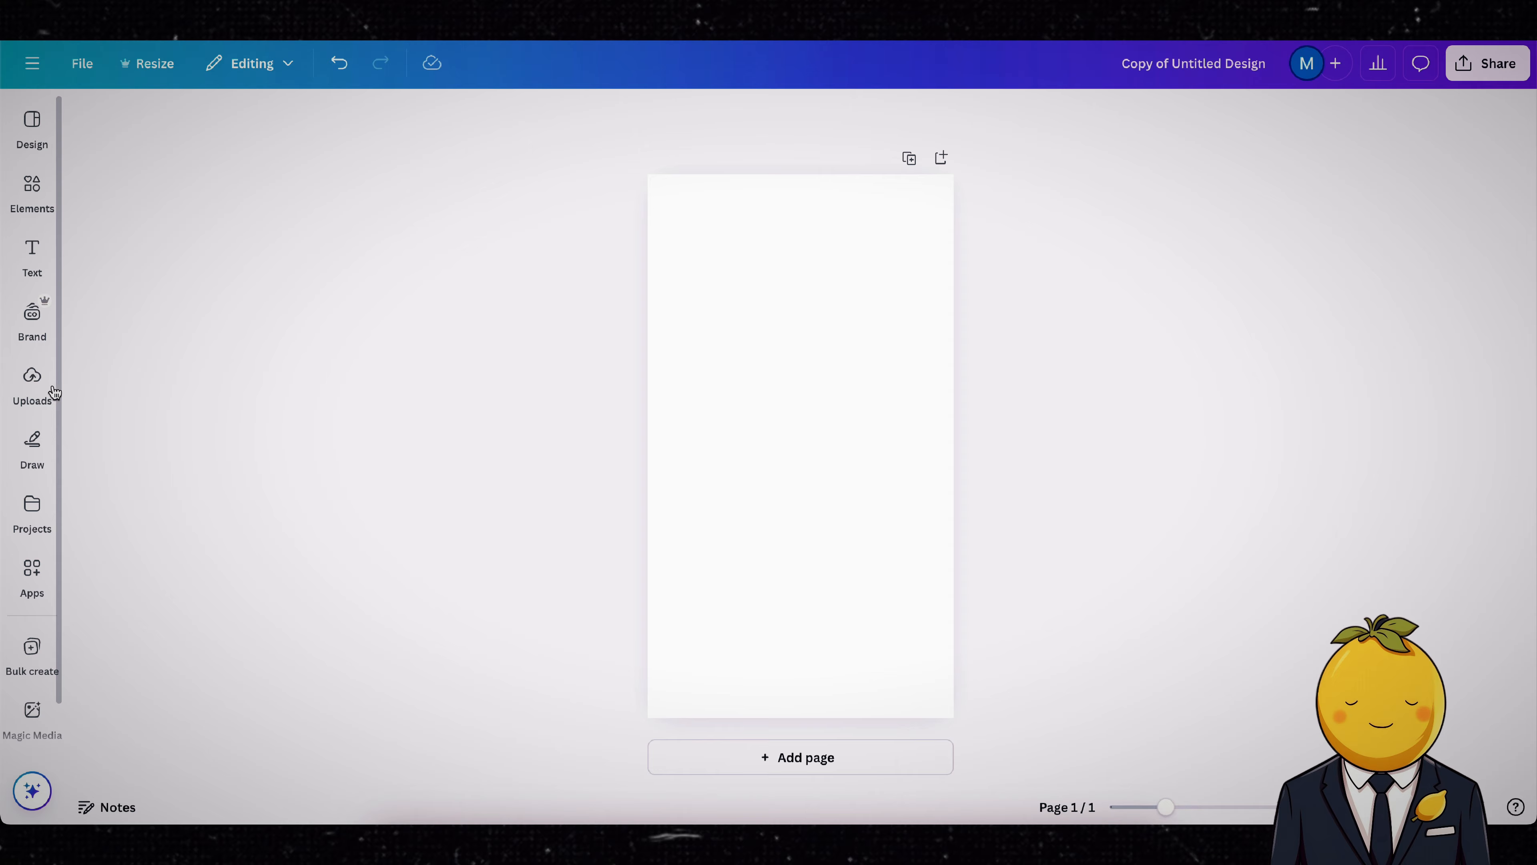
Step: Build a big-headed Melania Trump in Canva from the copied full-body photo with a size 34 erase brush, and add it to CapCut's timeline
key(ctrl+v)
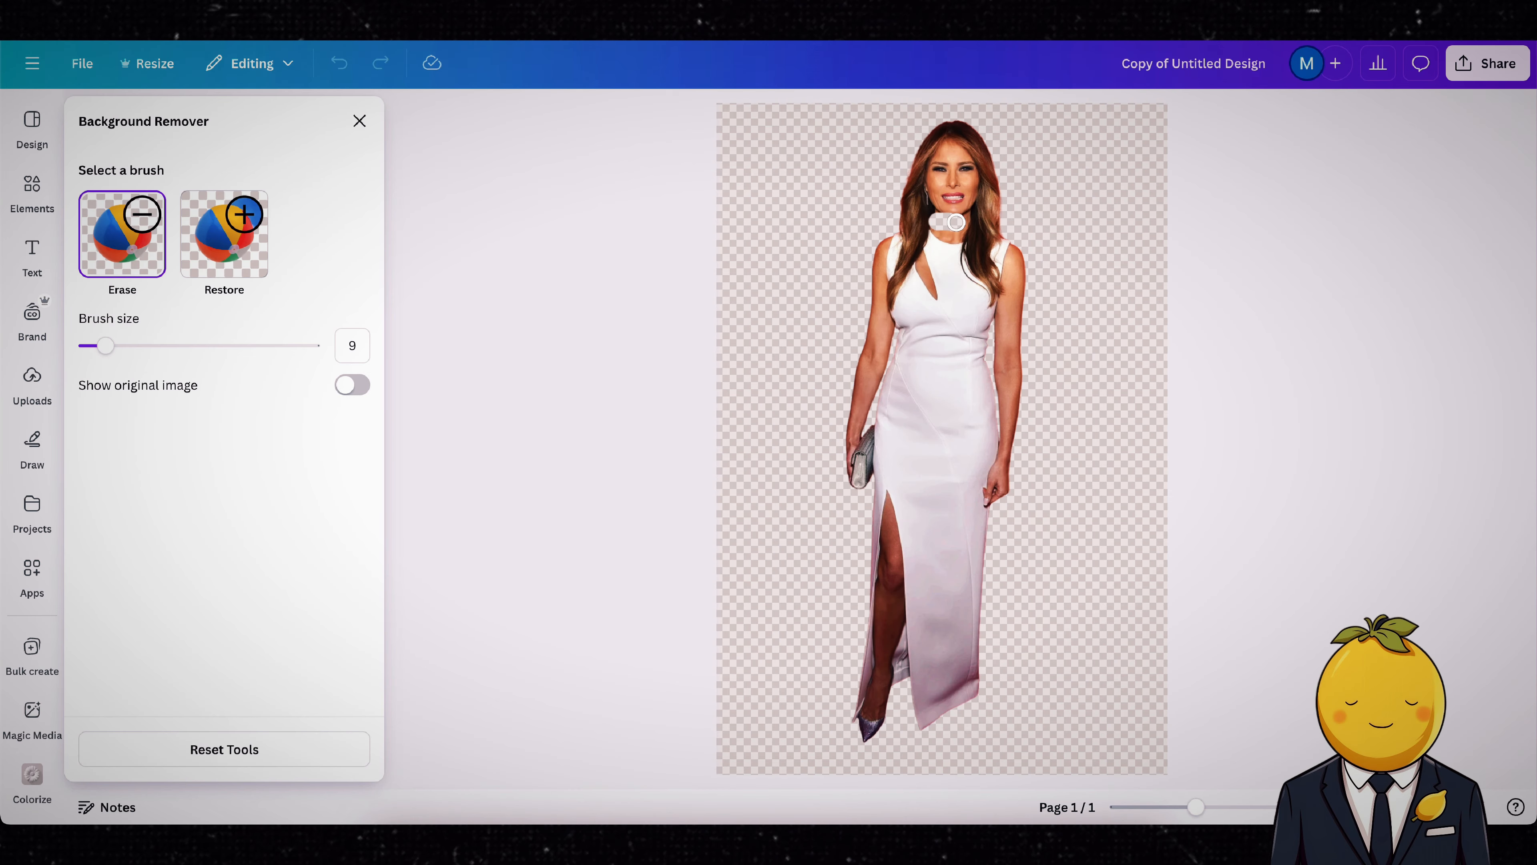
mouse_move(953, 218)
mouse_down()
mouse_move(968, 275)
mouse_move(1022, 278)
mouse_move(935, 271)
mouse_move(939, 231)
mouse_move(912, 289)
mouse_move(875, 232)
mouse_move(890, 272)
mouse_move(883, 358)
mouse_up()
drag(105, 345, 161, 345)
drag(962, 236, 920, 666)
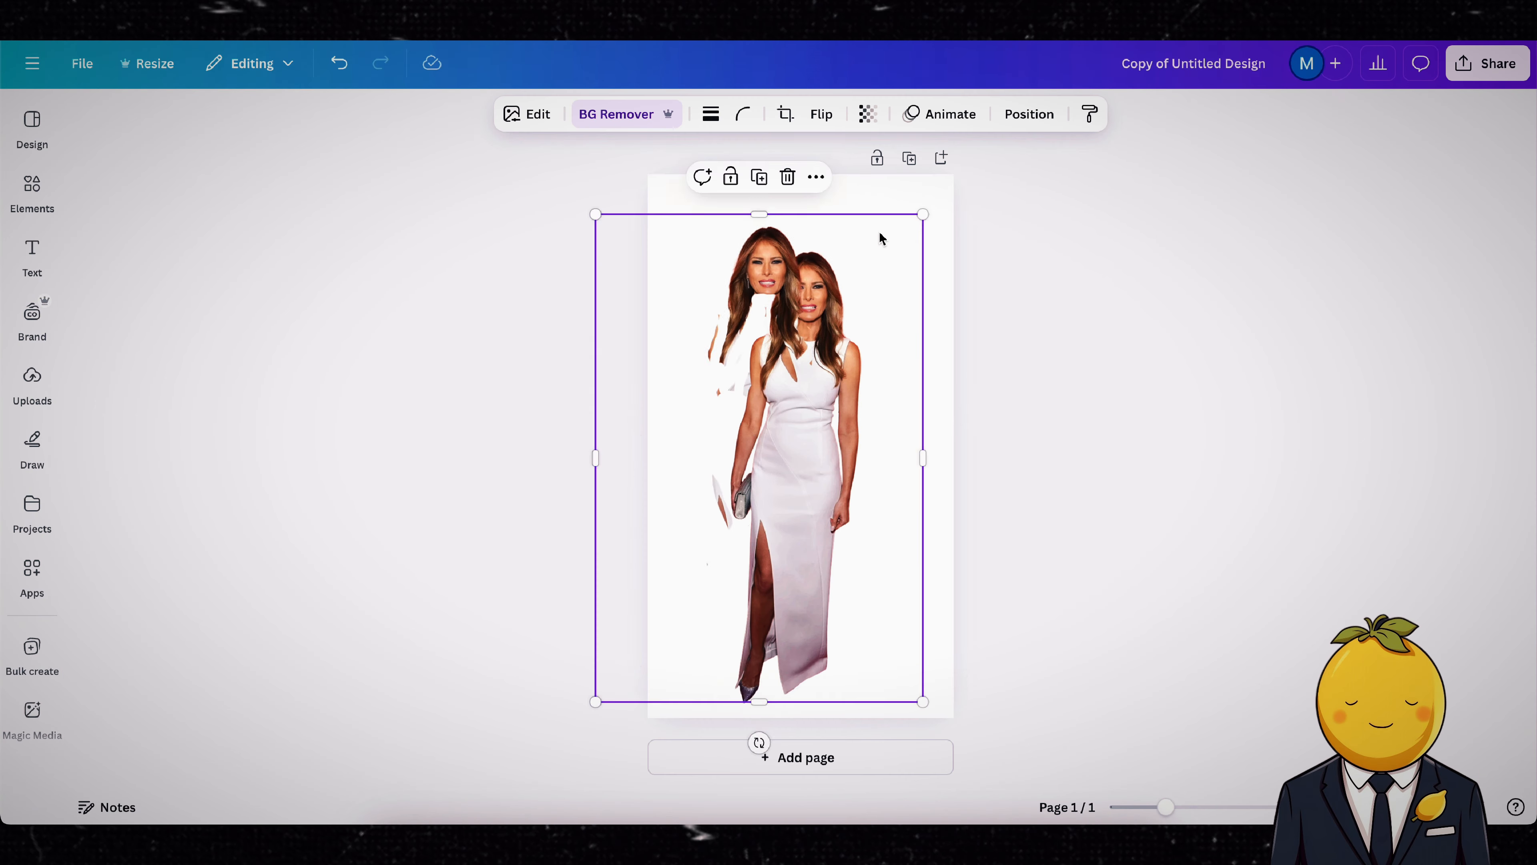
drag(758, 797, 941, 332)
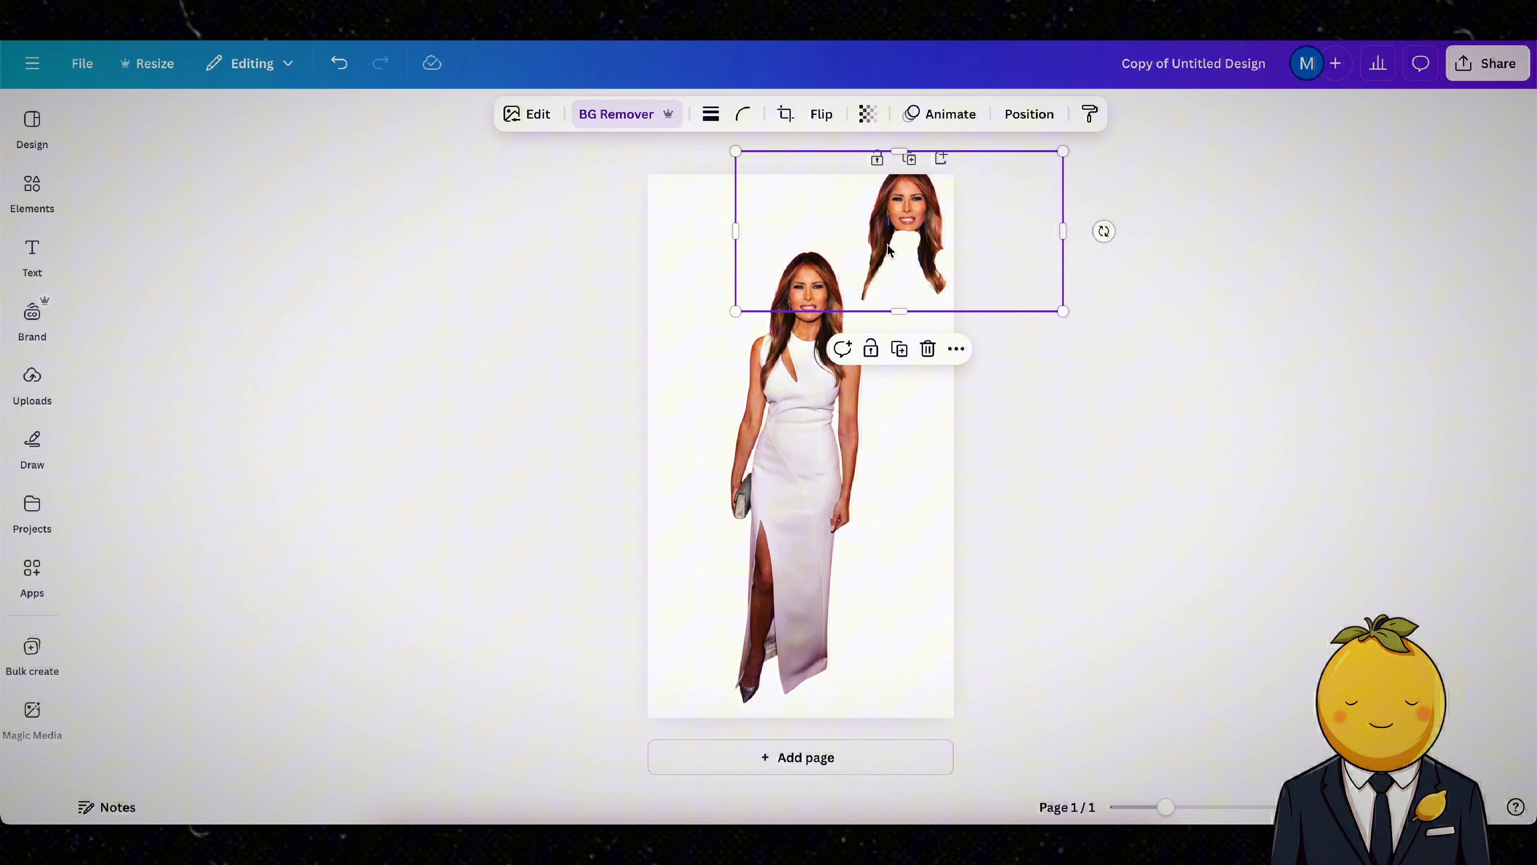
mouse_move(1105, 230)
mouse_down()
mouse_move(1085, 385)
mouse_move(951, 353)
mouse_up()
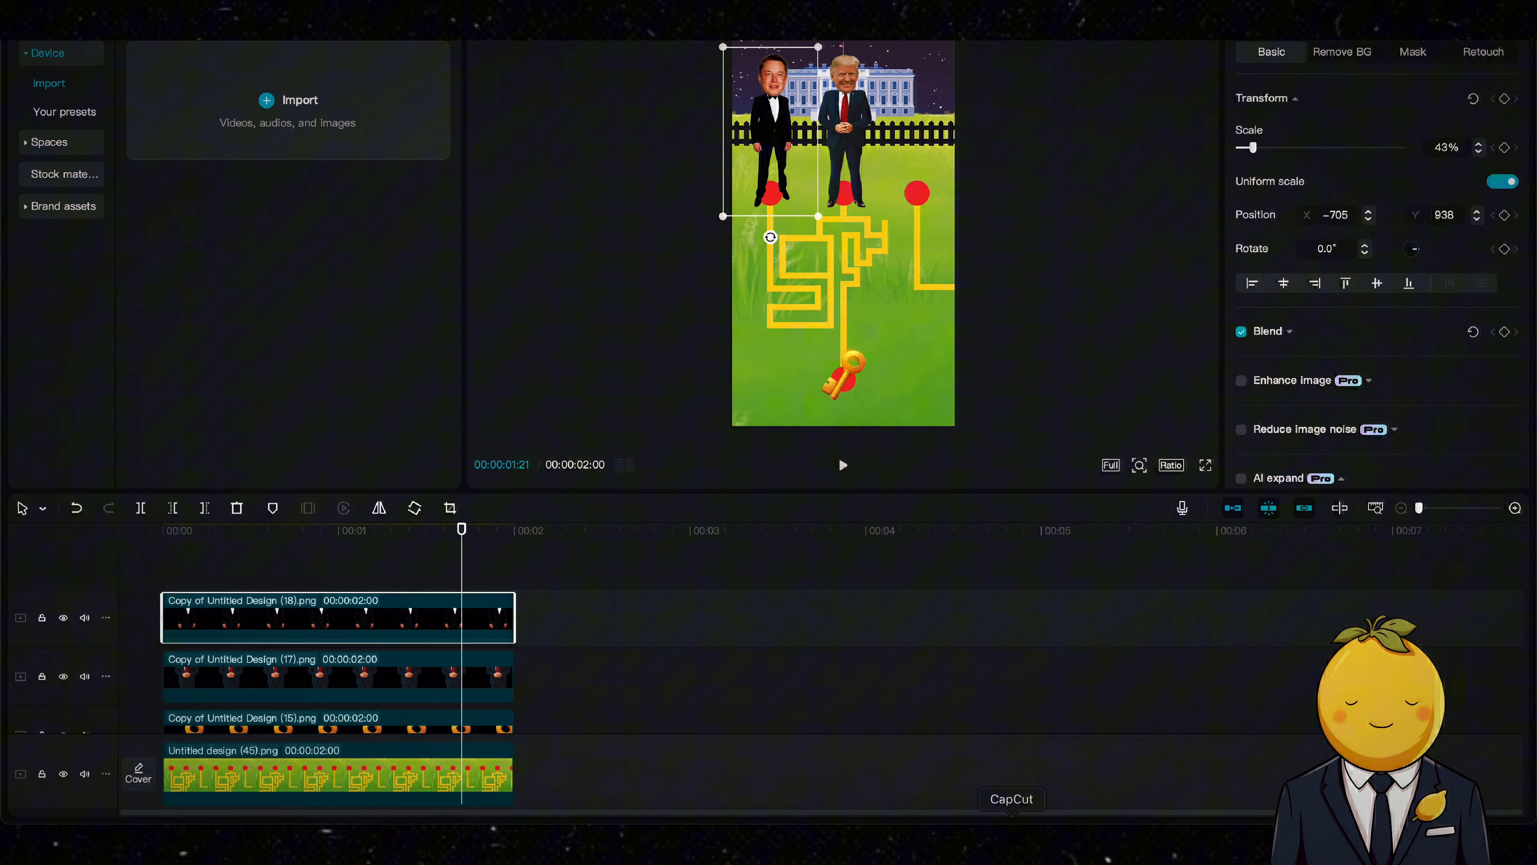
drag(933, 567, 181, 611)
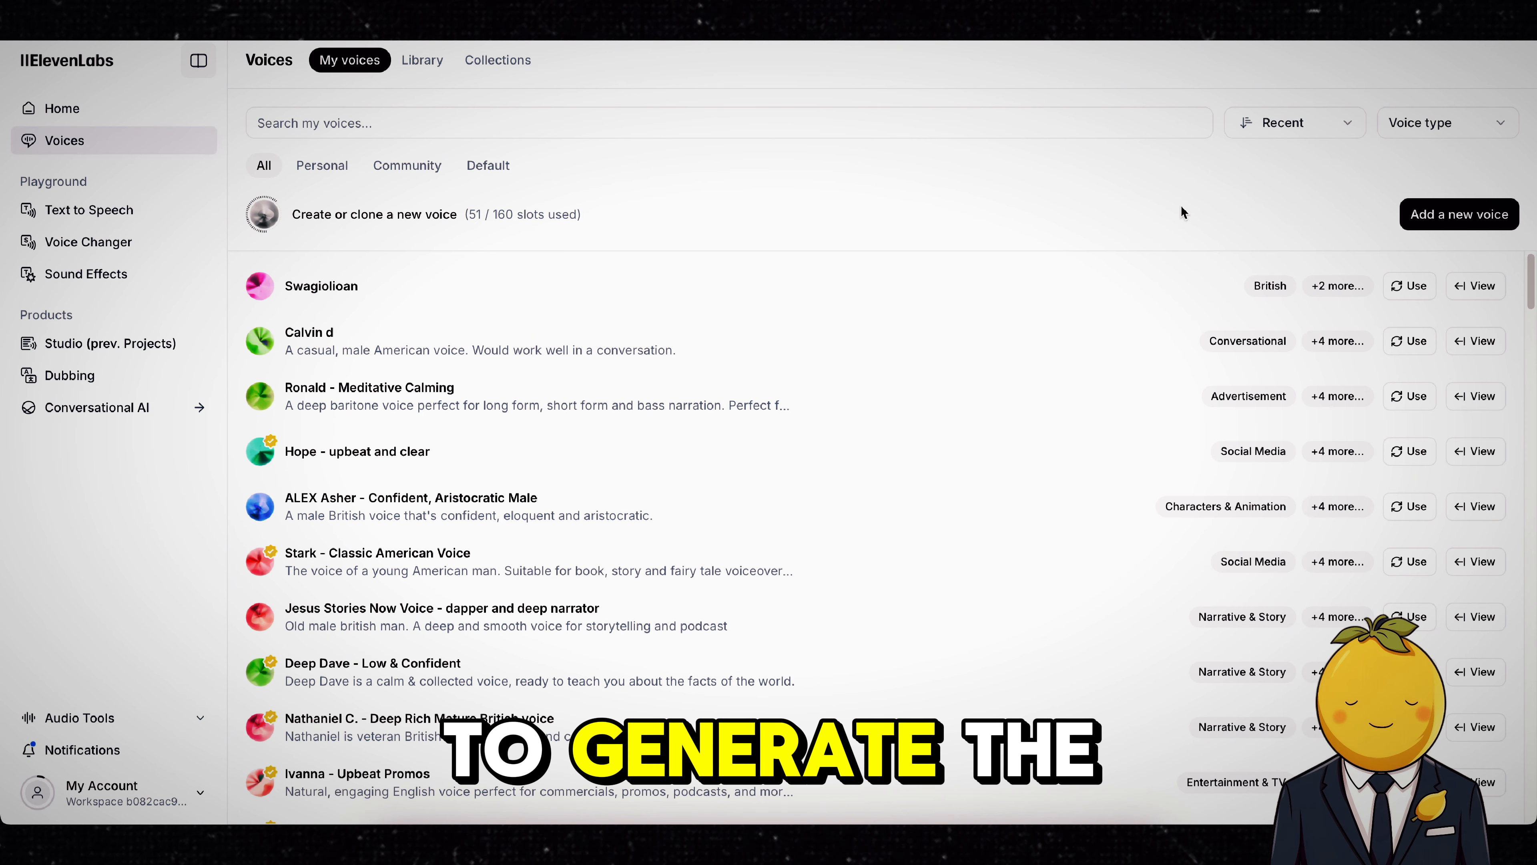
Step: In ElevenLabs, try to create an instant voice clone named EM from Elon Voice.MP3, described as american, male
click(1467, 217)
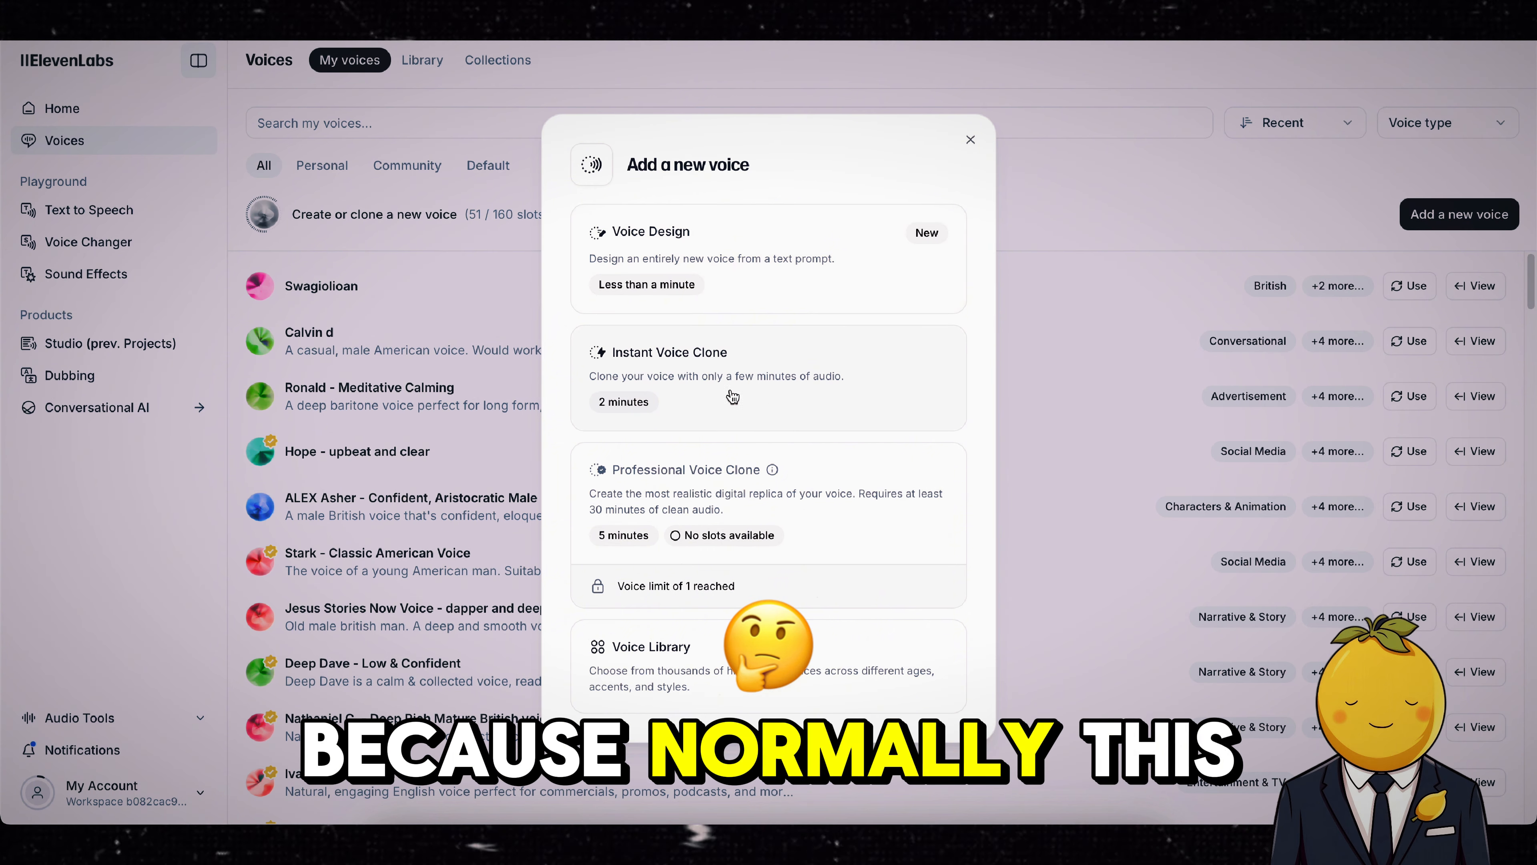
click(707, 375)
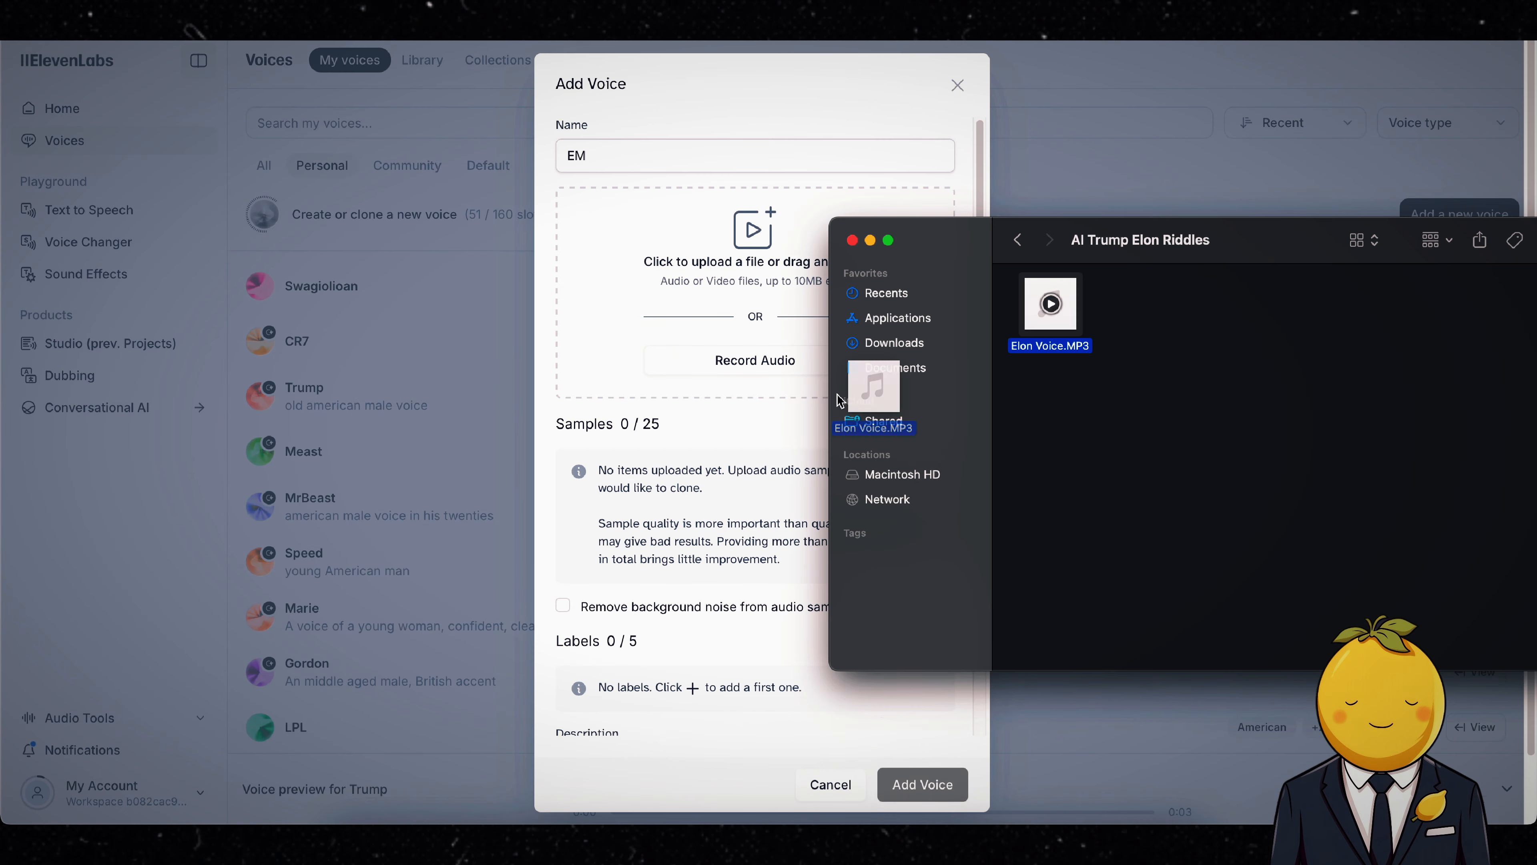
drag(837, 394, 677, 283)
scroll(715, 644, down, 3)
click(688, 618)
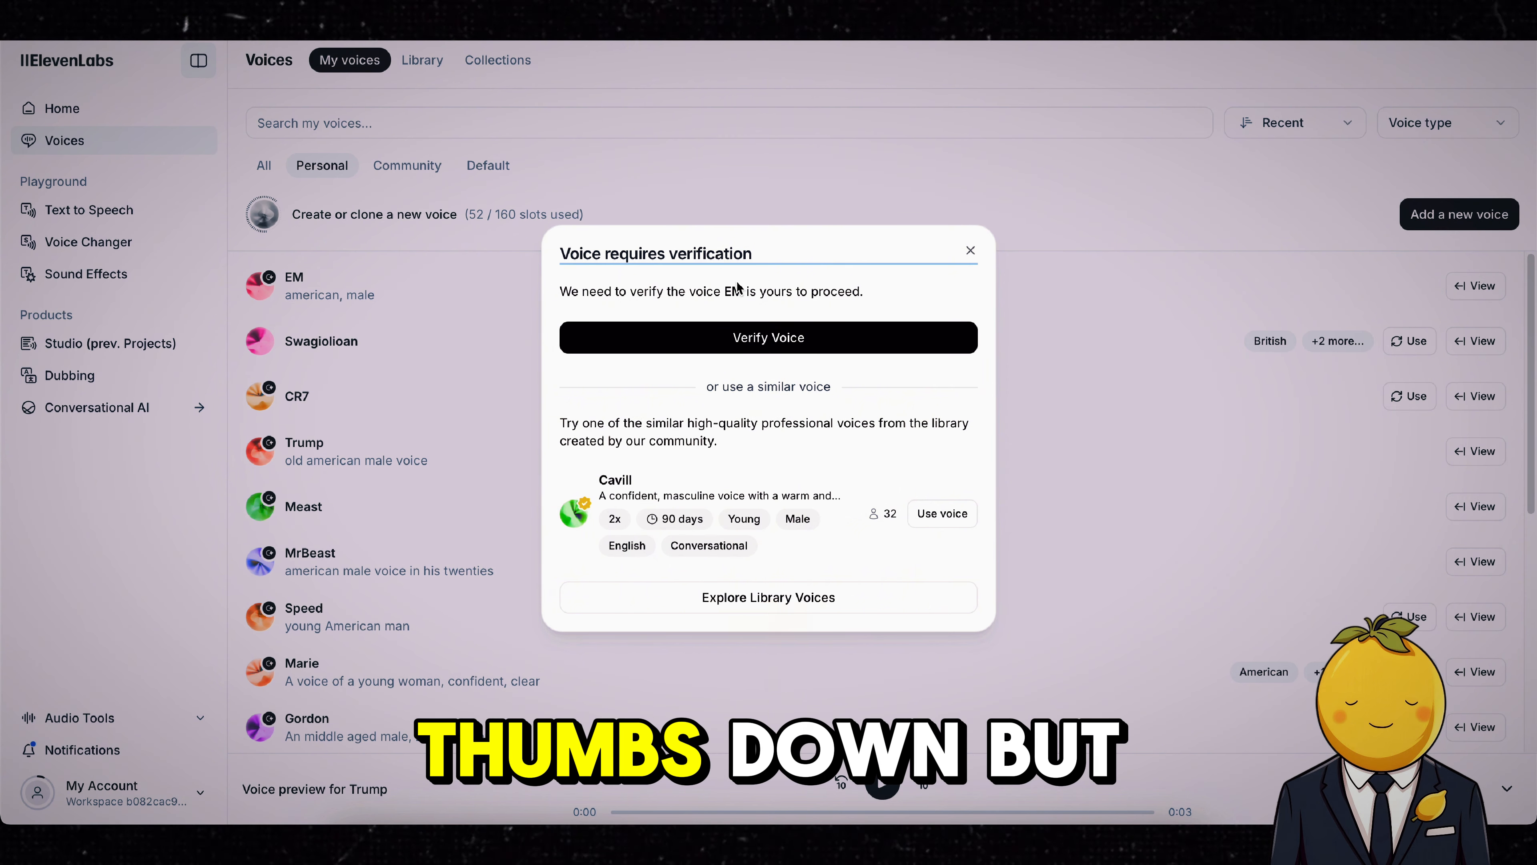
click(973, 252)
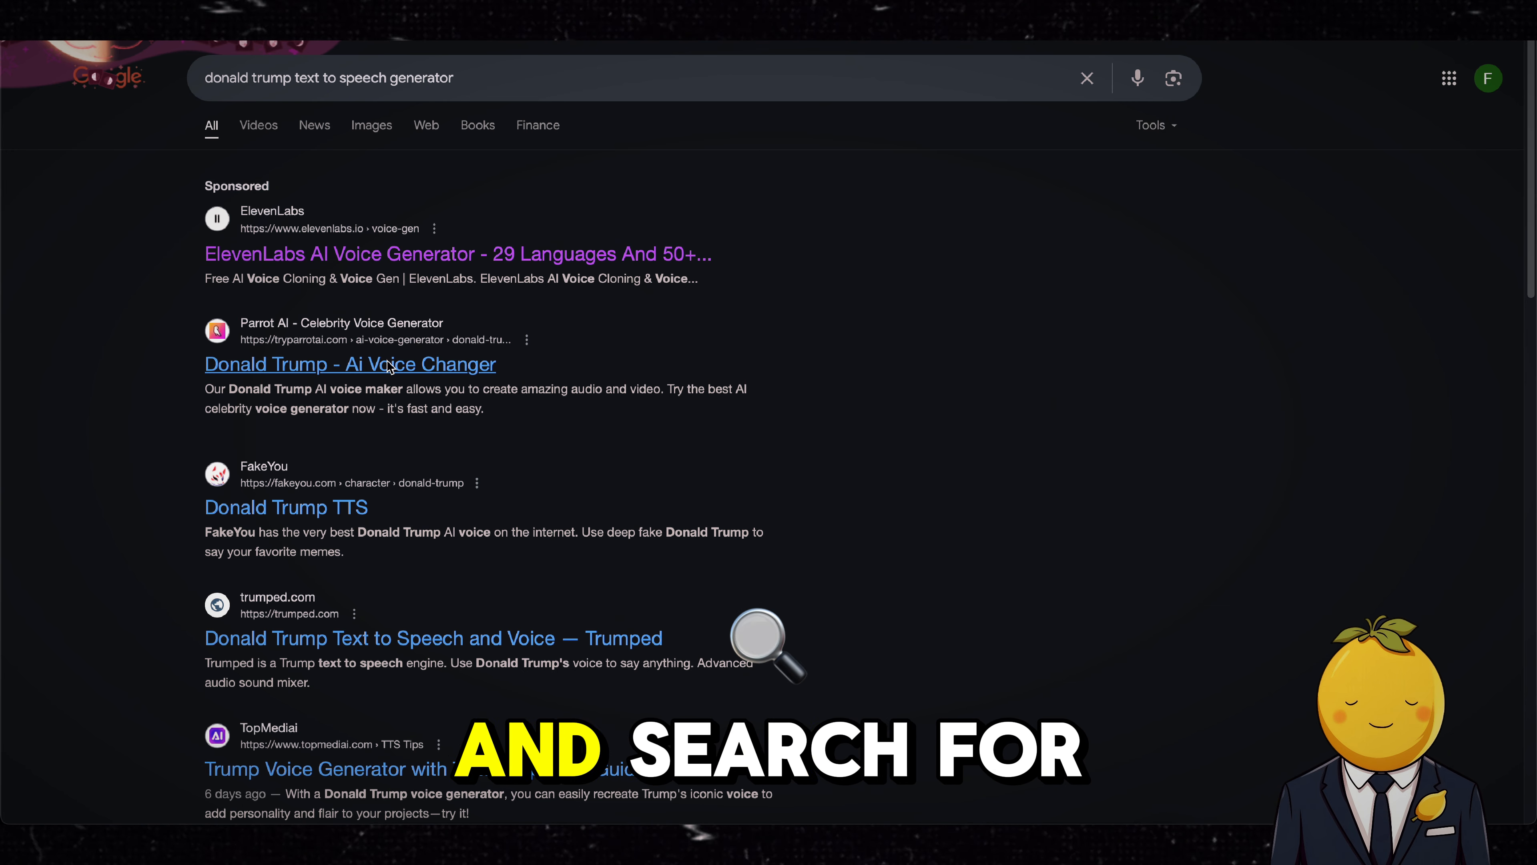
Step: On the Parrot AI Donald Trump voice page, generate a clip from text beginning "Yo Elon, I" with the Trump voice
click(388, 366)
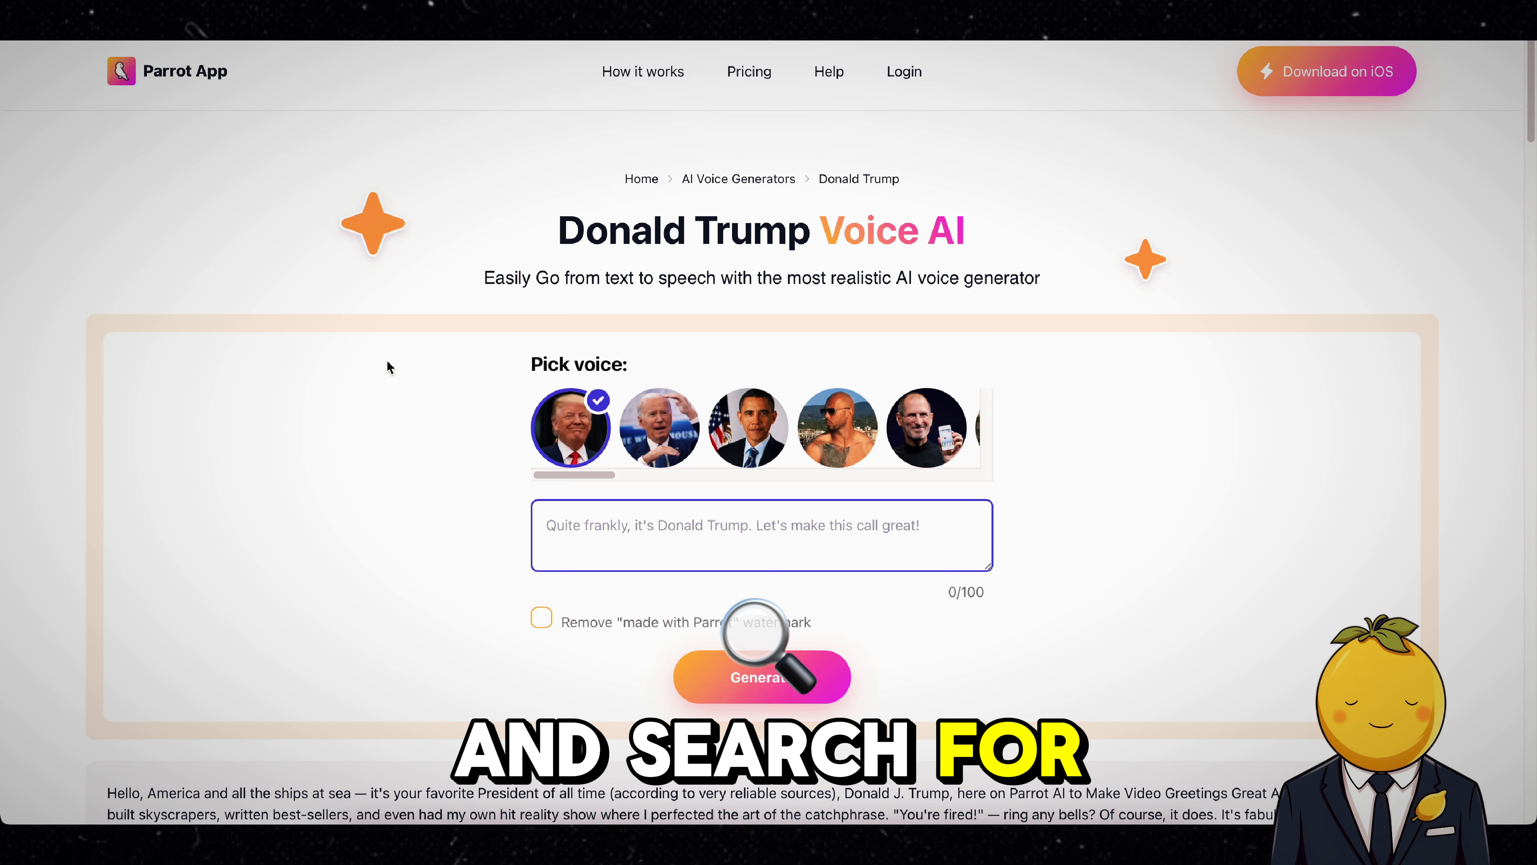
click(637, 533)
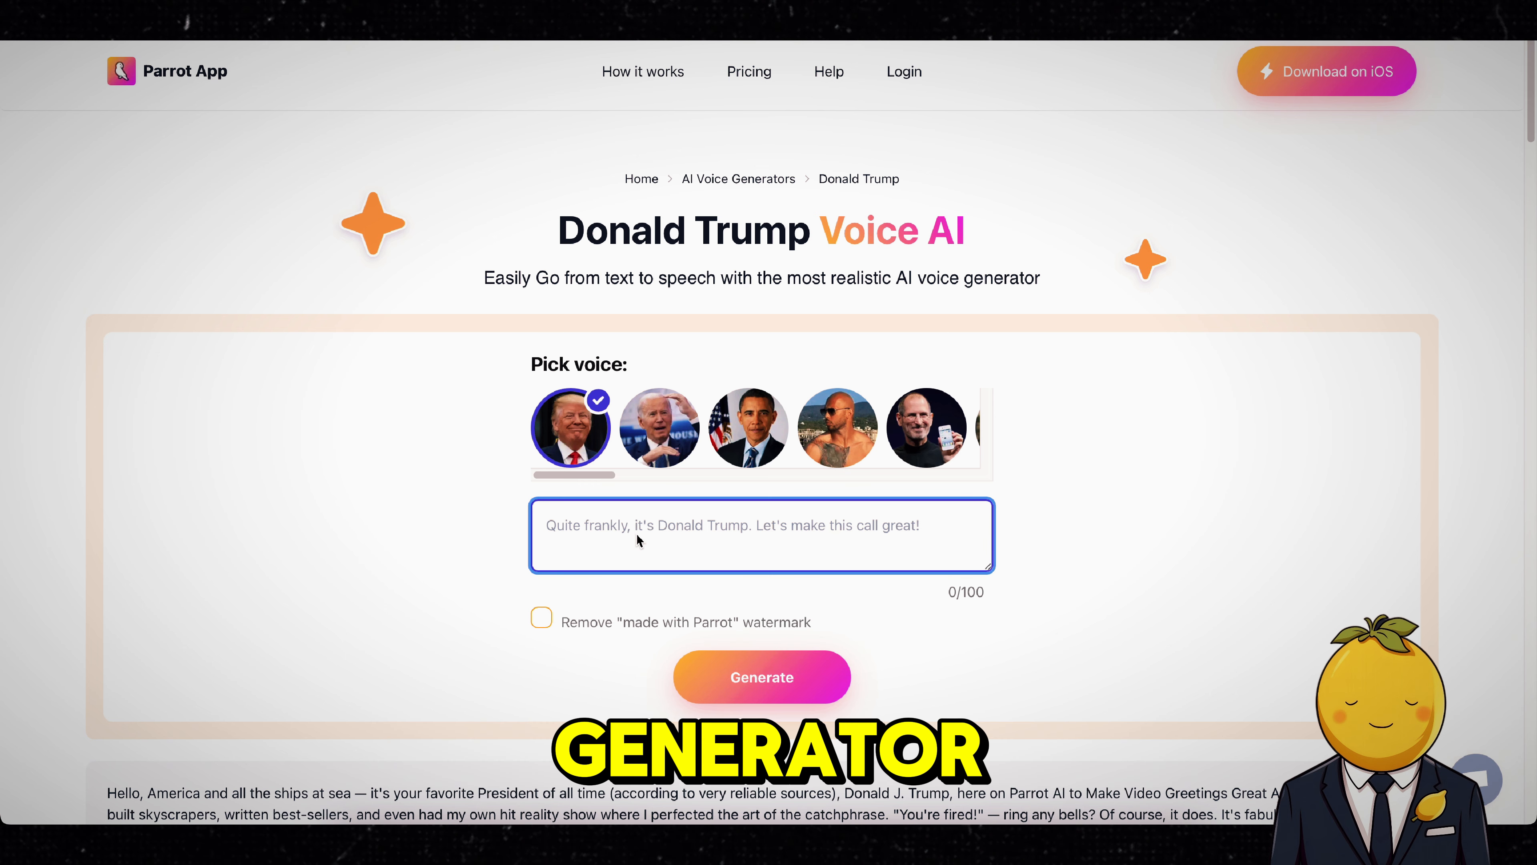
mouse_move(591, 475)
mouse_down()
mouse_move(627, 482)
mouse_move(590, 478)
mouse_up()
click(621, 537)
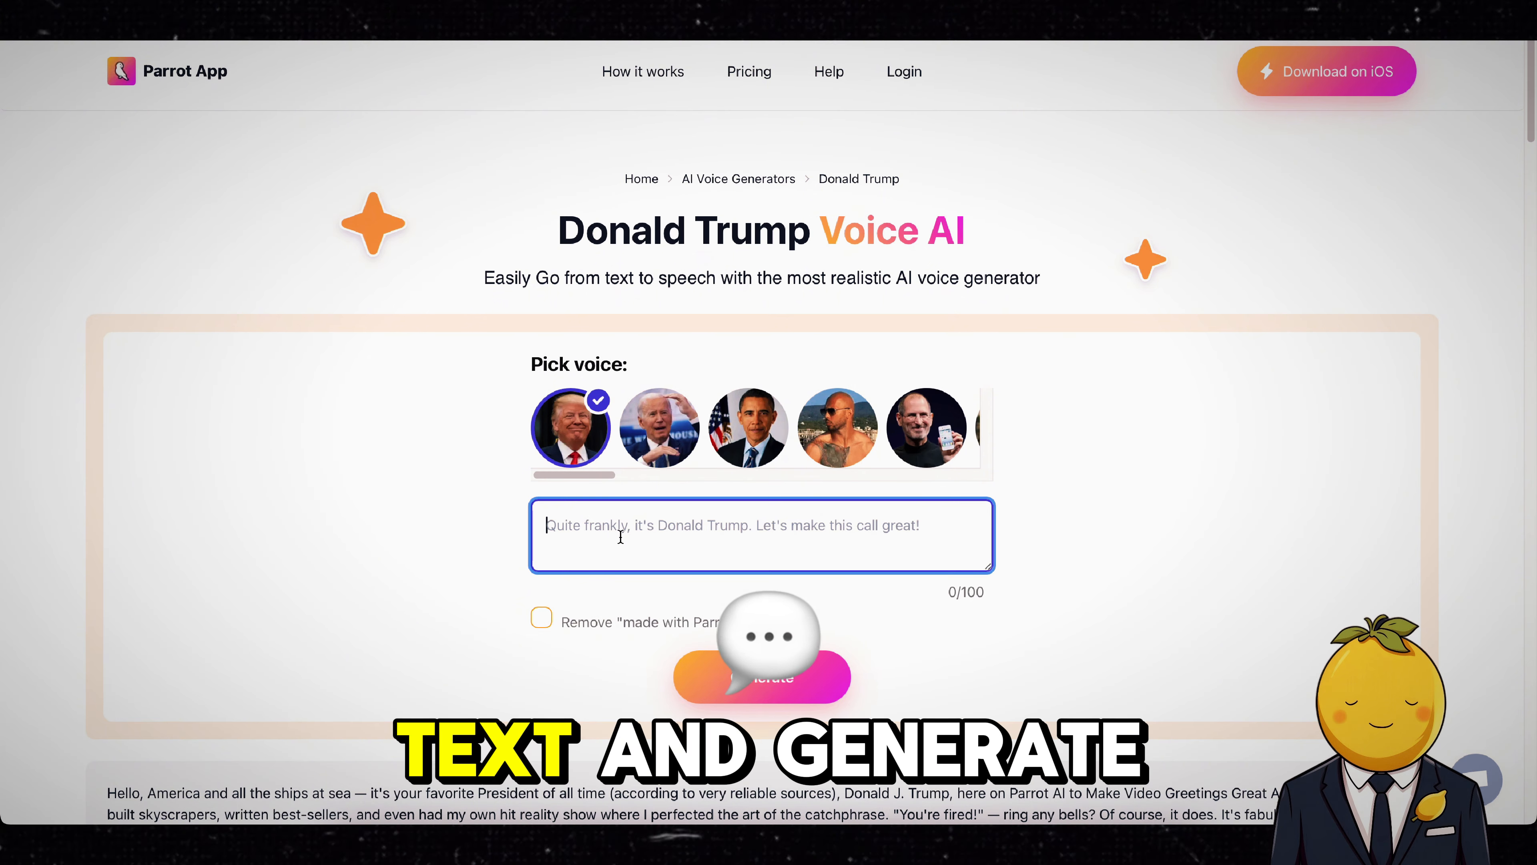
text(Yo Elon, I)
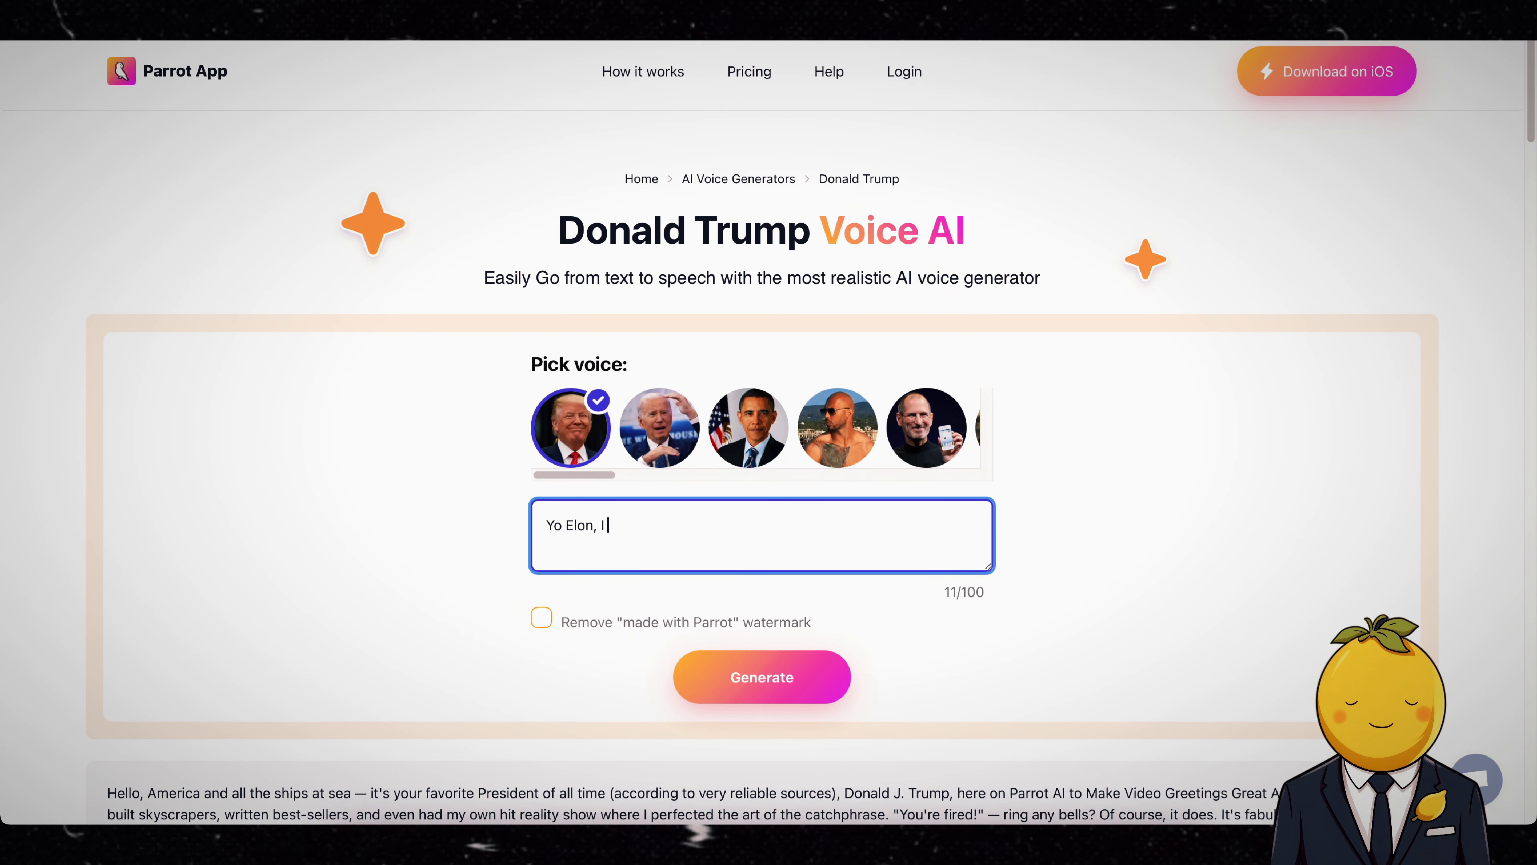
click(736, 677)
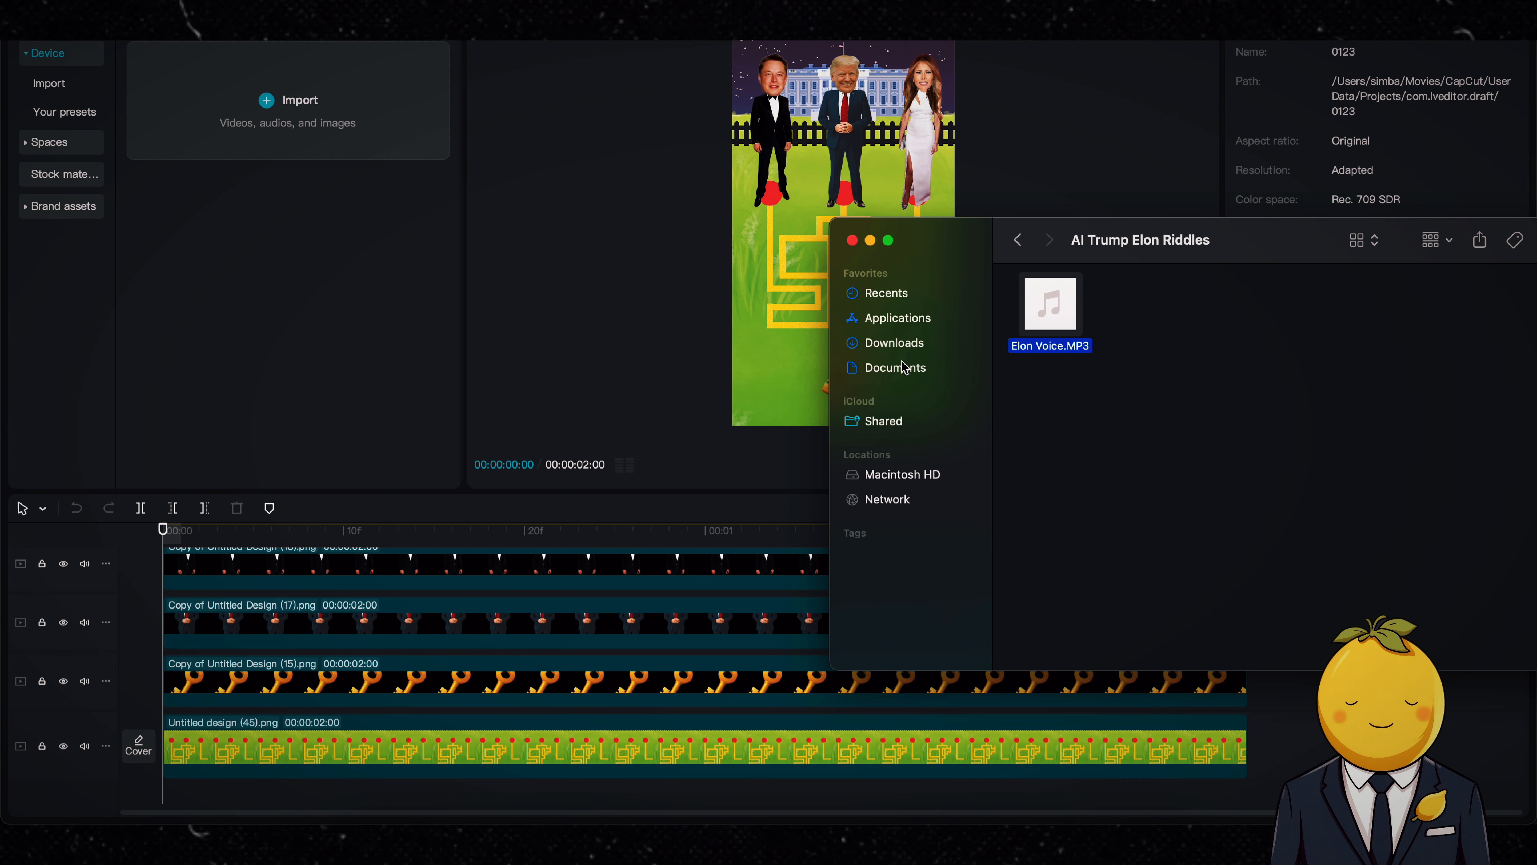
Step: Add the two downloaded Parrot_Ai MP4 clips from the Downloads folder to a new track at the start of the CapCut timeline
click(902, 344)
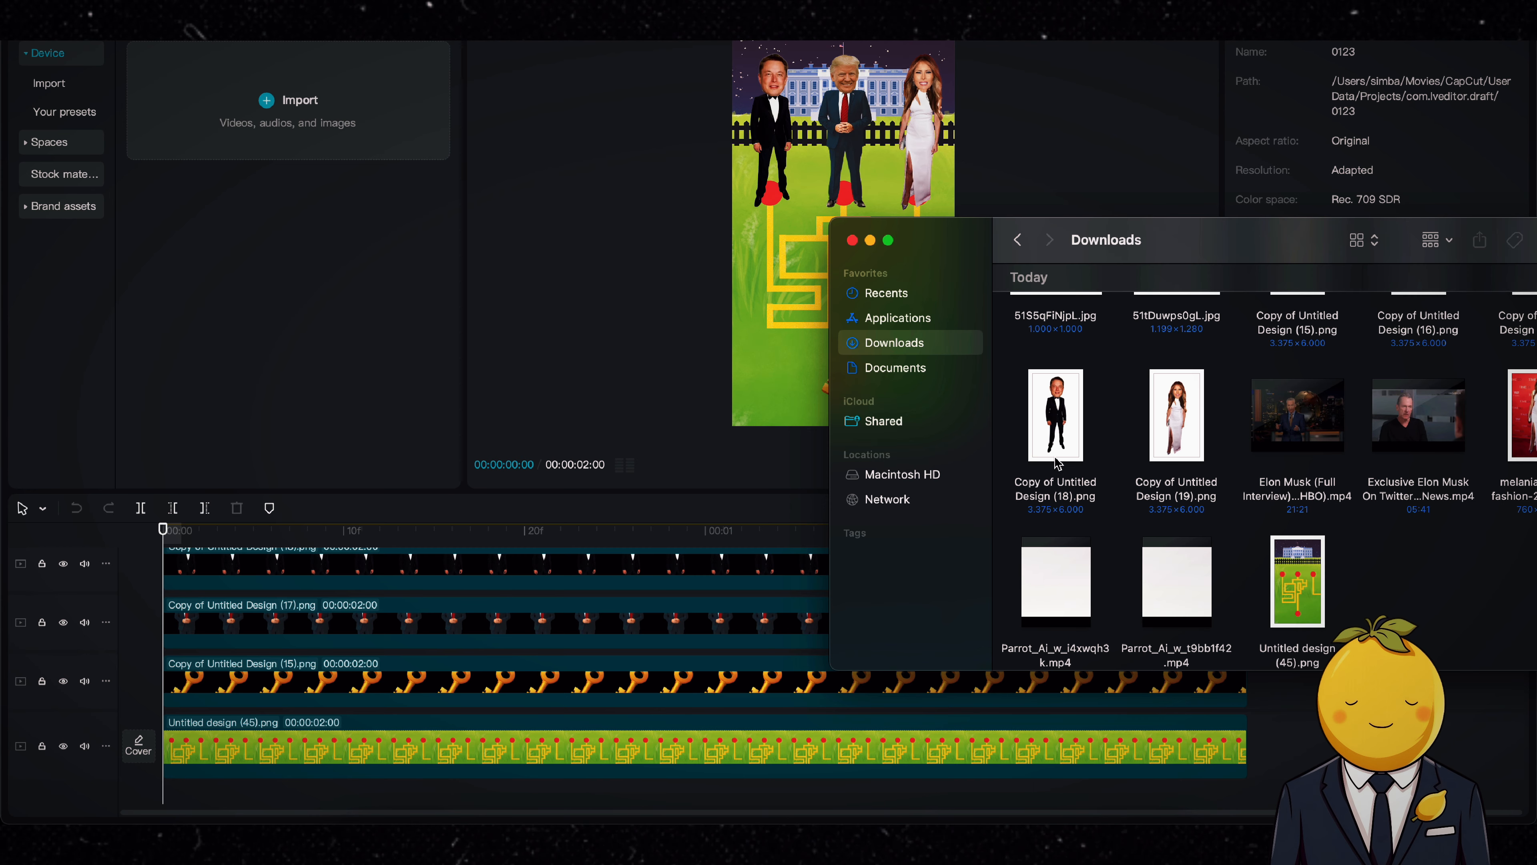
scroll(1089, 471, down, 1)
drag(1000, 564, 566, 702)
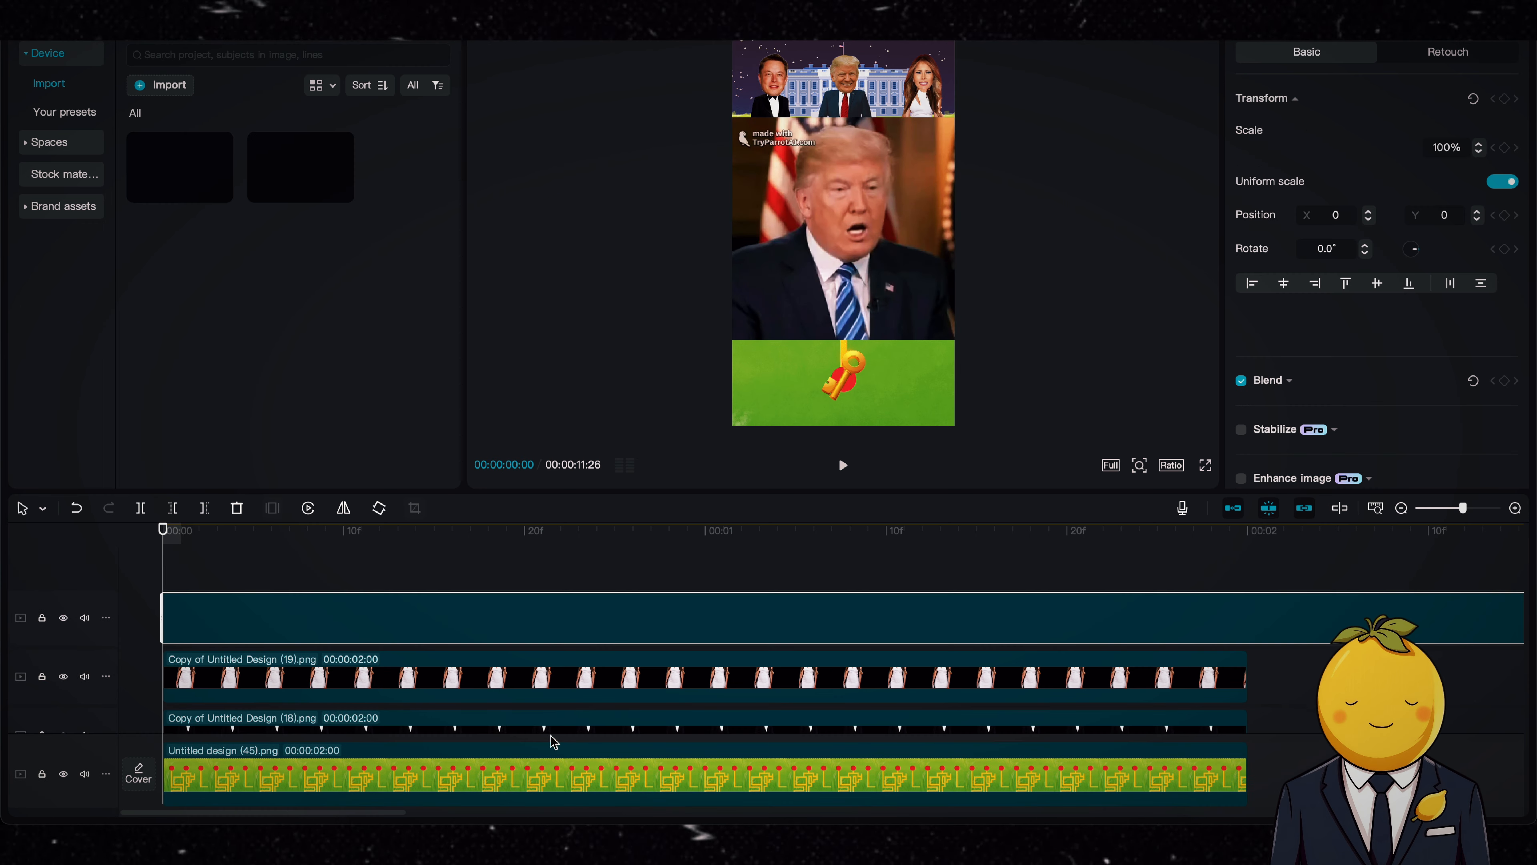
drag(1462, 508, 1439, 510)
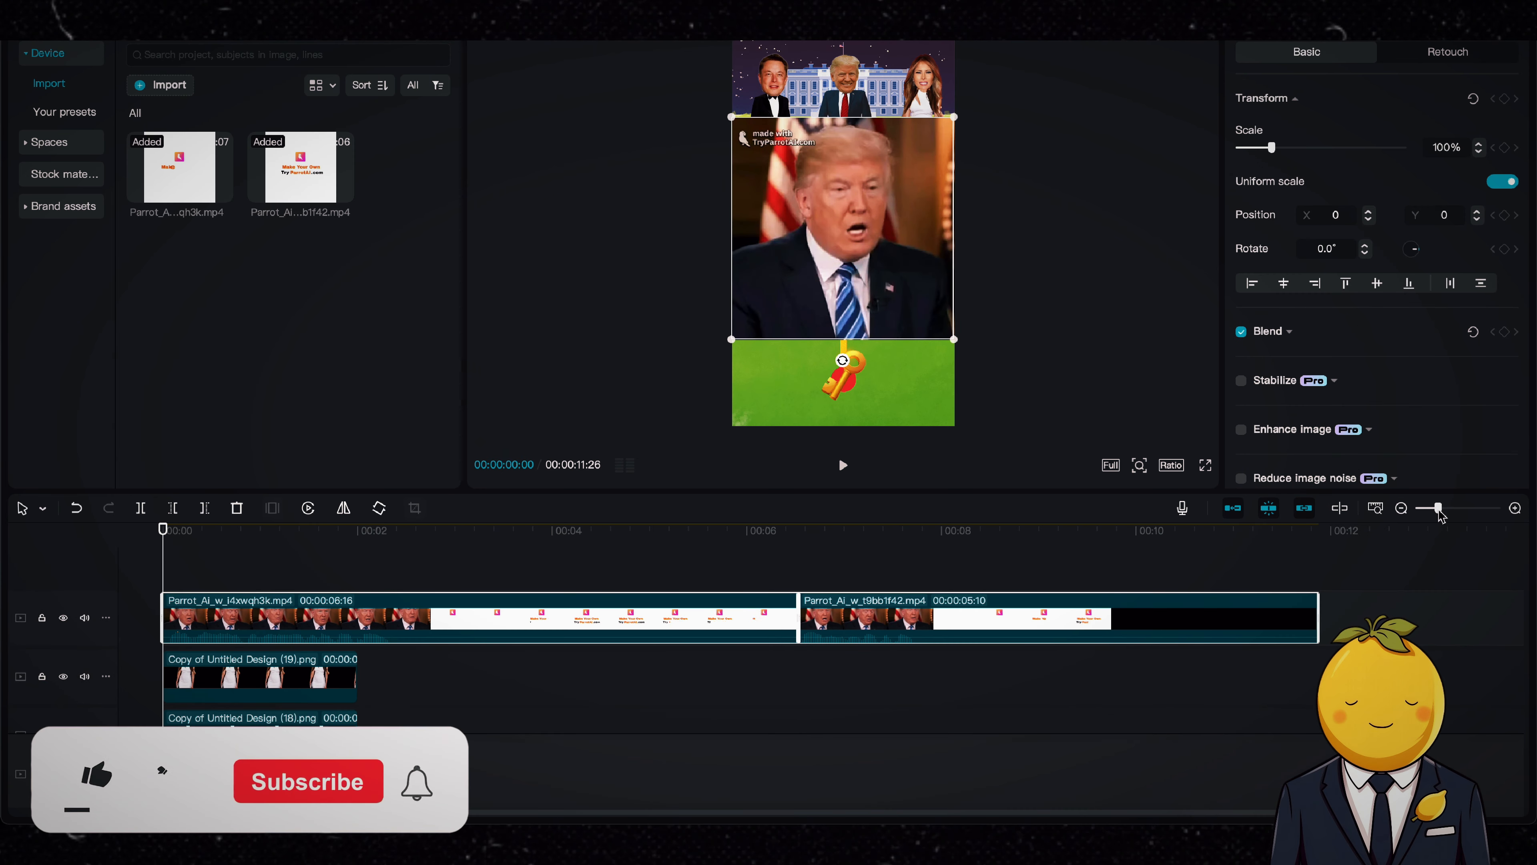
Step: Extract the audio from both Parrot AI video clips onto an audio track
click(631, 618)
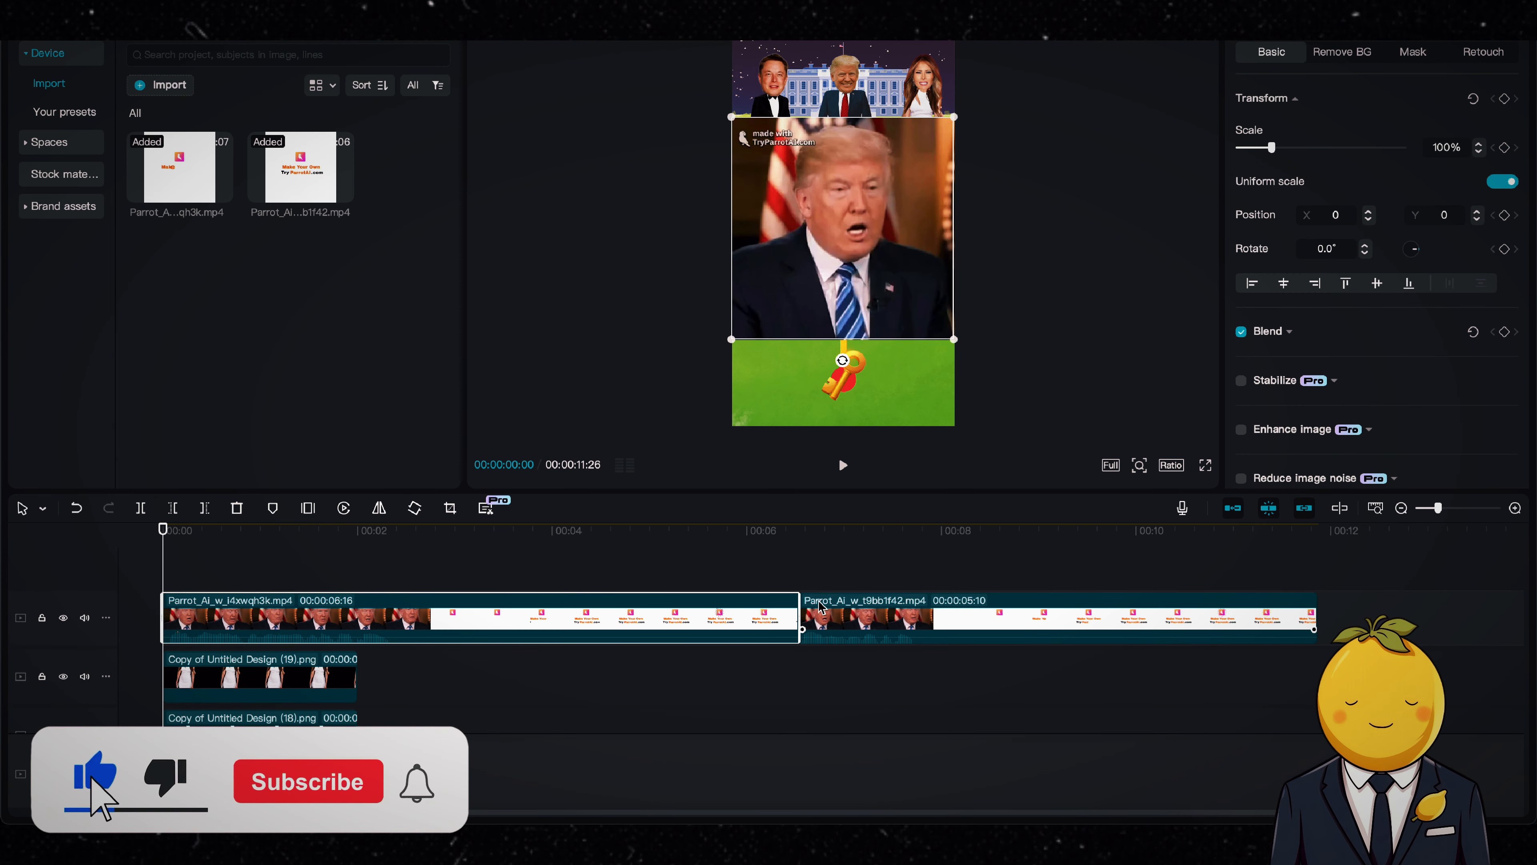
right_click(675, 606)
click(715, 661)
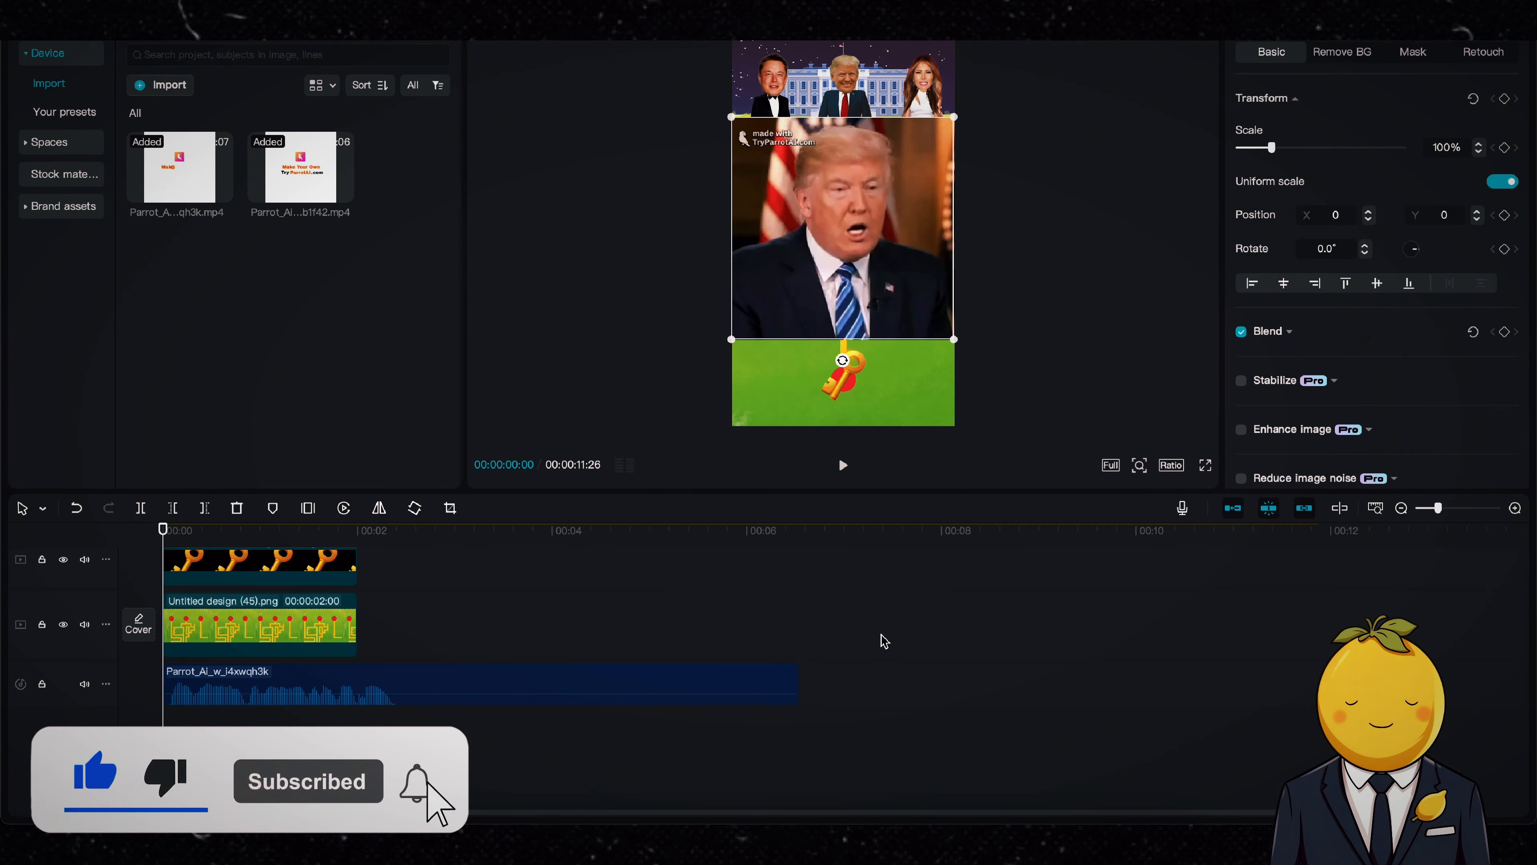
scroll(879, 639, up, 3)
right_click(896, 627)
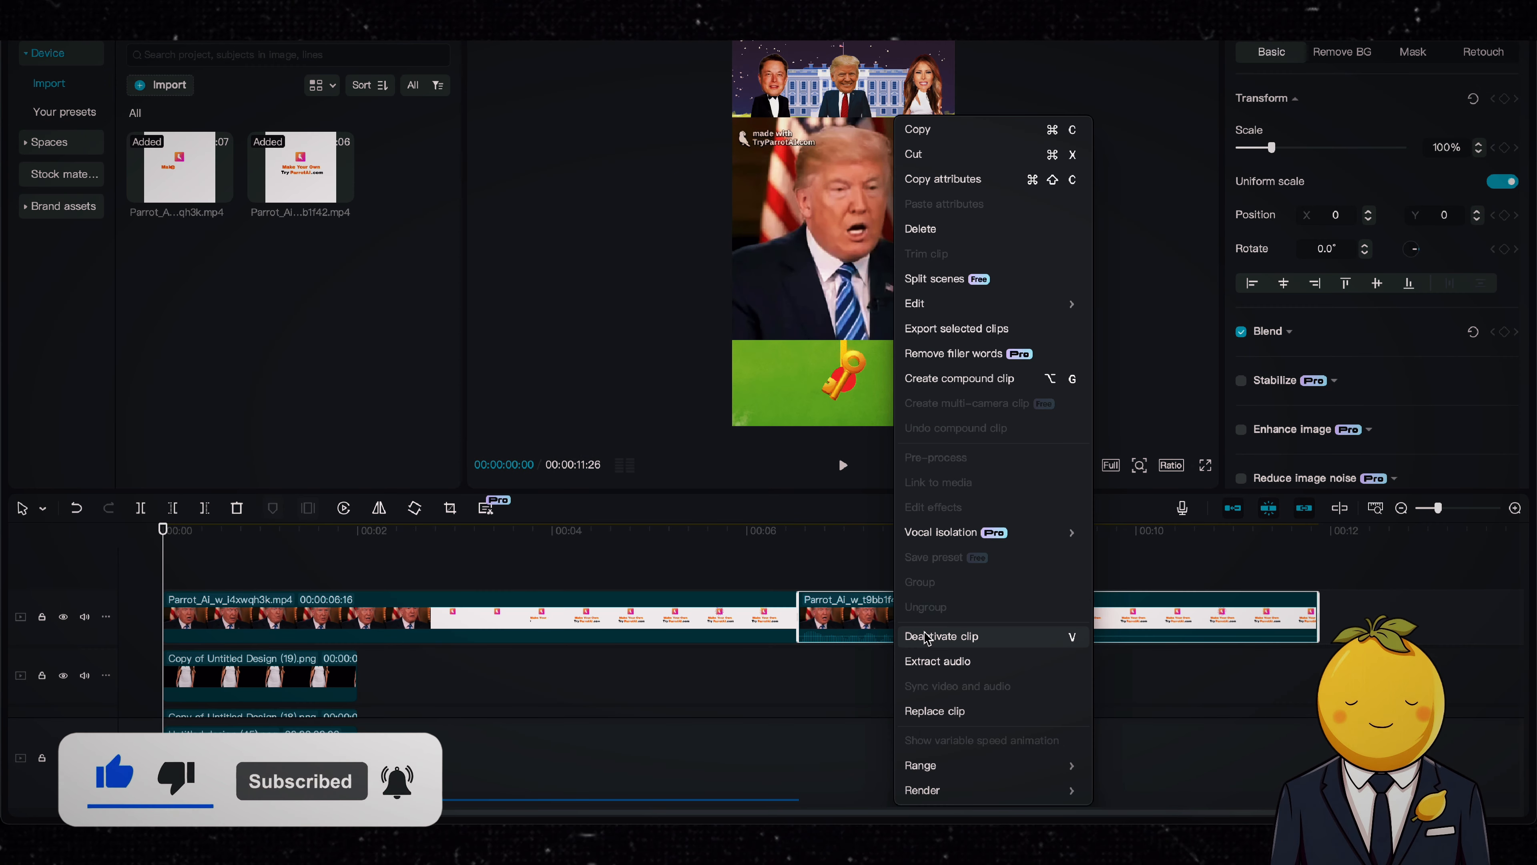
click(926, 663)
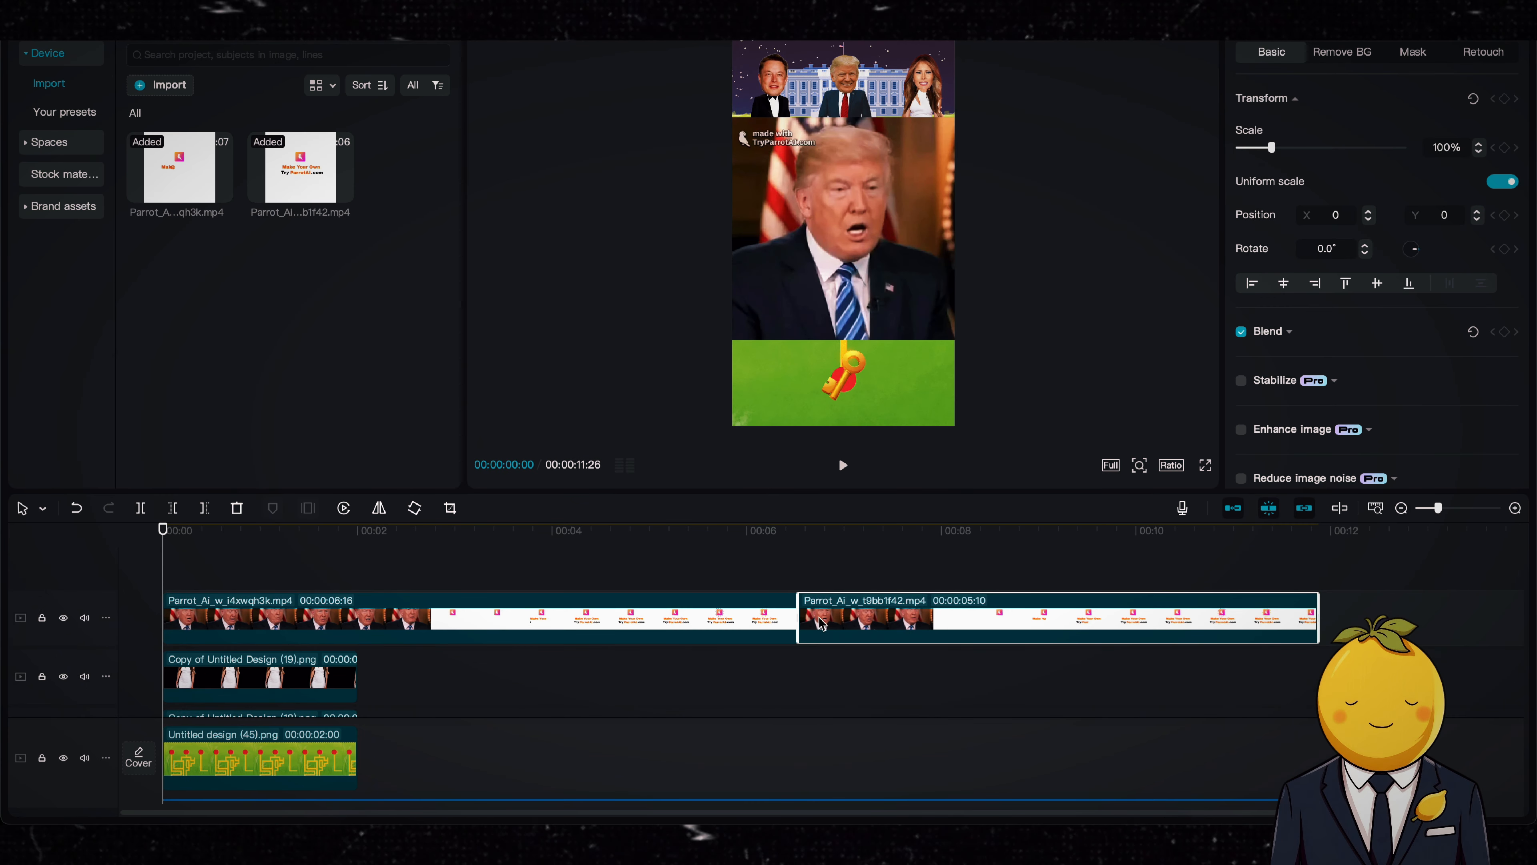
Step: Delete both Parrot AI video clips from the timeline, keeping only their extracted audio
key(Delete)
click(686, 623)
key(Delete)
scroll(412, 669, down, 3)
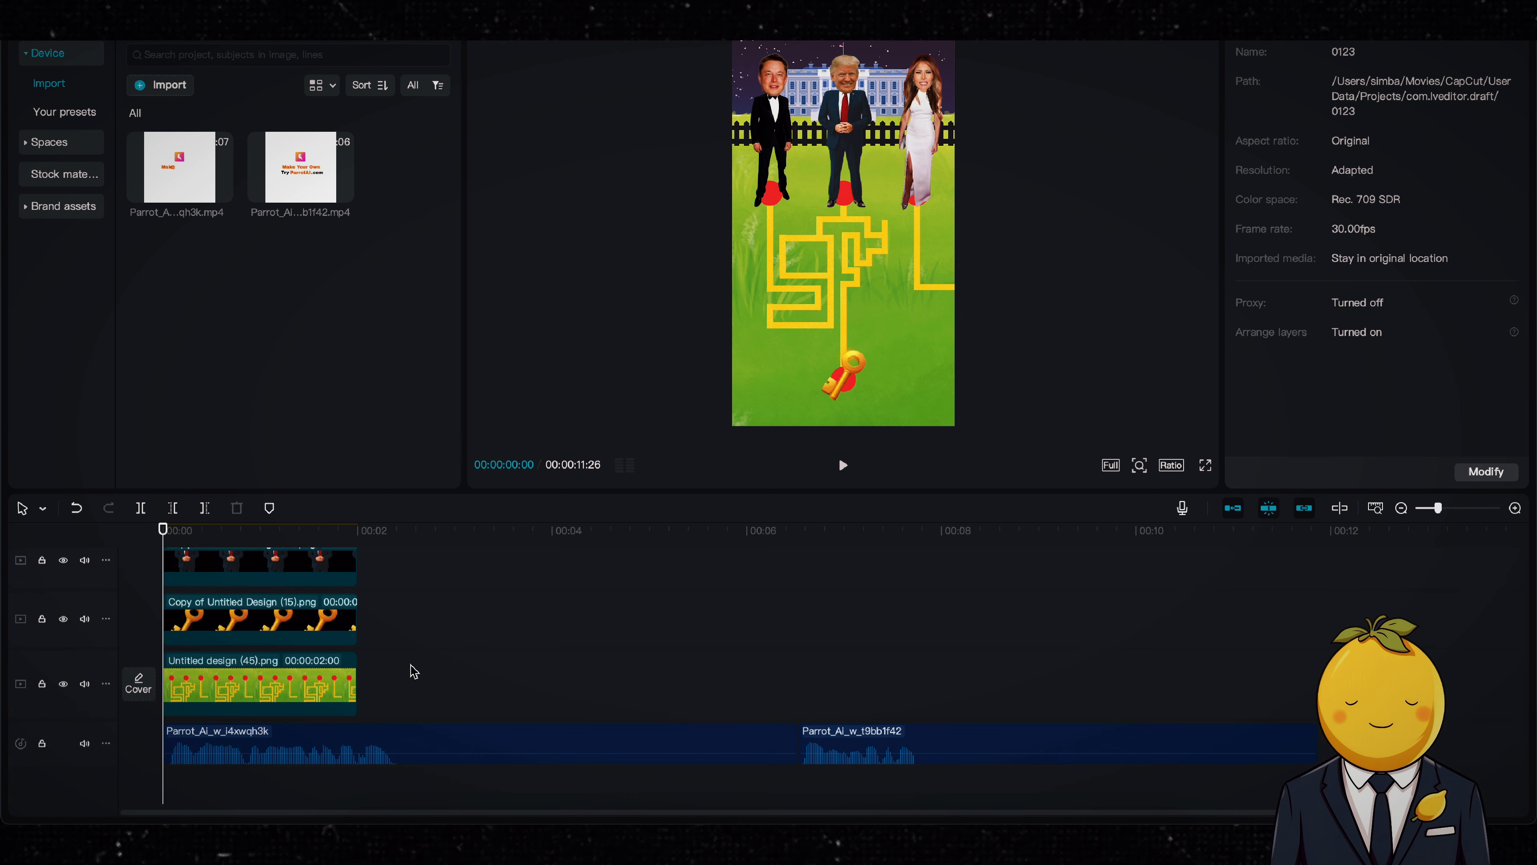
Step: Trim the silent tail off the end of each of the two Trump voice clips
key(space)
click(790, 743)
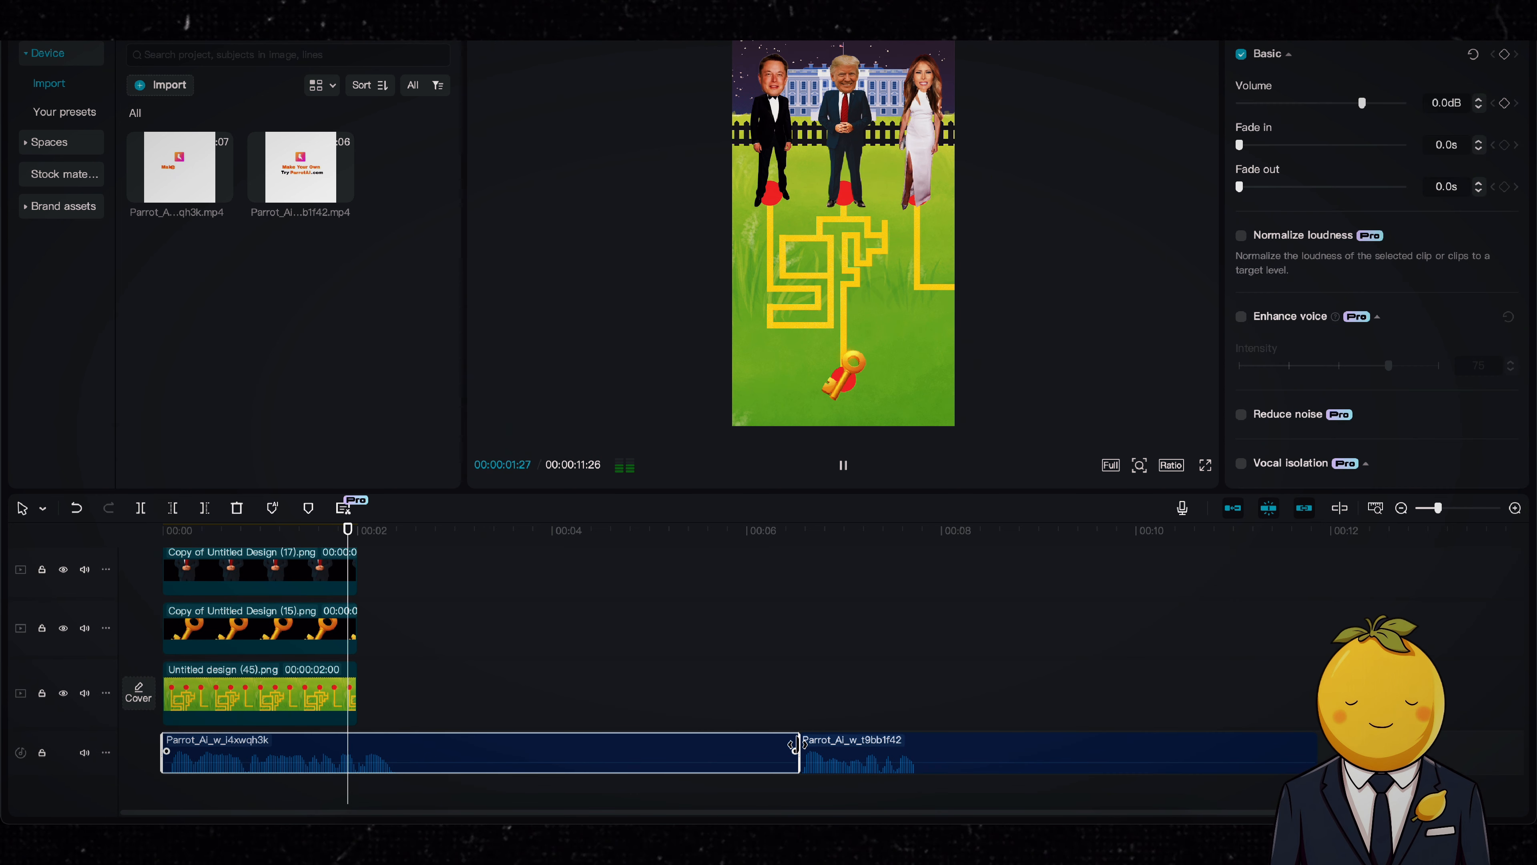
drag(794, 744, 383, 737)
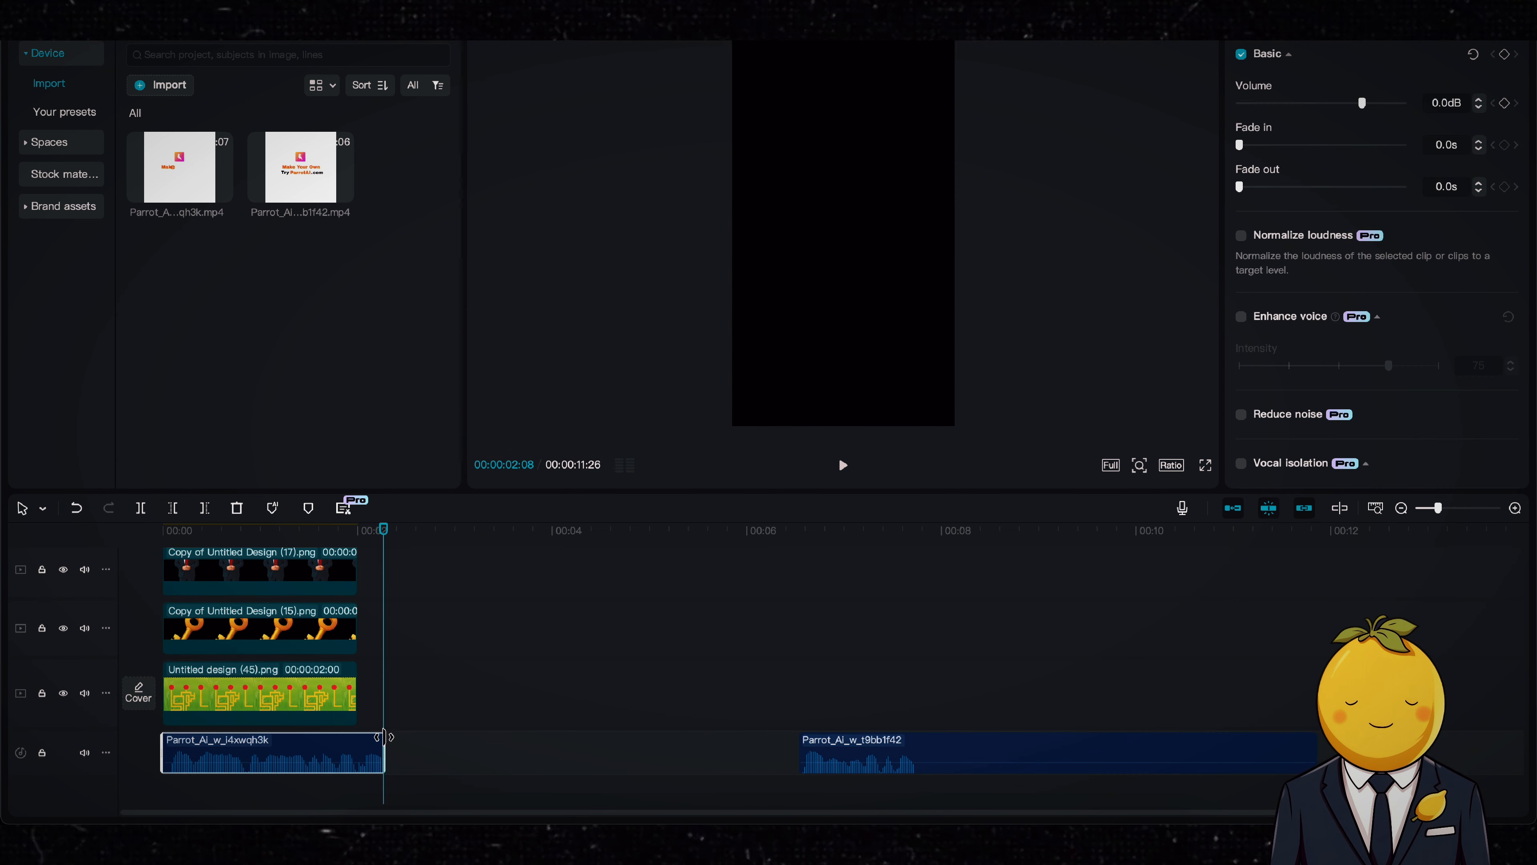
click(1247, 737)
drag(1315, 742, 921, 739)
Step: Select all image layers on the timeline and extend them together to a duration of 00:00:30:05
scroll(381, 629, up, 3)
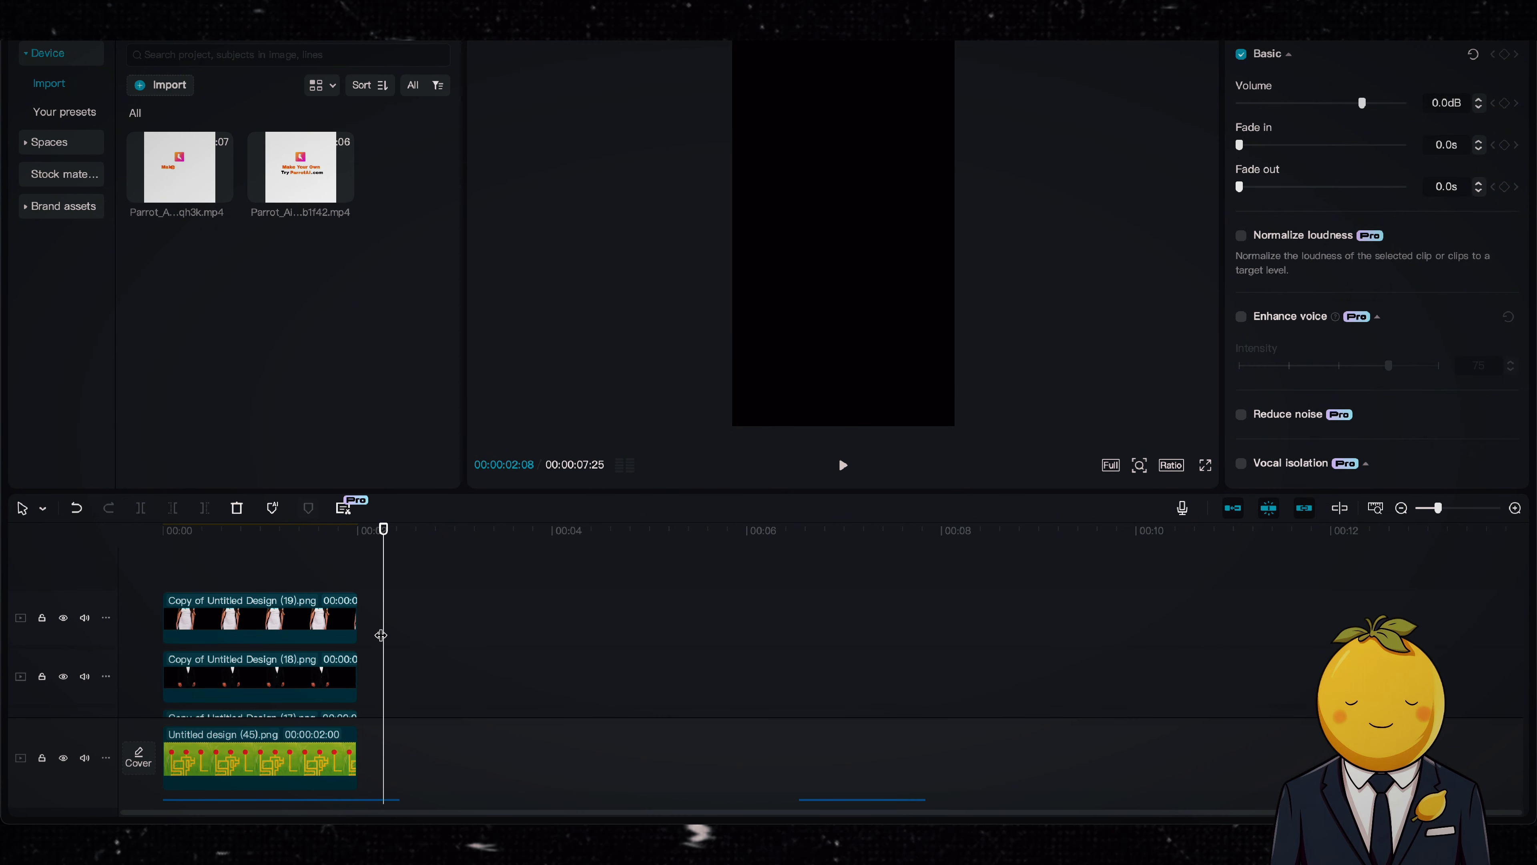
drag(387, 609, 315, 609)
drag(417, 599, 330, 806)
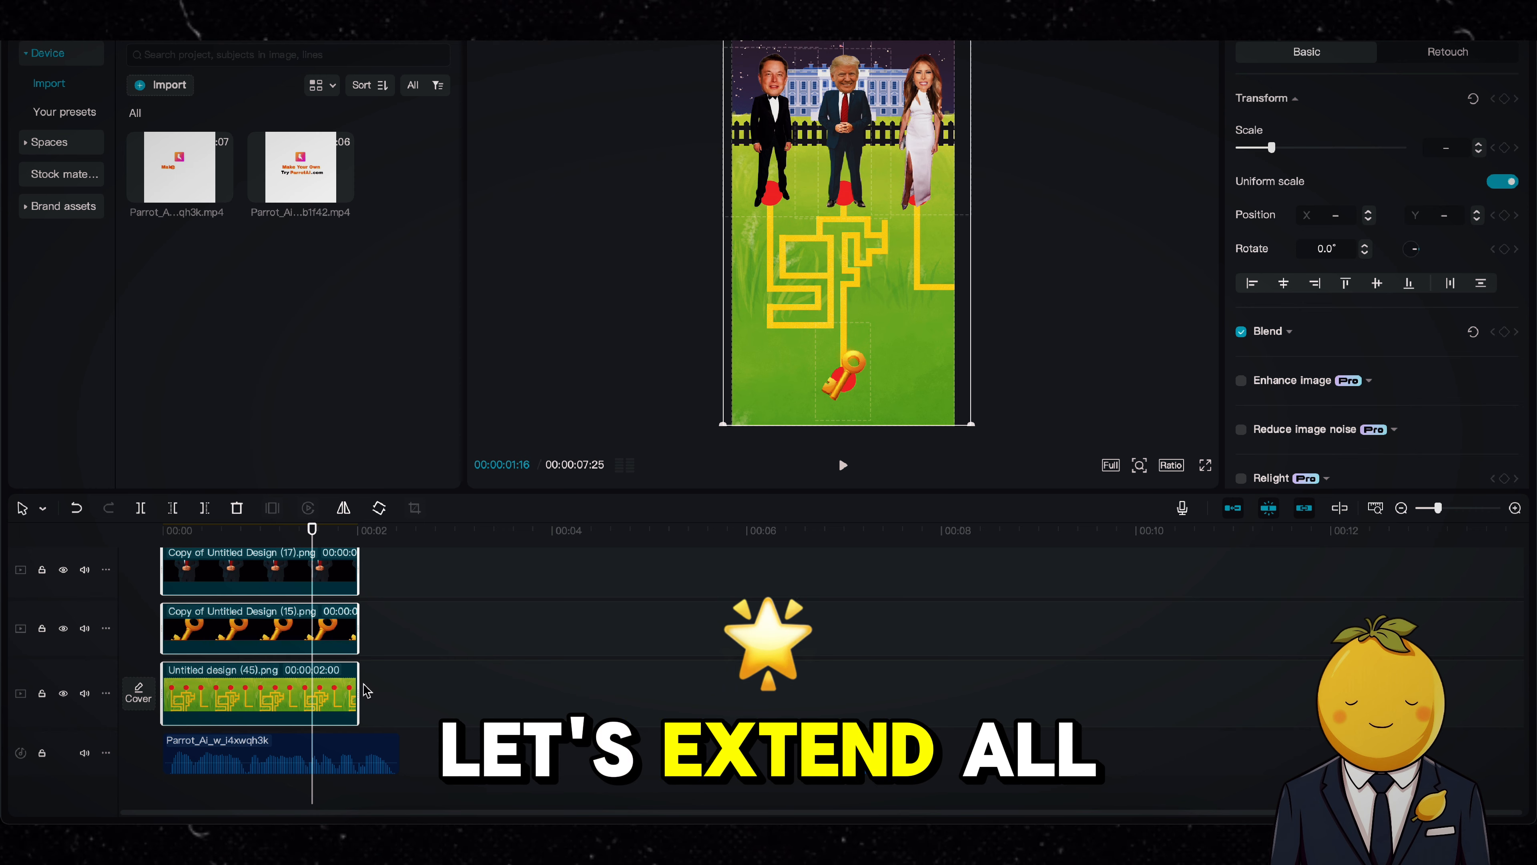
mouse_move(360, 694)
mouse_down()
mouse_move(417, 677)
mouse_move(1332, 687)
mouse_move(737, 691)
mouse_move(800, 690)
mouse_up()
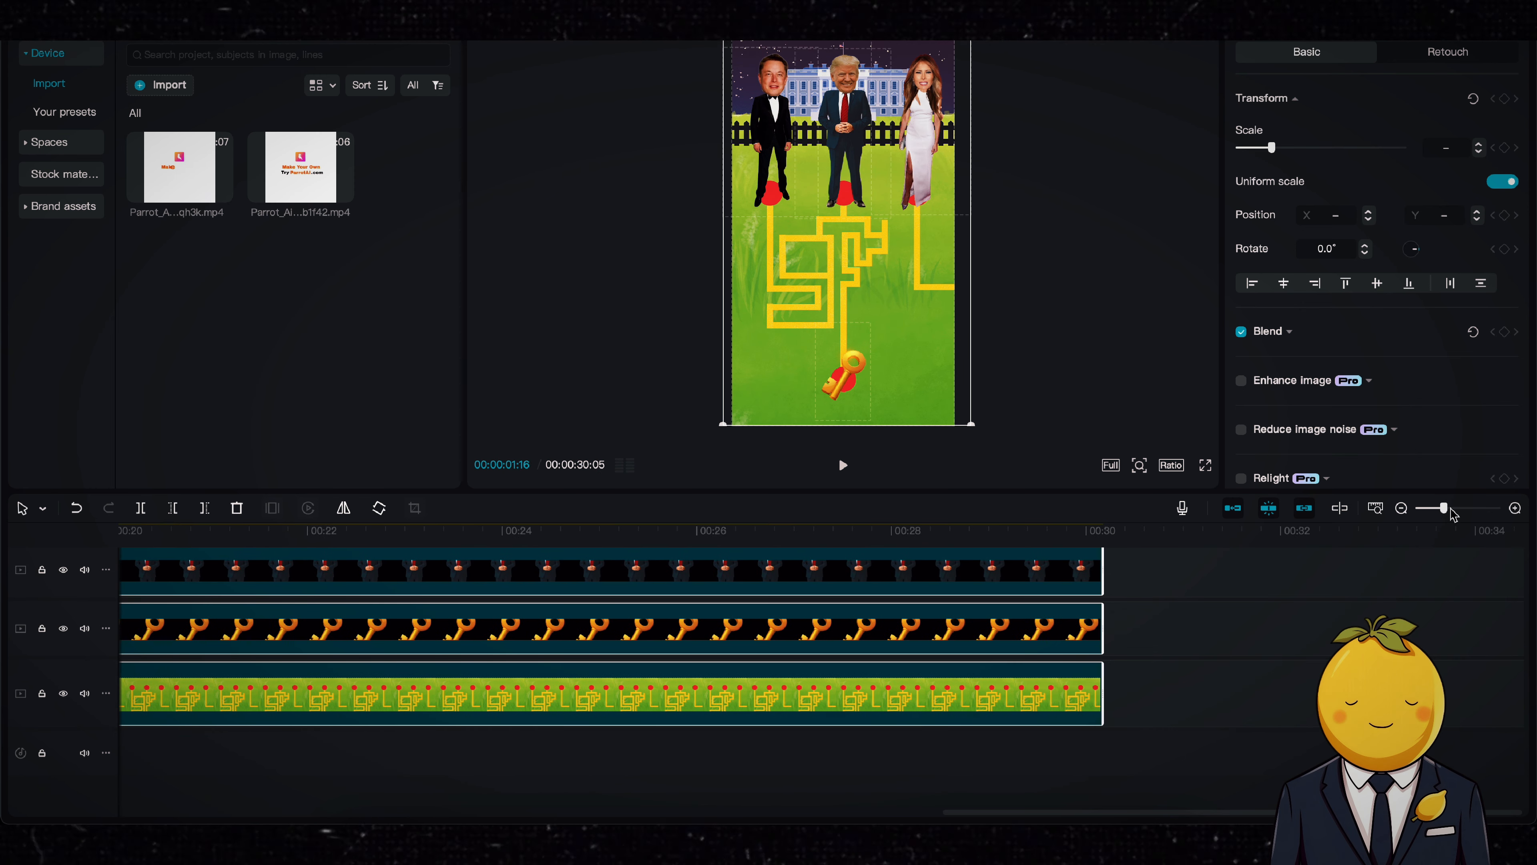
drag(1444, 510, 1430, 510)
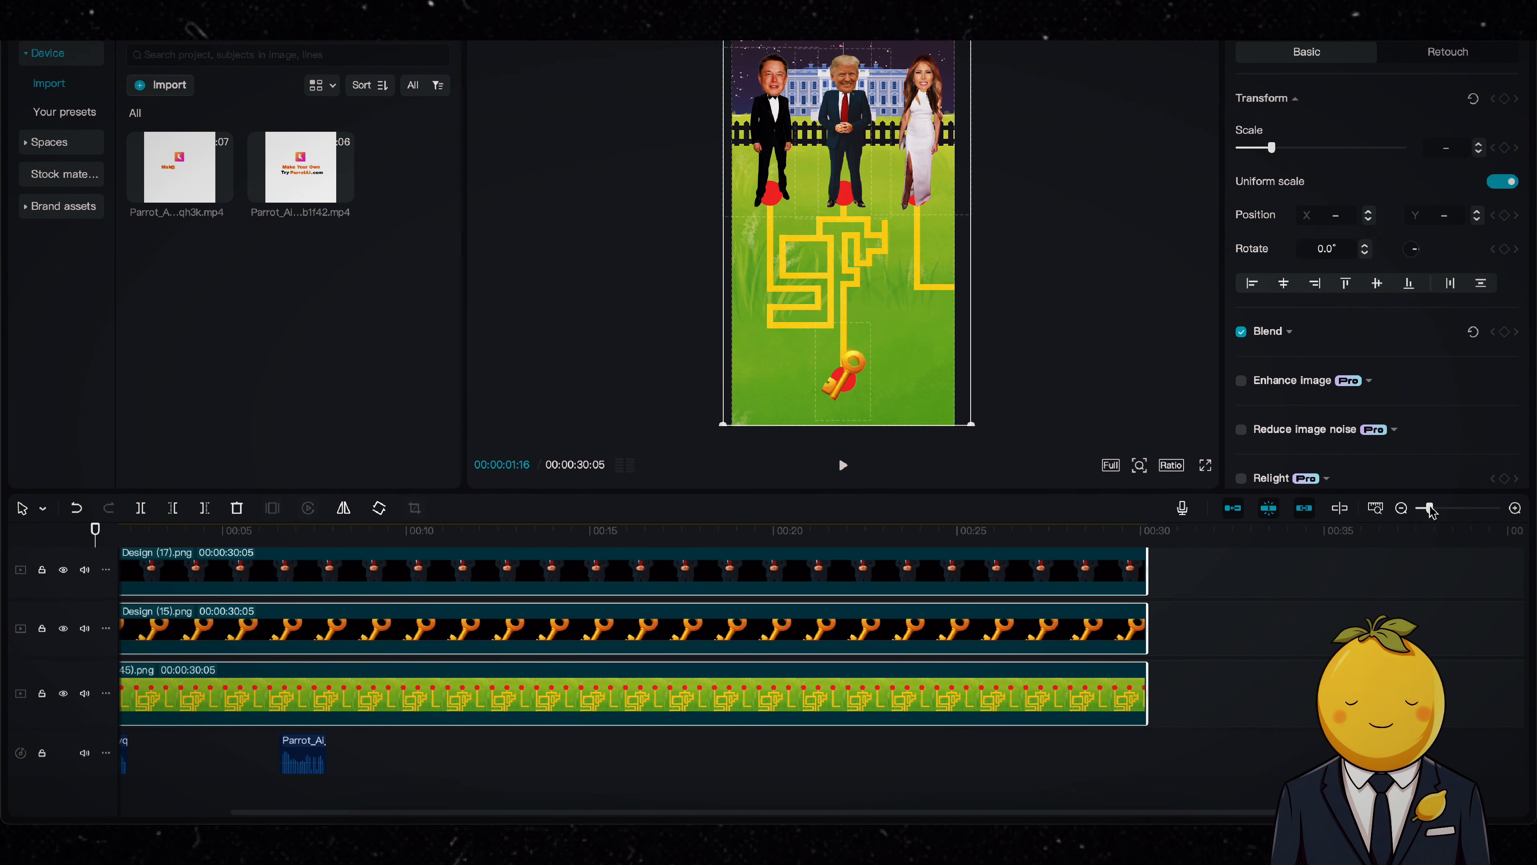
scroll(765, 618, left, 3)
scroll(766, 618, left, 1)
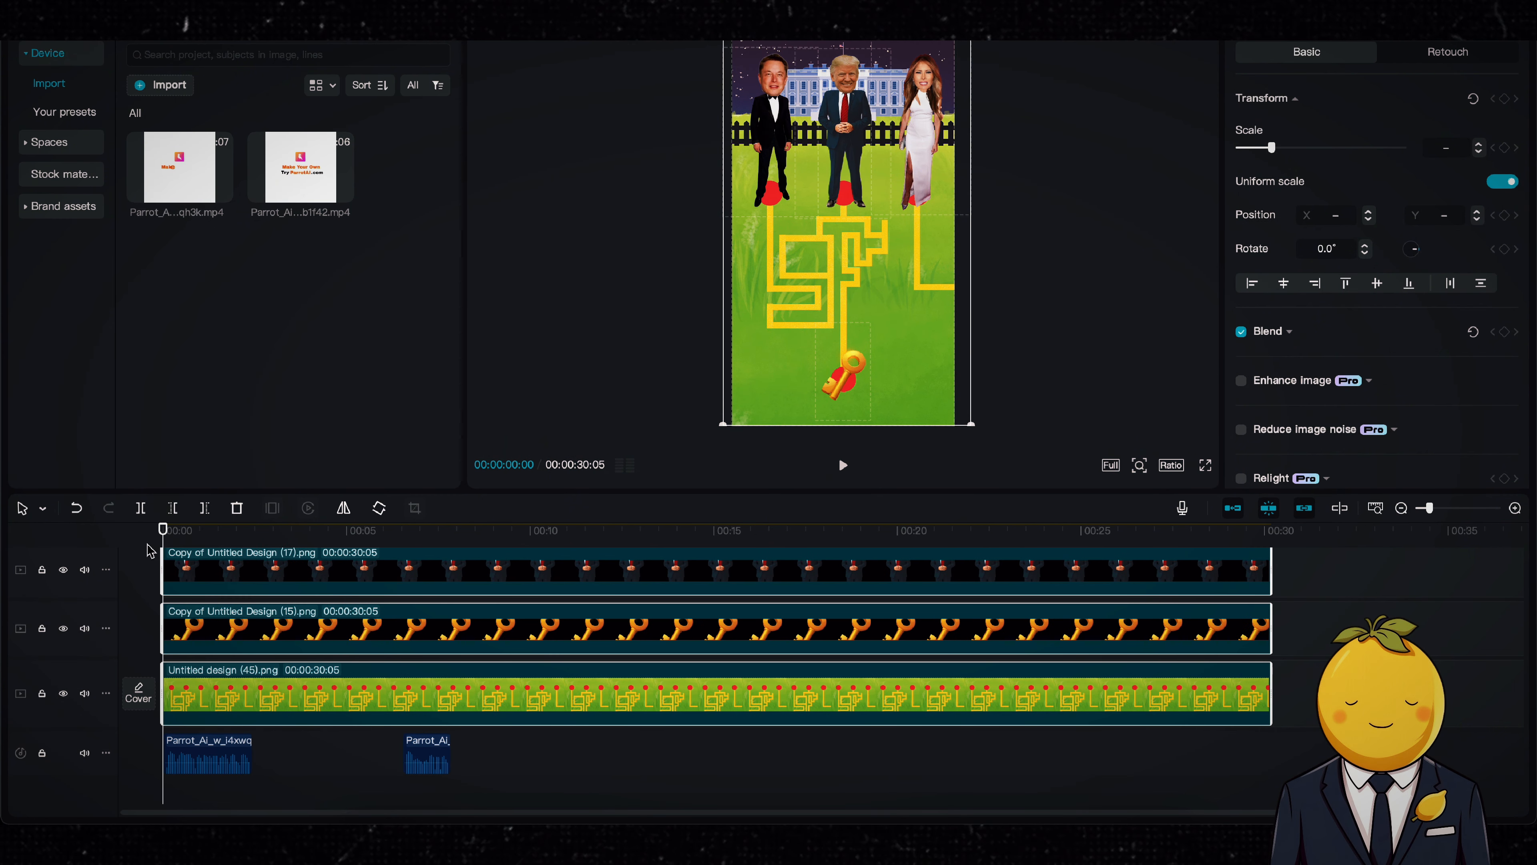
Step: Move the first Trump voice clip slightly later so it starts just after the beginning of the timeline
click(178, 532)
click(222, 751)
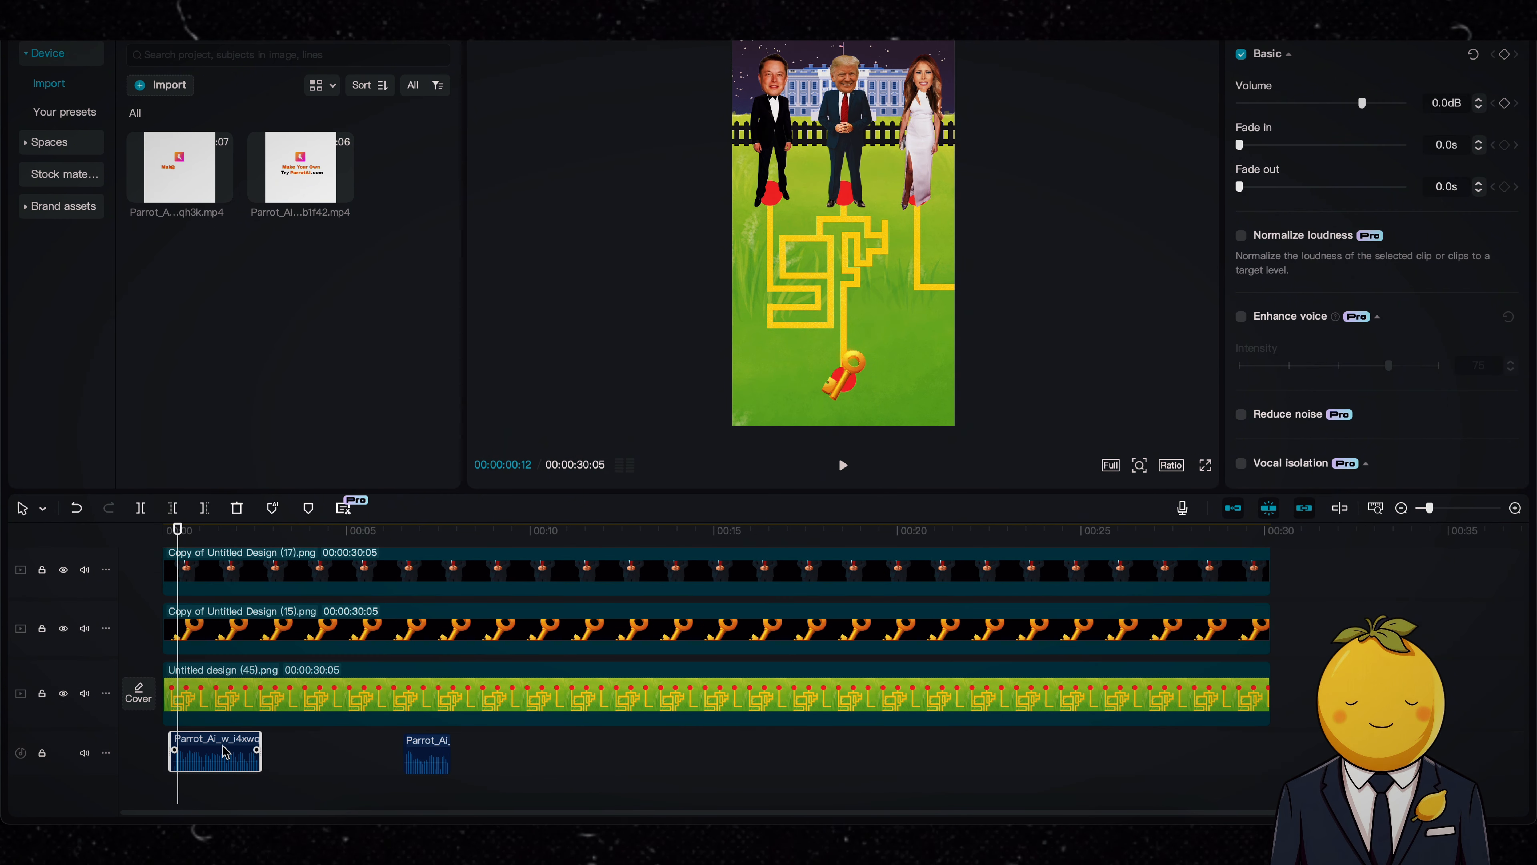
drag(225, 752, 225, 753)
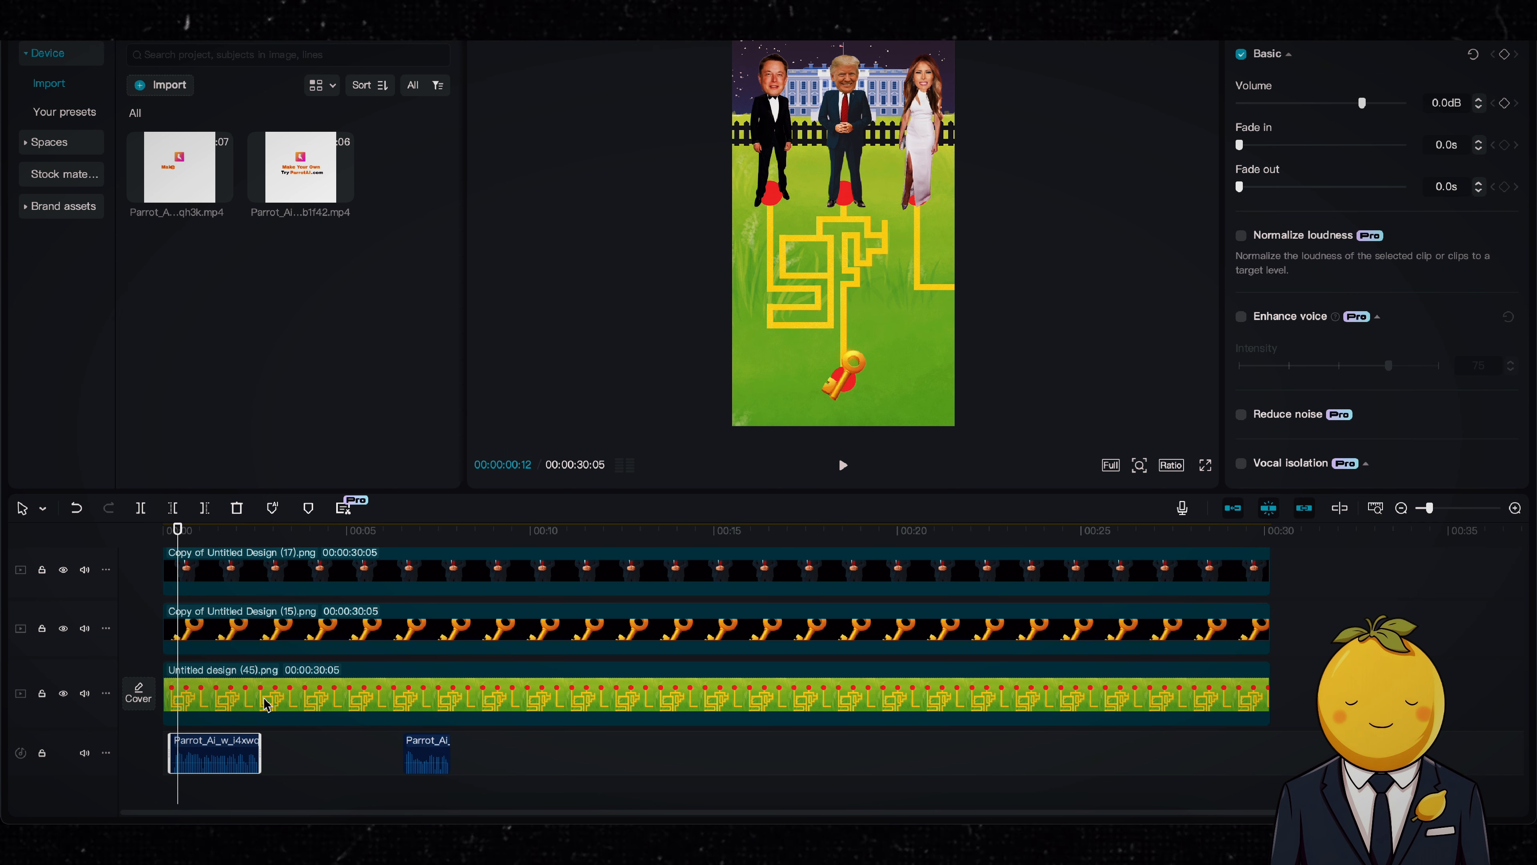
Step: Split the Trump image layer at 00:00:02:19, where the first voice clip ends
drag(178, 531, 259, 530)
key(b)
click(260, 636)
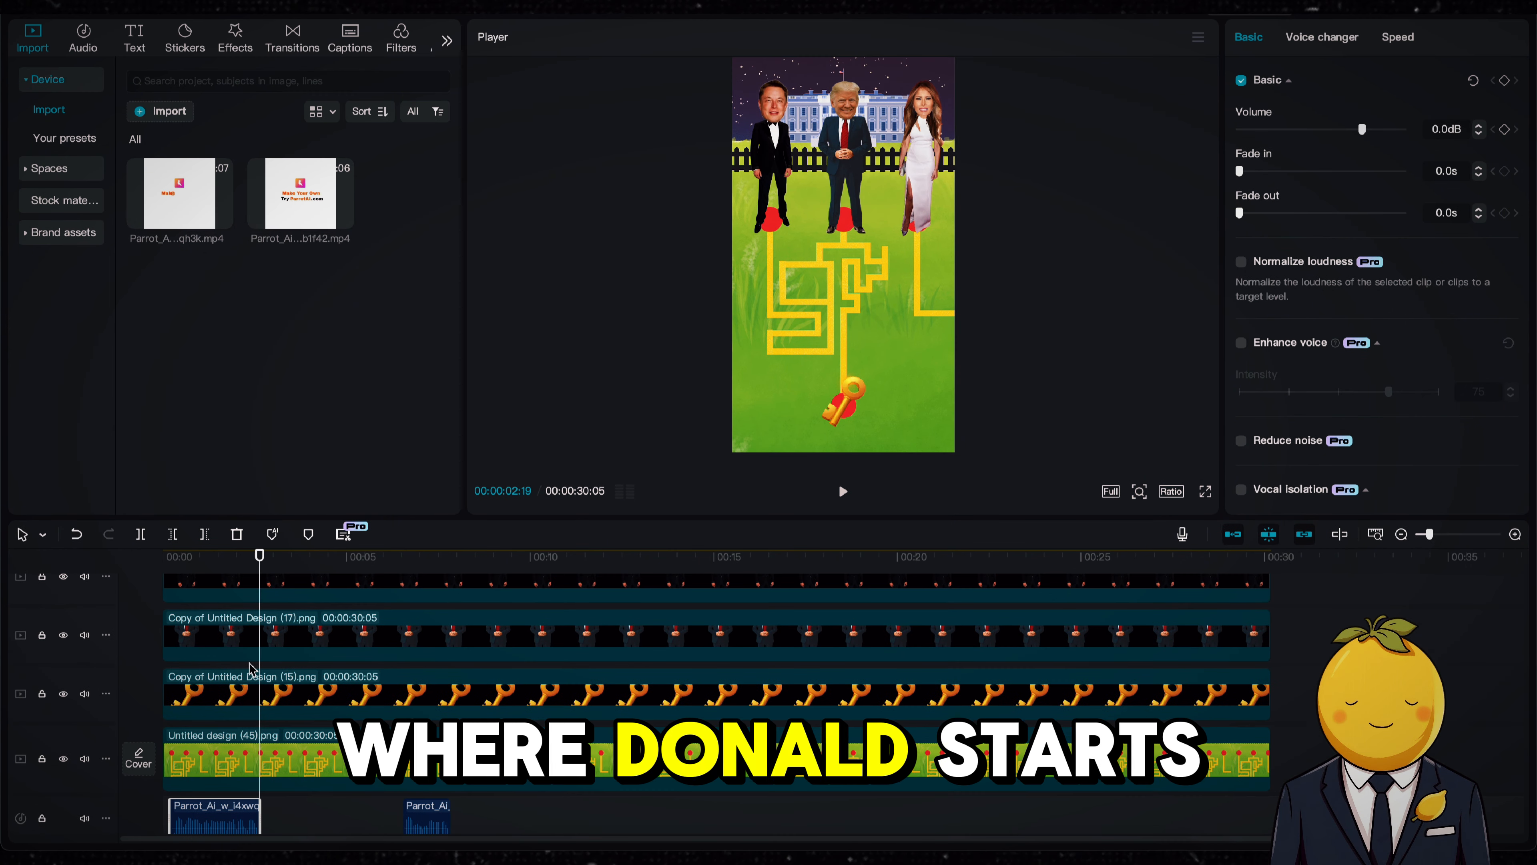
Step: Browse the Motion and Nightclub video effects for the first Trump segment, preview a Nightclub swing effect, and undo back past the split
click(226, 634)
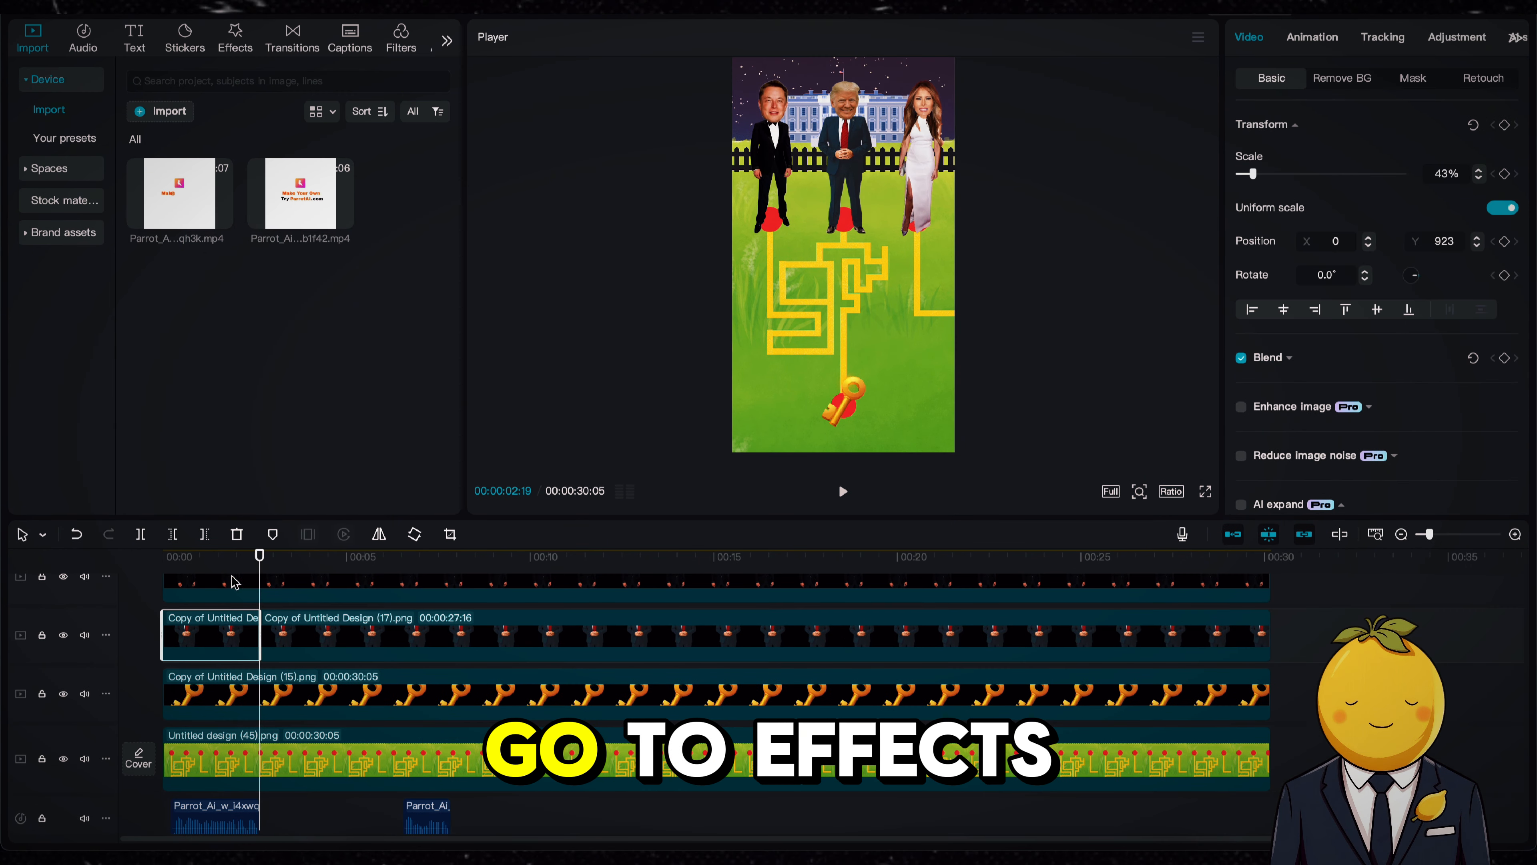
click(231, 27)
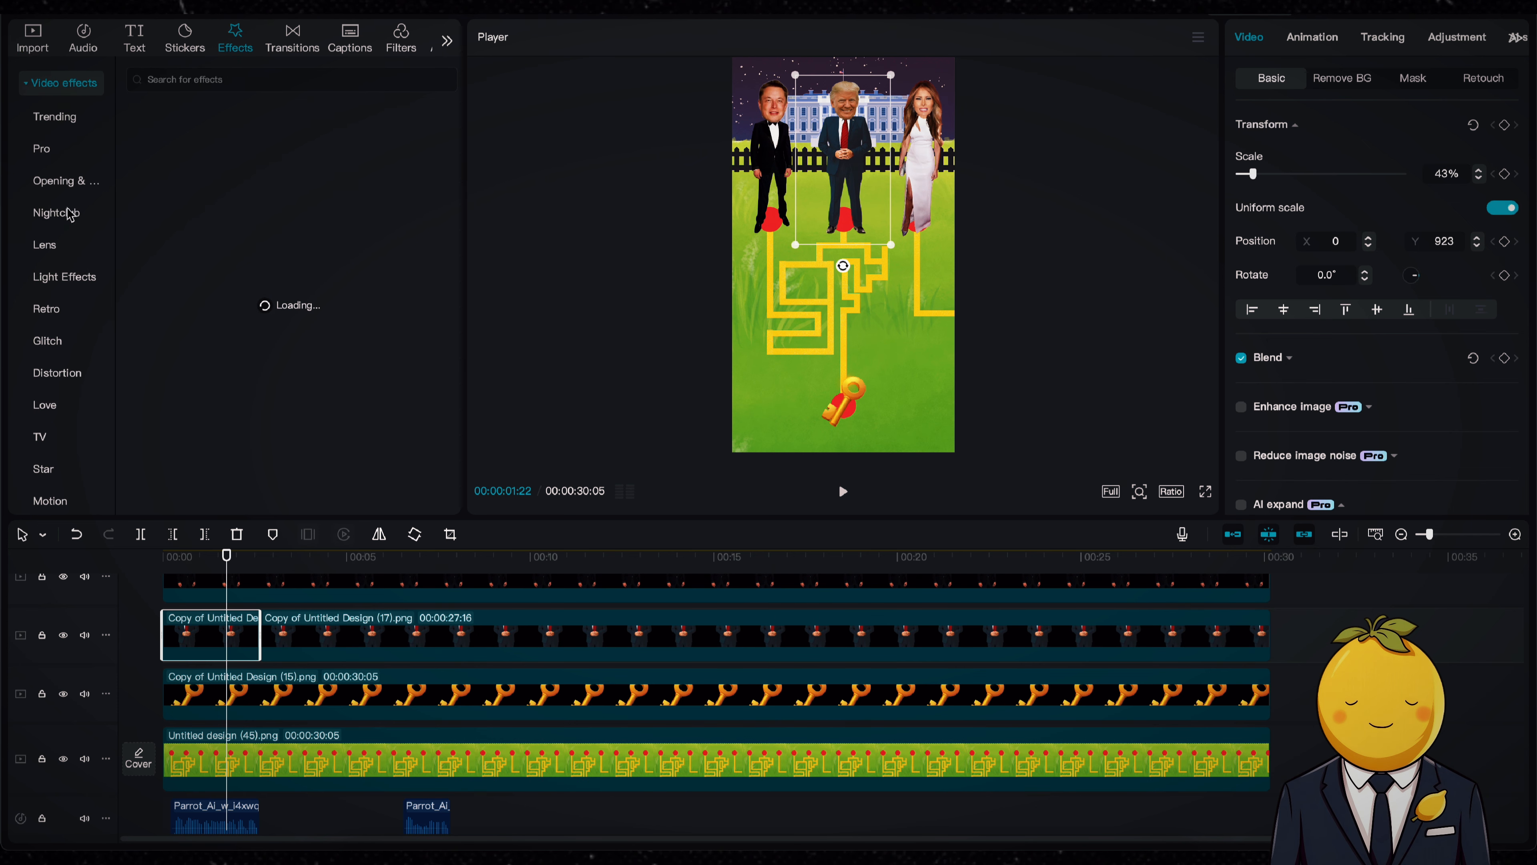
scroll(37, 273, down, 2)
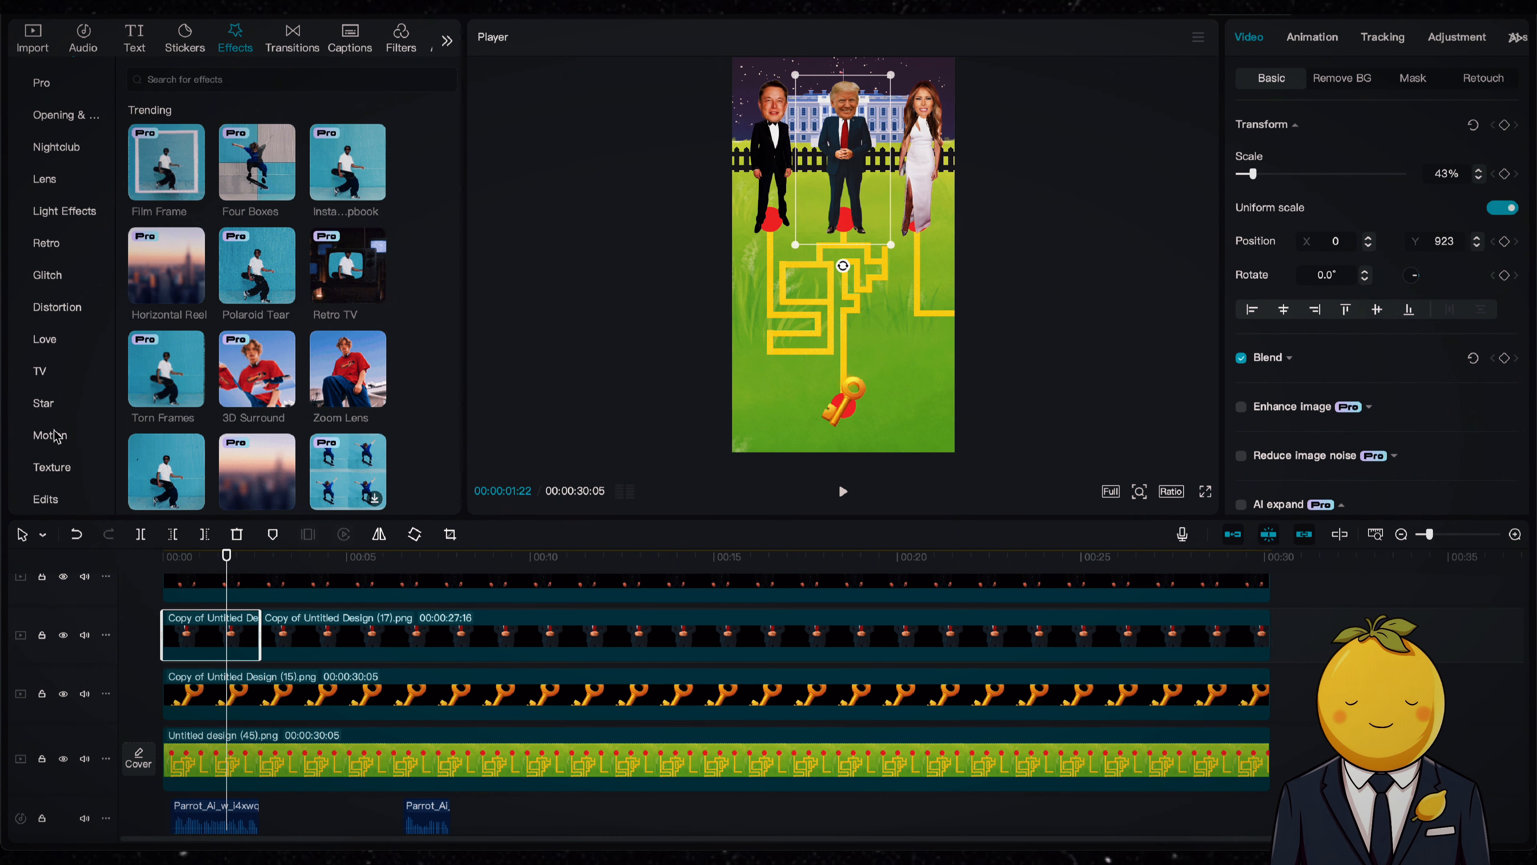
click(53, 435)
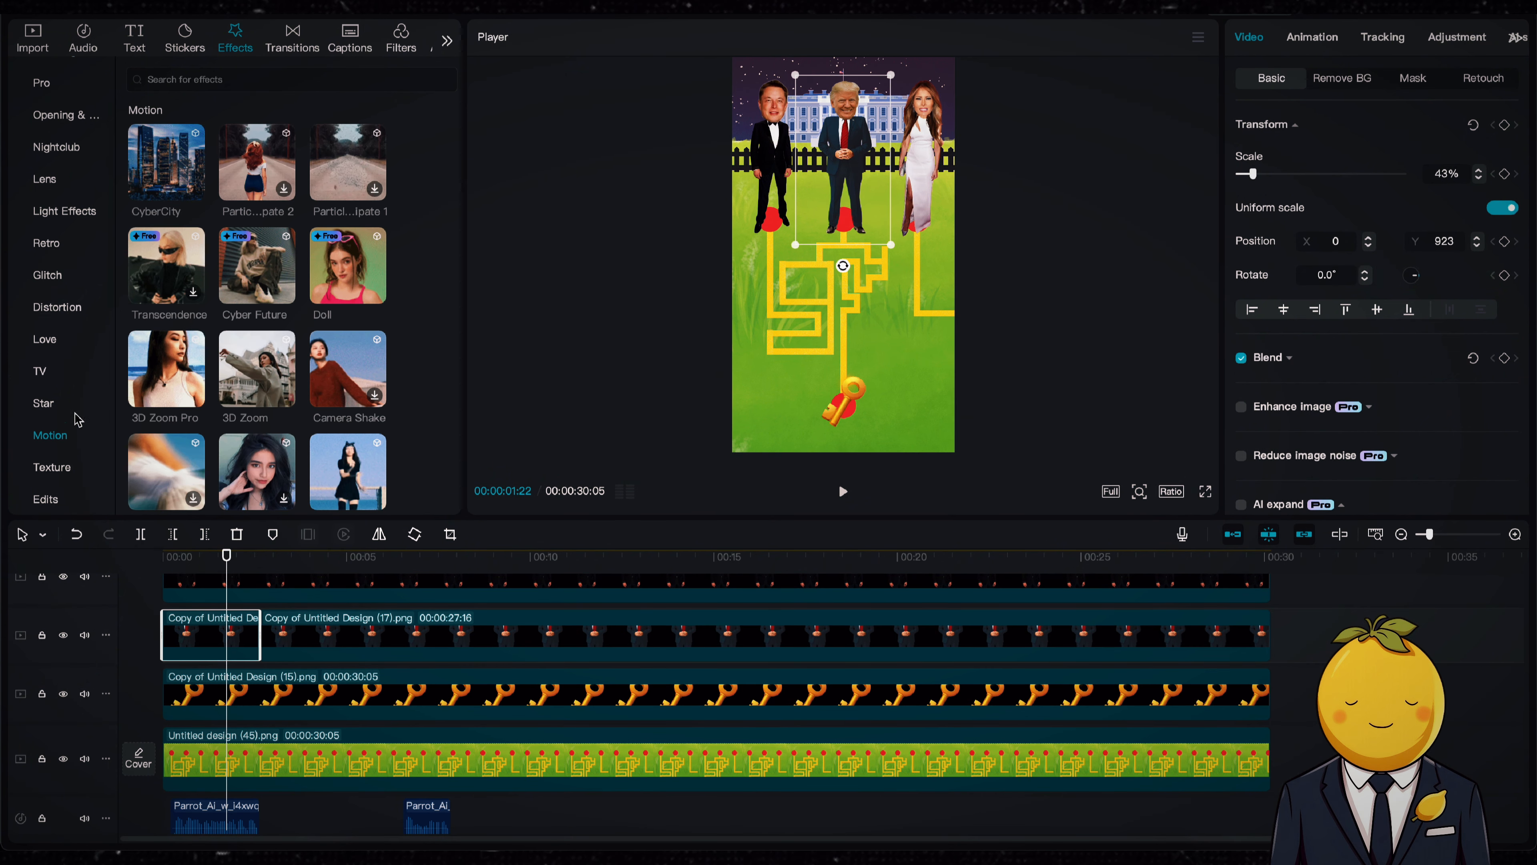
scroll(65, 314, up, 1)
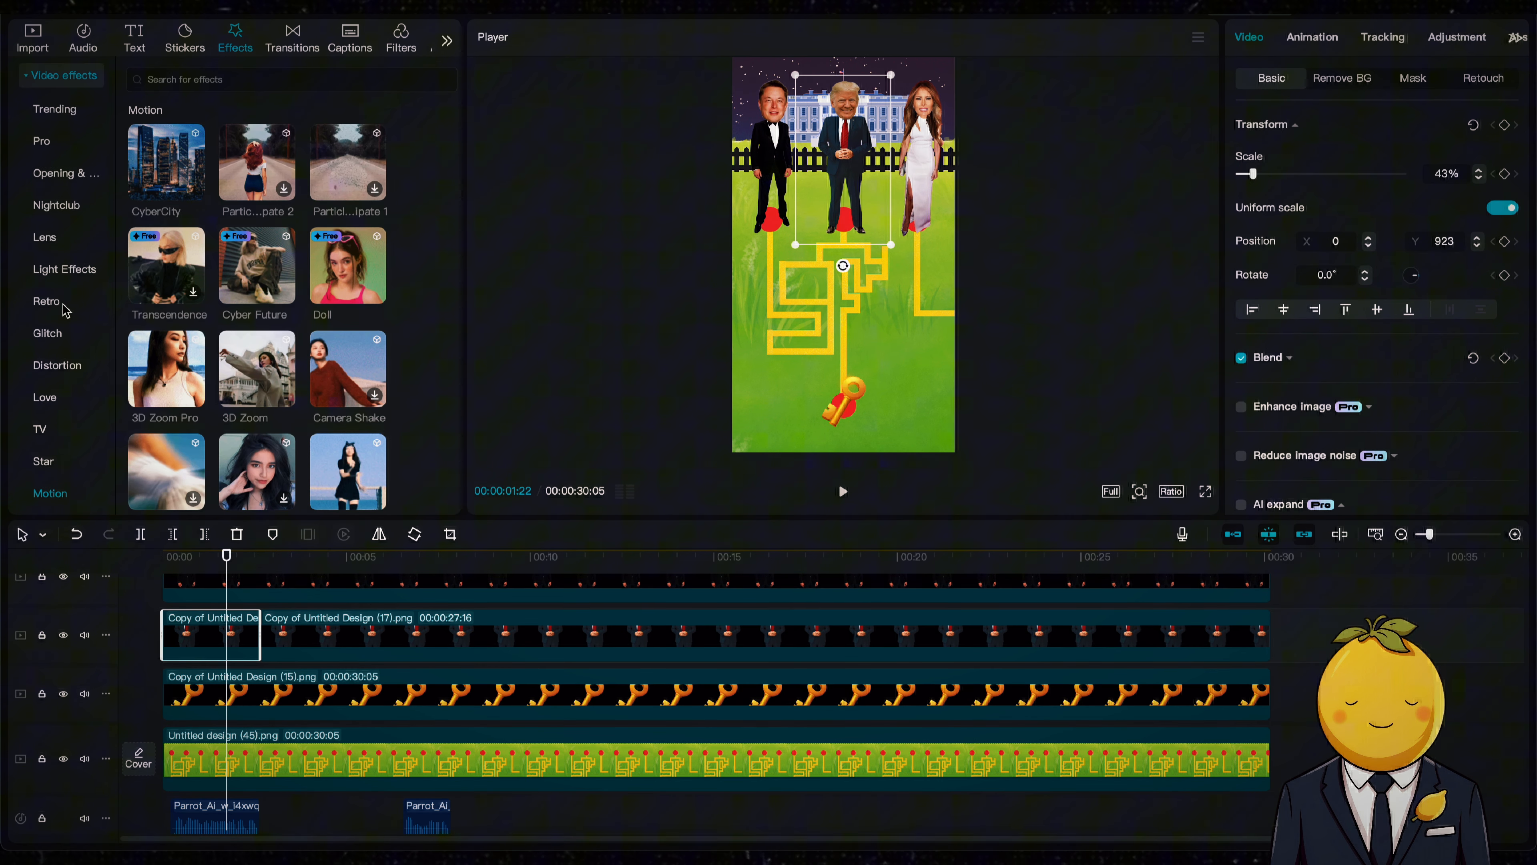
click(66, 205)
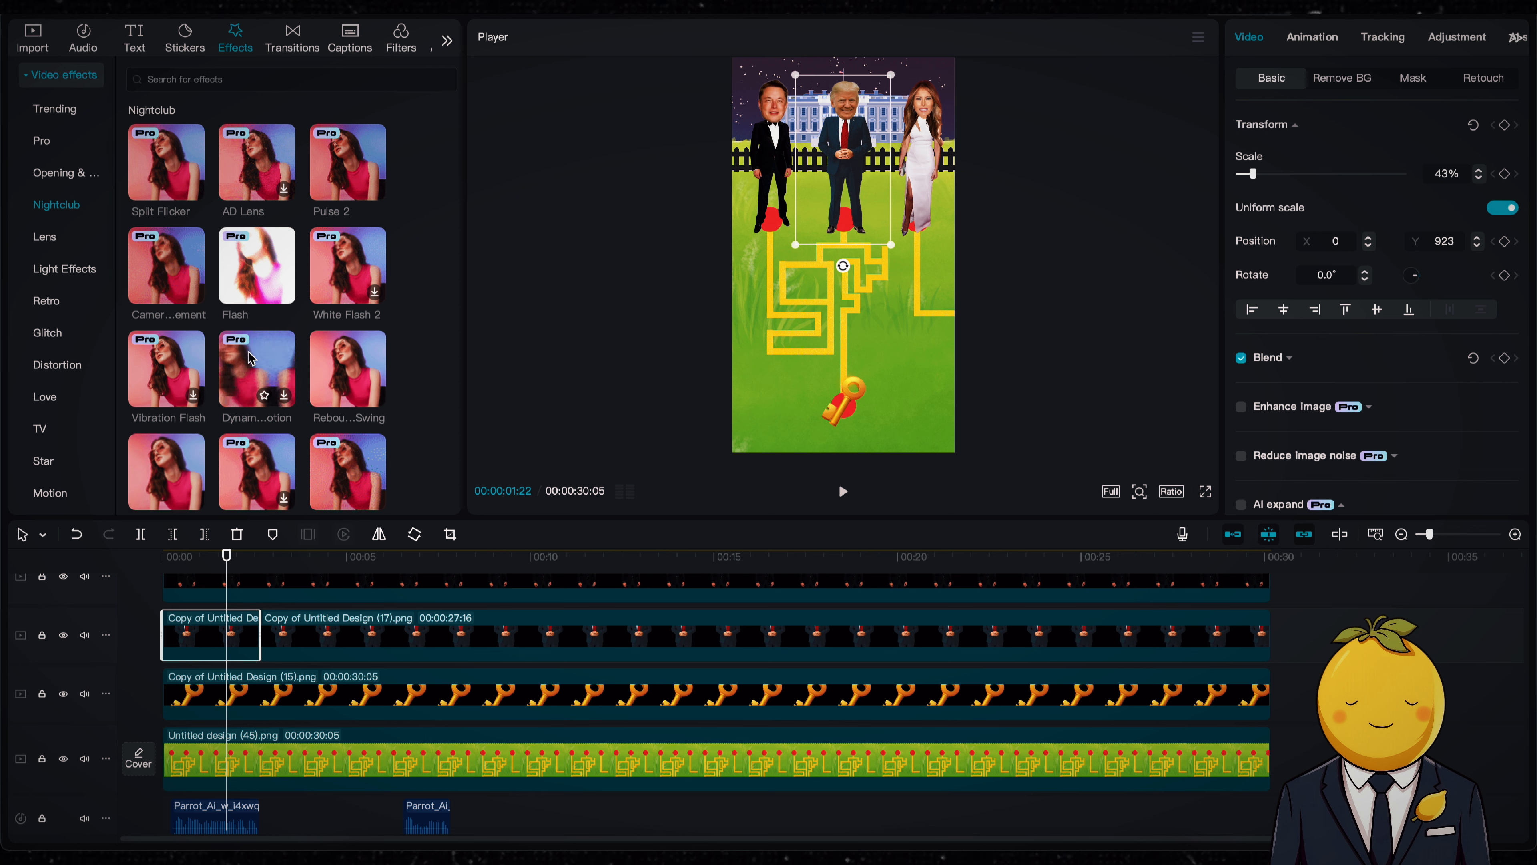
click(348, 371)
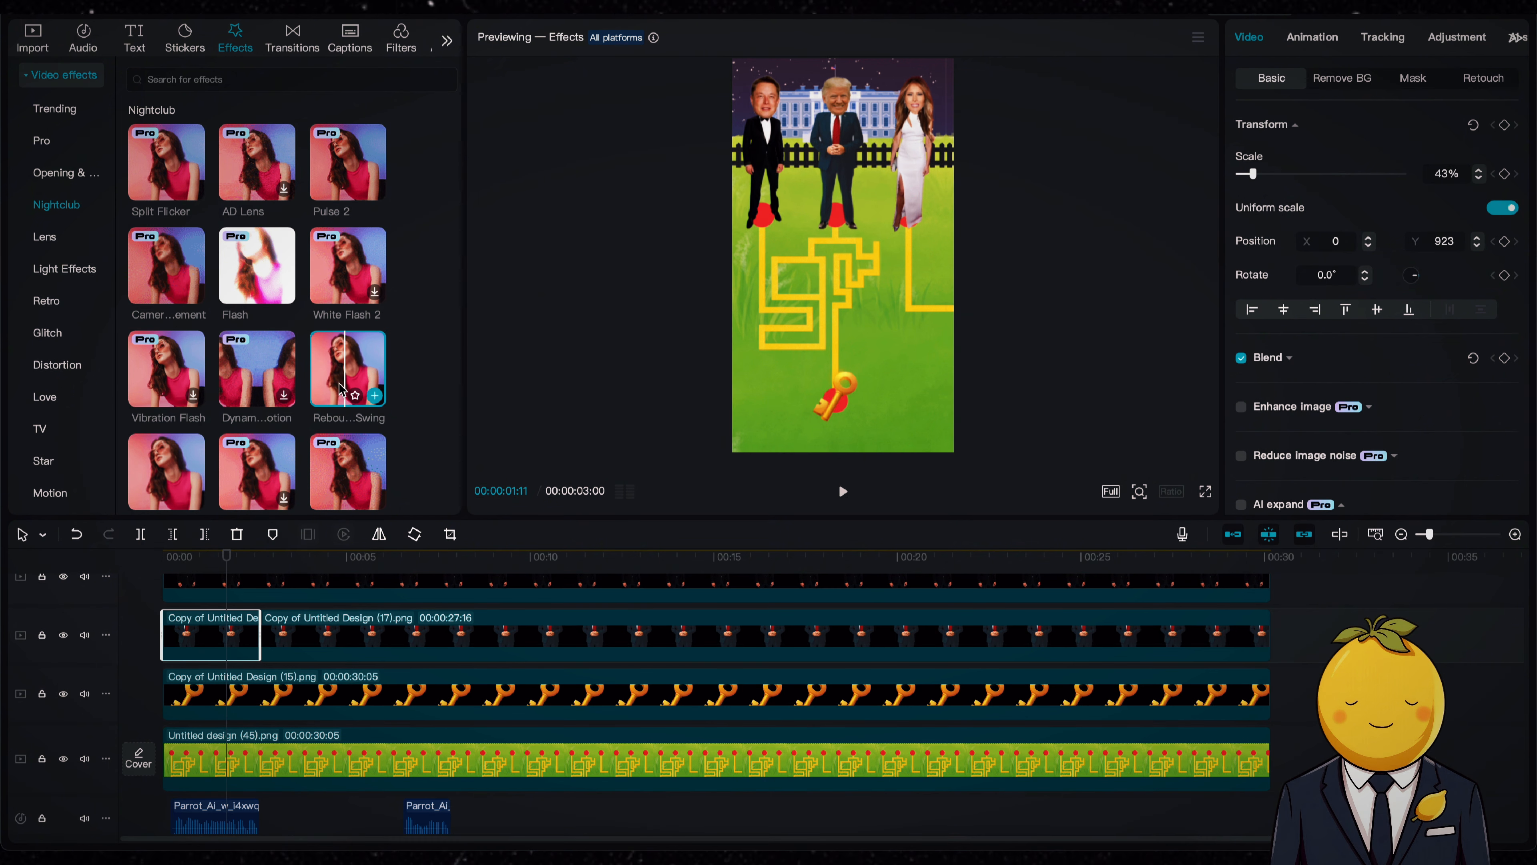
key(ctrl+z)
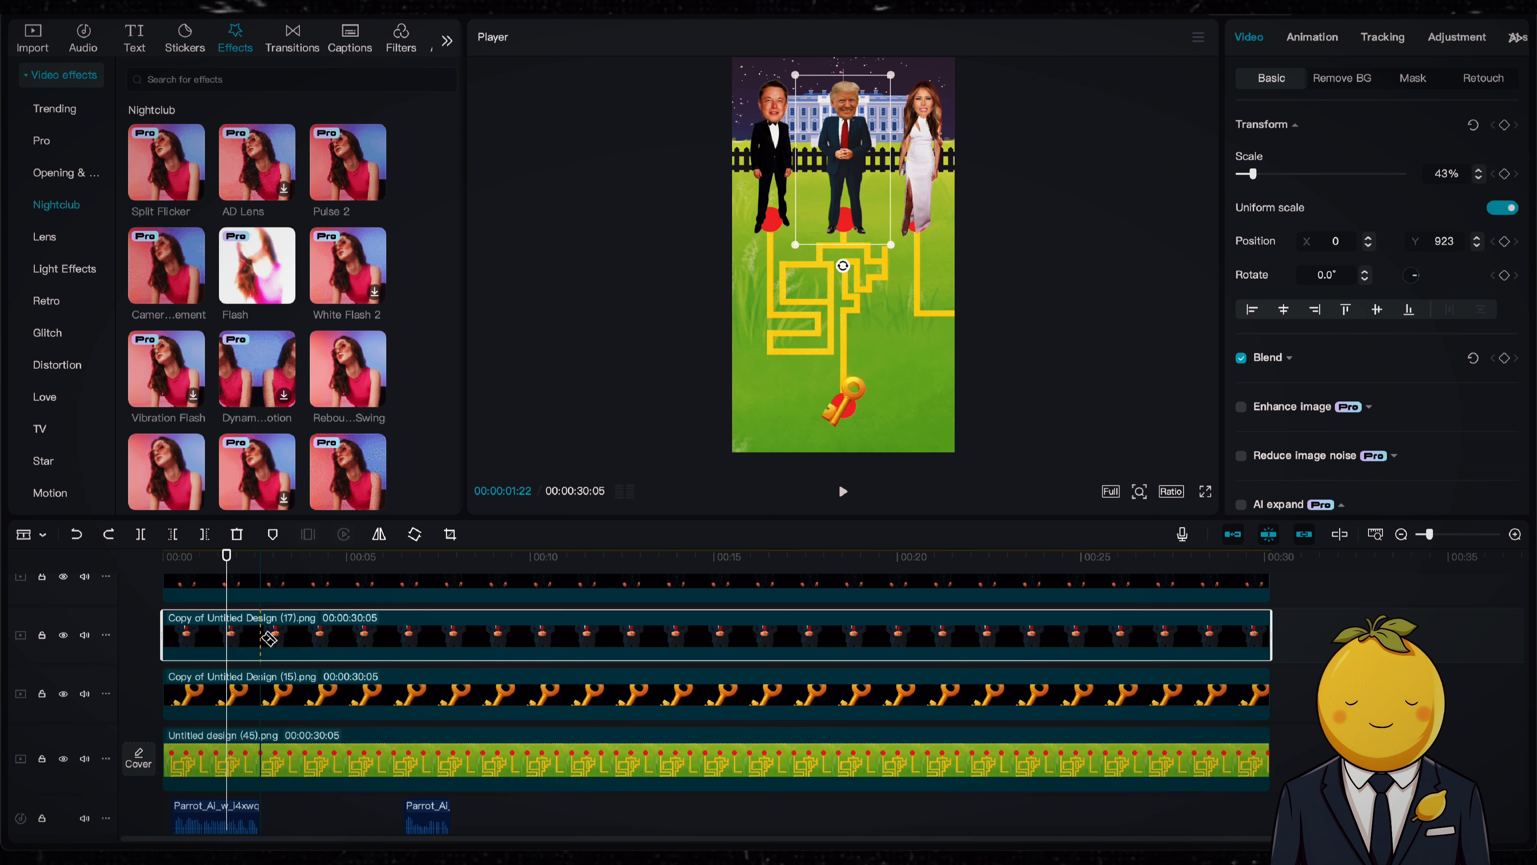
Step: Split the Trump image layer again at the end of the first voice clip and select its first segment
click(262, 637)
key(a)
click(212, 635)
Step: Browse the Nightclub effects and apply Flash Bounce to the first segment of the Trump layer
mouse_move(350, 388)
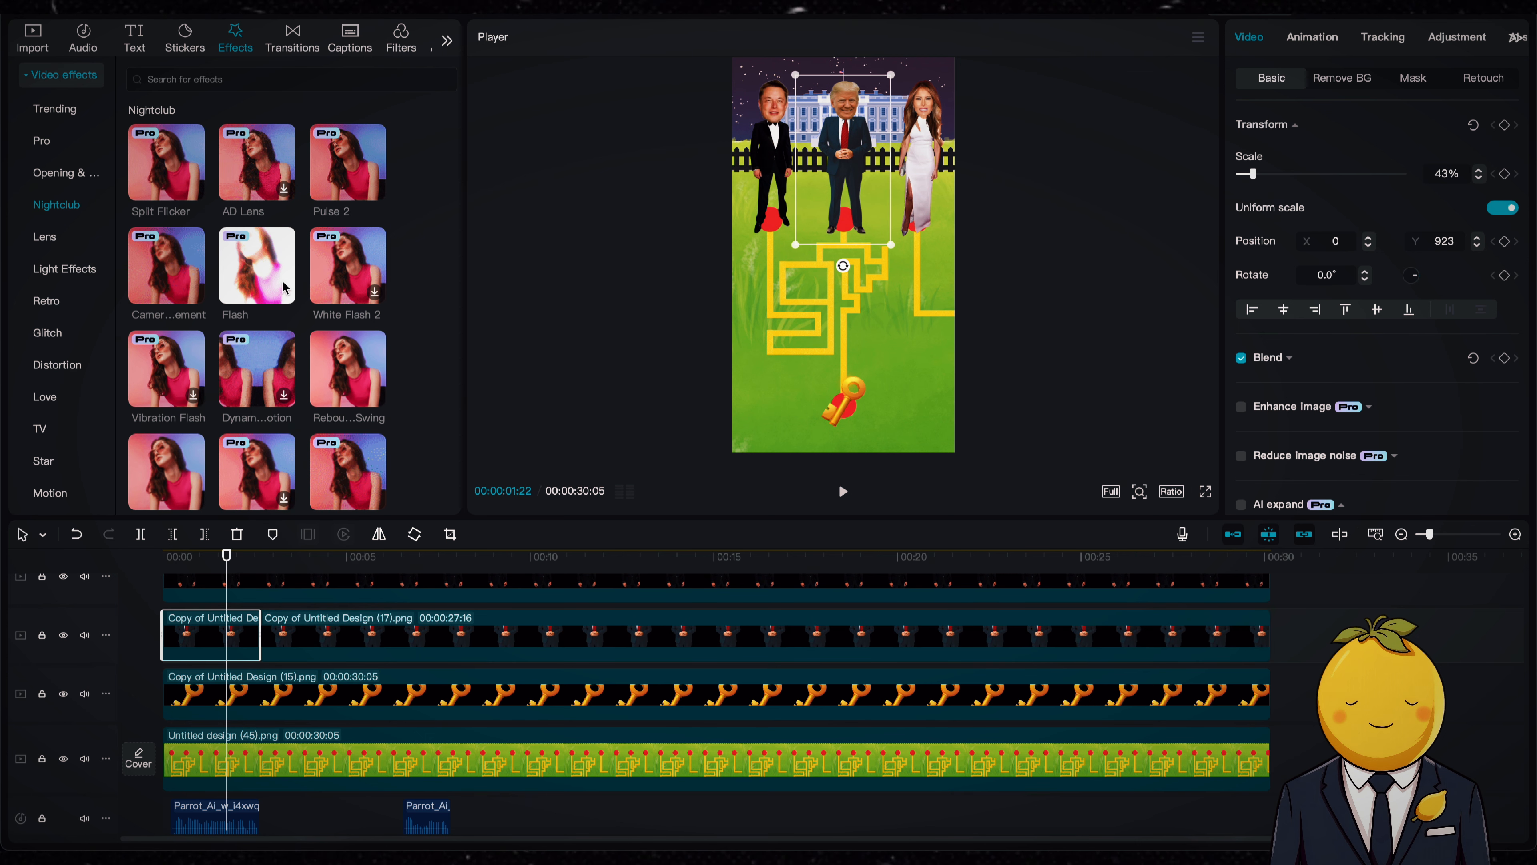
mouse_move(175, 195)
mouse_move(334, 174)
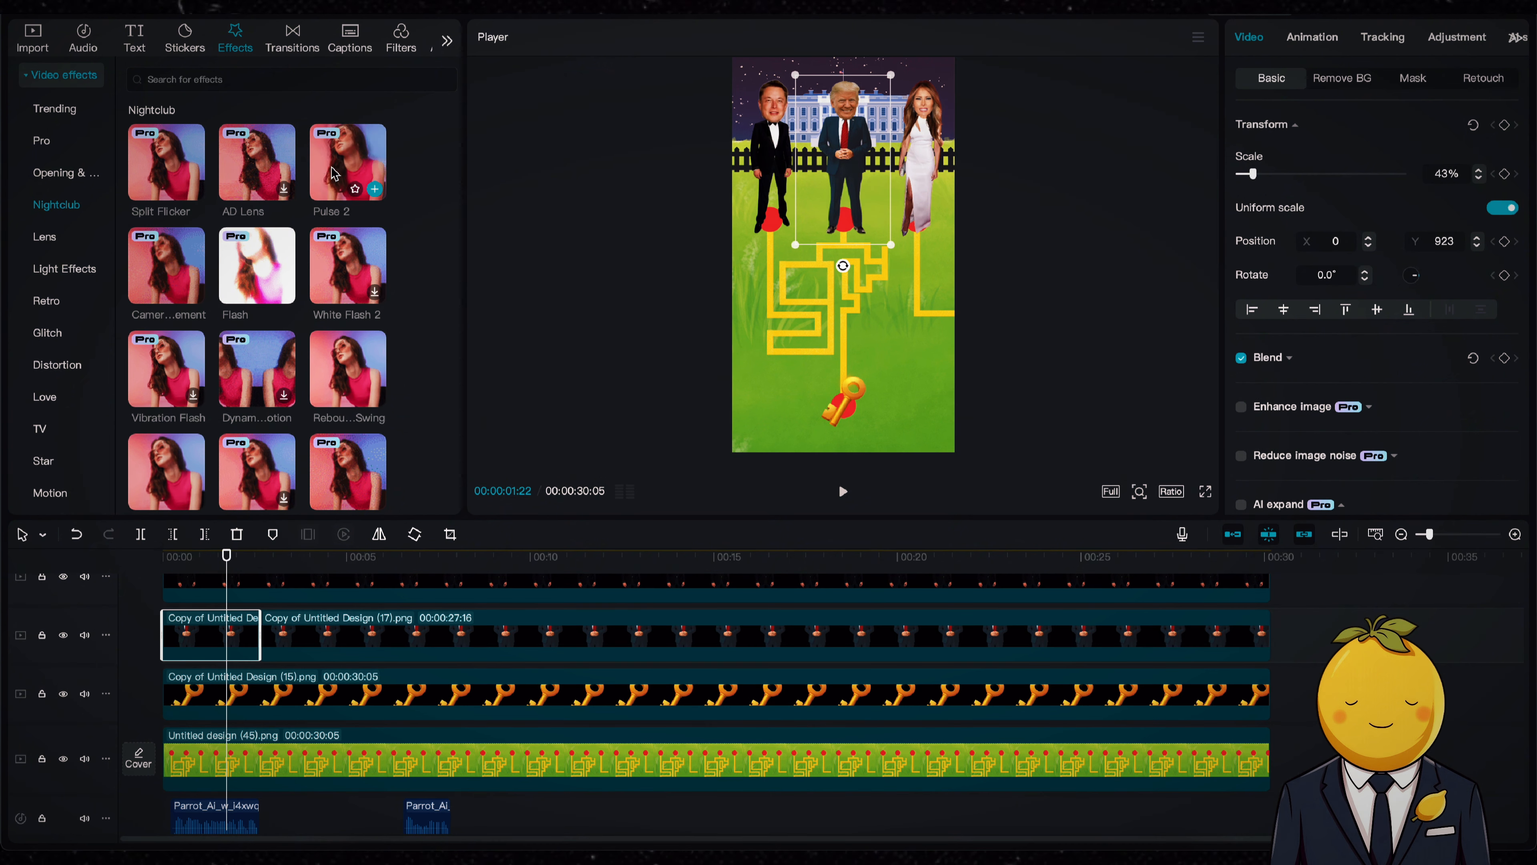
scroll(248, 424, down, 1)
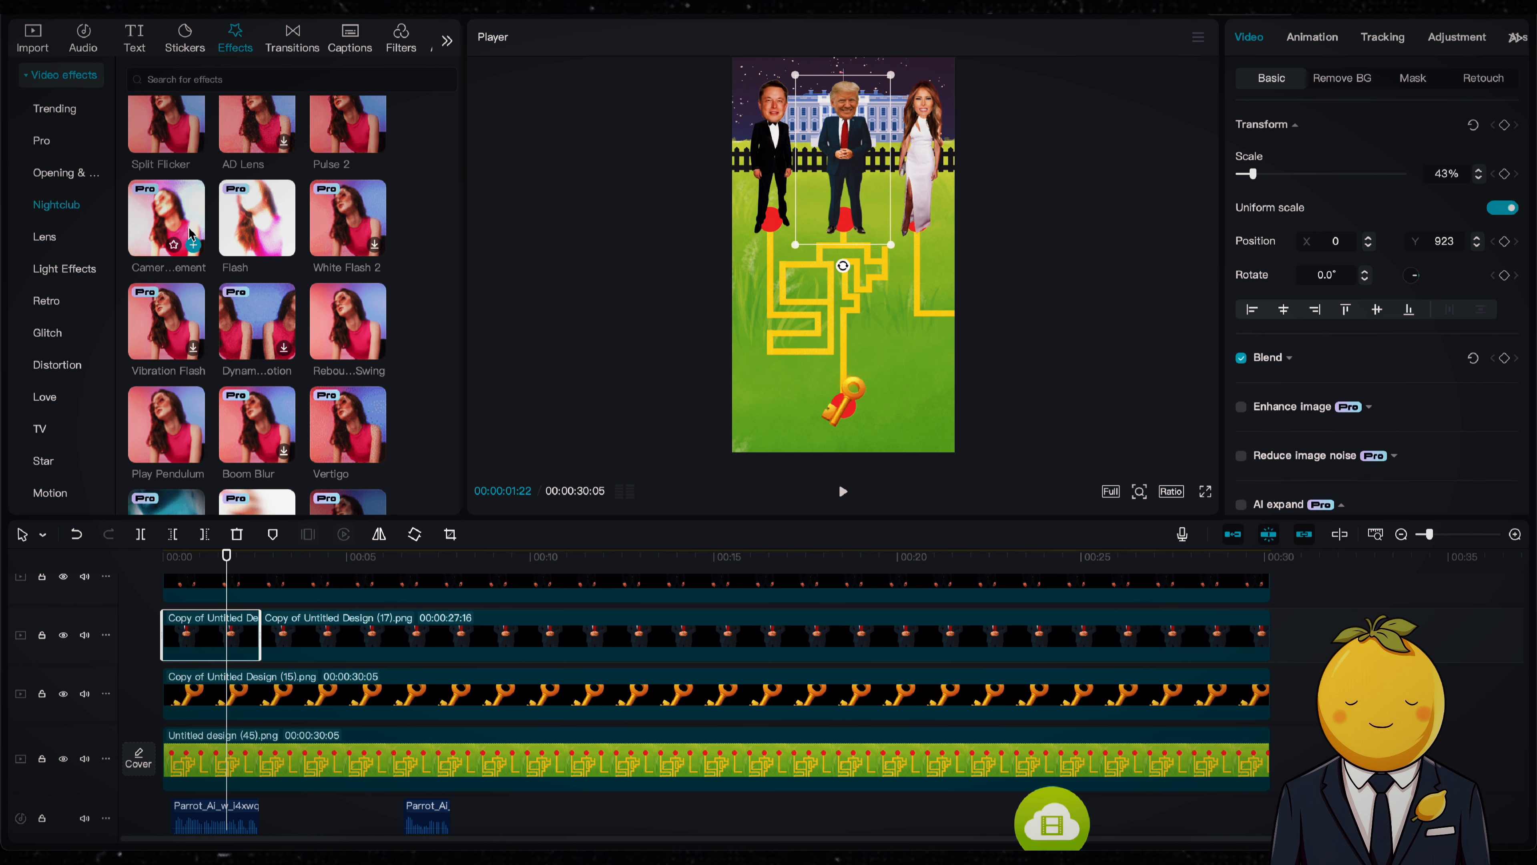
scroll(254, 327, down, 4)
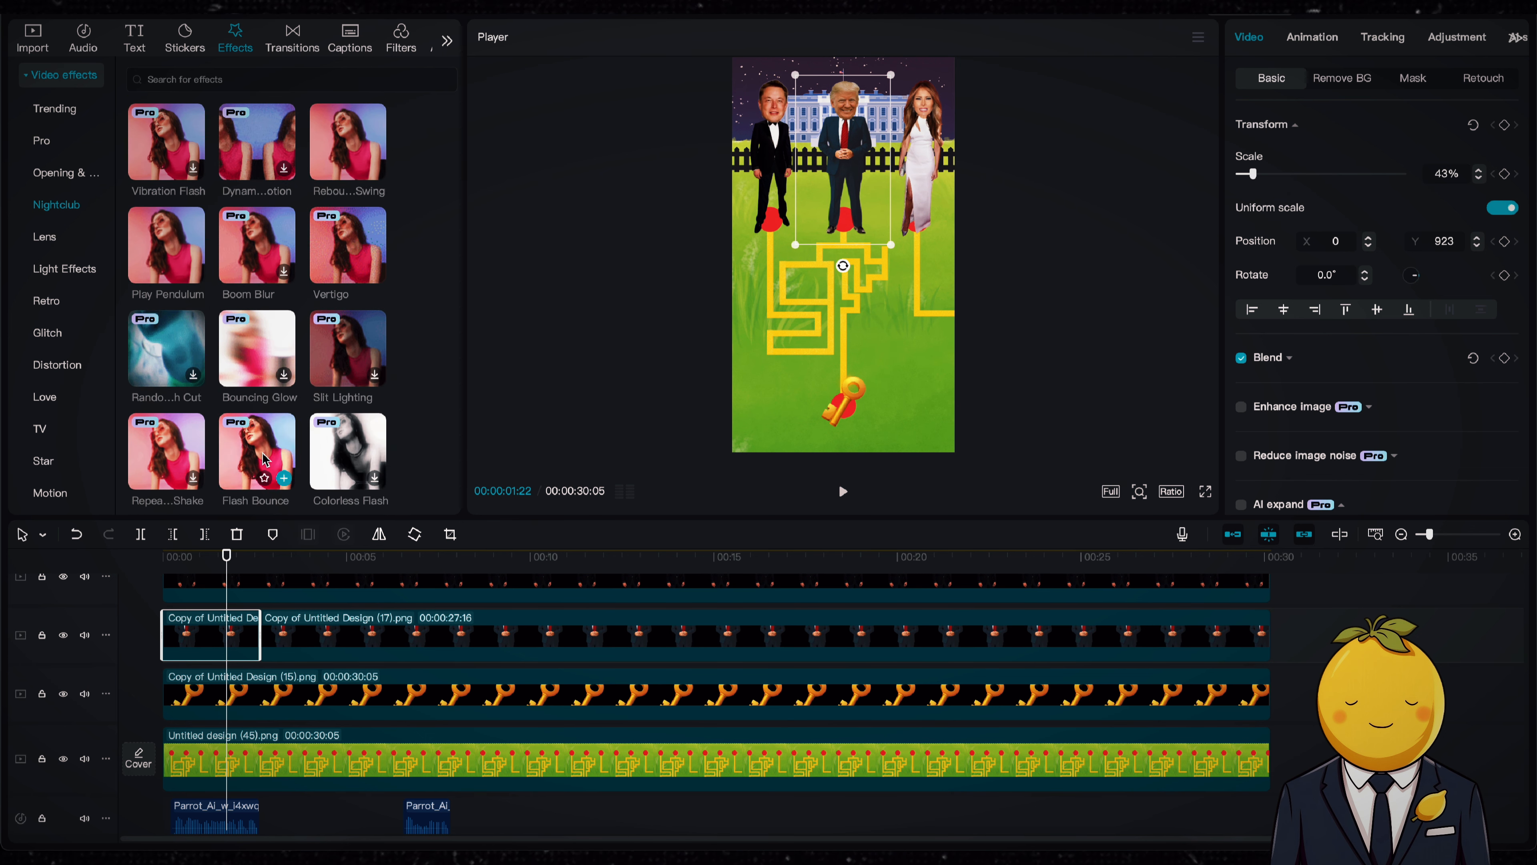
scroll(264, 459, up, 4)
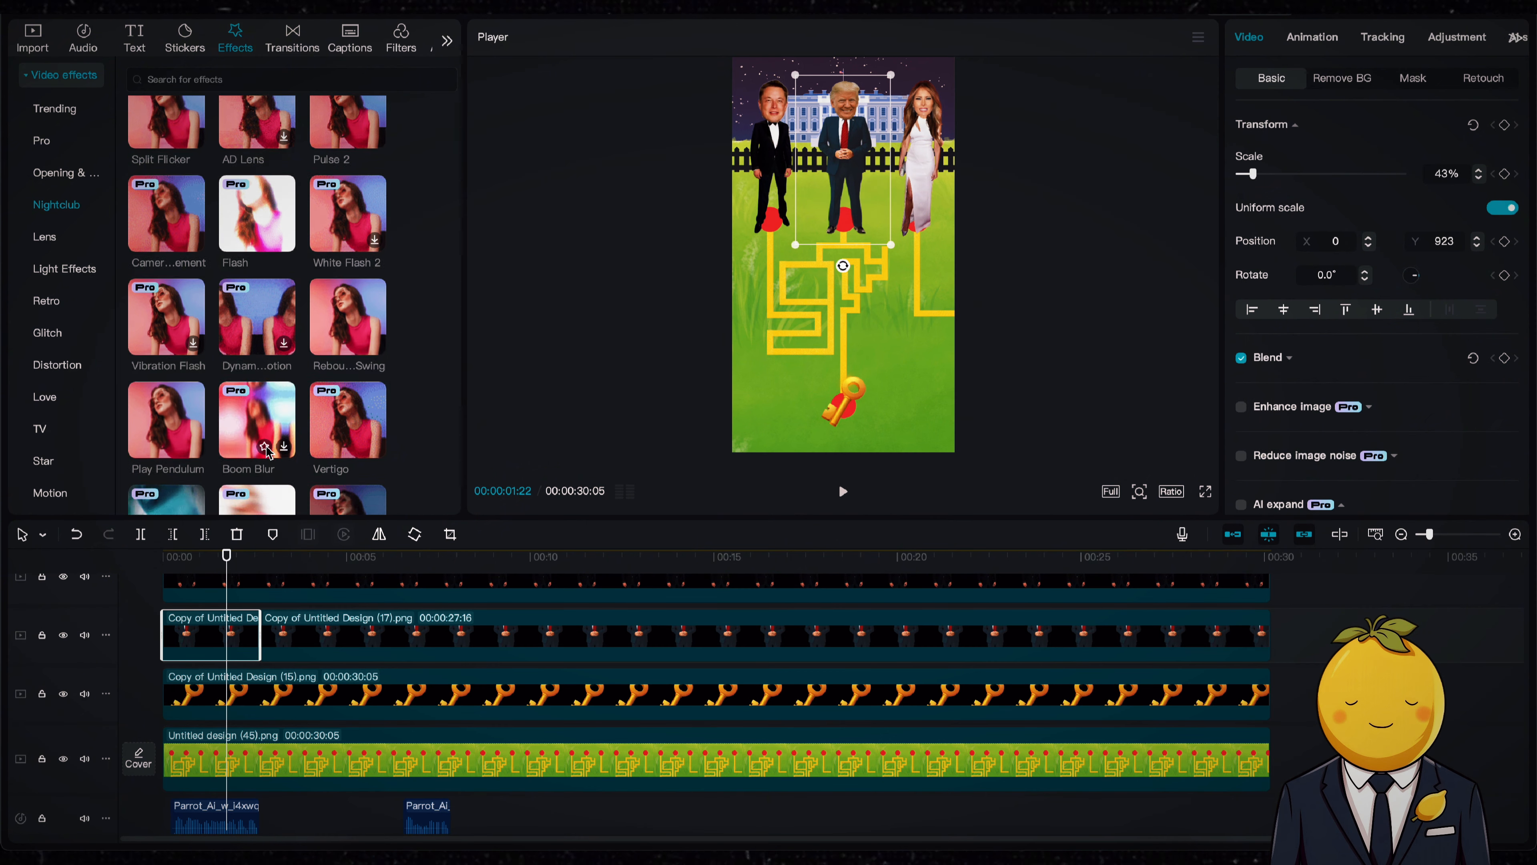
scroll(268, 453, down, 6)
drag(256, 333, 245, 630)
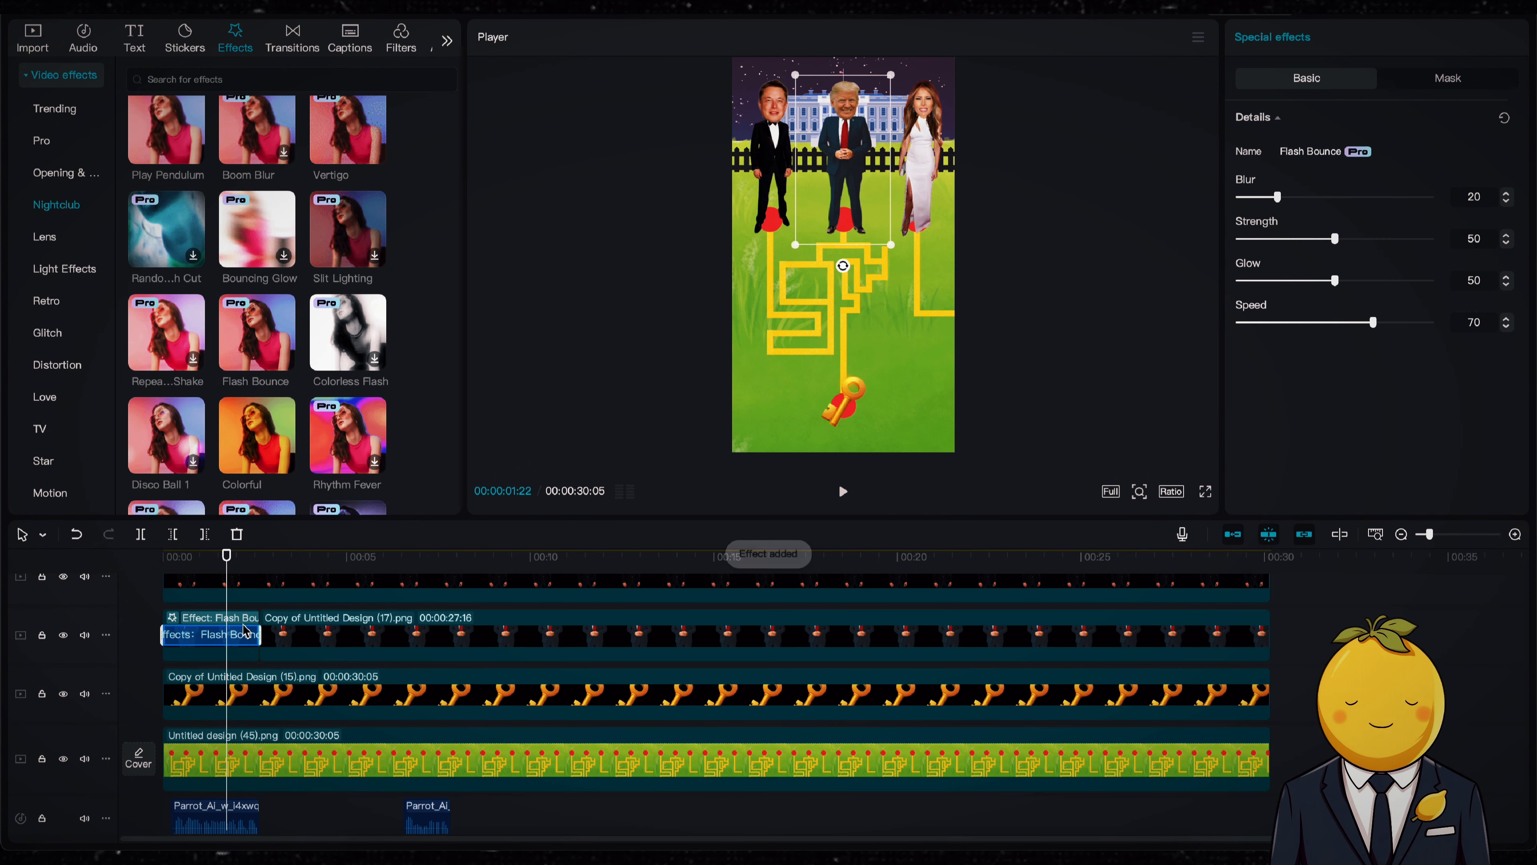
Step: Play the Trump segment from the start to check the Flash Bounce effect, and undo the effect
key(space)
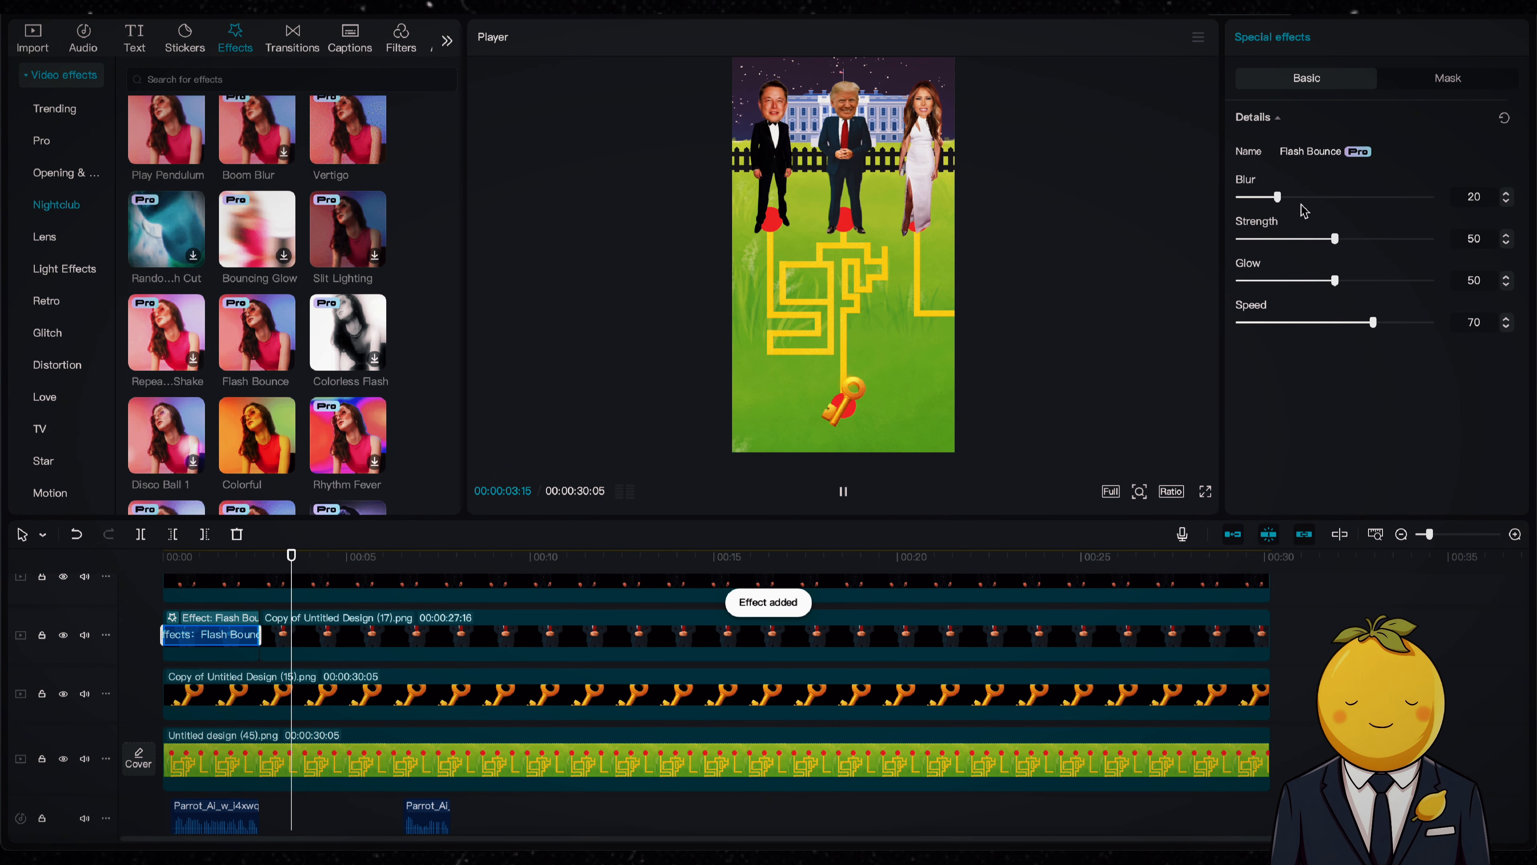
key(space)
key(Home)
key(space)
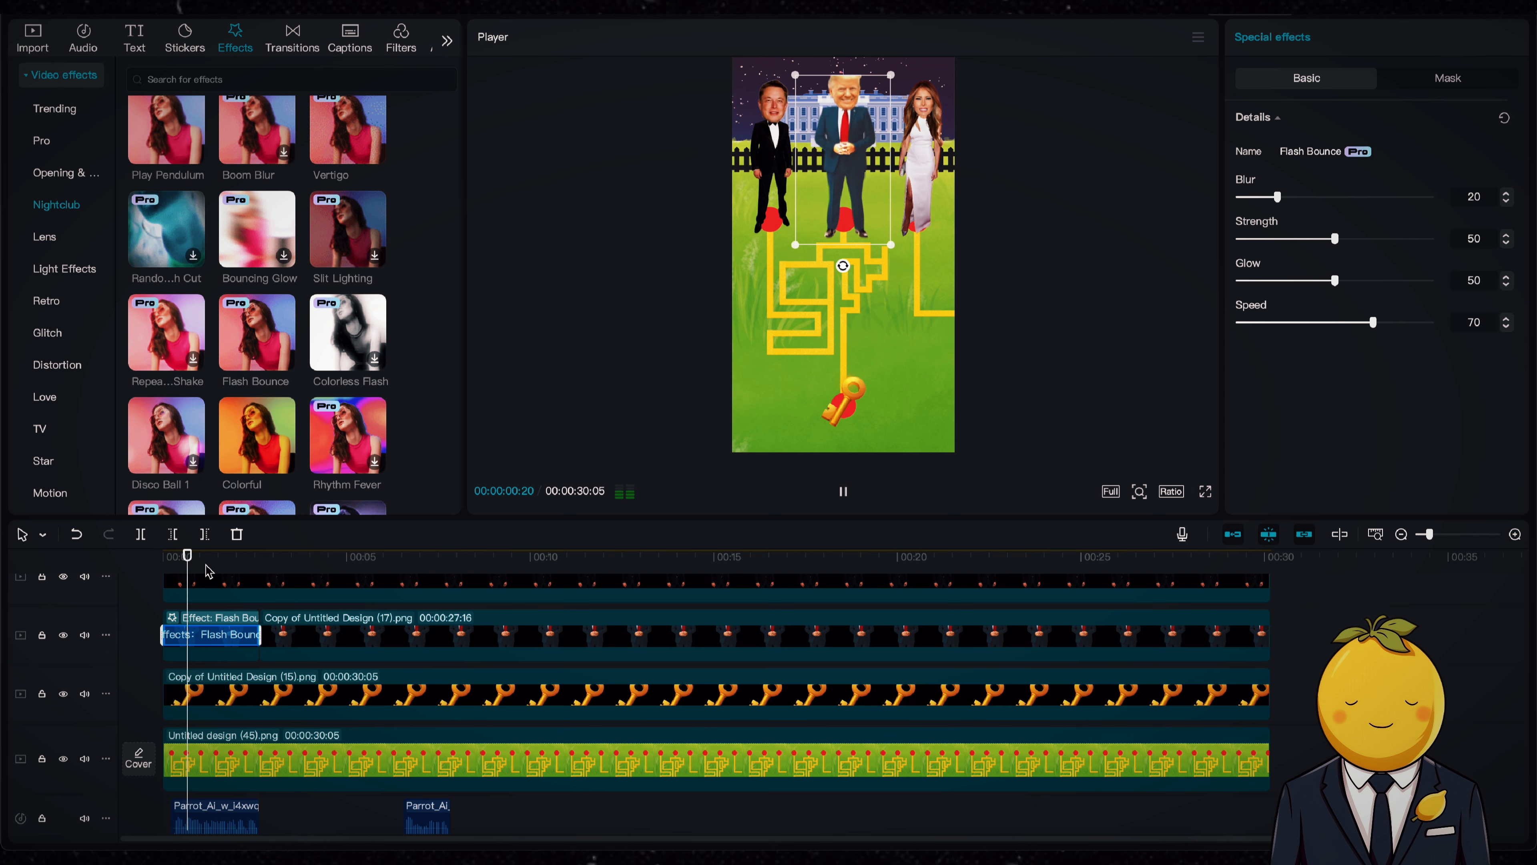
key(space)
key(super+z)
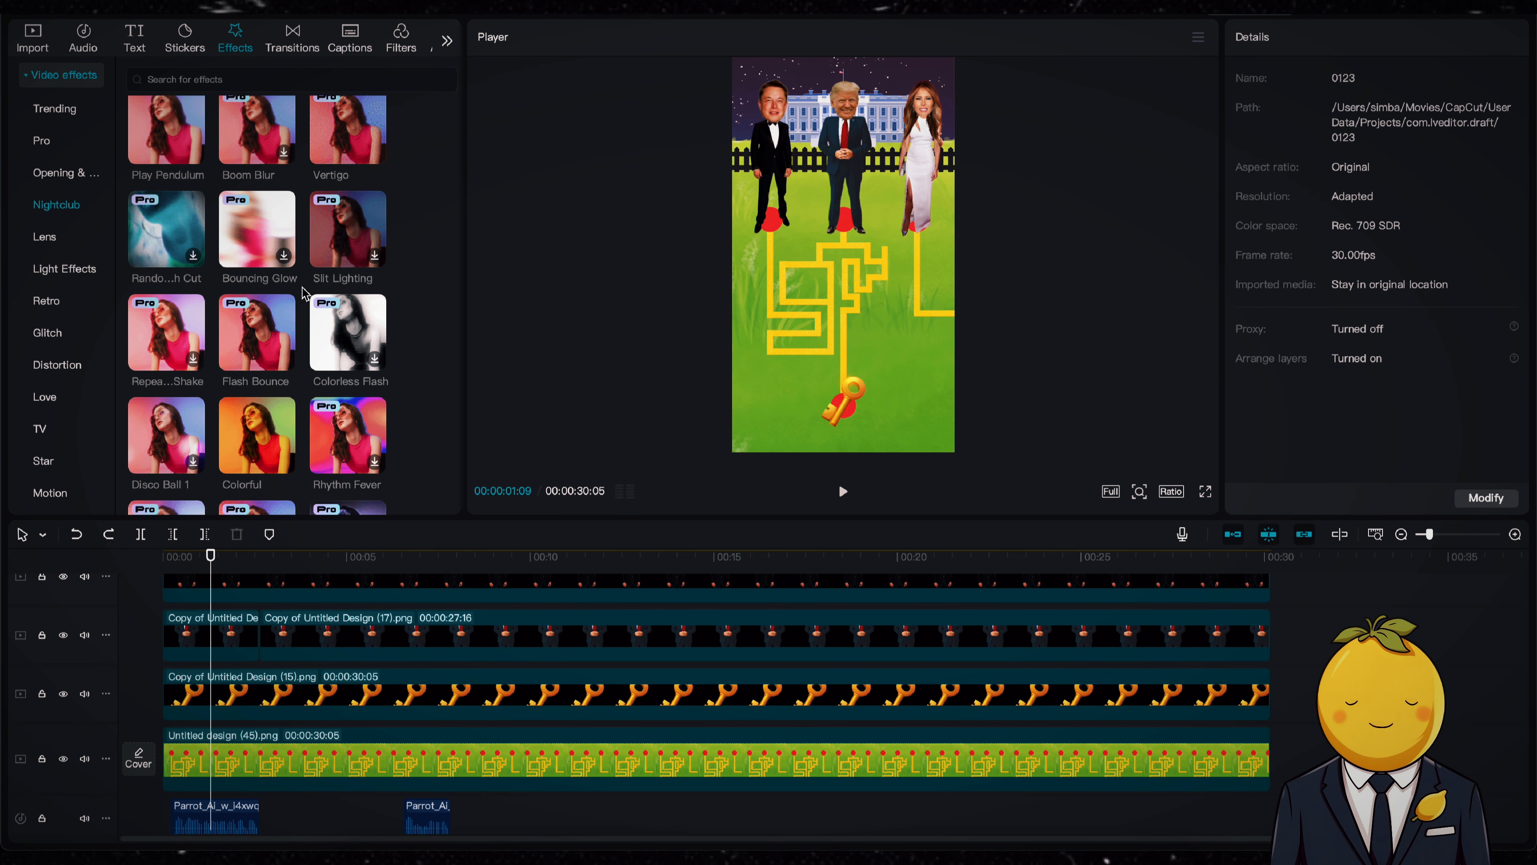
Step: Apply the Nightclub Rebound Swing effect to the first Trump segment, set its Speed to 100 and play it back
scroll(304, 294, up, 4)
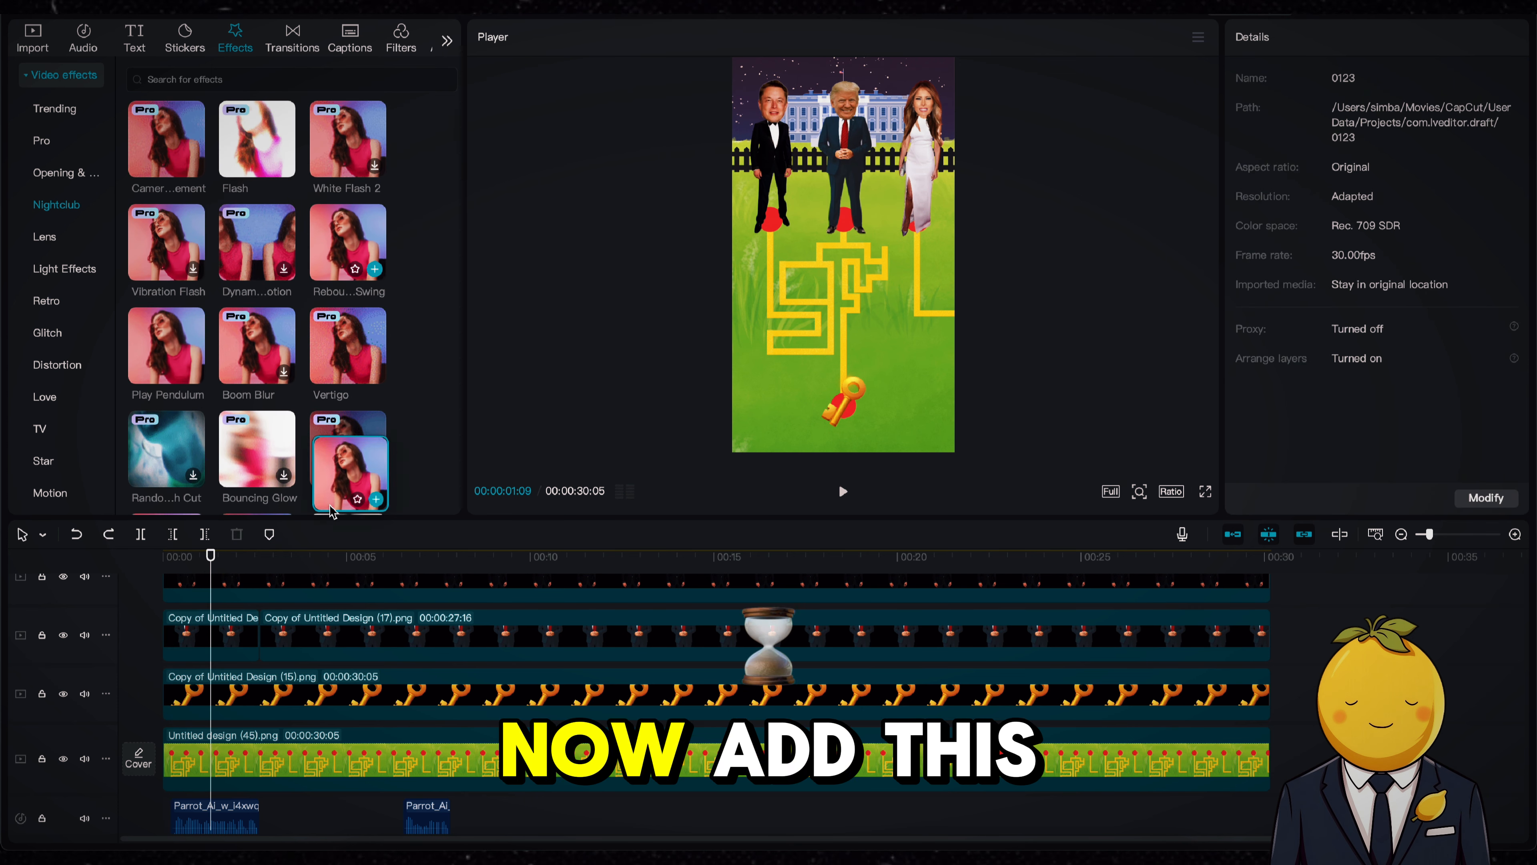
drag(332, 512, 225, 636)
key(space)
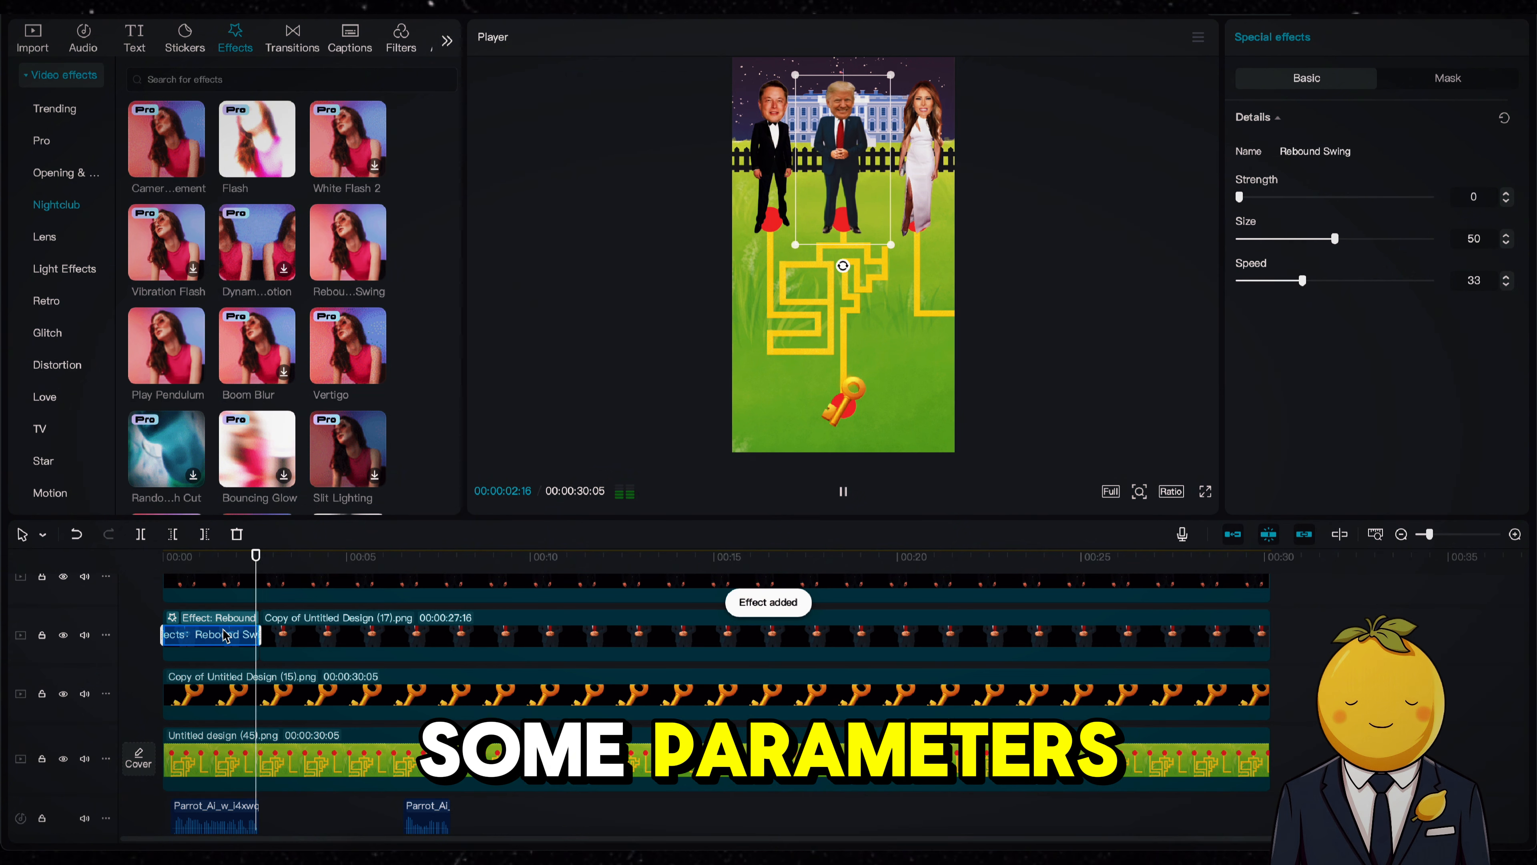
key(space)
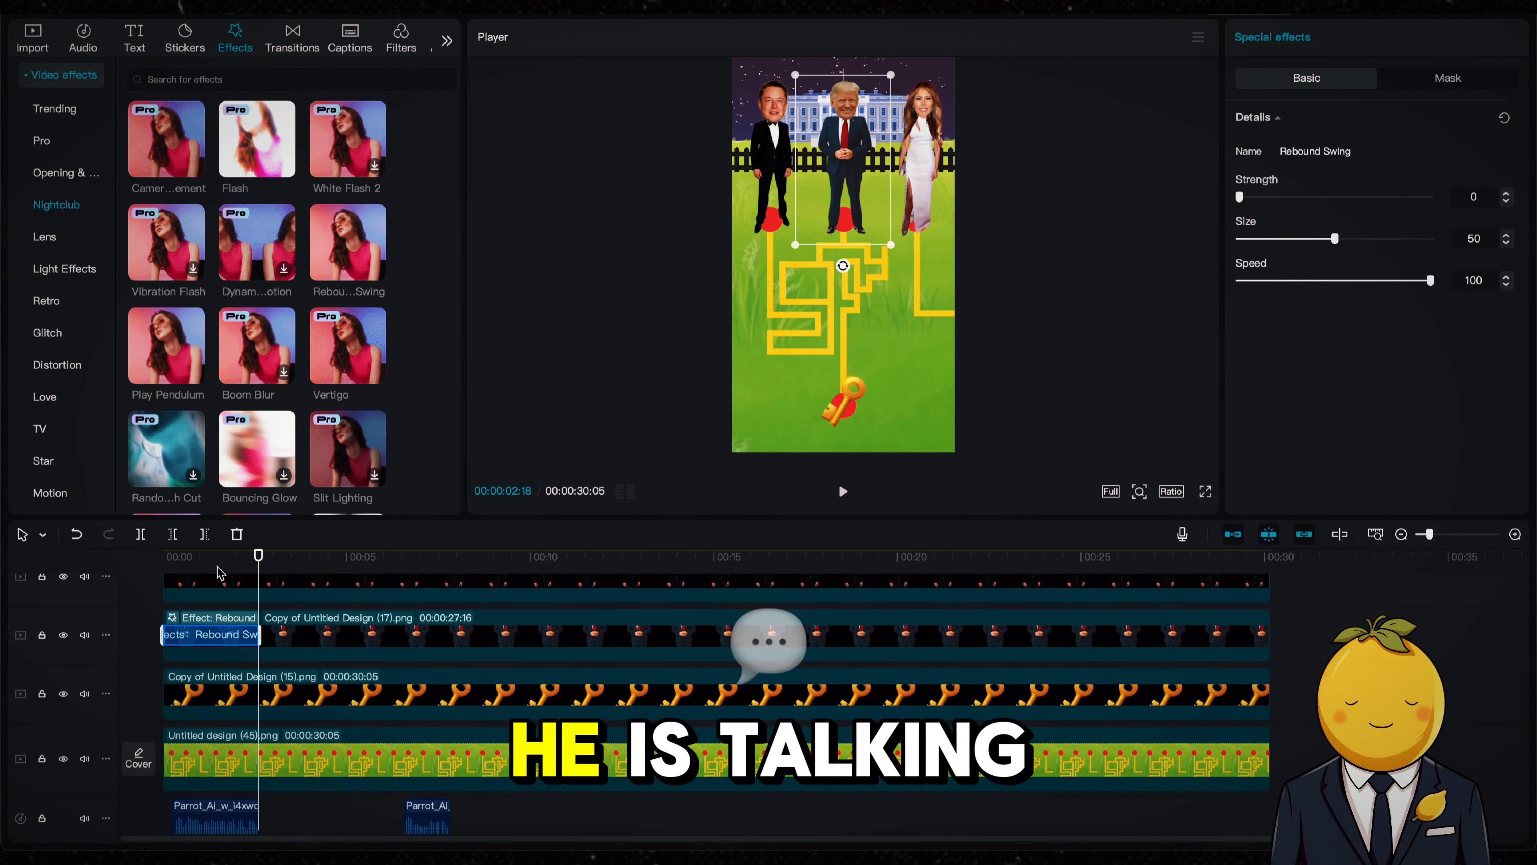
key(space)
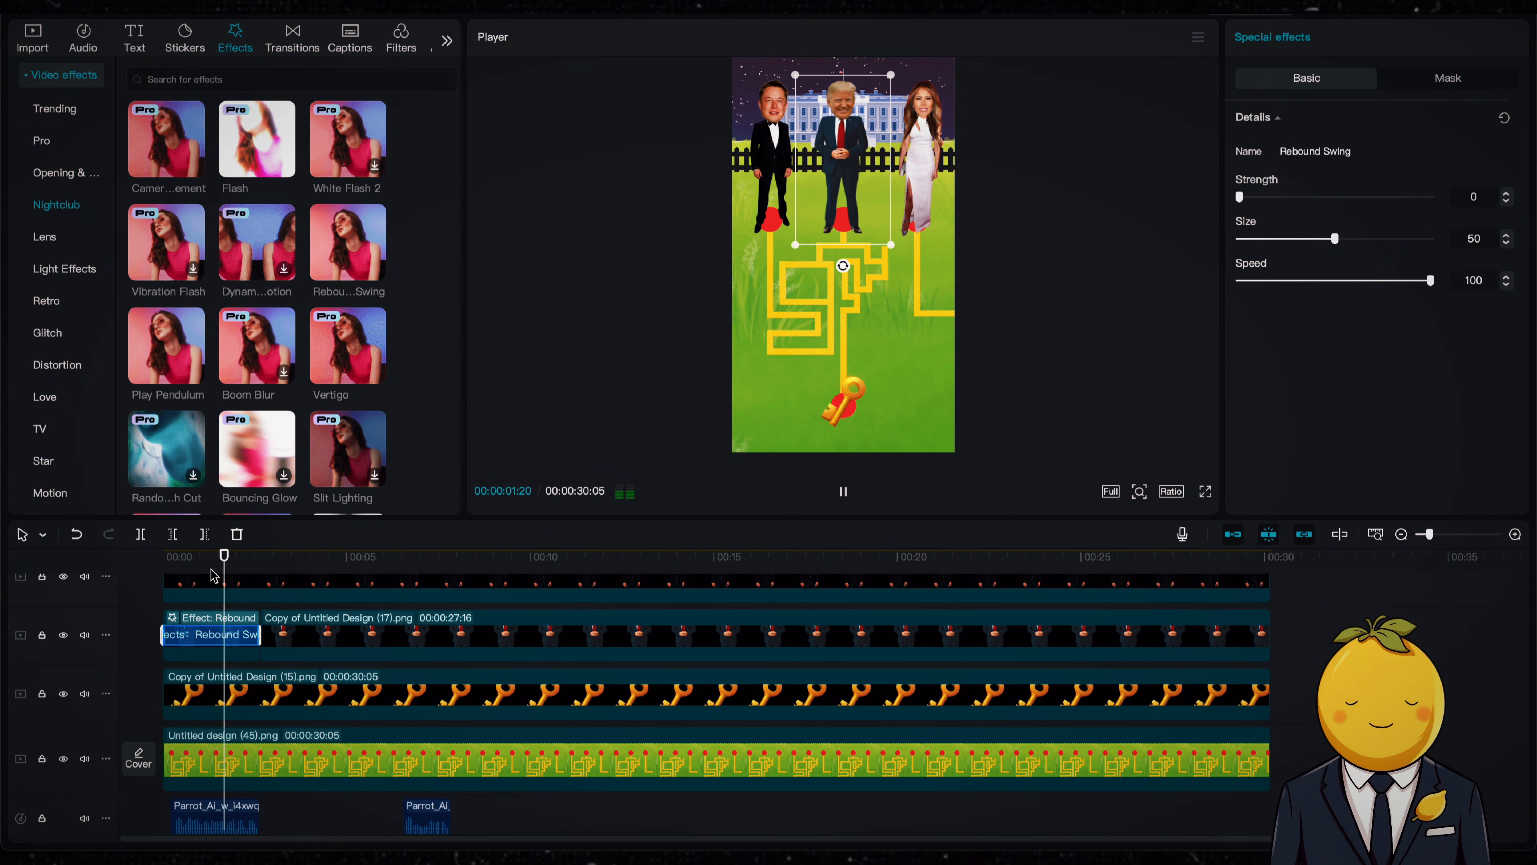
scroll(363, 715, down, 1)
key(space)
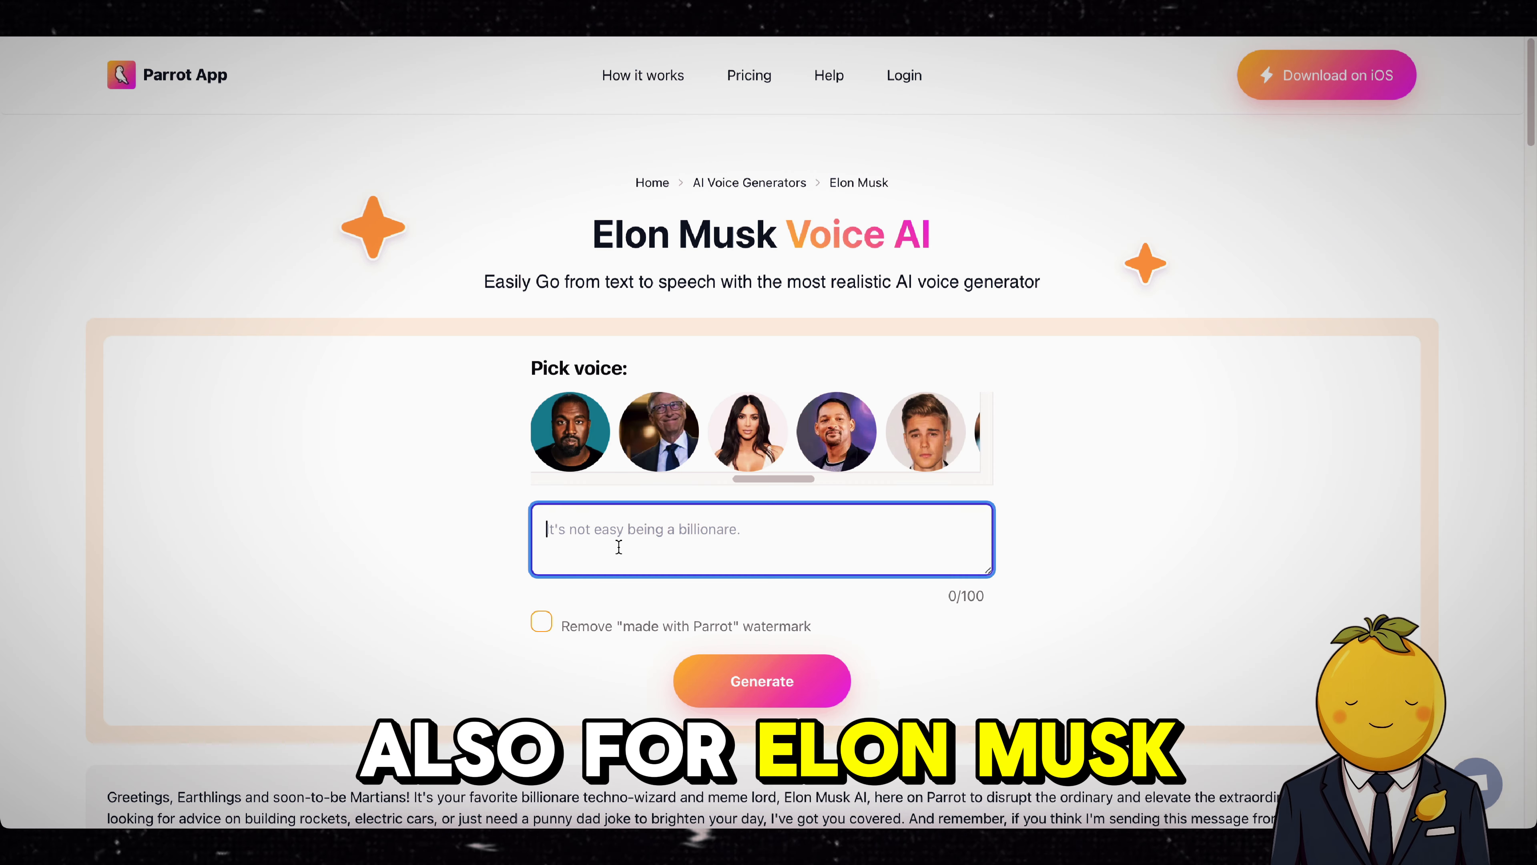
Step: On Parrot's Elon Musk voice page, generate a clip from "Ok, let me try!" and "Oh no, I failed. Now it's up to…", and save the video
text(Ok, let me try!)
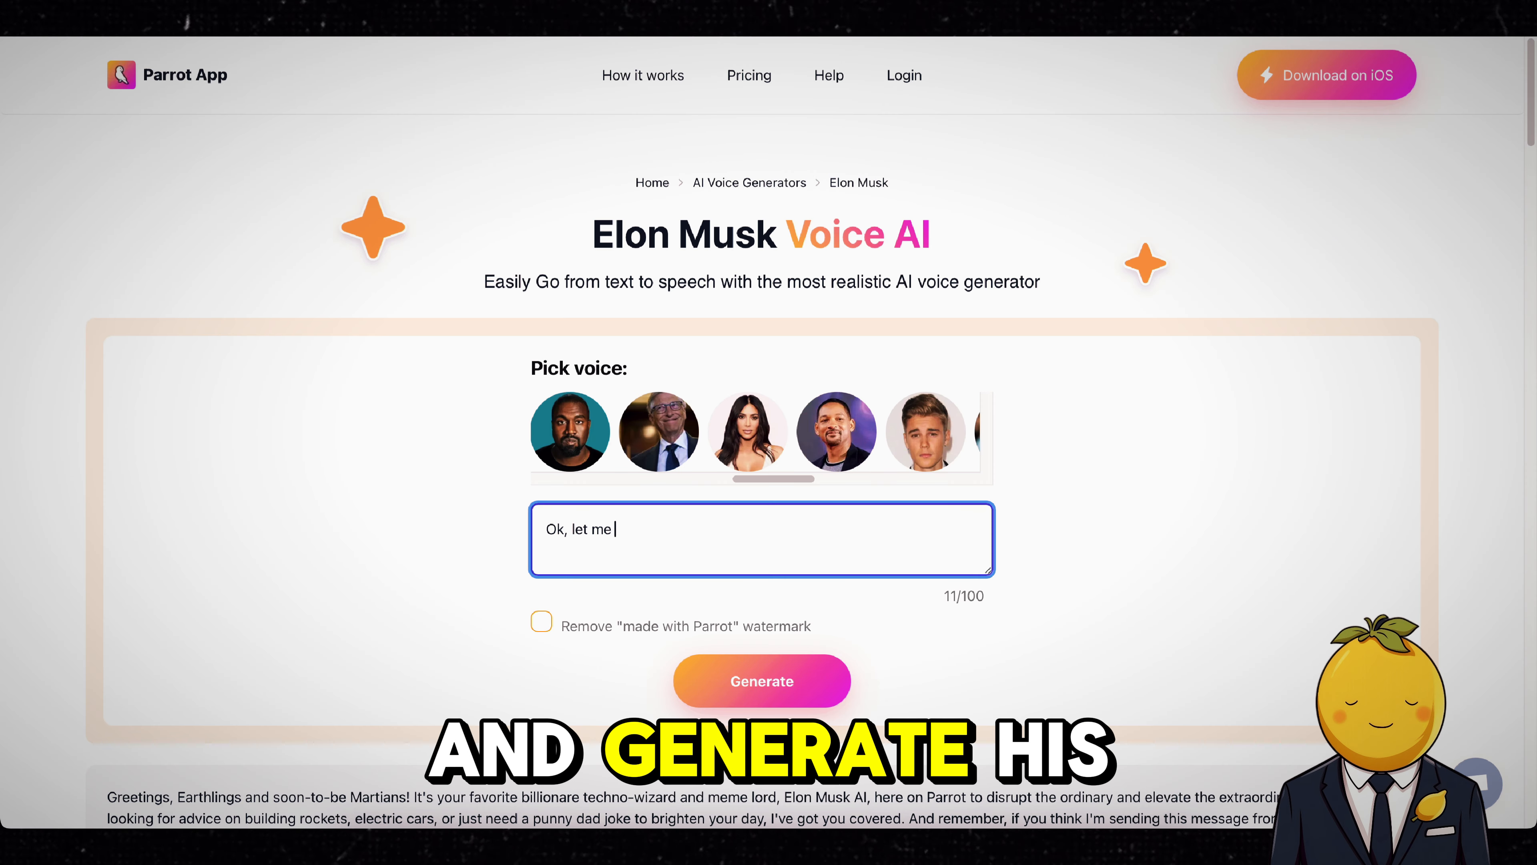
key(Return)
key(Return)
text(Oh no, I failed. Now it's up to you Melania!)
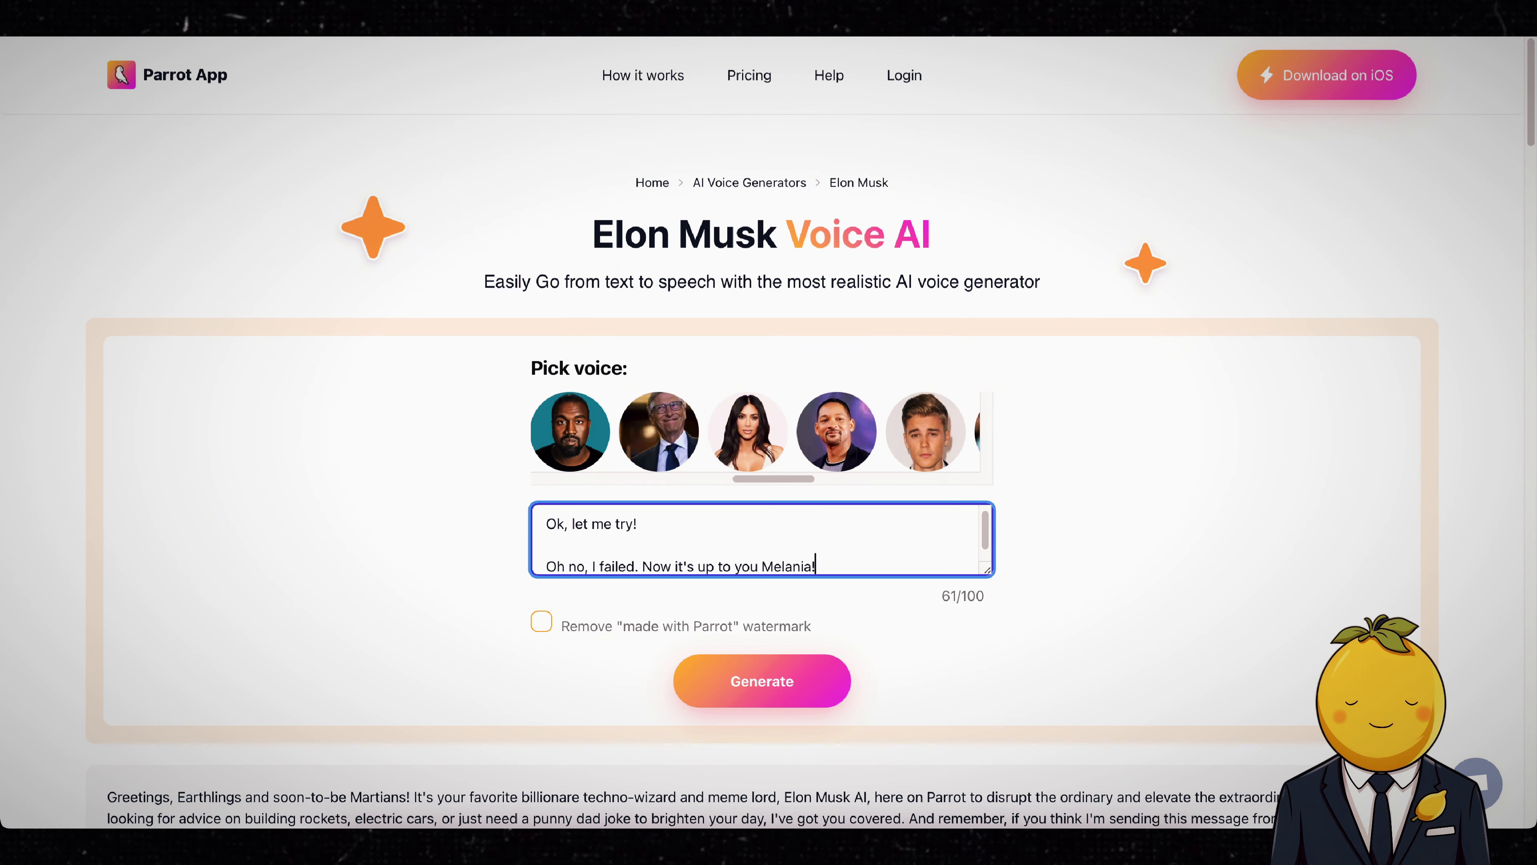
click(762, 681)
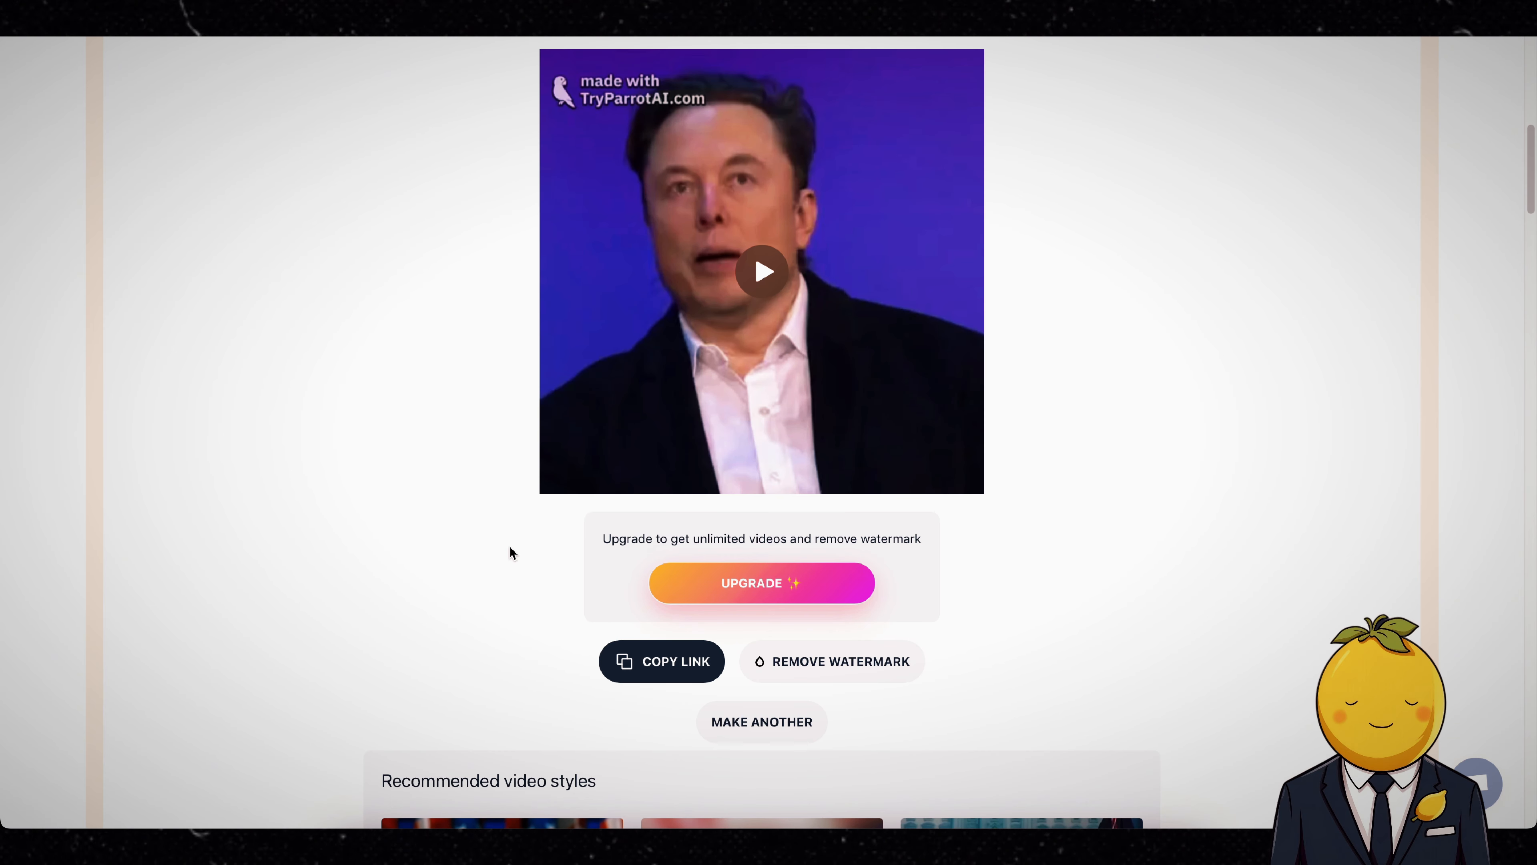
click(762, 271)
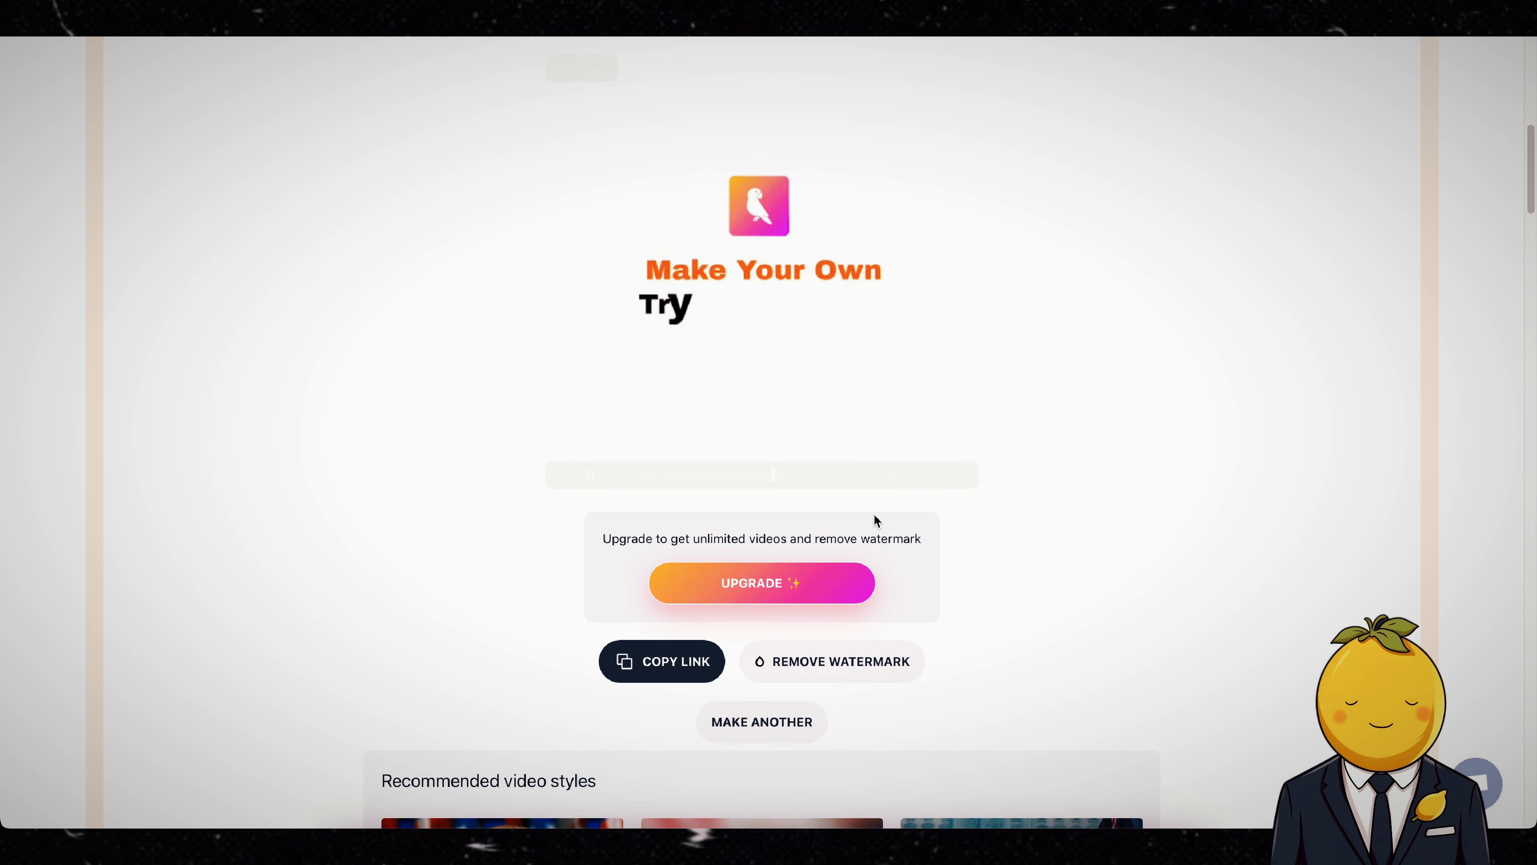
right_click(732, 301)
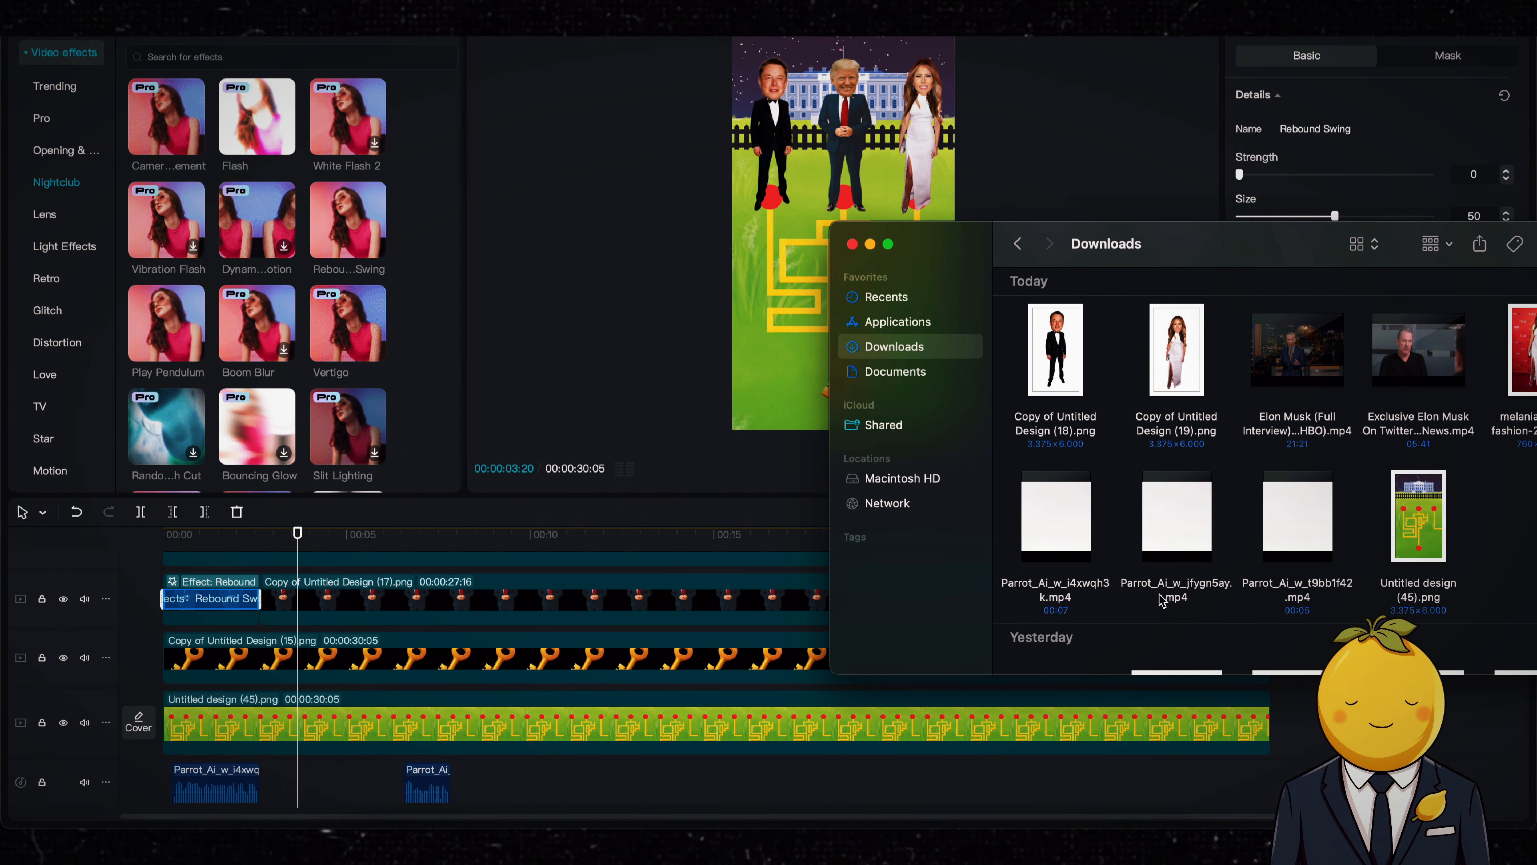
Step: Bring the downloaded Parrot_Ai_w_jfygn5ay.mp4 onto the timeline as audio and split it between its two spoken lines
click(1171, 590)
key(space)
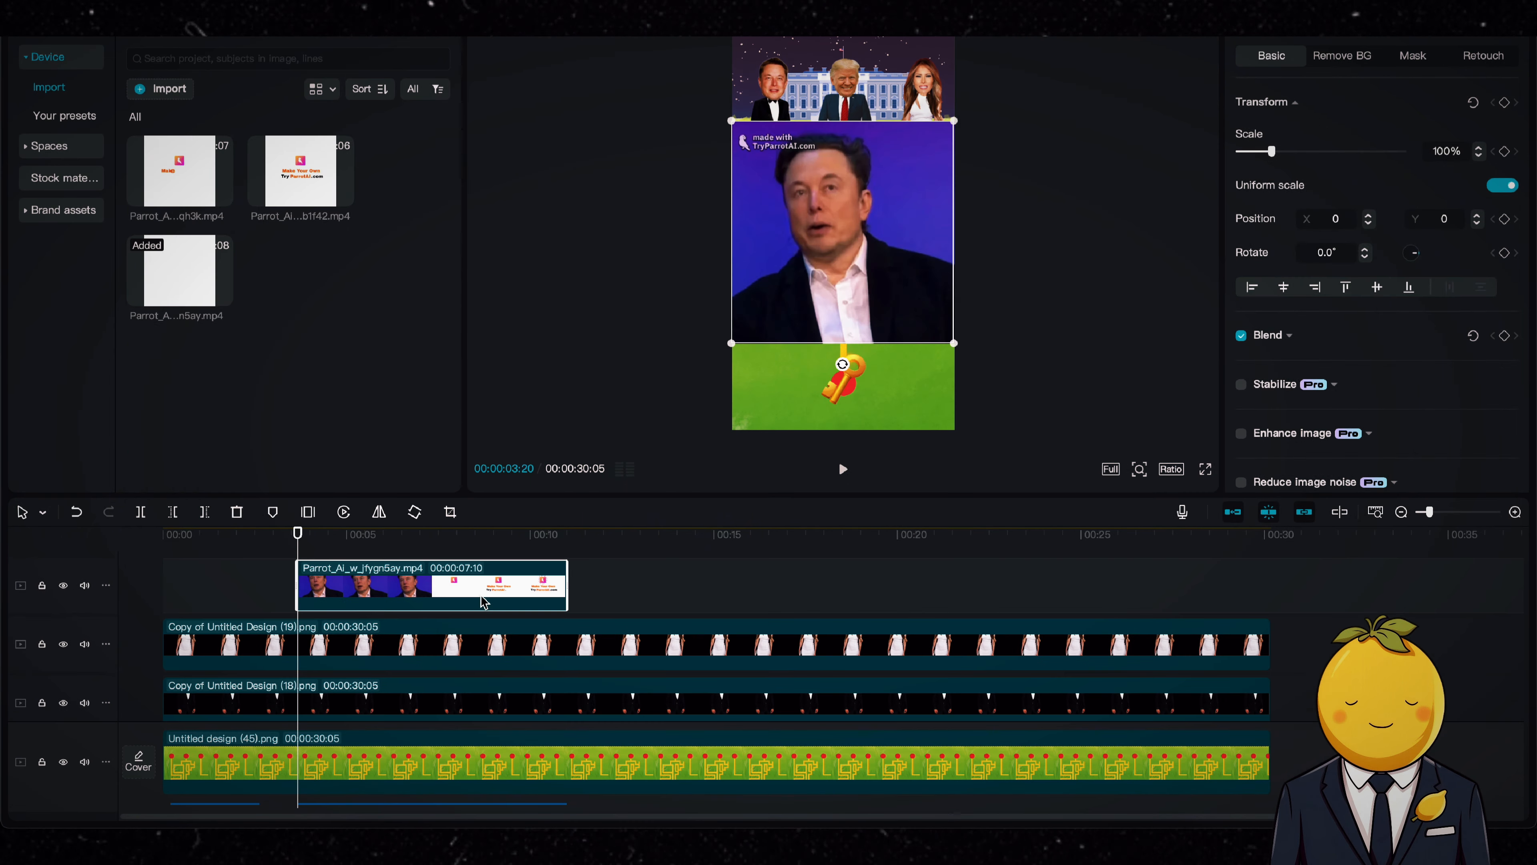
drag(297, 533, 259, 533)
scroll(261, 606, down, 3)
key(space)
mouse_move(415, 743)
mouse_down()
mouse_move(374, 742)
mouse_move(411, 745)
mouse_up()
key(space)
key(super+b)
Step: Play from the start and move the first Musk voice line onto the Trump voice track at about 3 seconds
click(165, 534)
key(space)
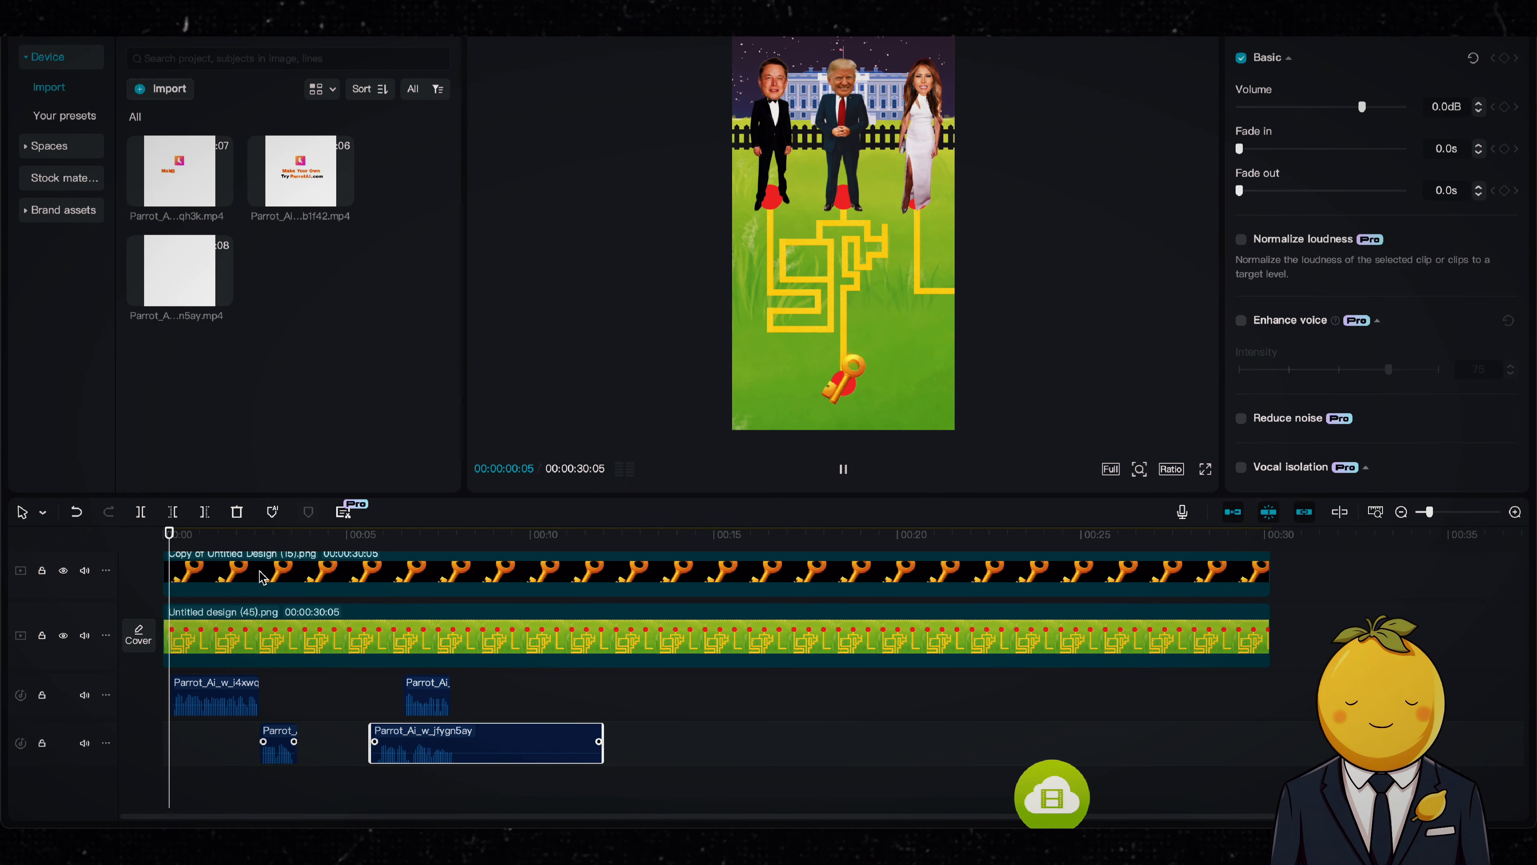
key(space)
drag(279, 743, 289, 698)
Step: Split the Musk image layer at 00:00:02:29 and again at the end of his first voice line
scroll(287, 654, up, 3)
click(273, 534)
scroll(274, 609, up, 3)
key(b)
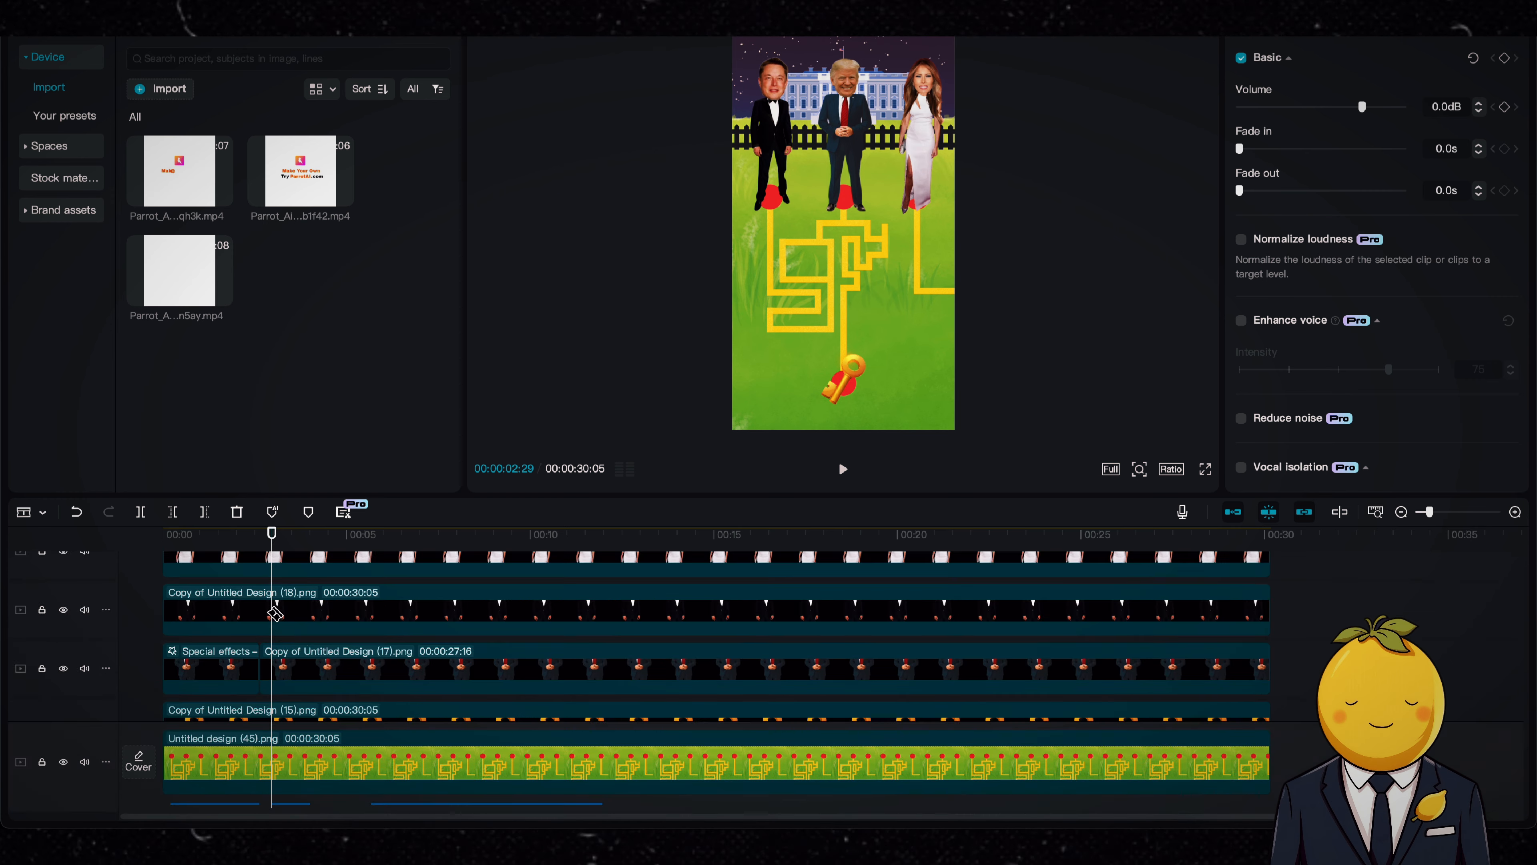
click(272, 613)
scroll(284, 635, down, 2)
scroll(297, 638, up, 3)
click(310, 673)
key(a)
Step: Apply Rebound Swing to the short middle segment of the Musk layer, set its Speed to 100 and play it back
click(293, 676)
click(236, 21)
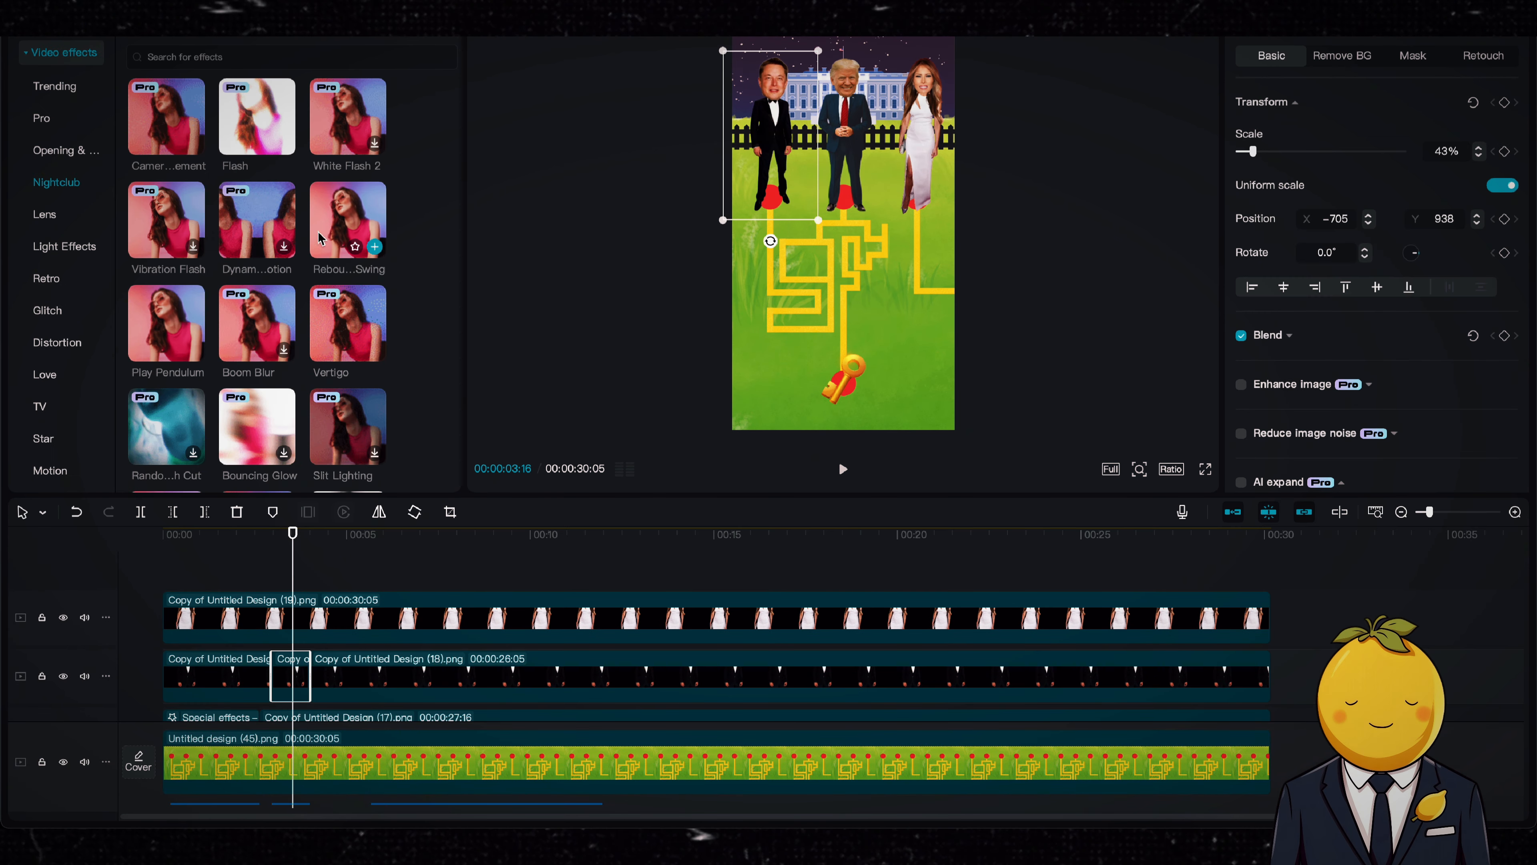
drag(343, 208, 293, 680)
drag(1343, 258, 1435, 258)
click(254, 539)
key(space)
scroll(424, 666, down, 5)
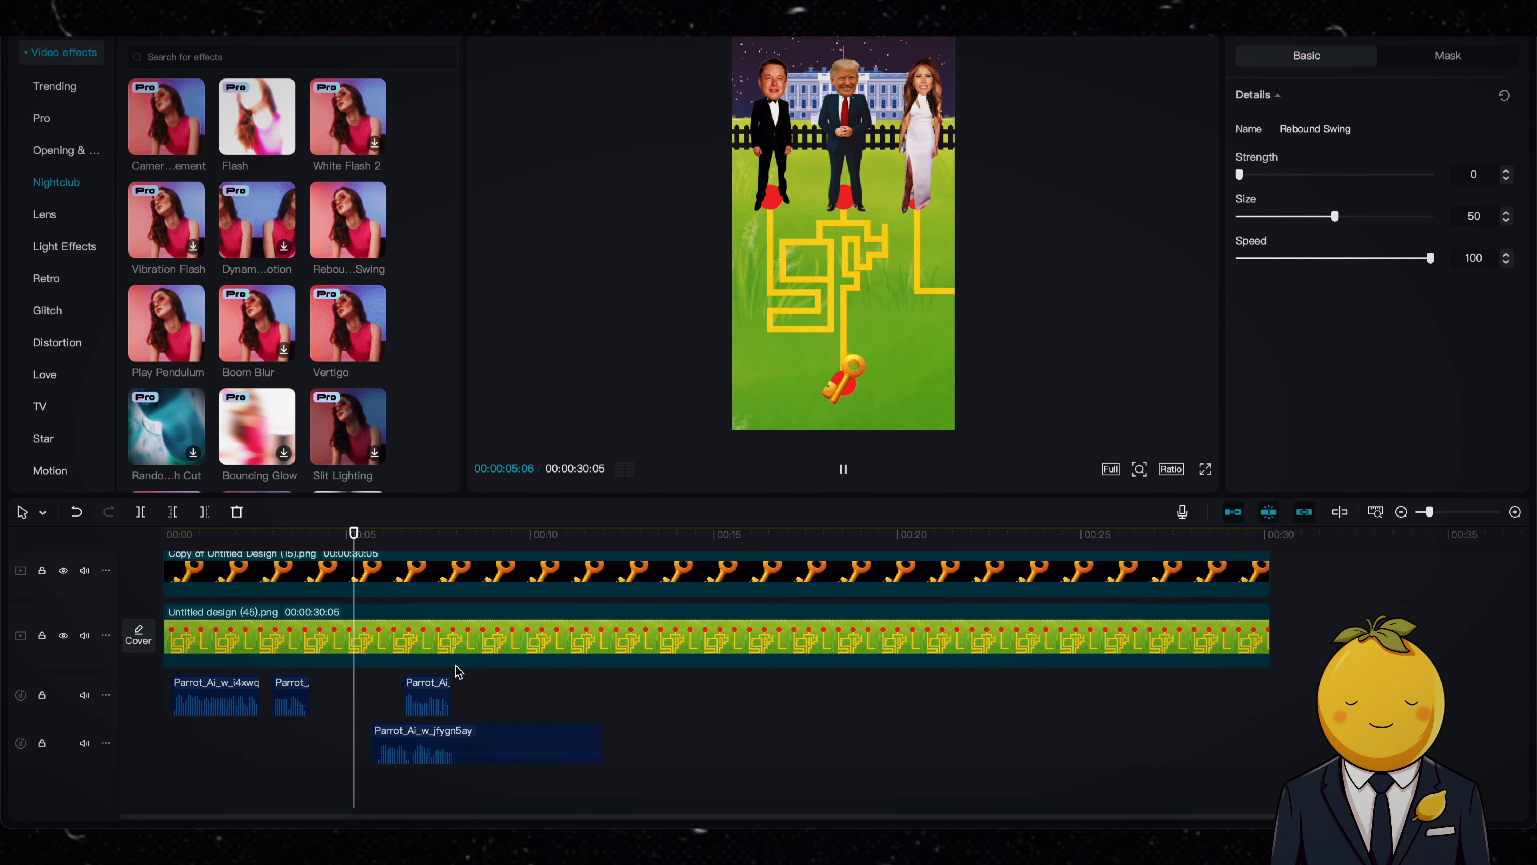
Step: Space out the later voice clips, placing Musk's second line at about 12 seconds, Trump's last line near the end, and audio.mp3's second part further on
drag(451, 743, 641, 744)
key(space)
drag(437, 696, 1223, 694)
click(675, 741)
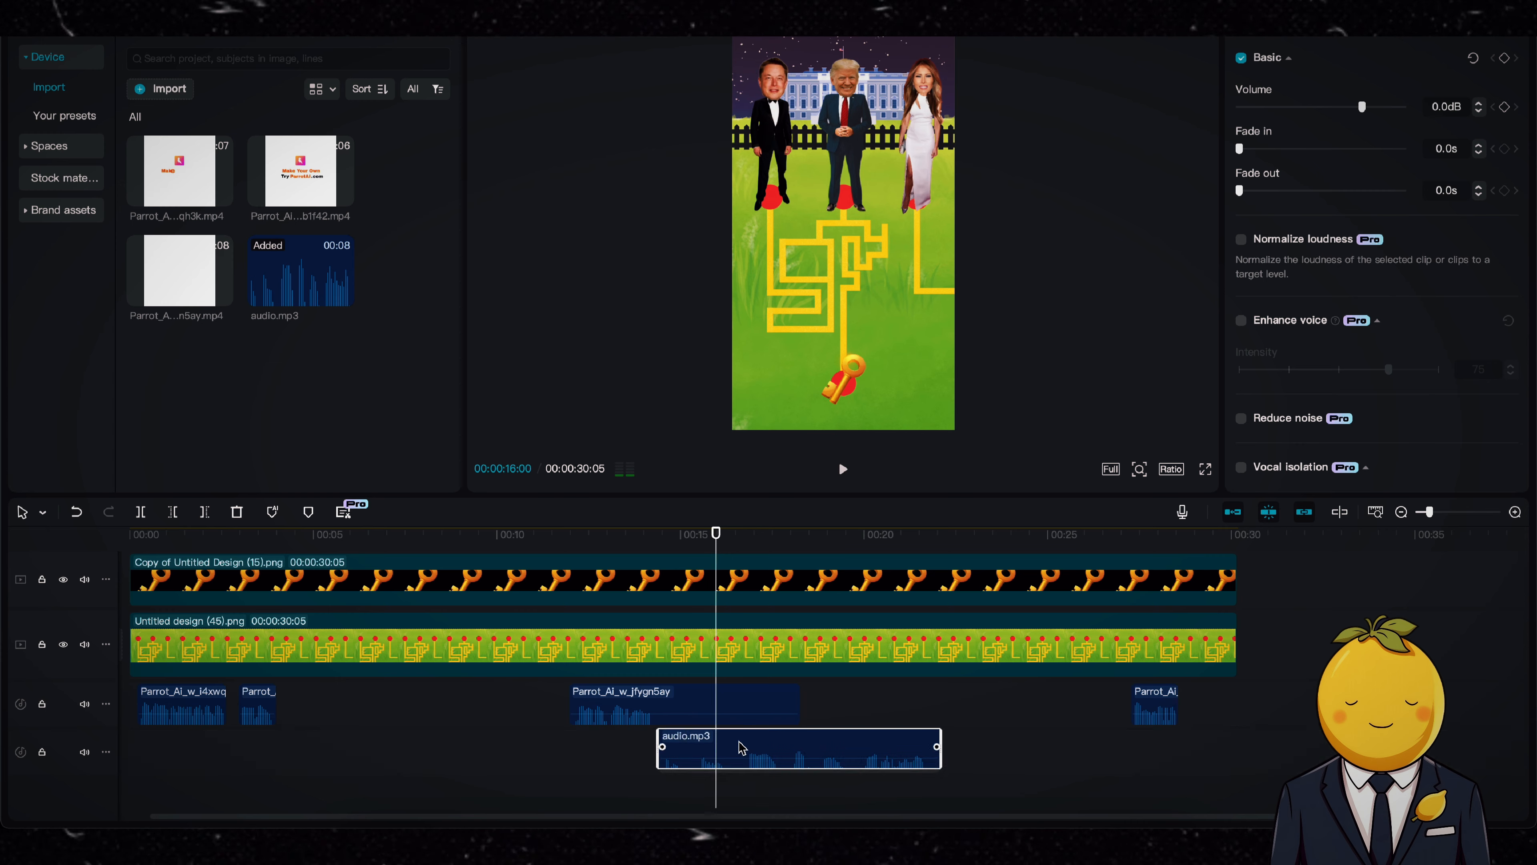
drag(889, 752, 1157, 727)
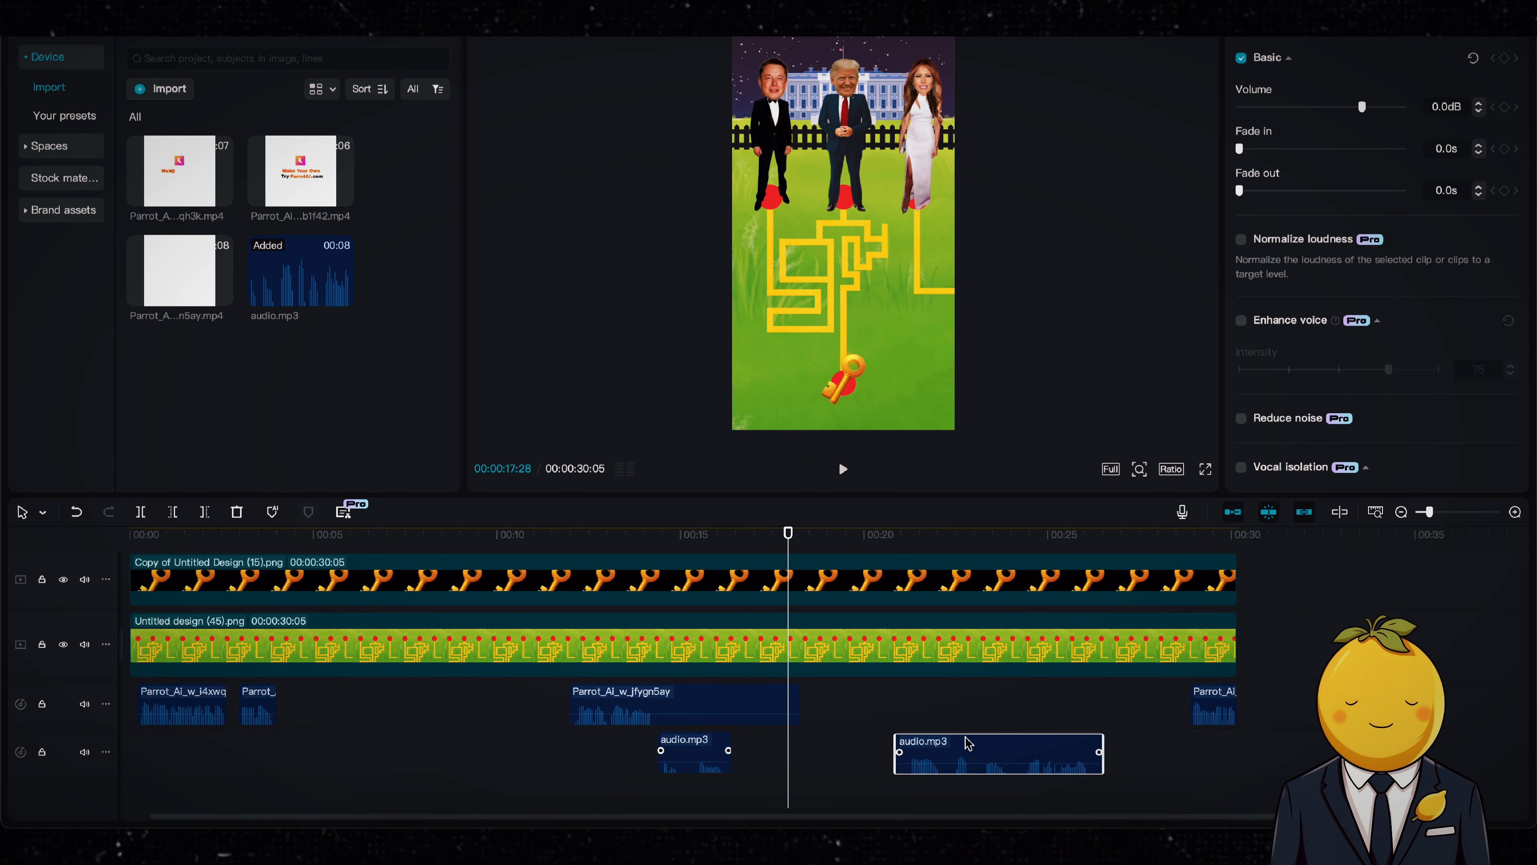
Step: Add a Transform keyframe at 00:00:04:07 to the Musk segment that follows his first voice line
key(space)
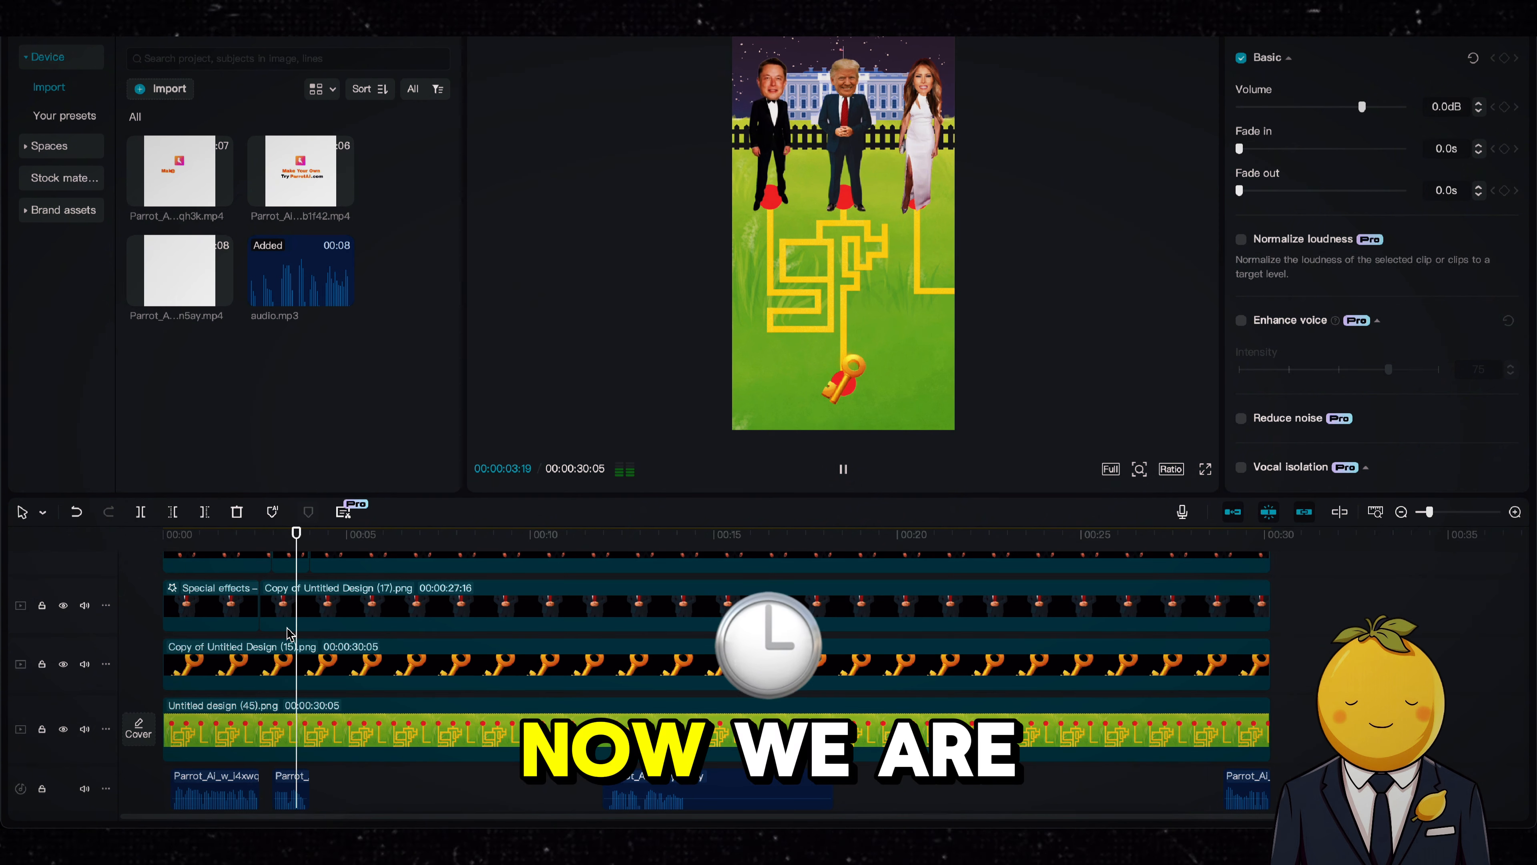
key(space)
click(337, 579)
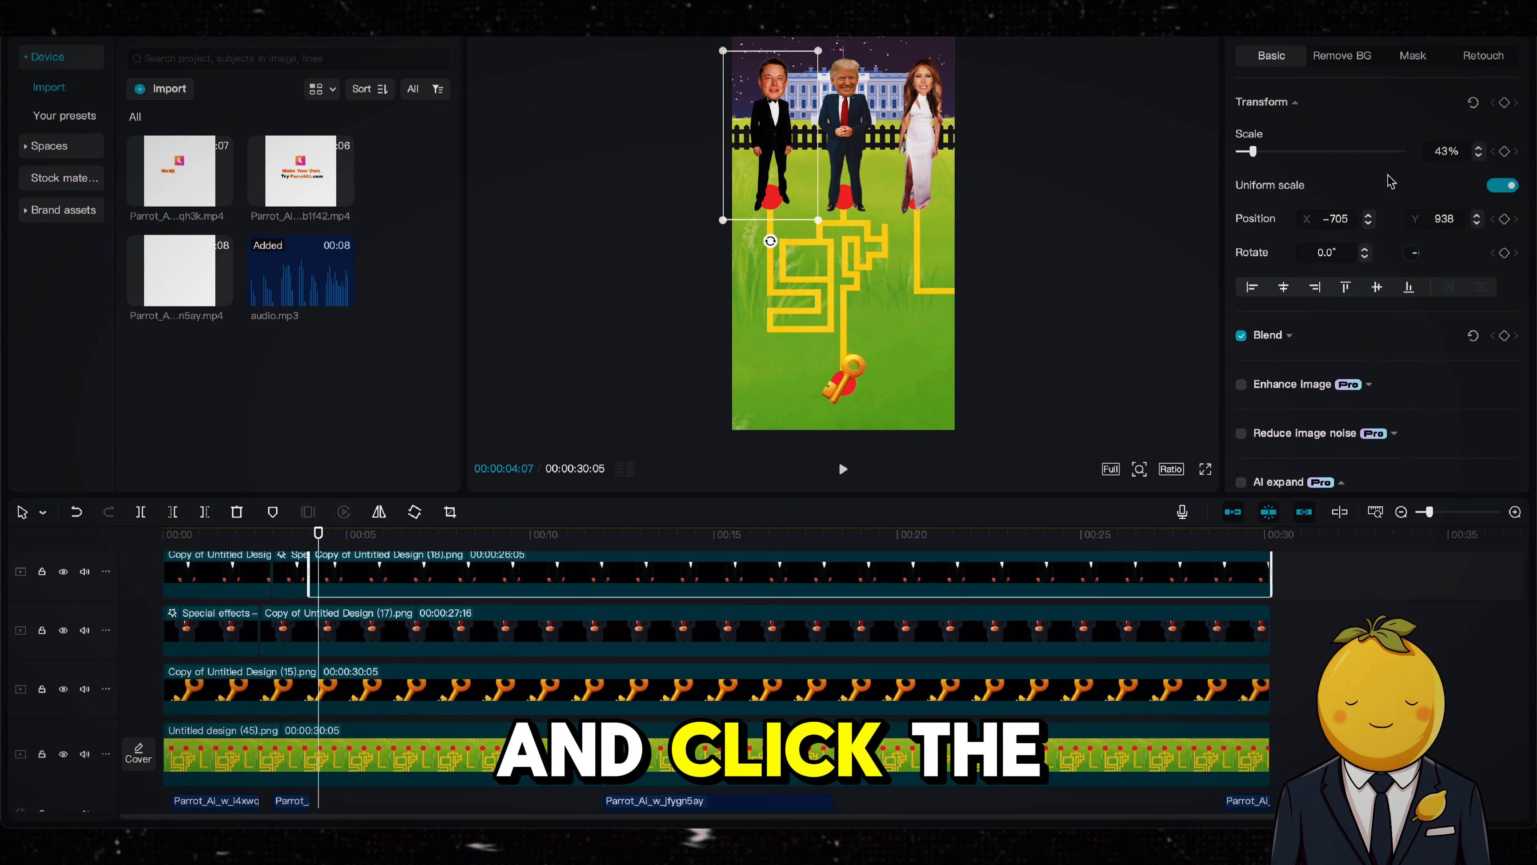
click(1505, 103)
Step: Keyframe Musk down the maze to X -765, Y 0 at 00:00:04:20 and right to X -316, Y -56 at 00:00:05:03
key(Right)
key(Right)
key(Right)
key(Right)
key(Right)
key(Right)
key(Right)
key(Right)
key(Right)
key(Right)
key(Right)
key(Right)
key(Right)
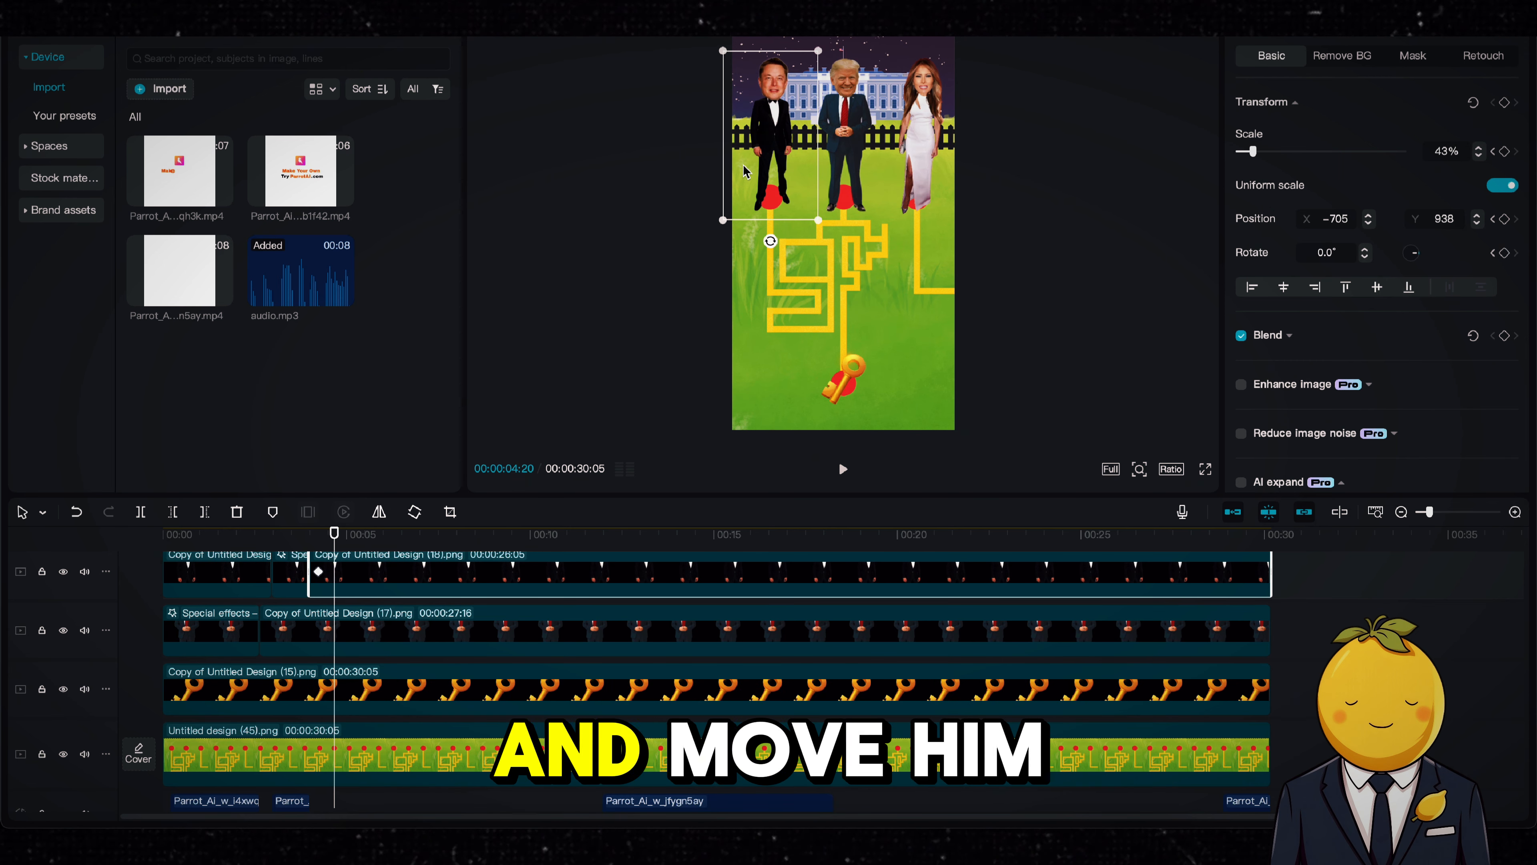
drag(746, 171, 766, 251)
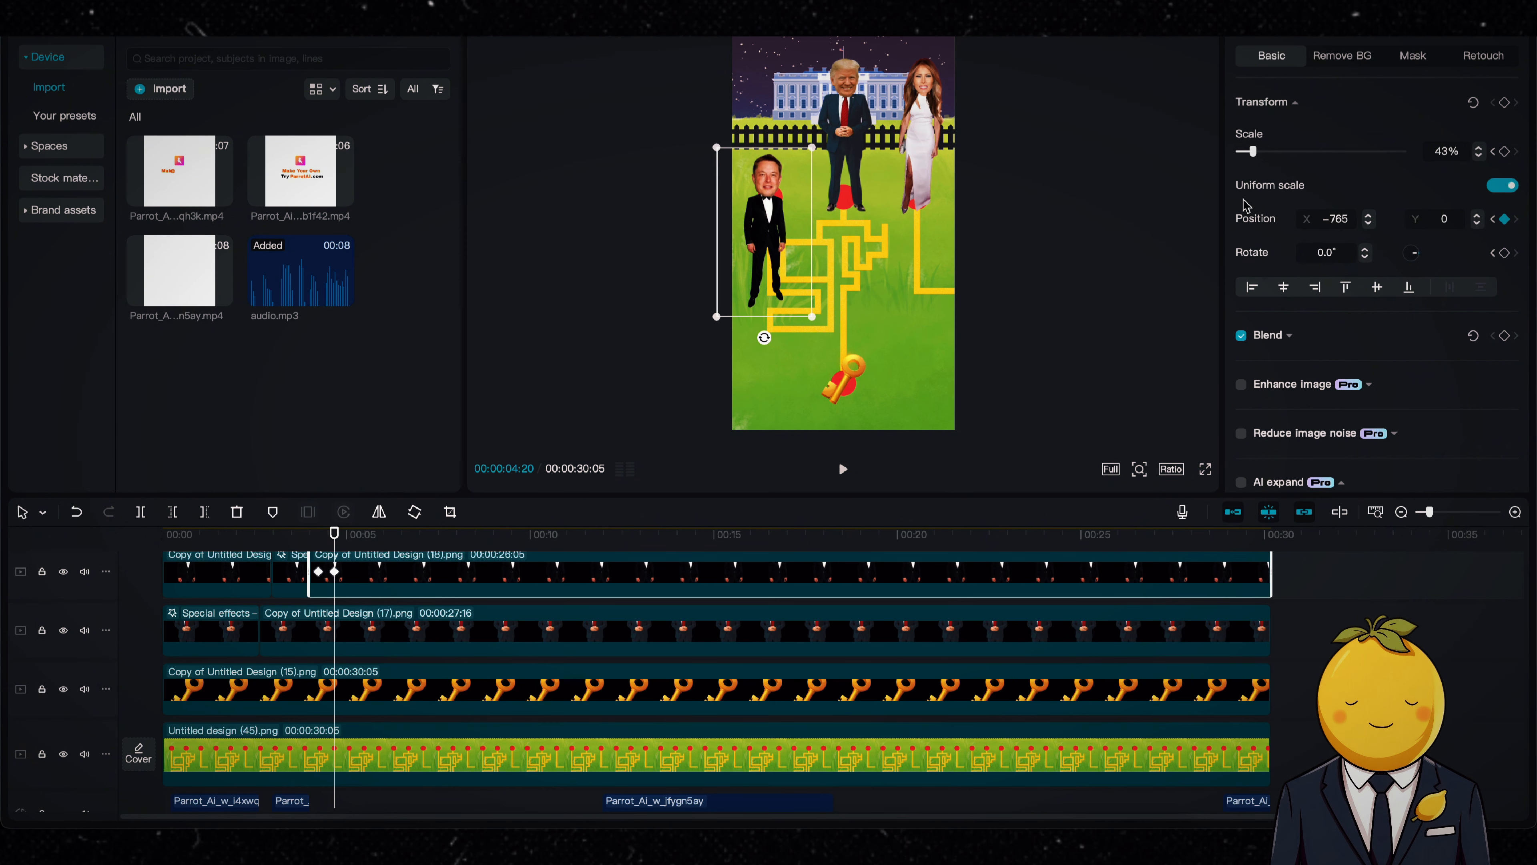
drag(344, 545, 349, 545)
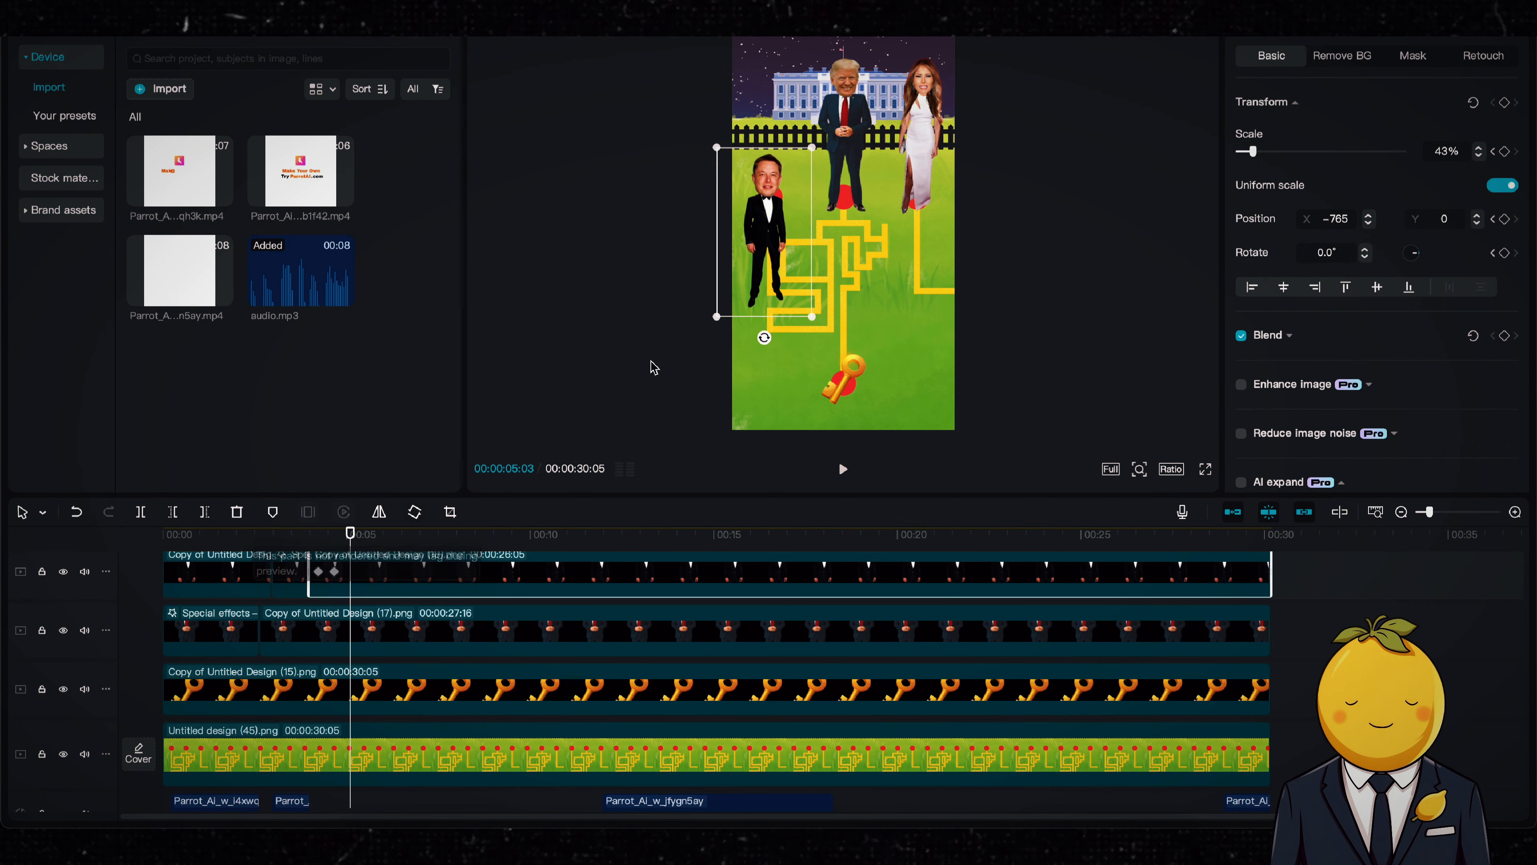
drag(758, 271, 807, 276)
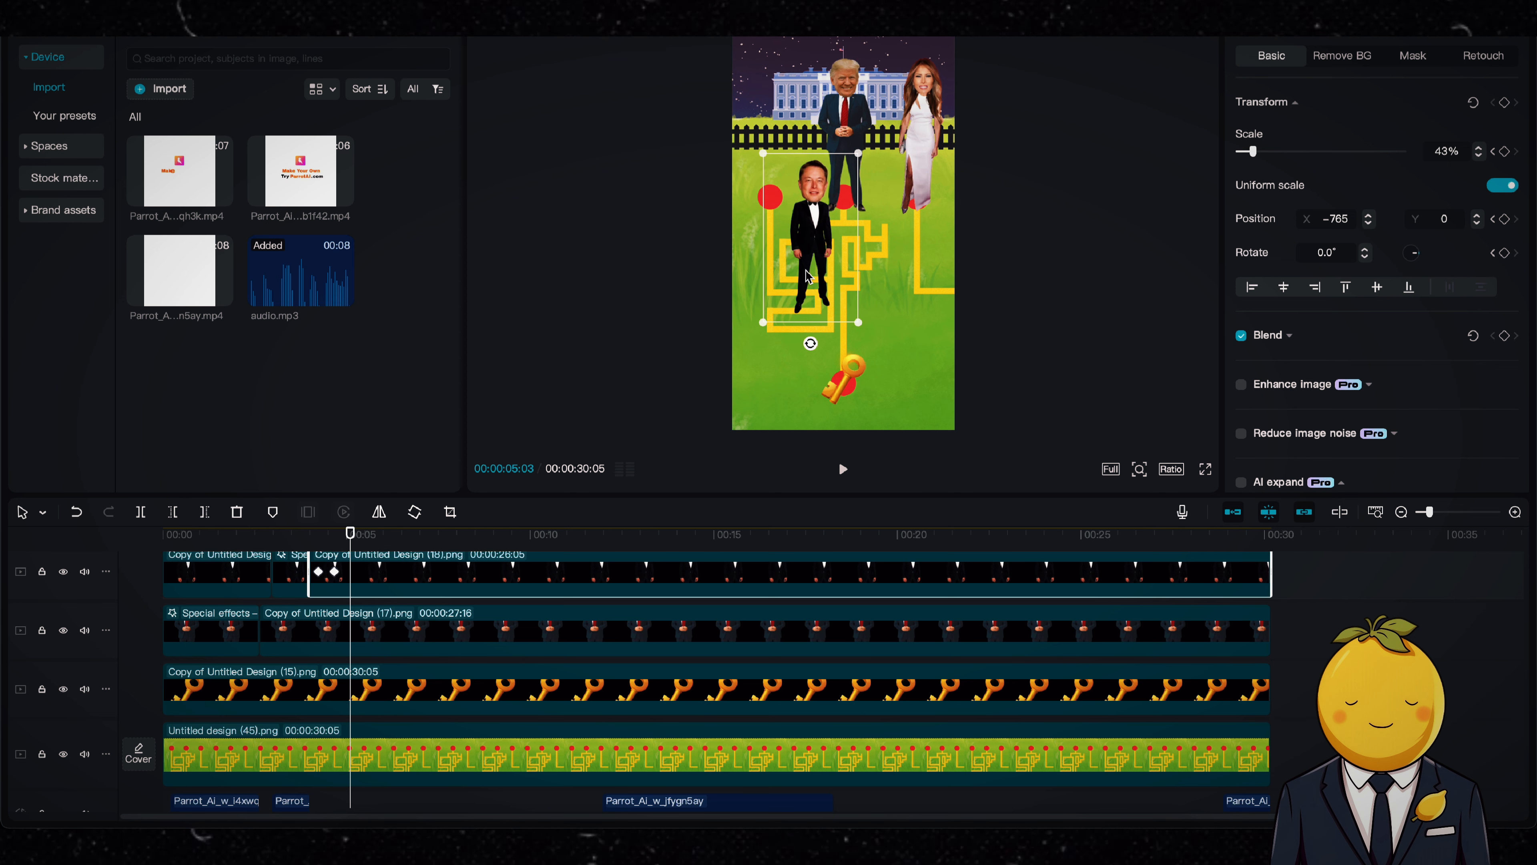
Step: Keyframe Musk slightly further down at 00:00:05:15 and left to X -705, Y -238 at 00:00:06:11
drag(362, 543, 365, 544)
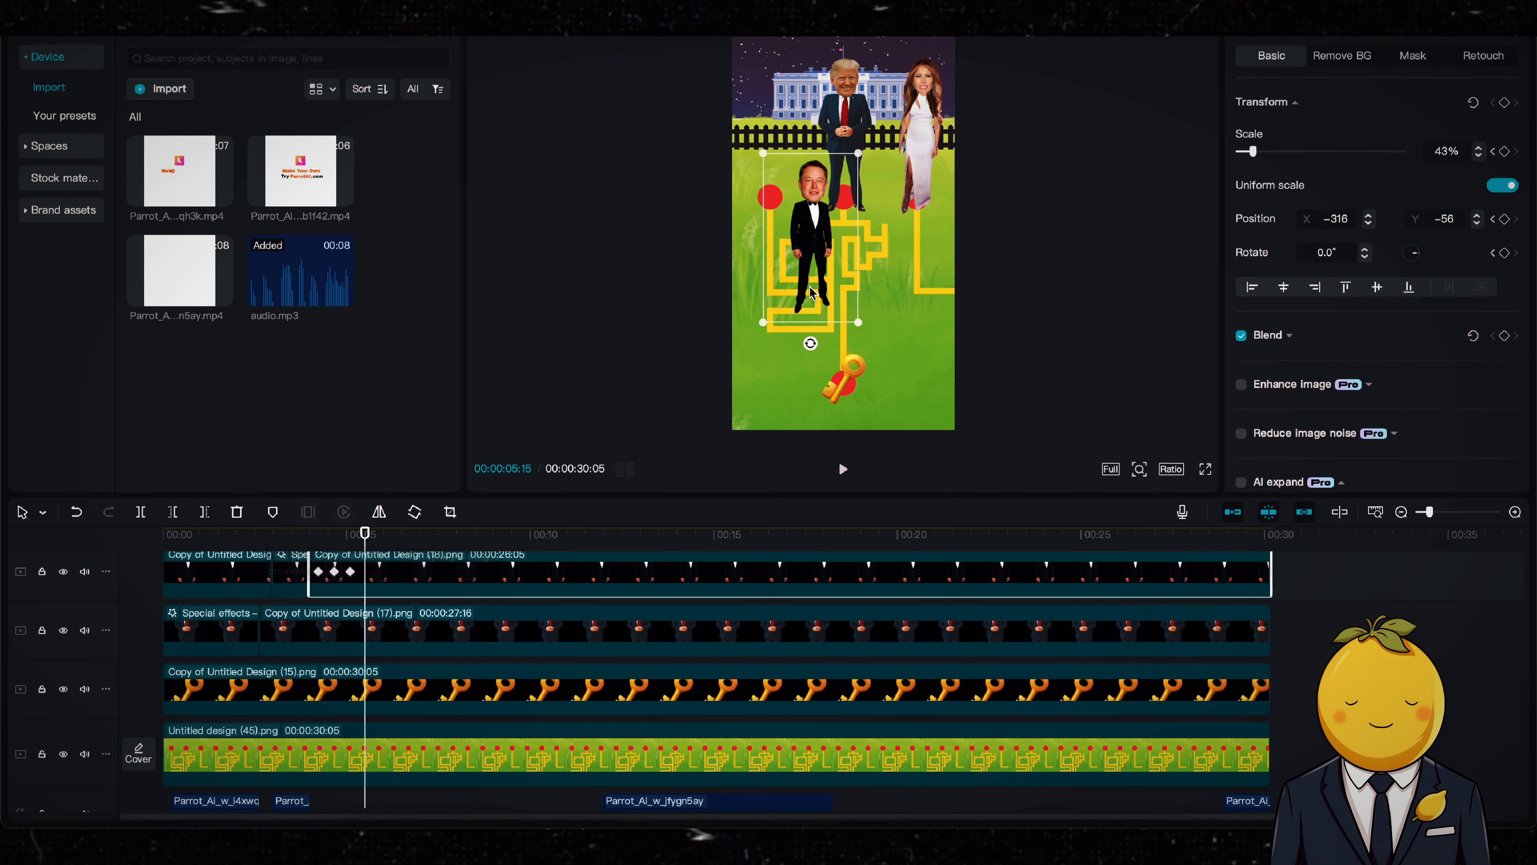
drag(830, 267, 831, 283)
drag(366, 533, 396, 533)
drag(830, 295, 786, 298)
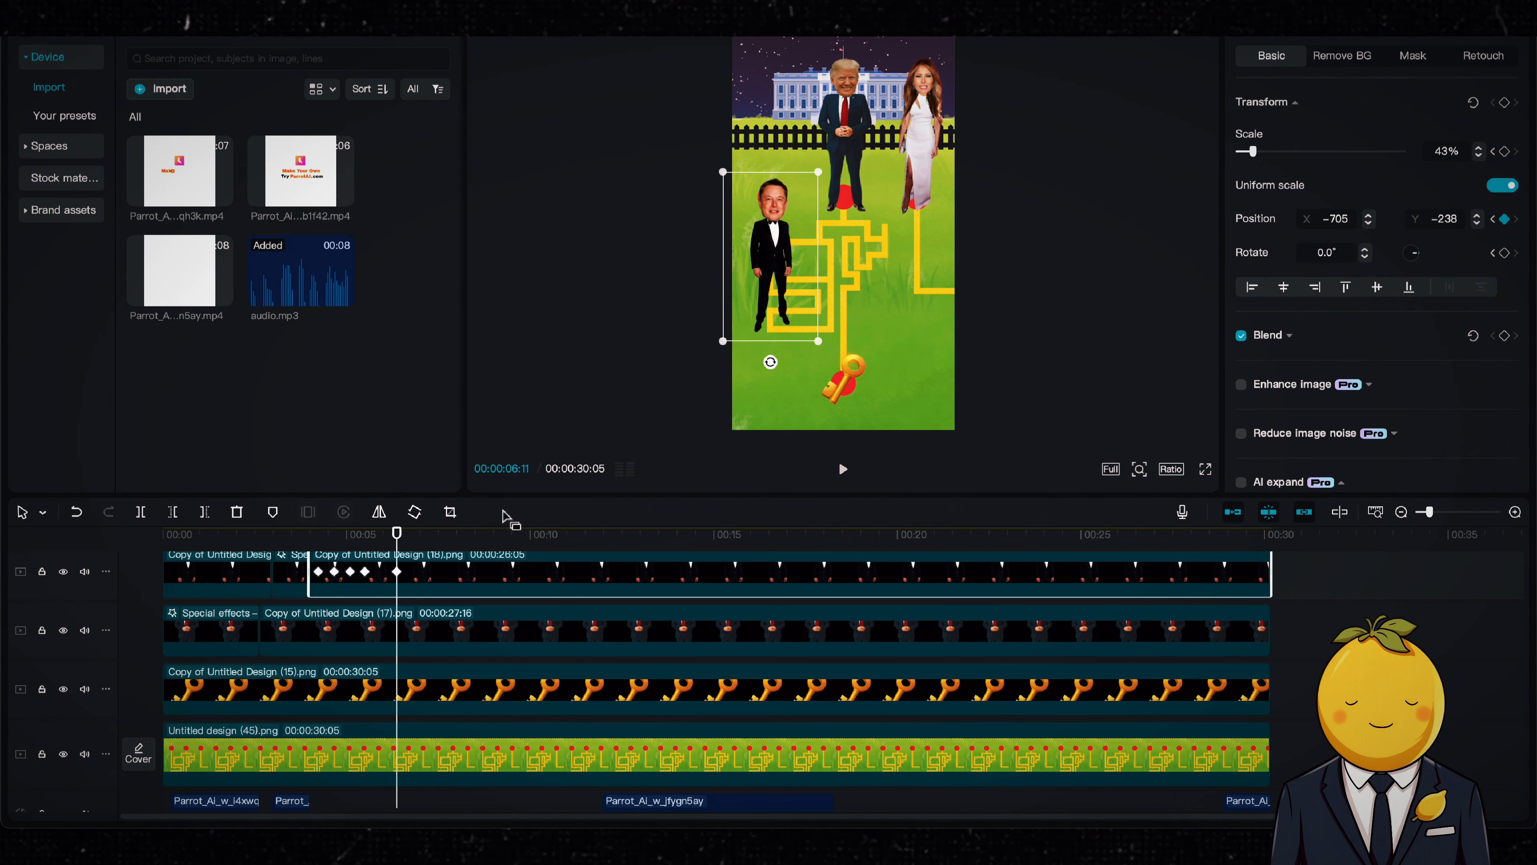
Step: Keyframe Musk down to X -670, Y -389 at about 7 seconds and right to X -160, Y -437 at 00:00:08:05
drag(422, 545, 424, 546)
drag(791, 306, 794, 322)
drag(453, 541, 465, 541)
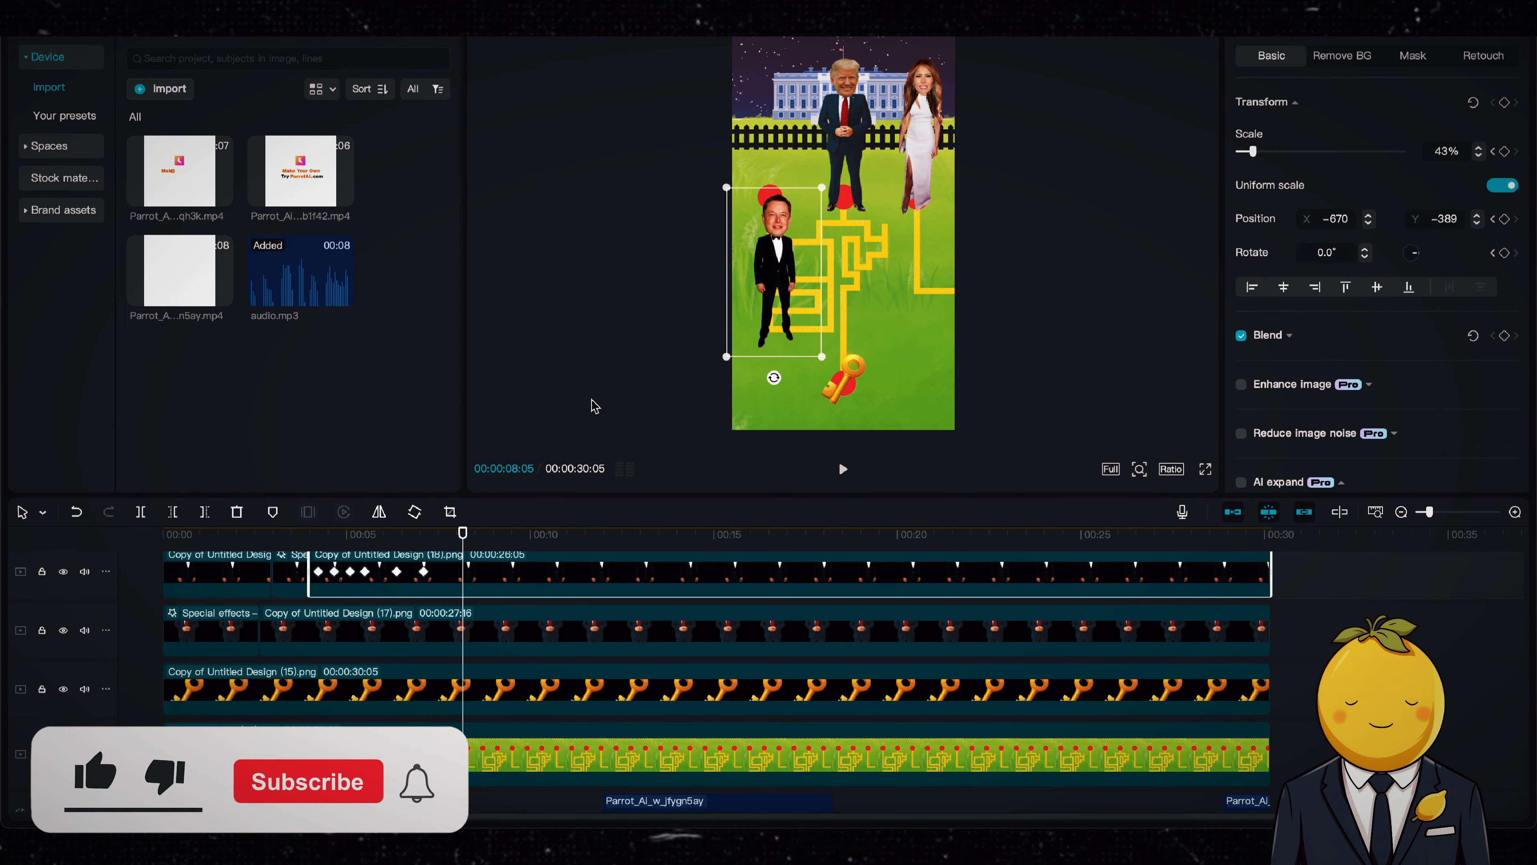
drag(778, 303, 830, 307)
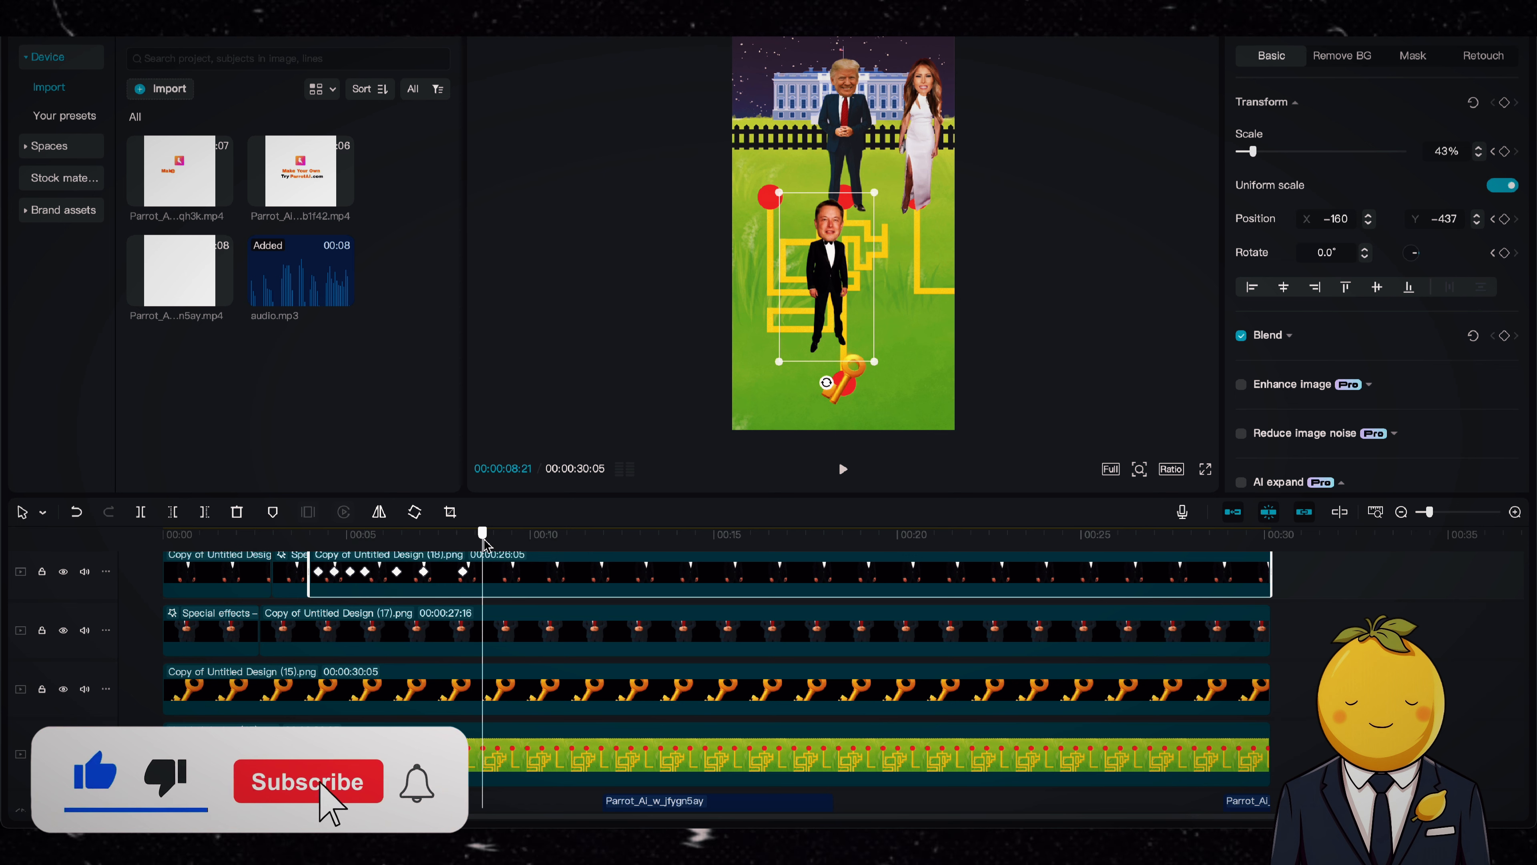
Step: Keyframe Musk up to X -151, Y 69 at about 9 seconds and left to X -549, Y 65 at 00:00:09:23
drag(483, 539, 497, 540)
drag(818, 296, 817, 245)
drag(497, 538, 521, 538)
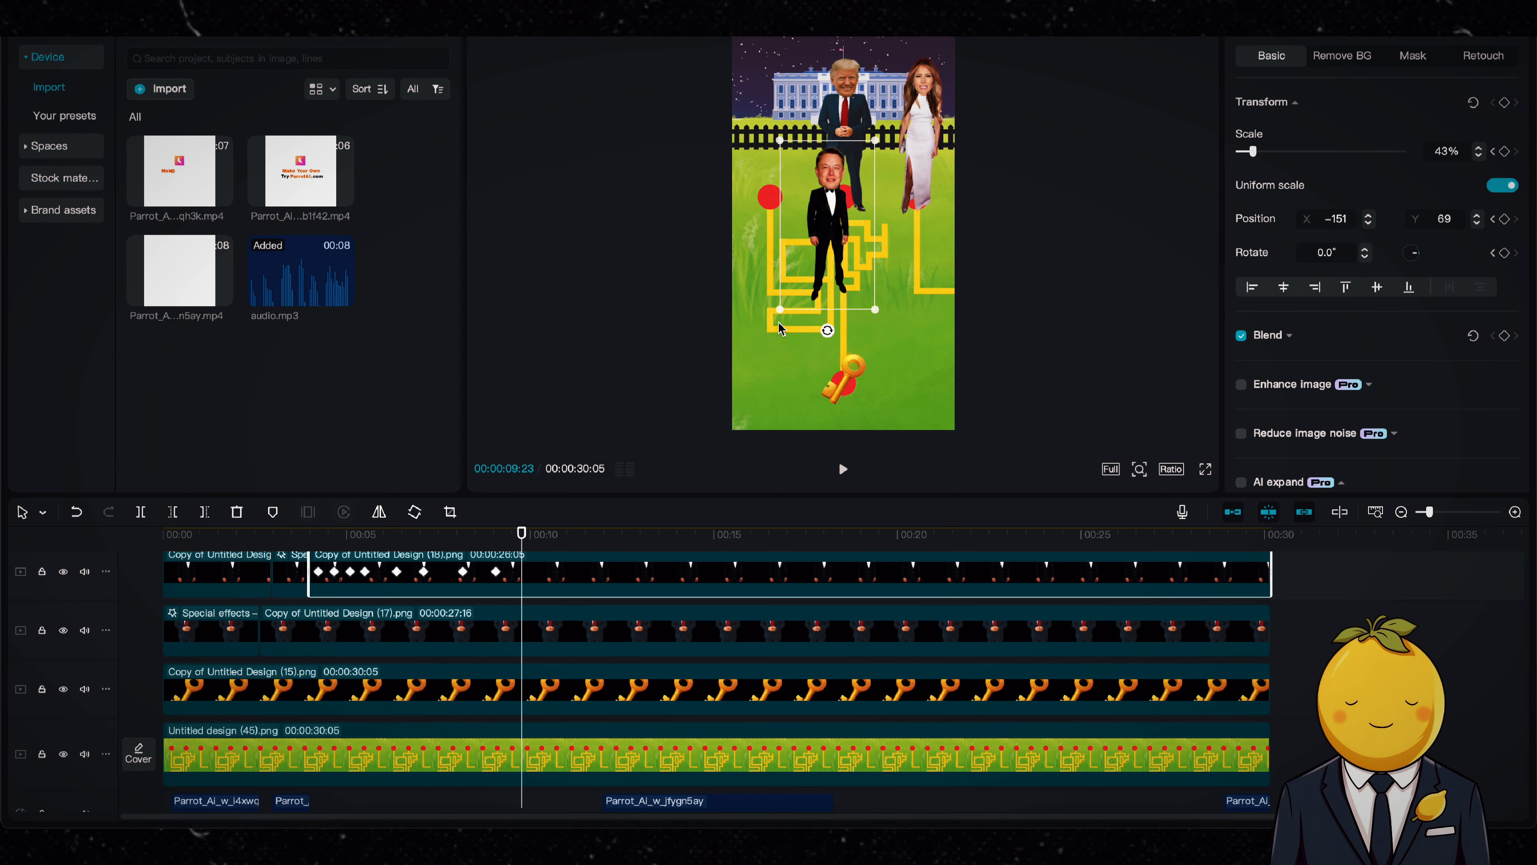
drag(787, 291, 746, 292)
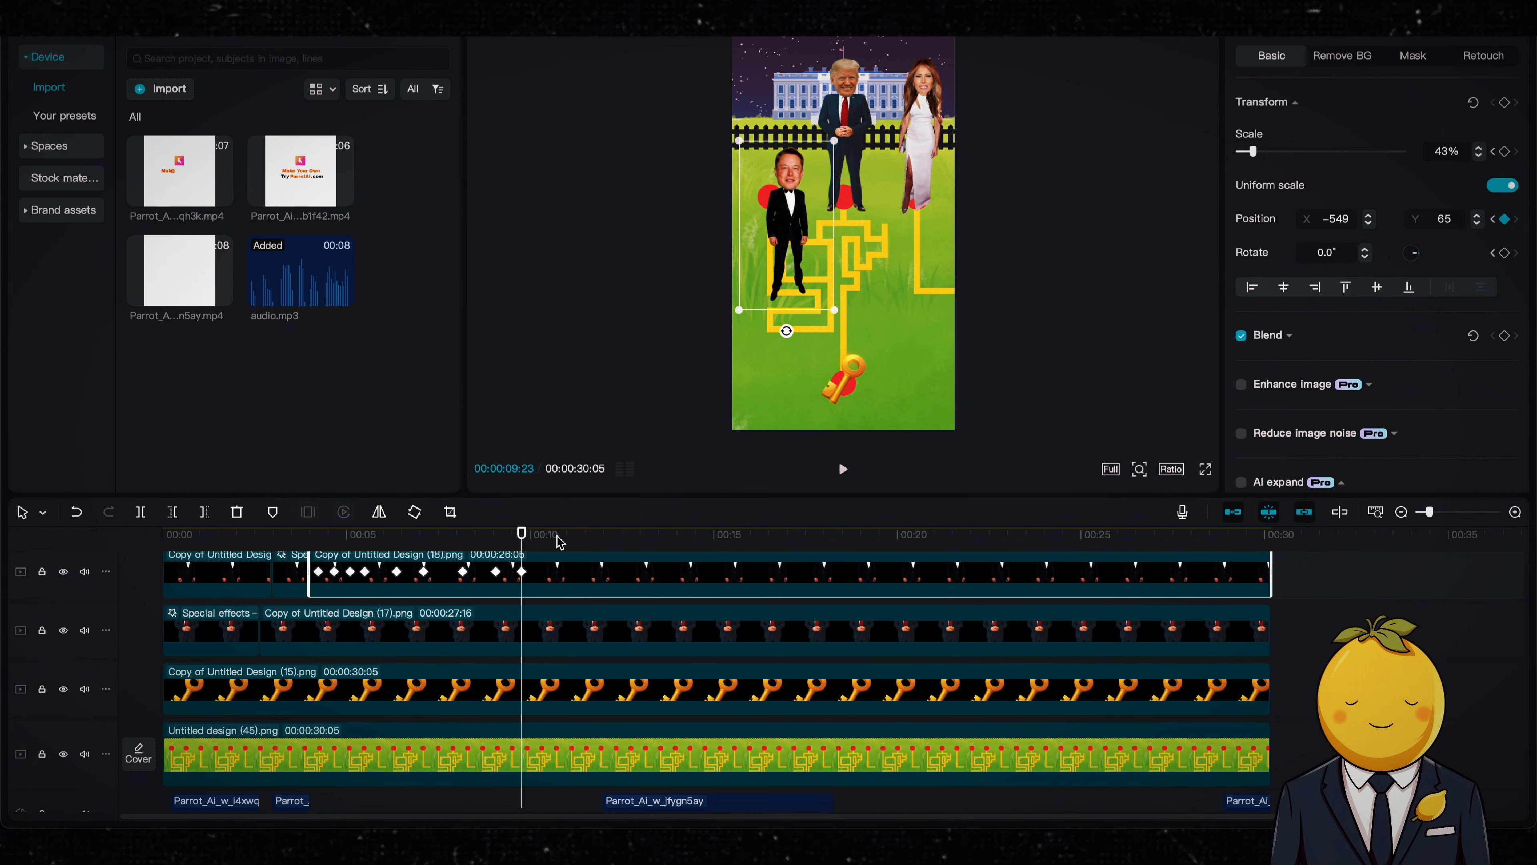
Step: Keyframe Musk up to X -618, Y 432 at about 10.5 seconds and right to X -194, Y 402 at 00:00:11:05
drag(522, 536, 549, 536)
drag(798, 257, 790, 226)
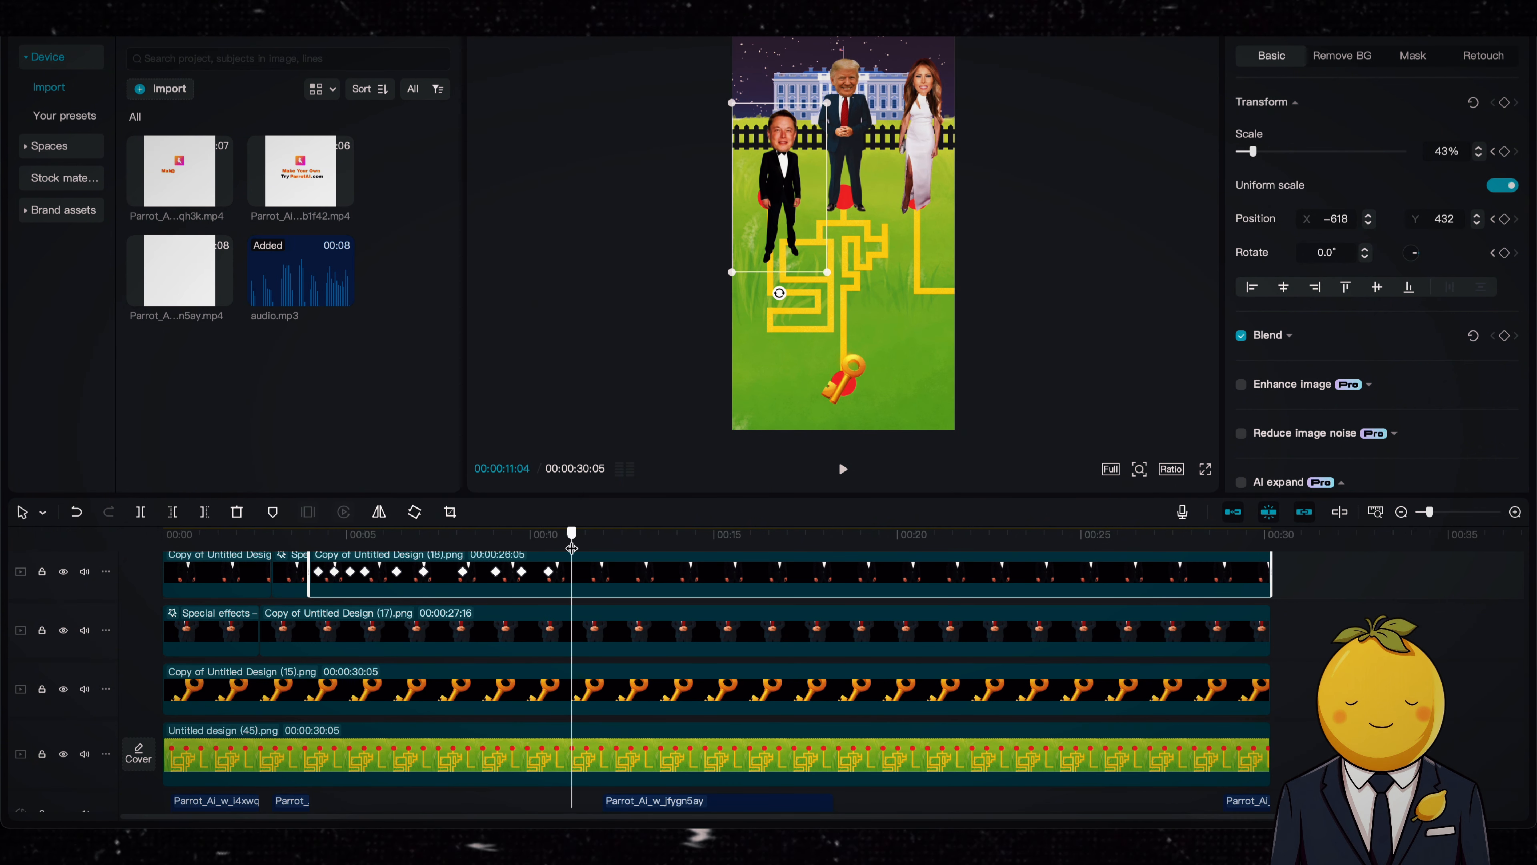
drag(571, 548, 573, 545)
drag(802, 230, 844, 233)
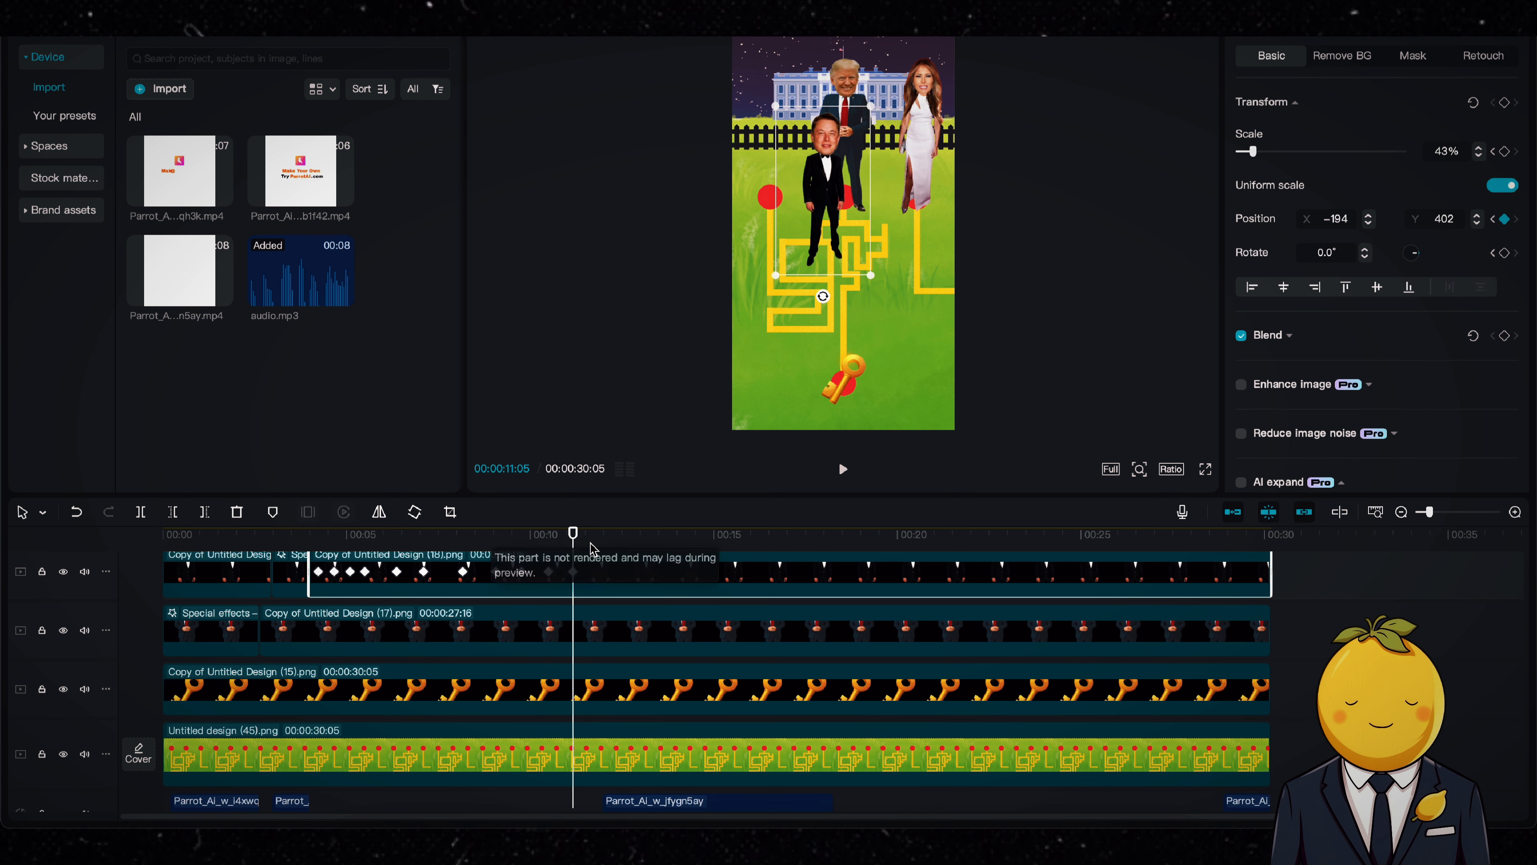
Step: Keyframe Musk down to X -134, Y -415 at 00:00:12:09 and back to his starting spot at X -739, Y 930 at 00:00:13:09
drag(573, 536, 615, 536)
drag(826, 231, 836, 321)
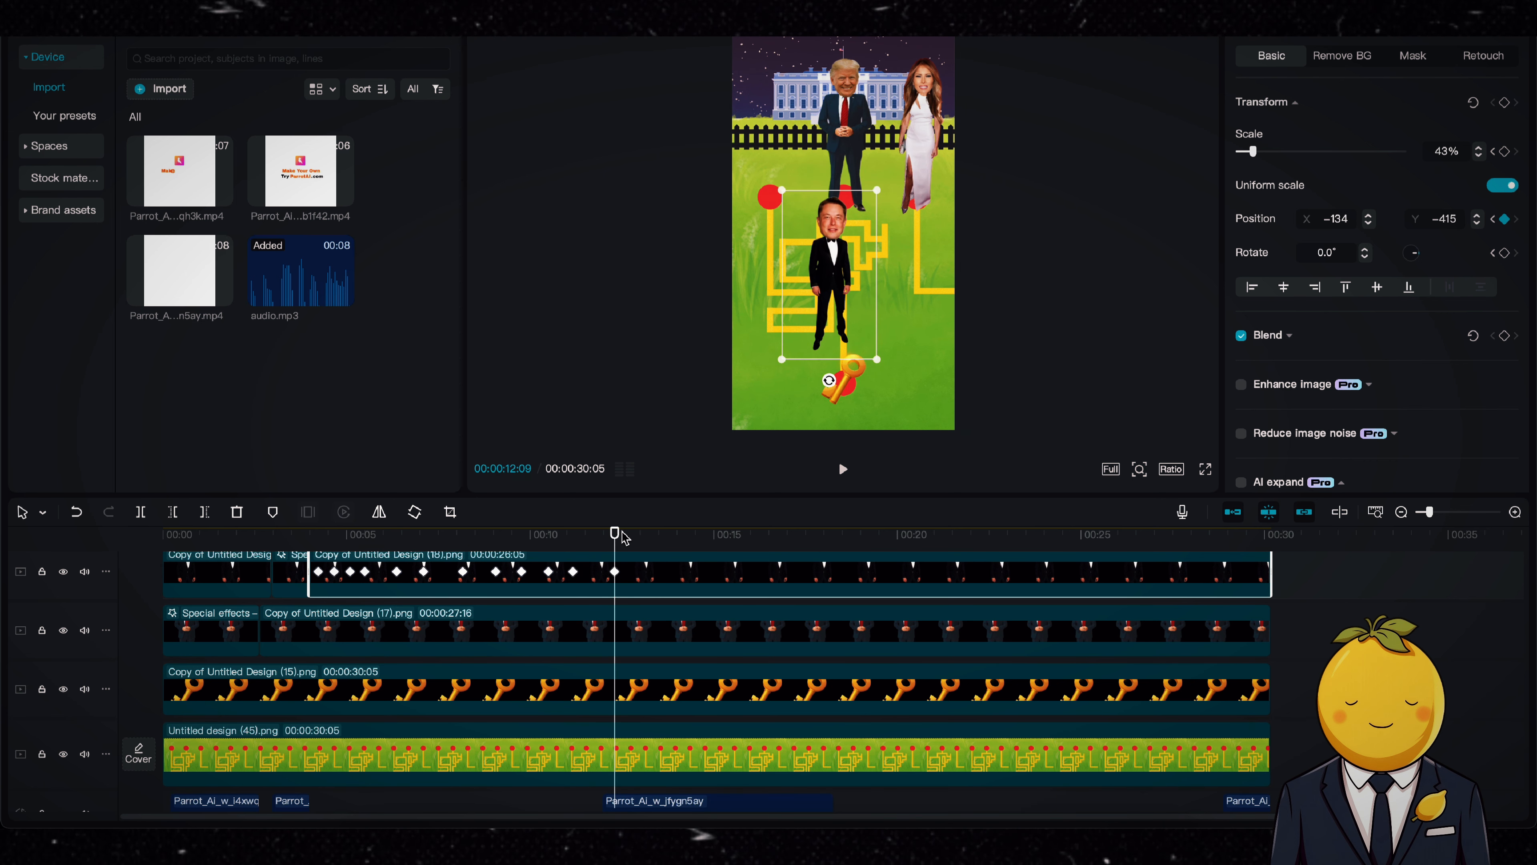
drag(625, 538, 651, 537)
drag(819, 321, 757, 189)
Step: Move Musk's second voice line so it starts at about 13 seconds, when he returns to his starting spot
scroll(690, 633, down, 1)
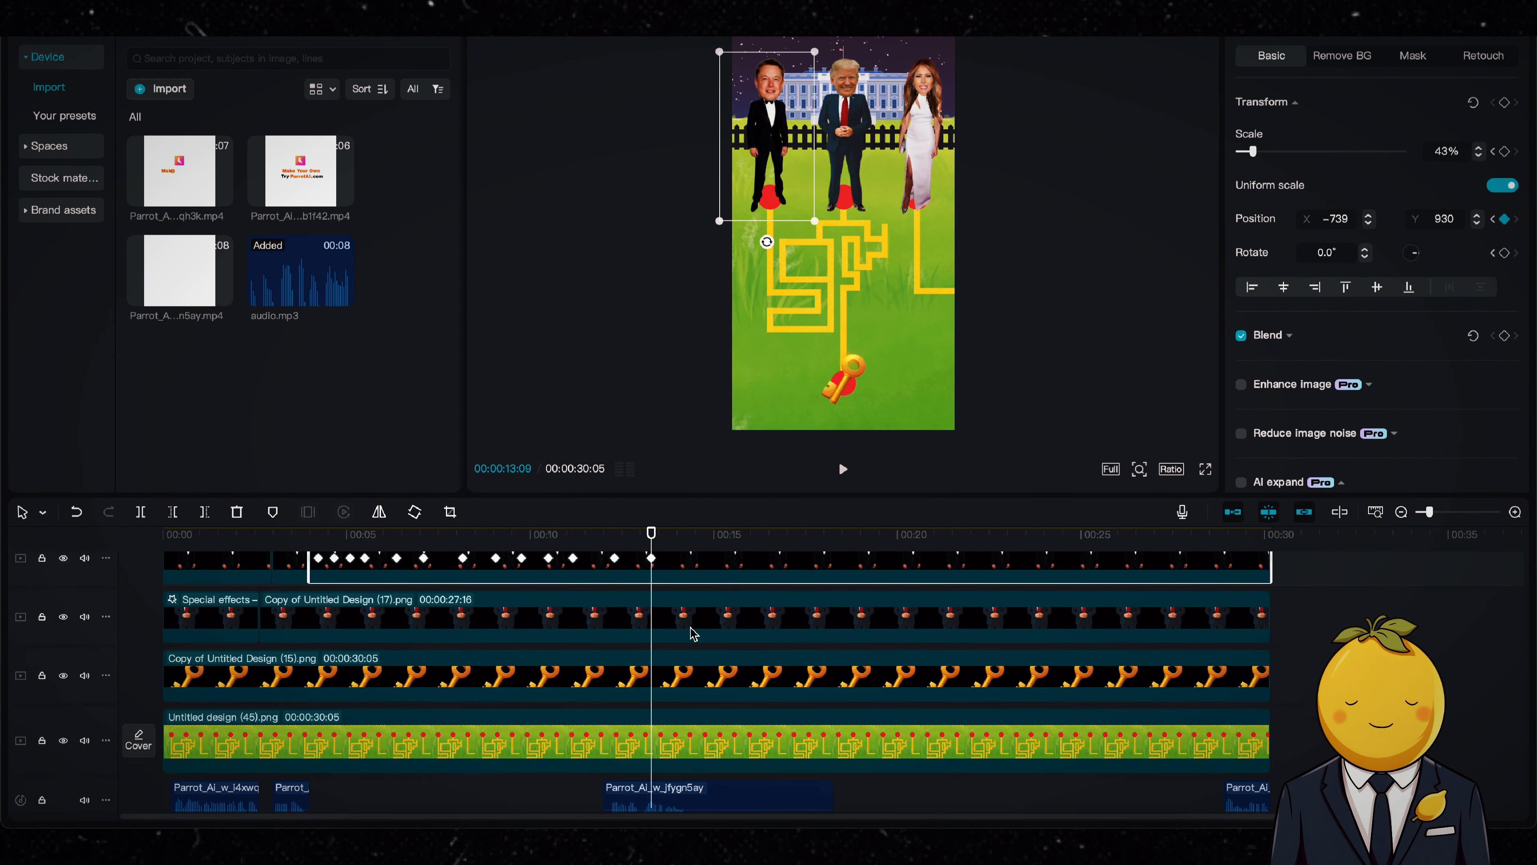
scroll(690, 632, down, 1)
drag(692, 778, 737, 781)
Step: Play the video from about 4 seconds to check Musk's path through the maze and the voice timing
click(304, 538)
key(space)
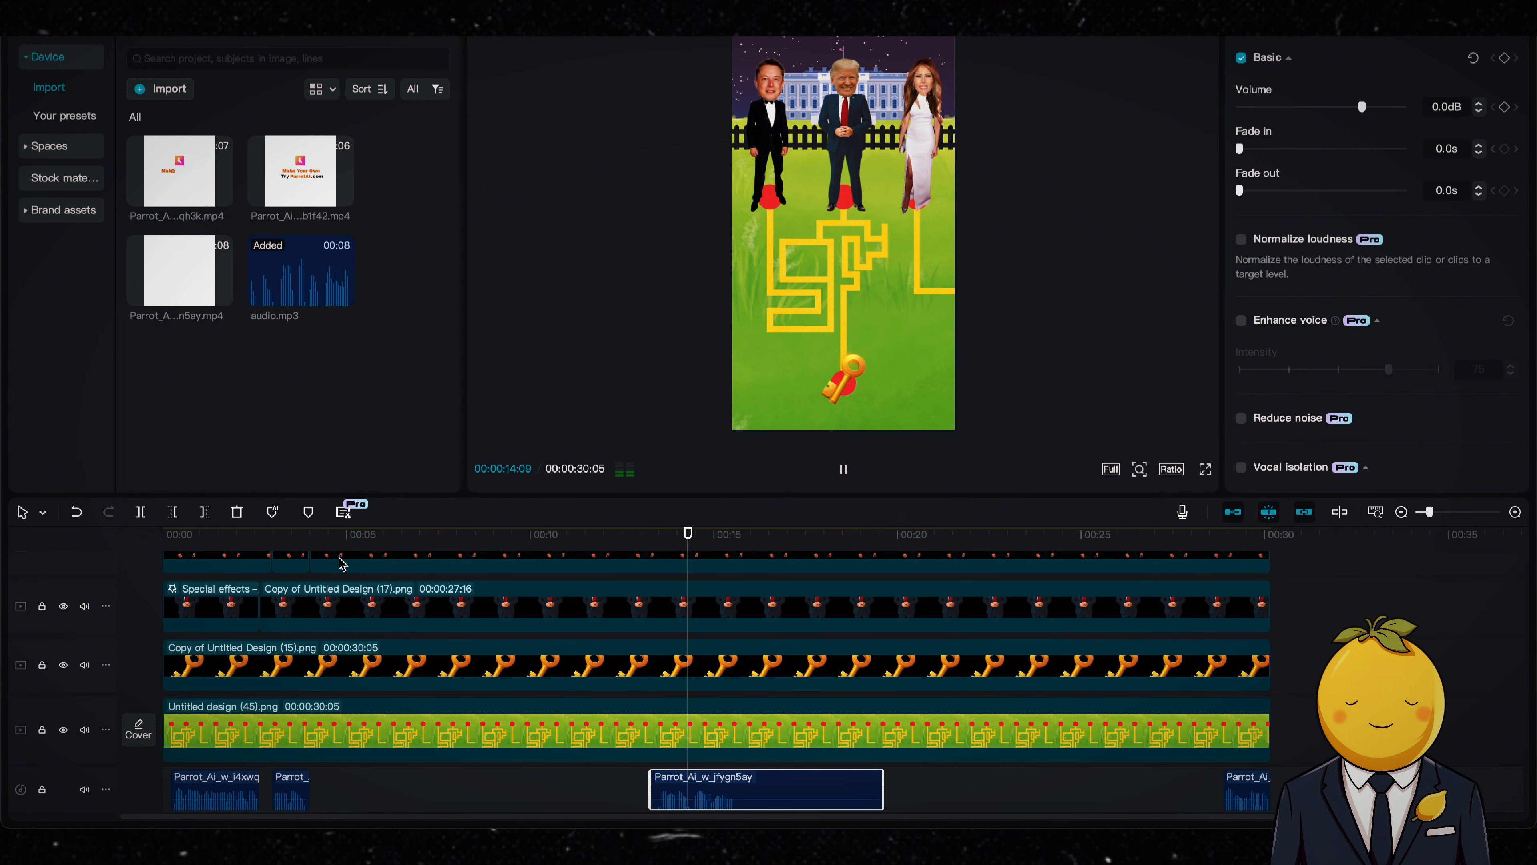
scroll(663, 711, down, 3)
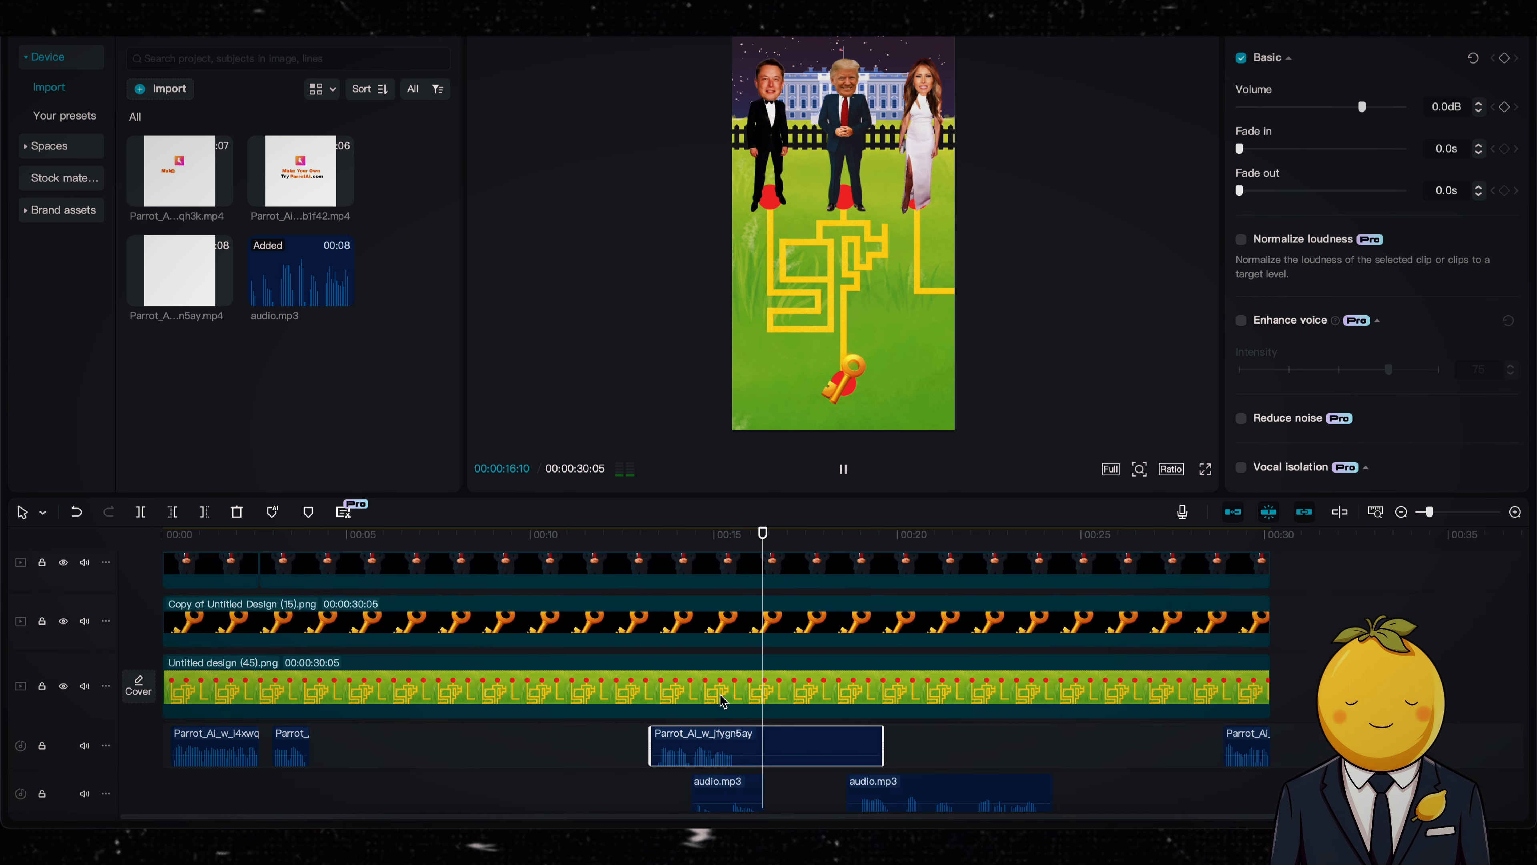
Step: Move Melania's first voice clip to about 15.5 seconds and split Musk's image at 00:00:13:09 and 00:00:15:18
drag(718, 731, 764, 732)
click(651, 544)
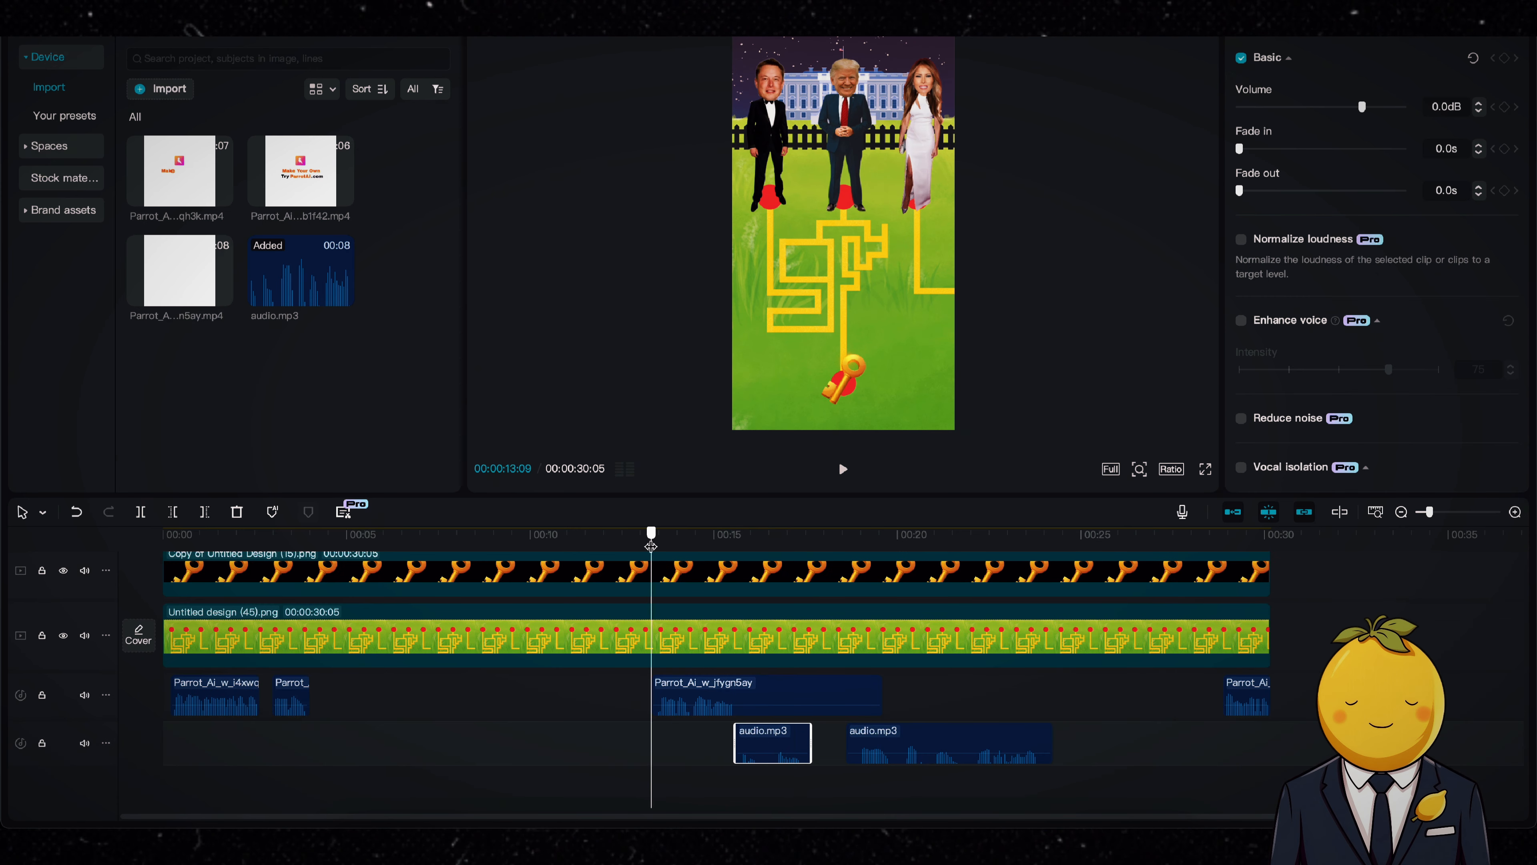
scroll(664, 672, up, 5)
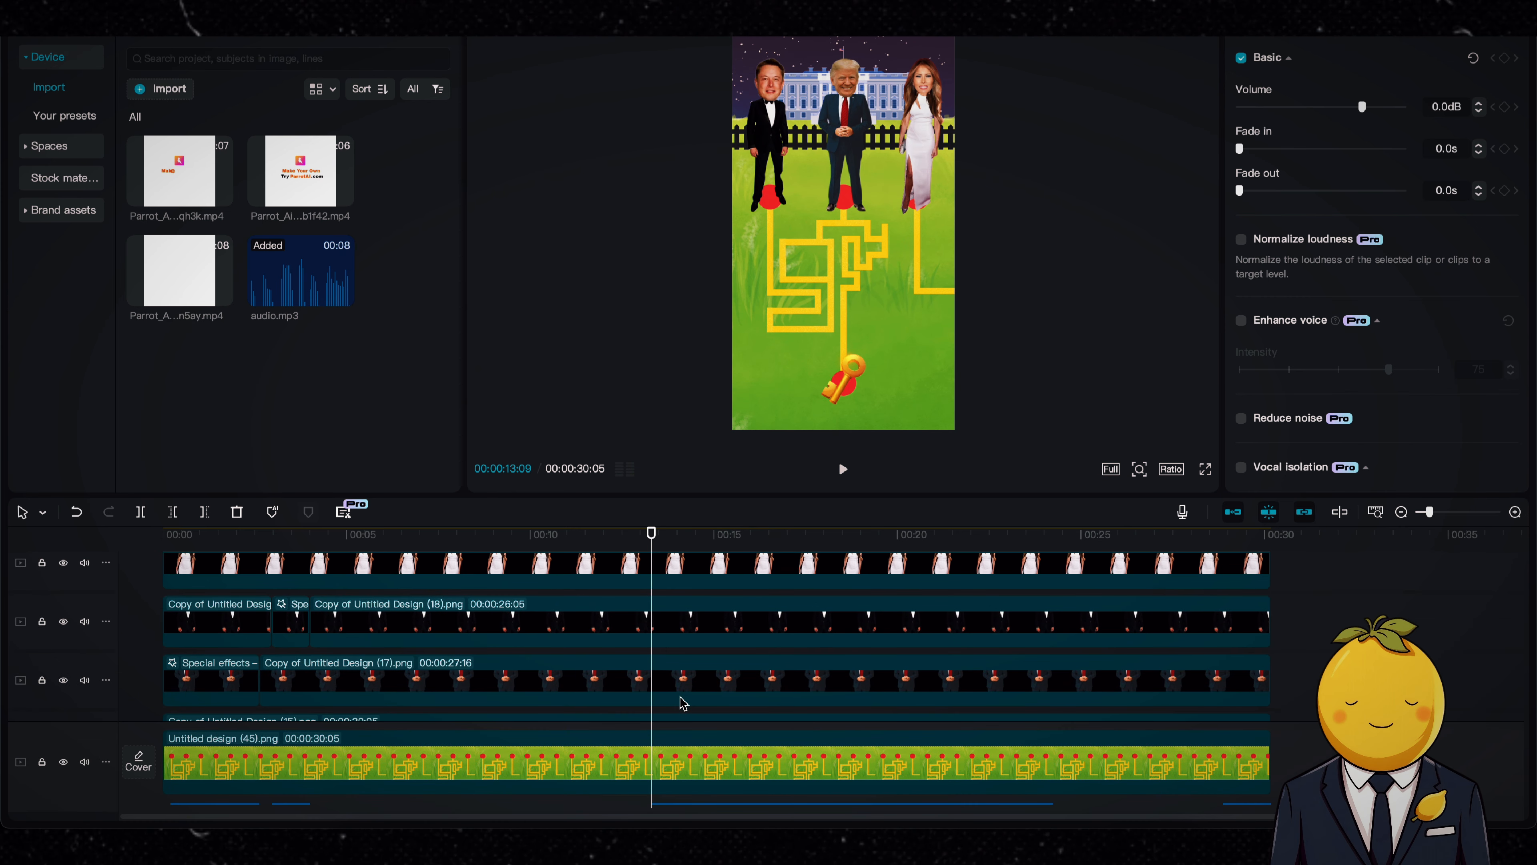
scroll(746, 635, down, 3)
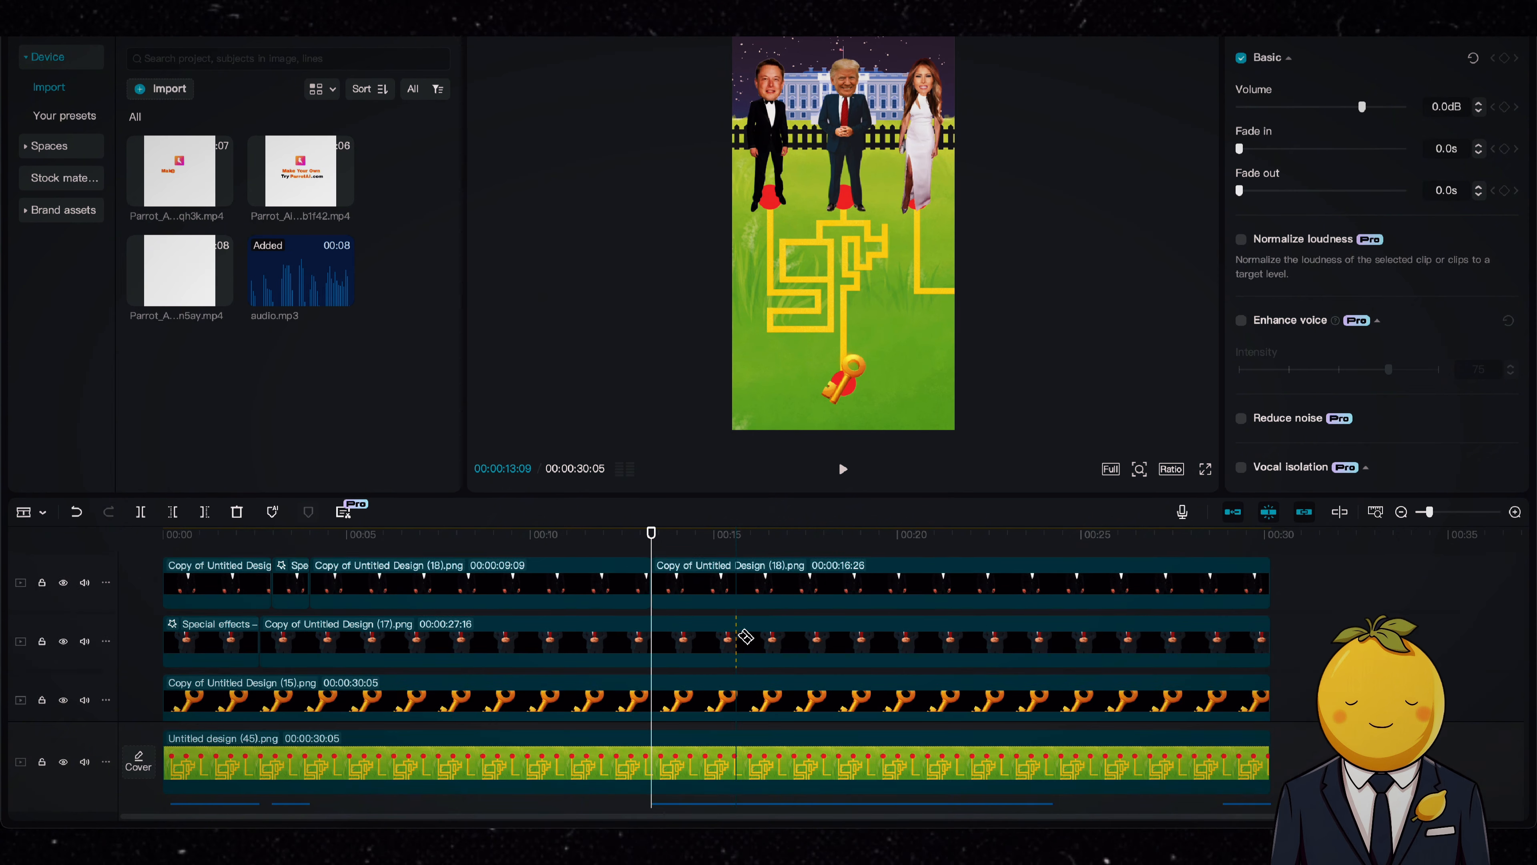
click(735, 534)
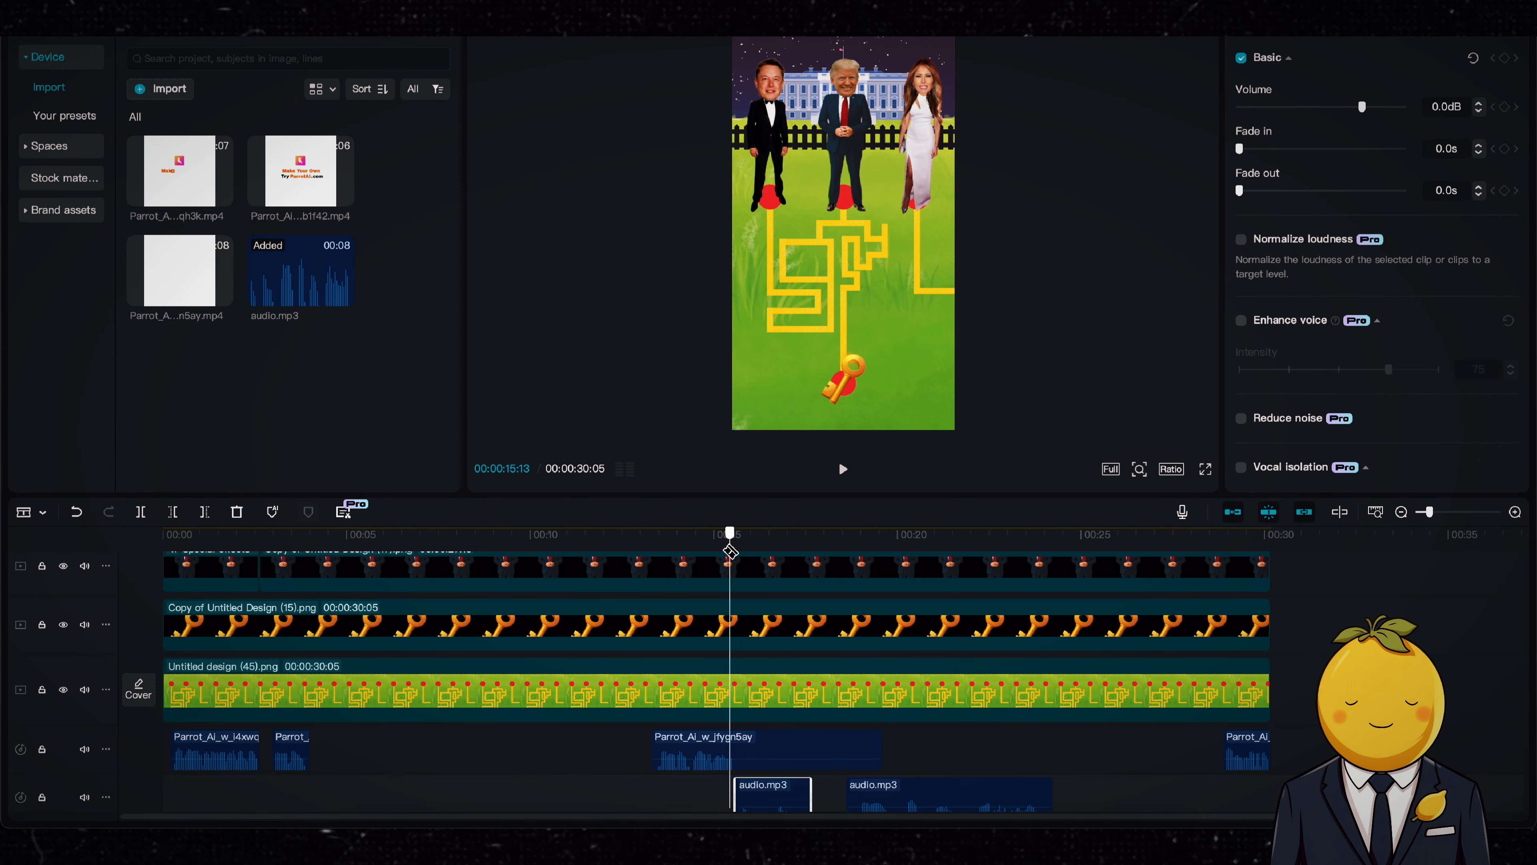
scroll(758, 625, up, 3)
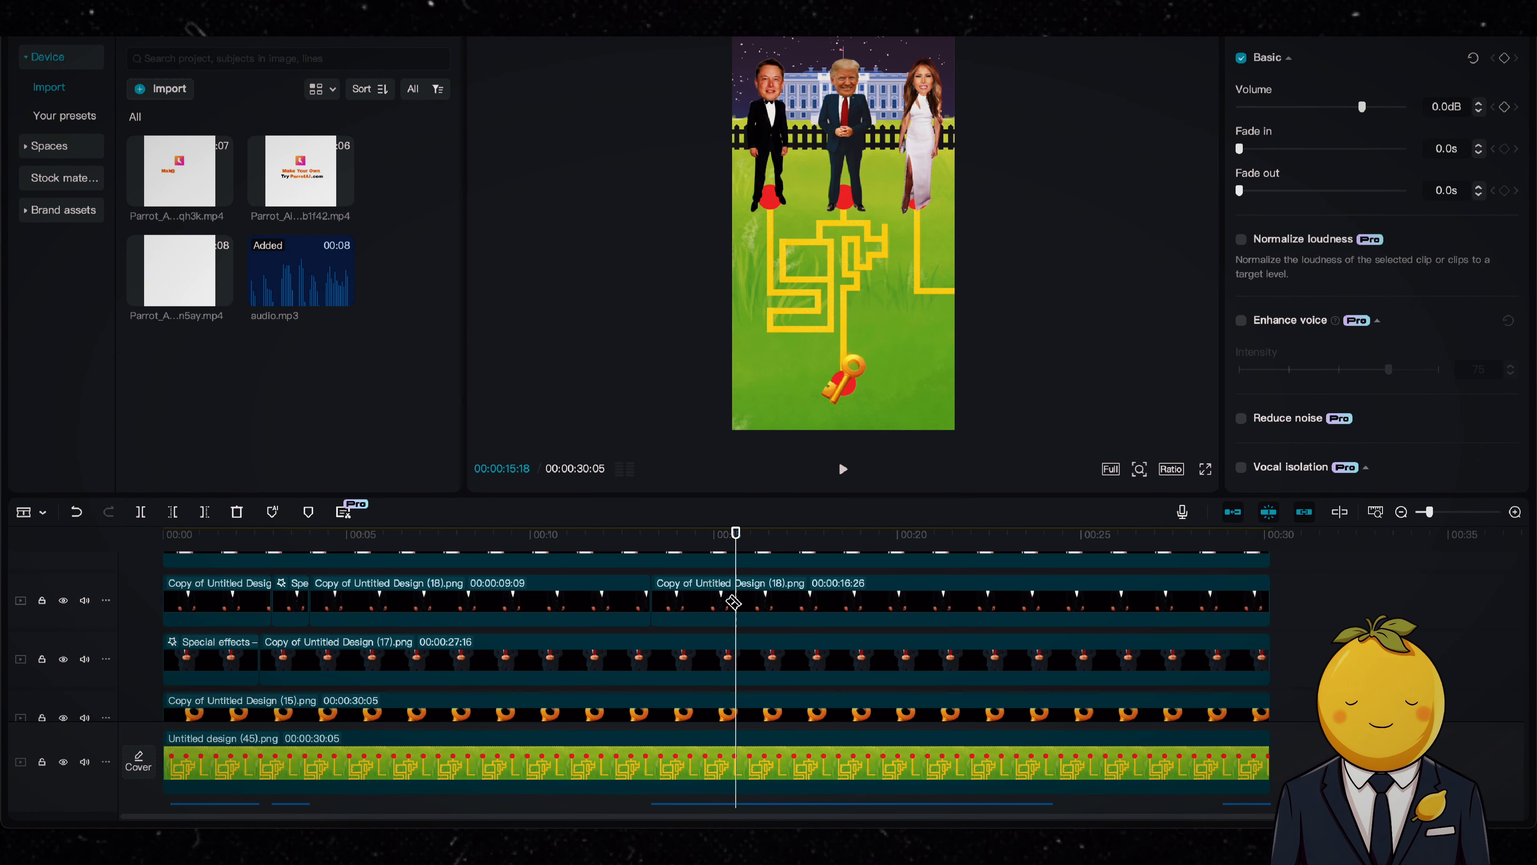
Step: Copy all attributes of Musk's early talking clip, including Effects, onto his clip starting at 00:00:13:09 and play it back
click(706, 536)
click(285, 598)
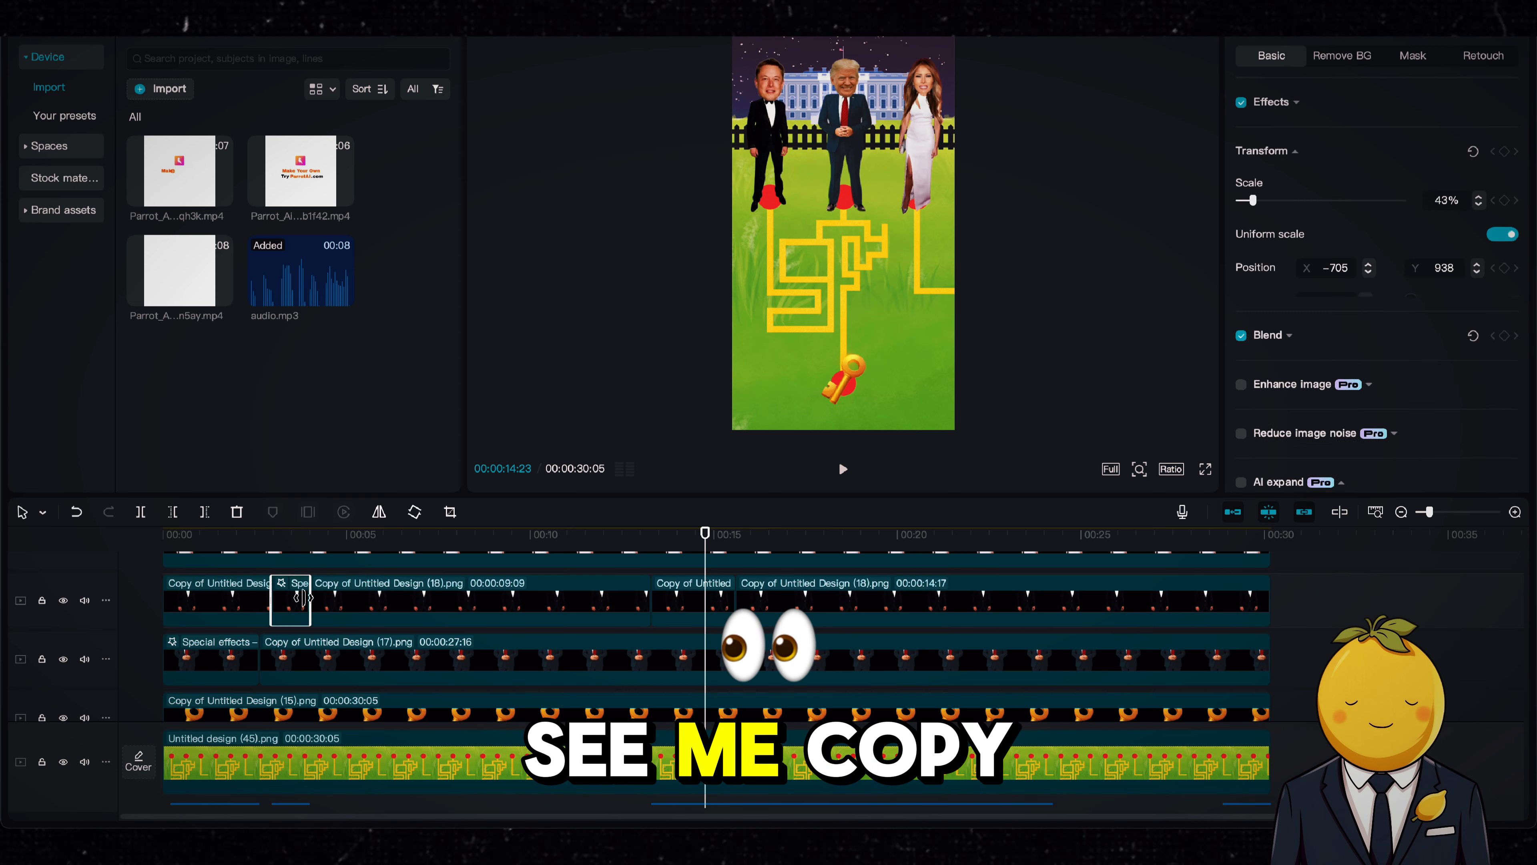
right_click(293, 598)
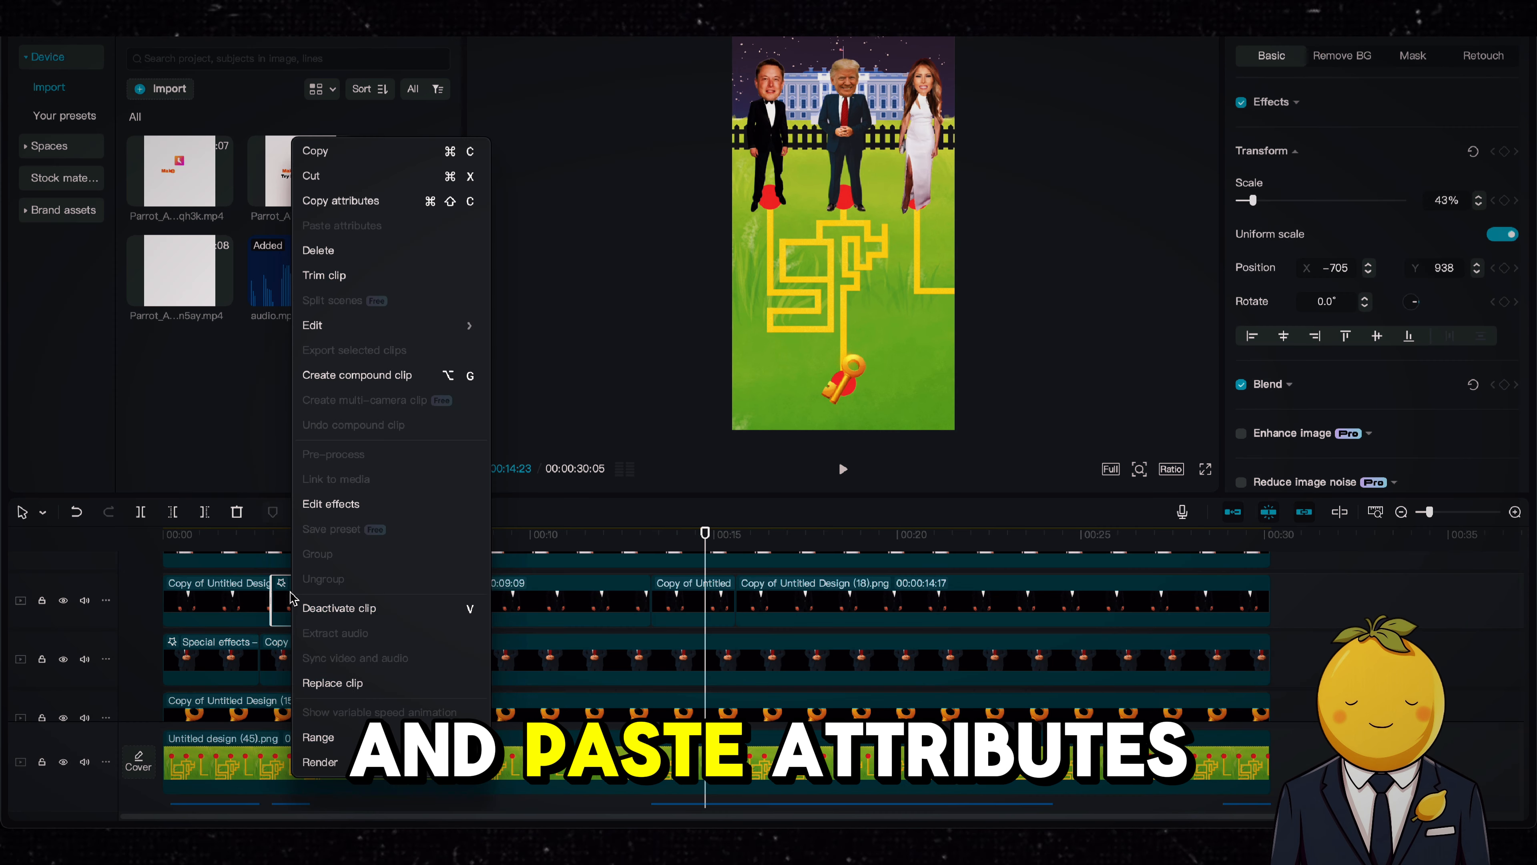
click(343, 201)
click(696, 599)
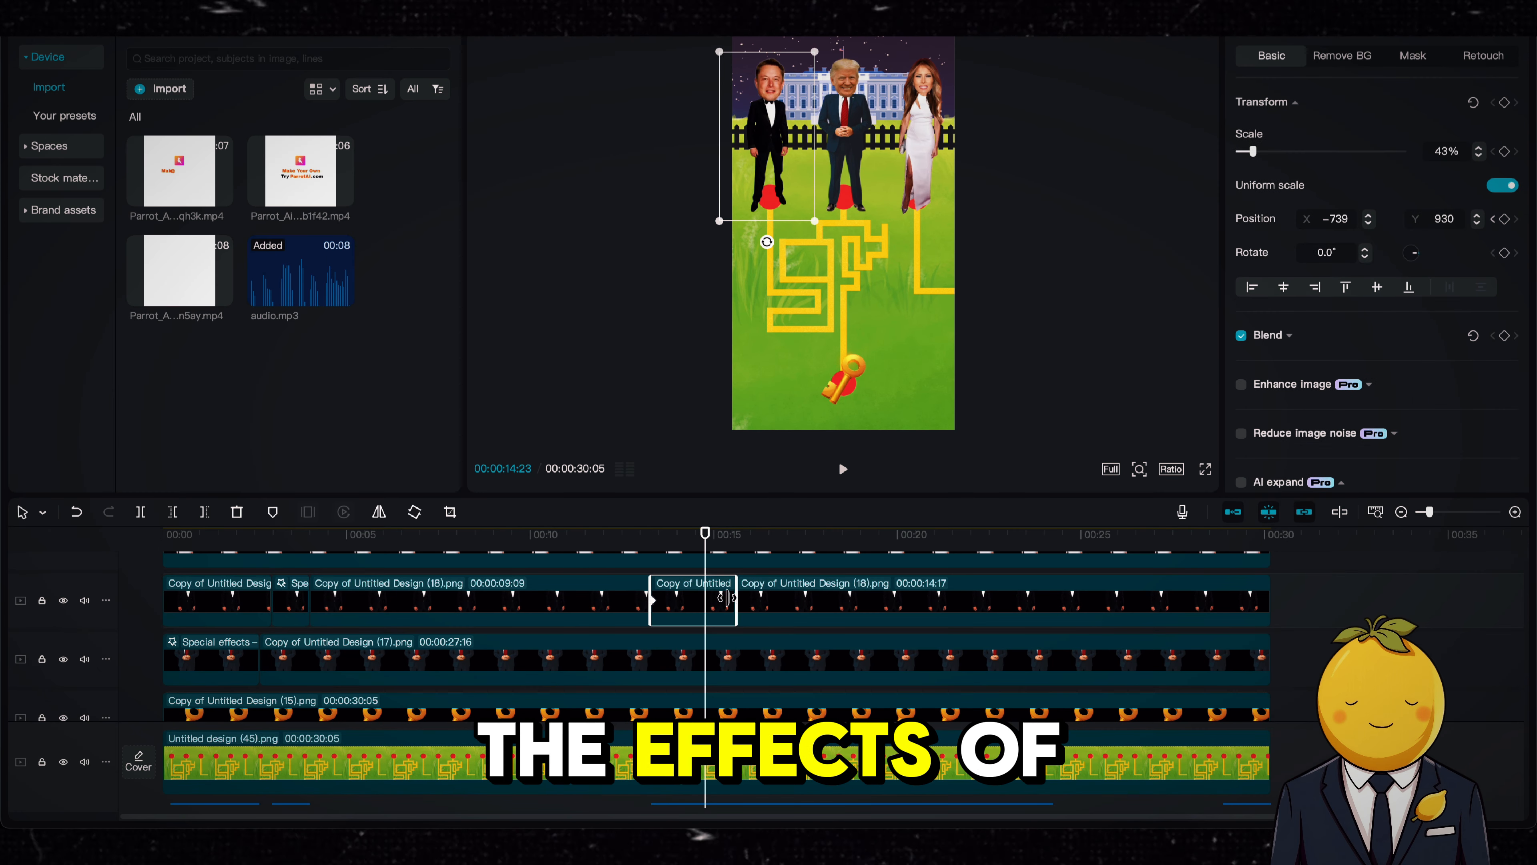
right_click(725, 599)
click(787, 257)
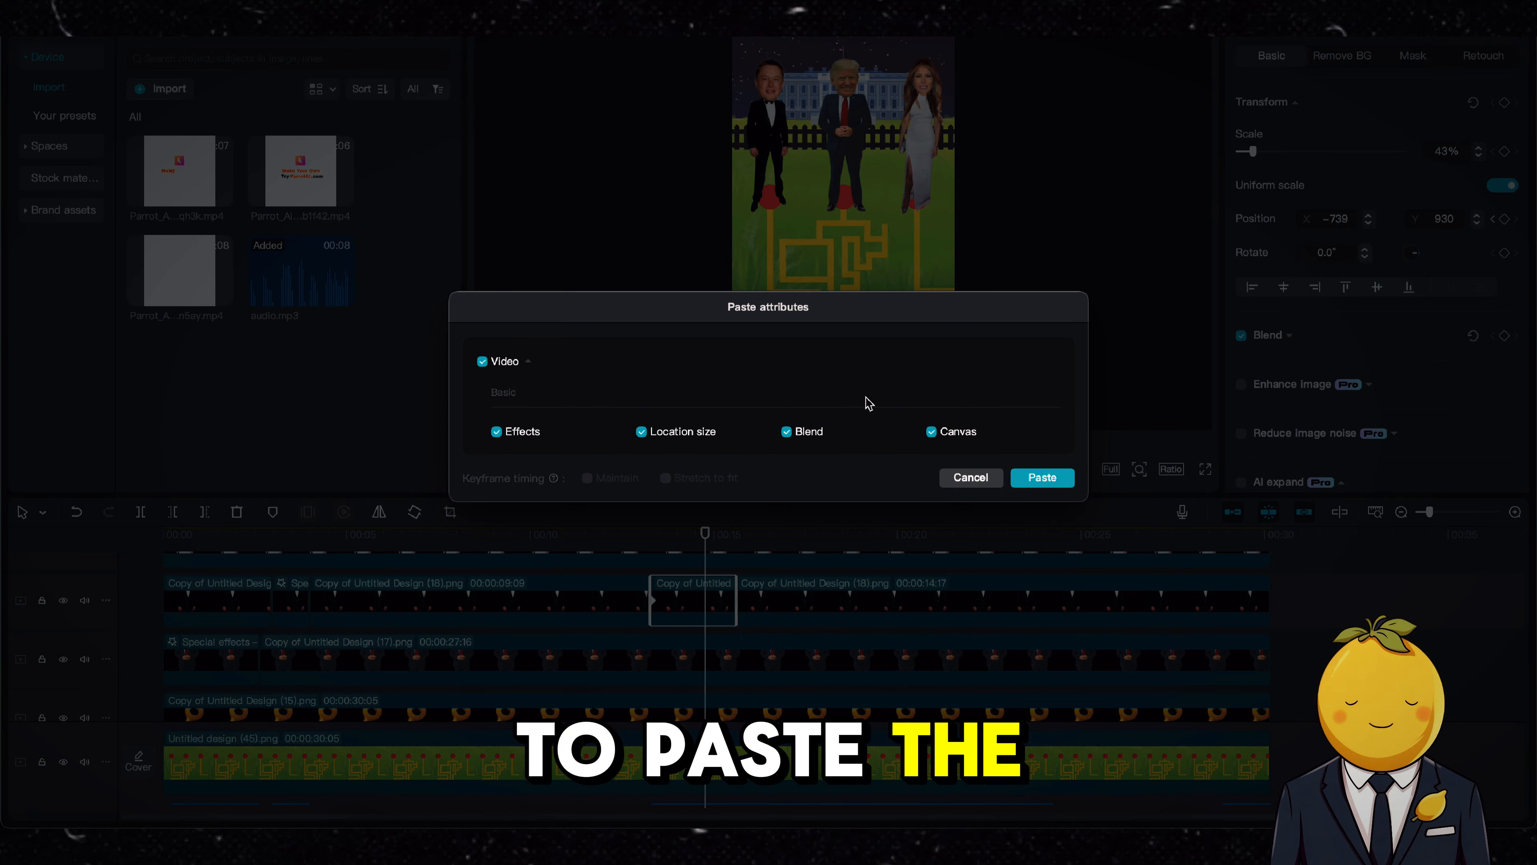
click(1040, 477)
click(625, 545)
key(space)
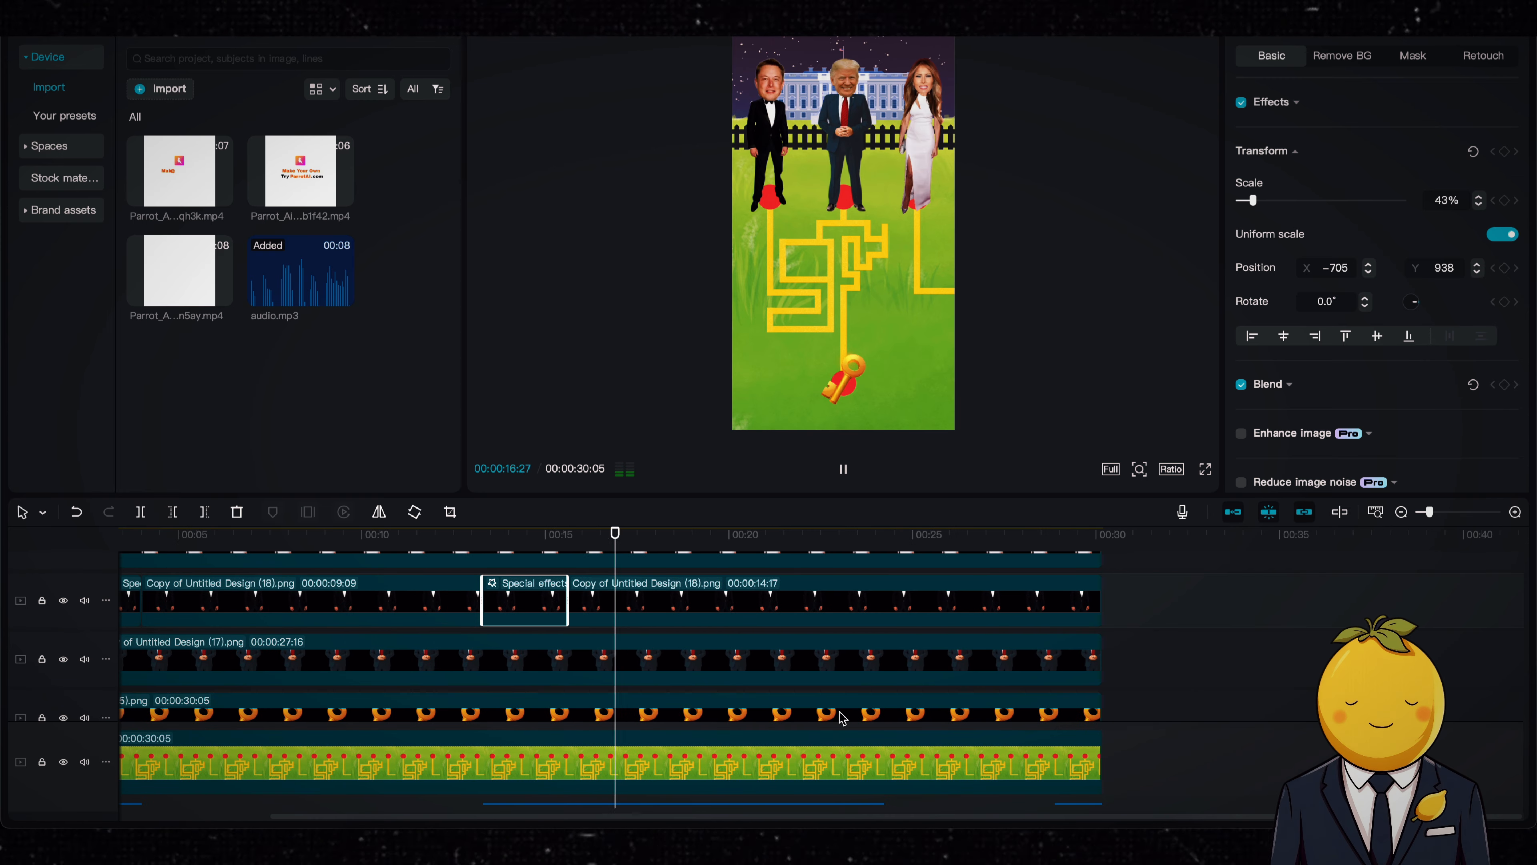
Step: Paste only the Effects attribute onto Melania's image segment that starts at 00:00:15:12
scroll(843, 718, down, 3)
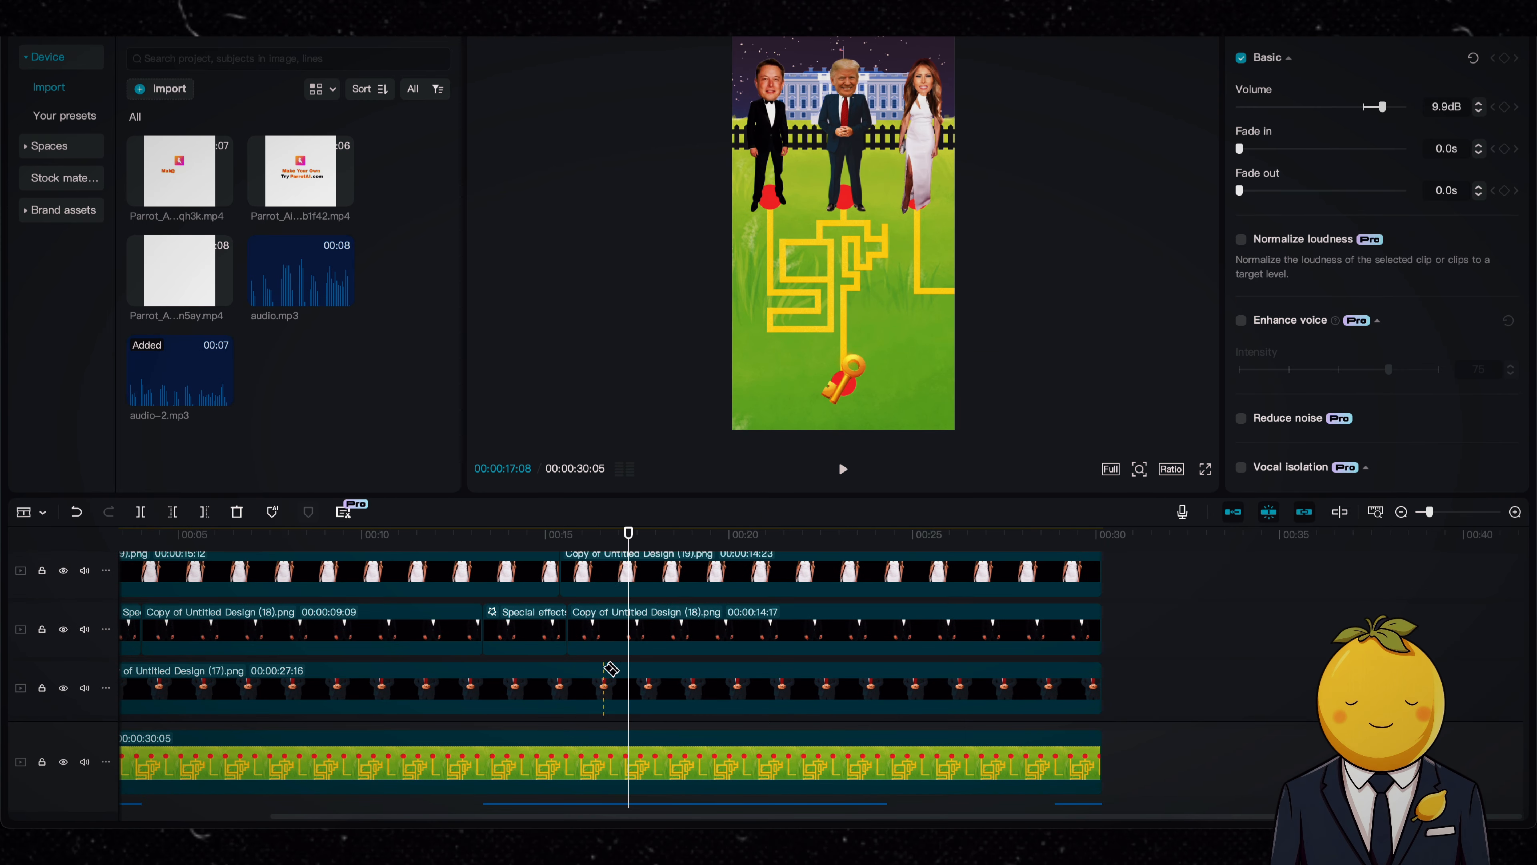
right_click(623, 572)
click(702, 264)
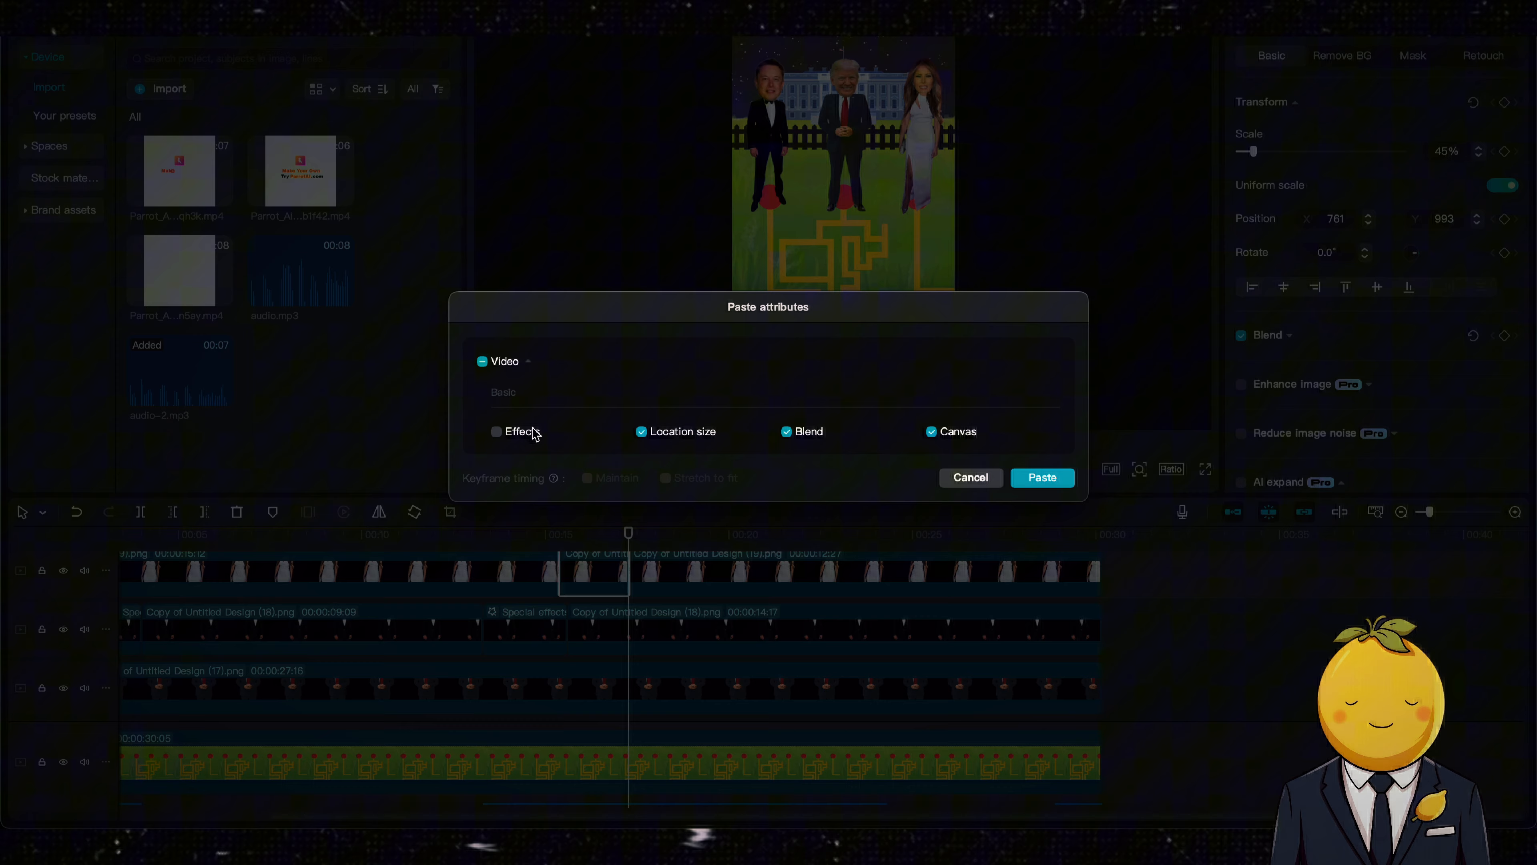
click(1069, 483)
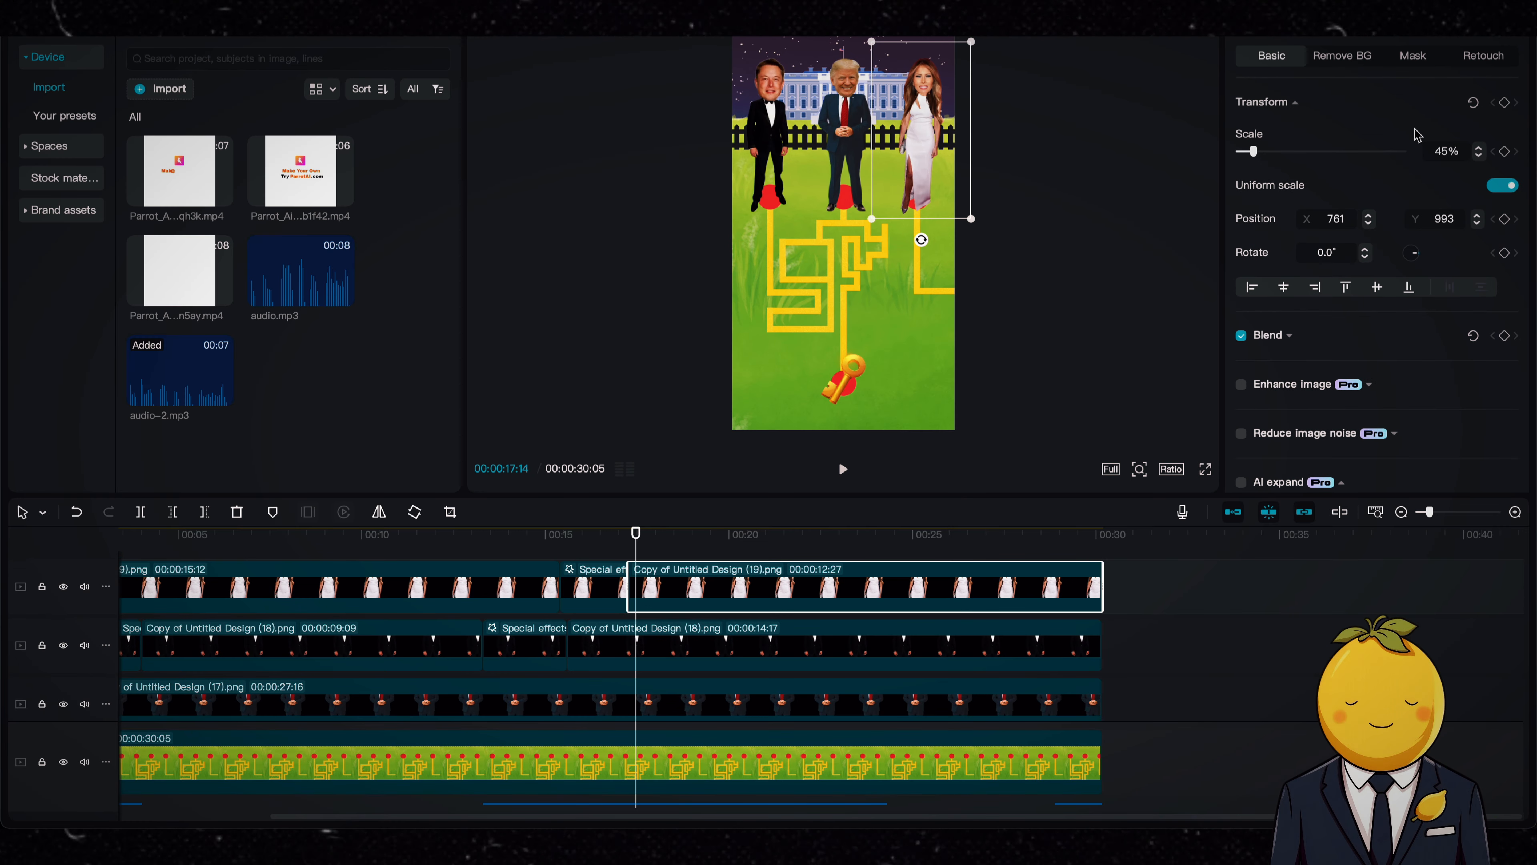
Step: Keyframe Melania from about 17.5 seconds down the maze to X 796, Y 0, and sideways out of the frame by 00:00:21:11
click(1505, 103)
click(658, 534)
drag(942, 153, 948, 255)
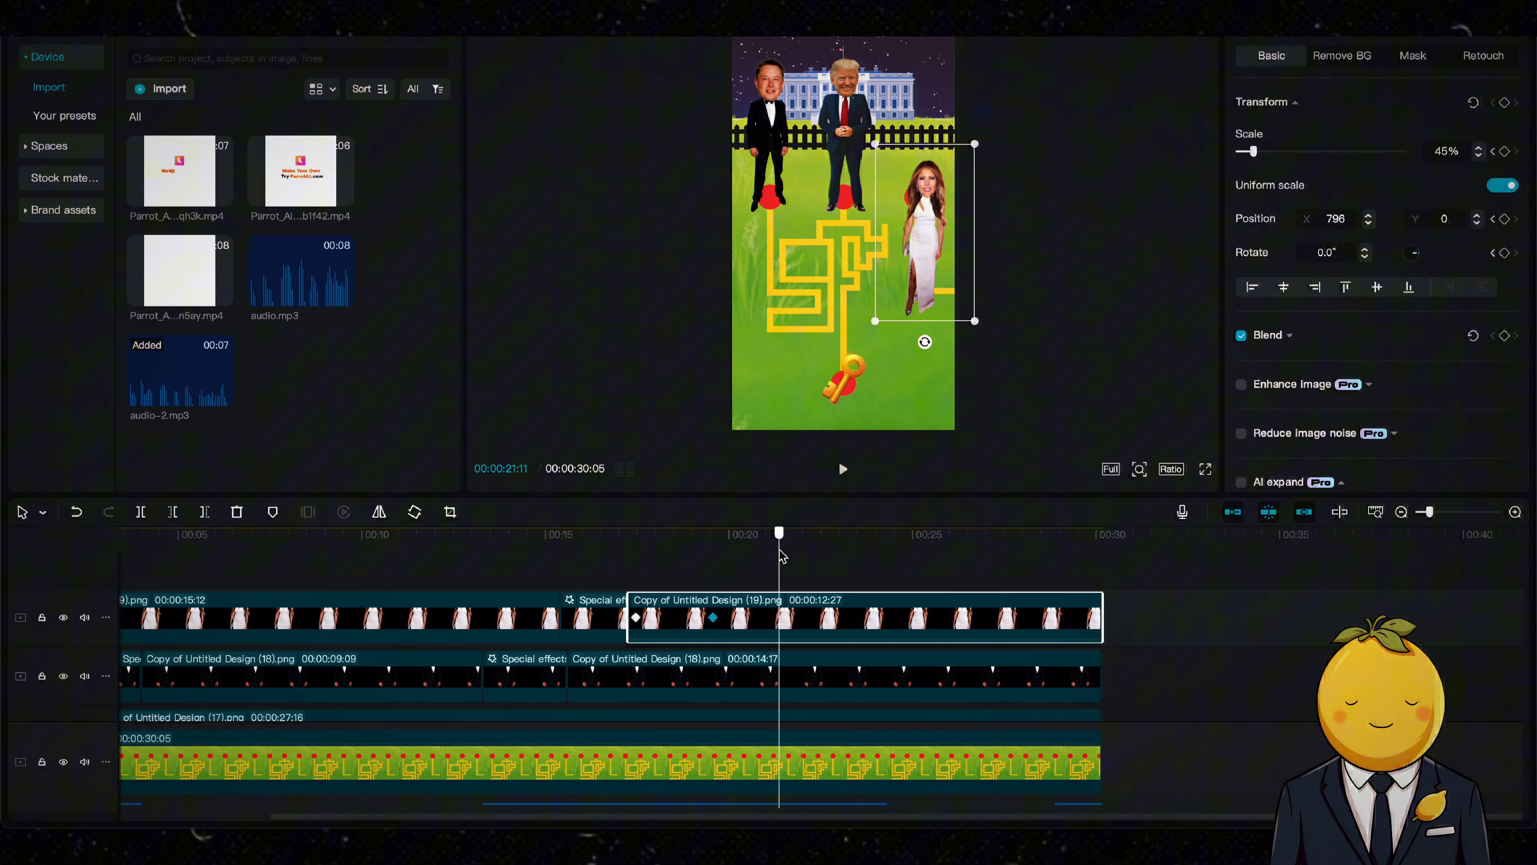
drag(932, 248, 962, 246)
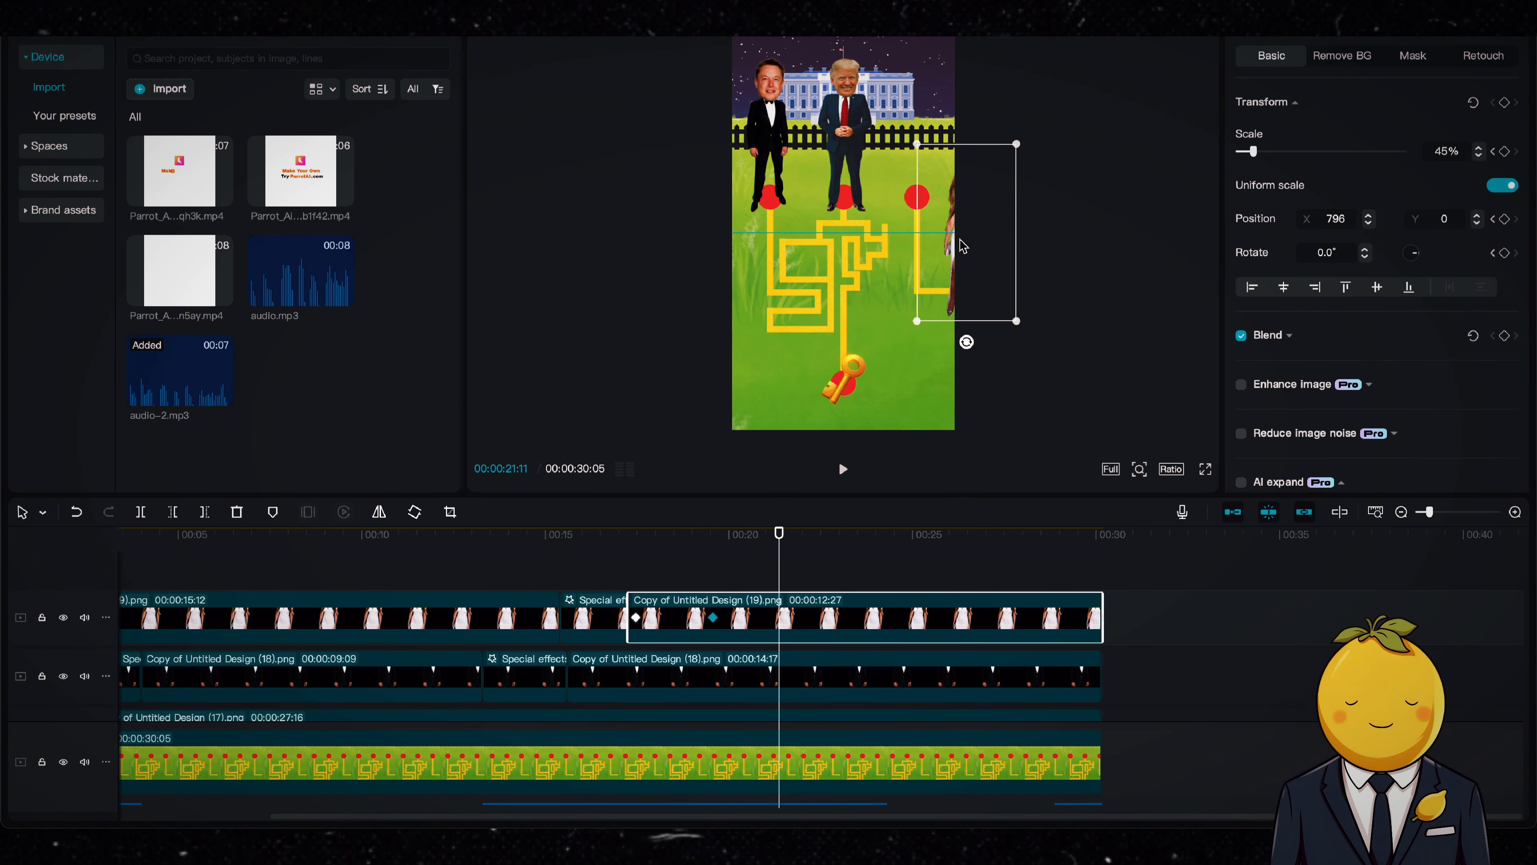
key(space)
scroll(652, 606, down, 3)
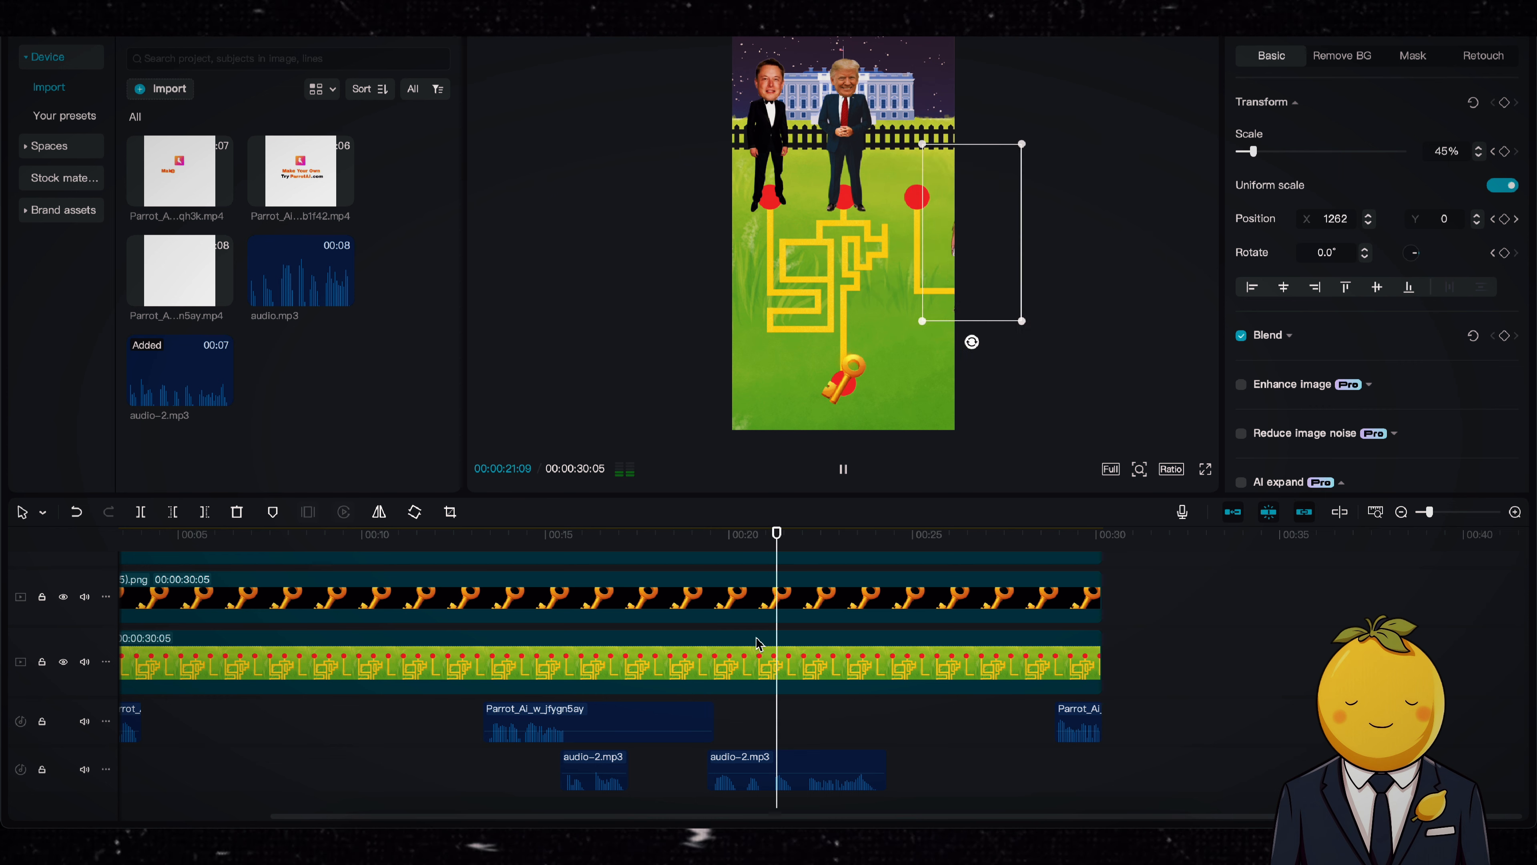
click(842, 469)
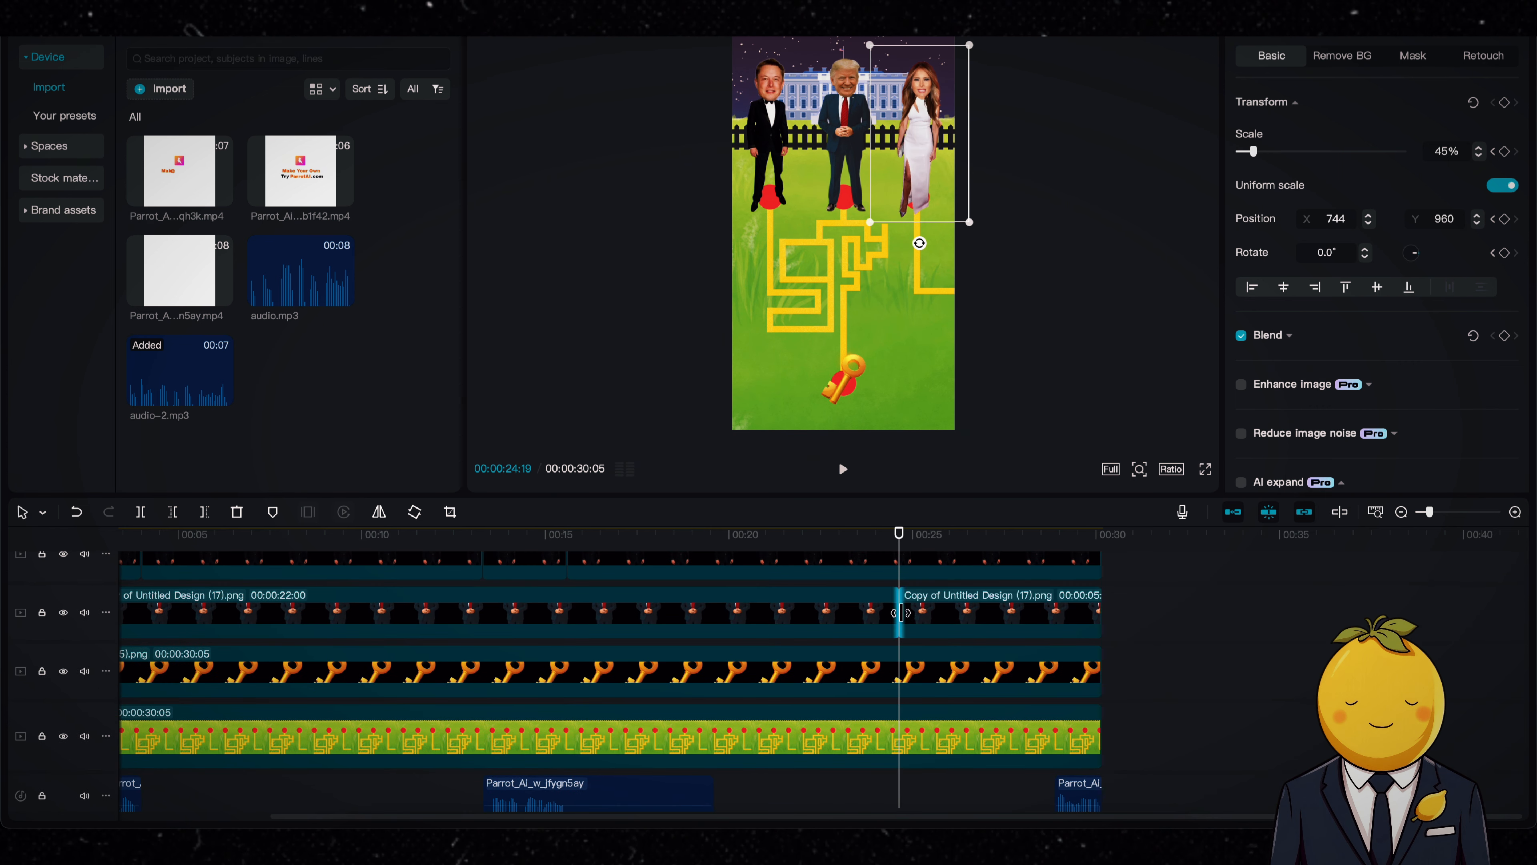
Step: Keyframe Trump's last clip from his starting spot at 00:00:24:19 straight down to X 0, Y -953 by the key at about 29 seconds
click(935, 612)
click(1504, 103)
click(1054, 535)
drag(844, 167, 843, 359)
key(space)
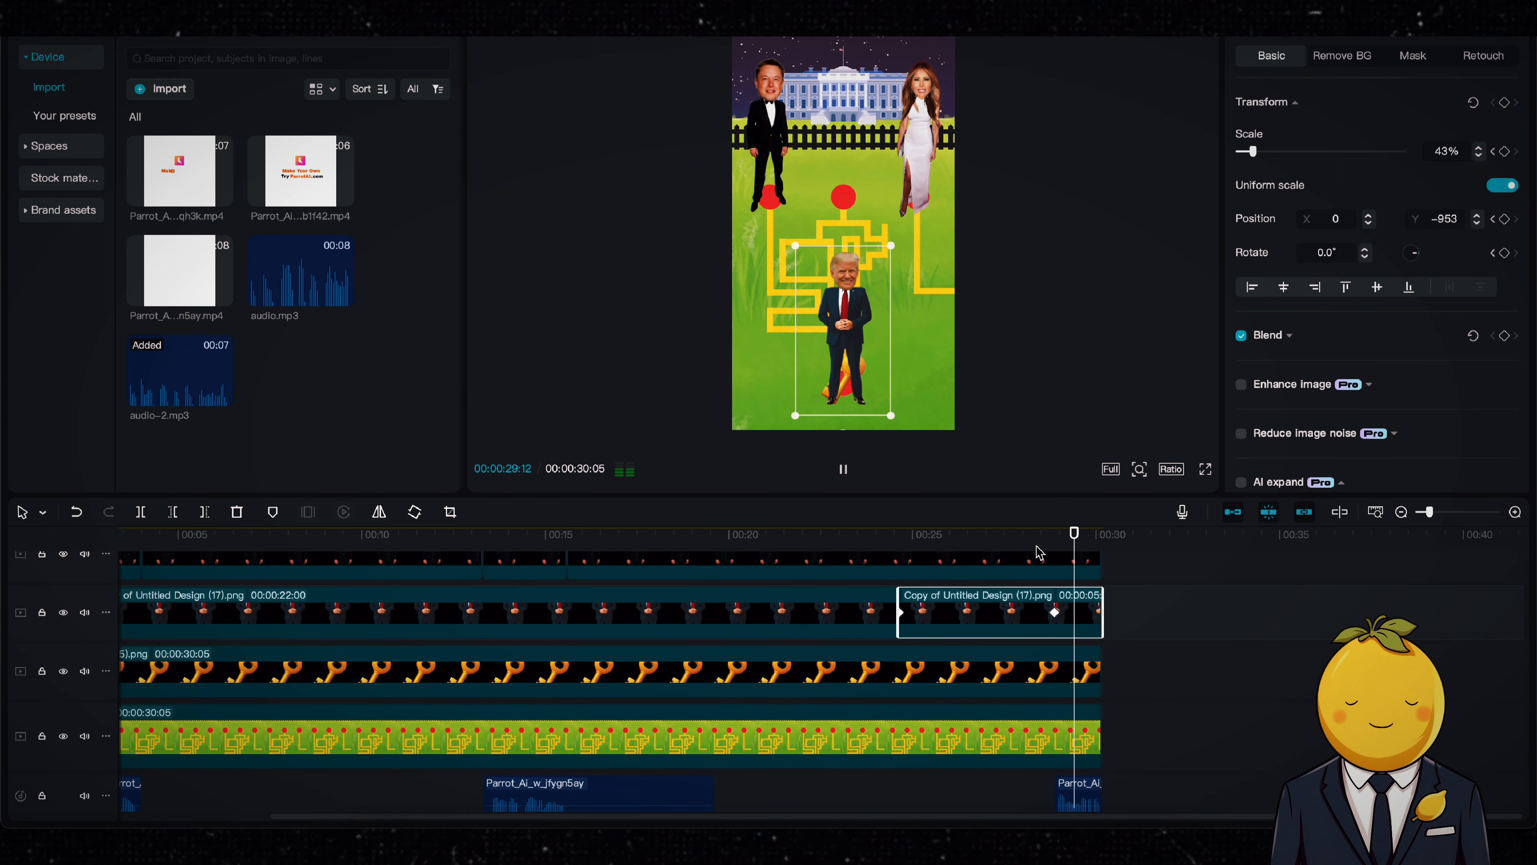
click(902, 546)
key(space)
Step: Move the key image's layer above Trump's so the key lies in front of him
key(space)
drag(975, 682, 986, 588)
key(space)
key(space)
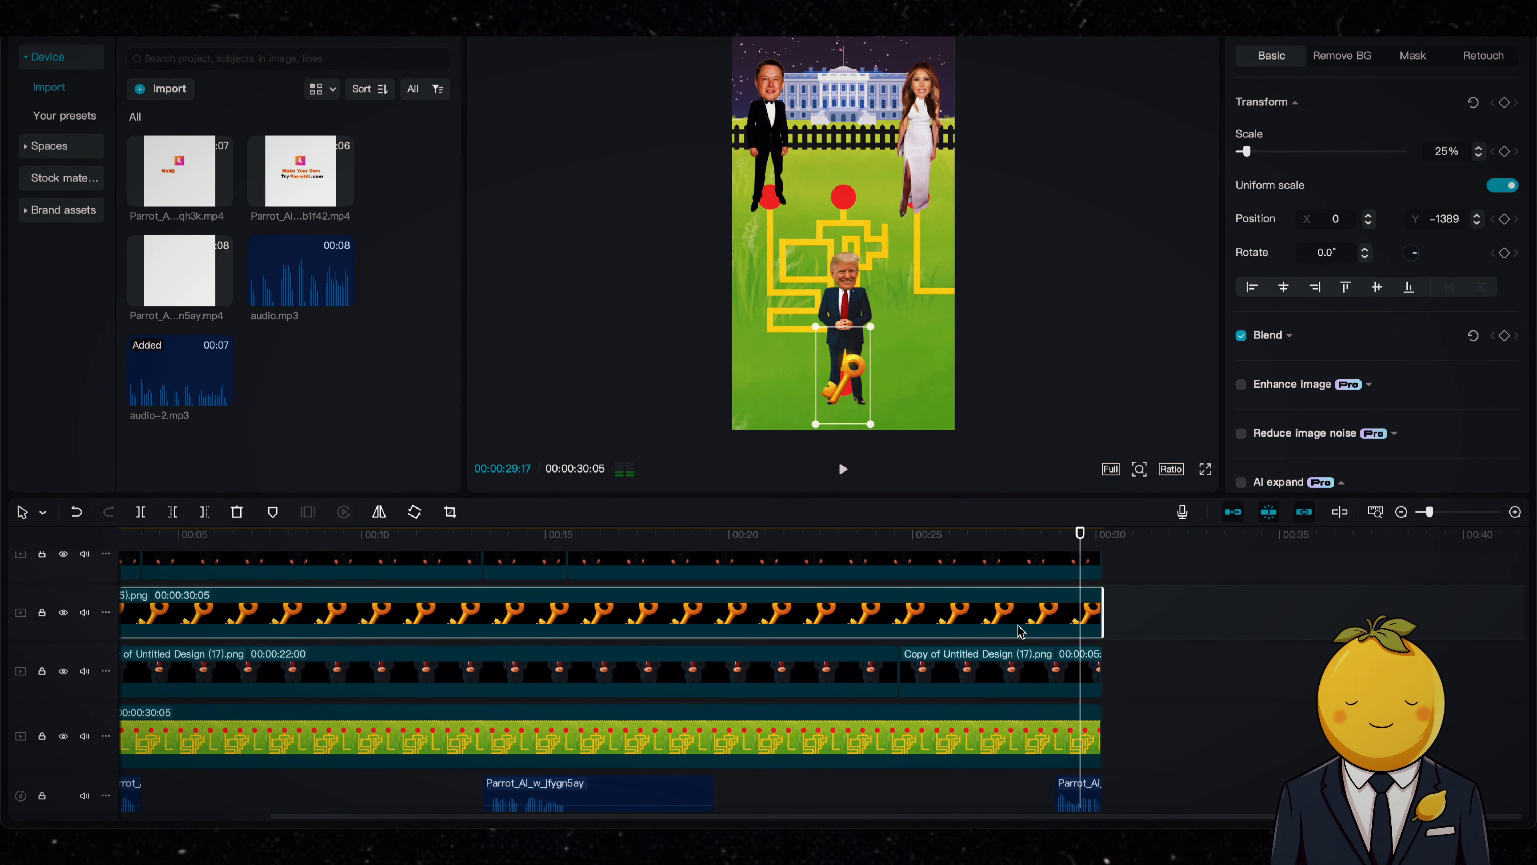
Step: Split the key image at 00:00:28:26 and keyframe its second part moving up towards Trump's hand by 00:00:29:08
key(b)
drag(1037, 535, 1055, 535)
click(1054, 611)
key(a)
click(1505, 104)
click(1069, 536)
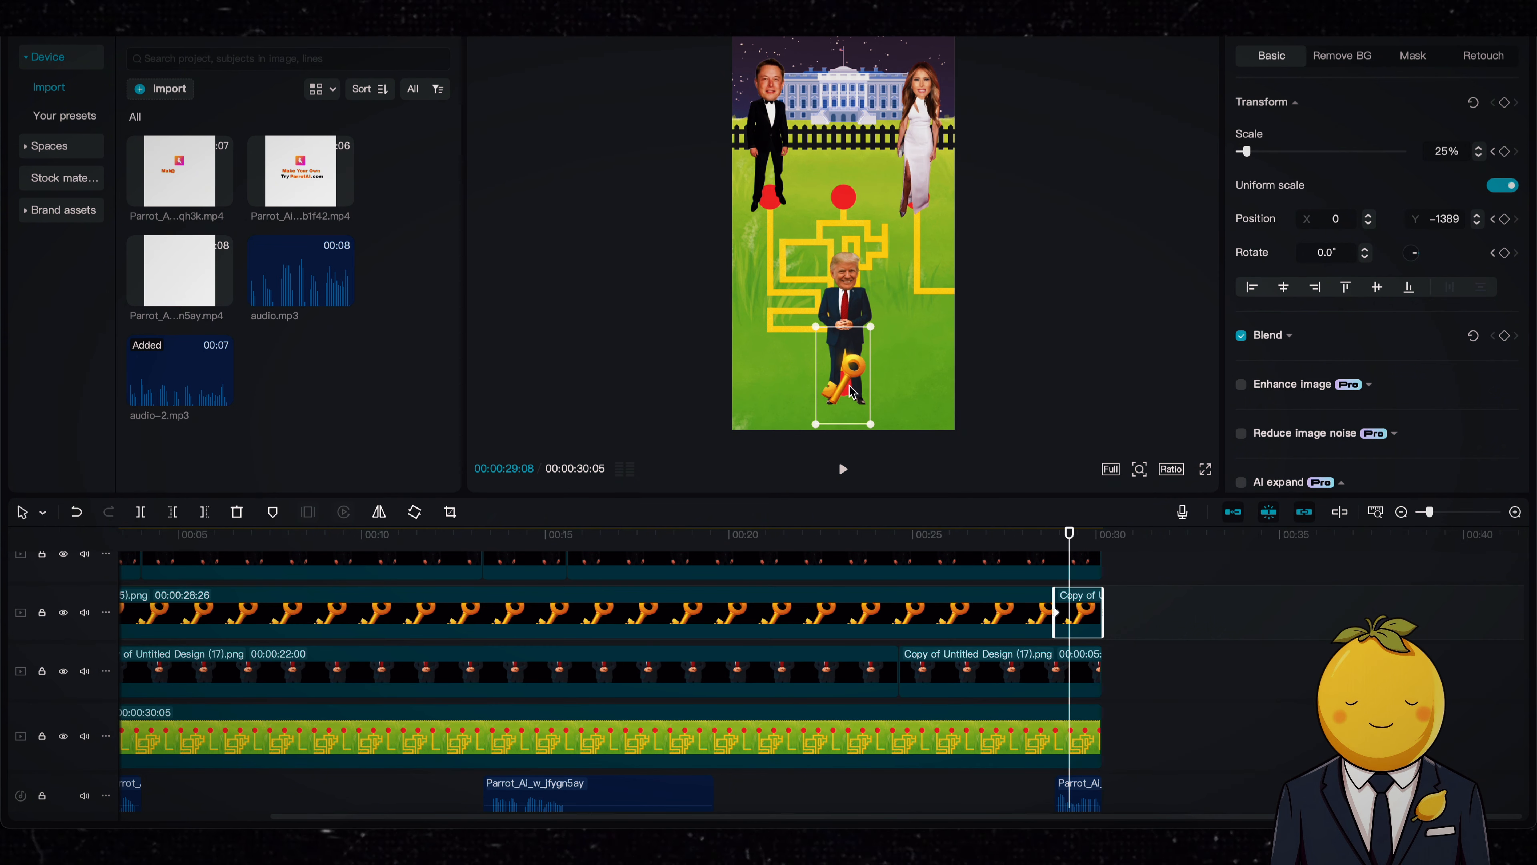
drag(849, 385, 857, 317)
Step: Shift the key's pickup clip earlier to start at 00:00:28:09 and extend its end to the end of the video
click(1056, 545)
key(space)
drag(1053, 601, 1032, 601)
mouse_move(1073, 601)
mouse_down()
mouse_move(1051, 601)
mouse_move(1100, 599)
mouse_up()
Step: Play the animation through to check the characters' movement and voice timing
key(space)
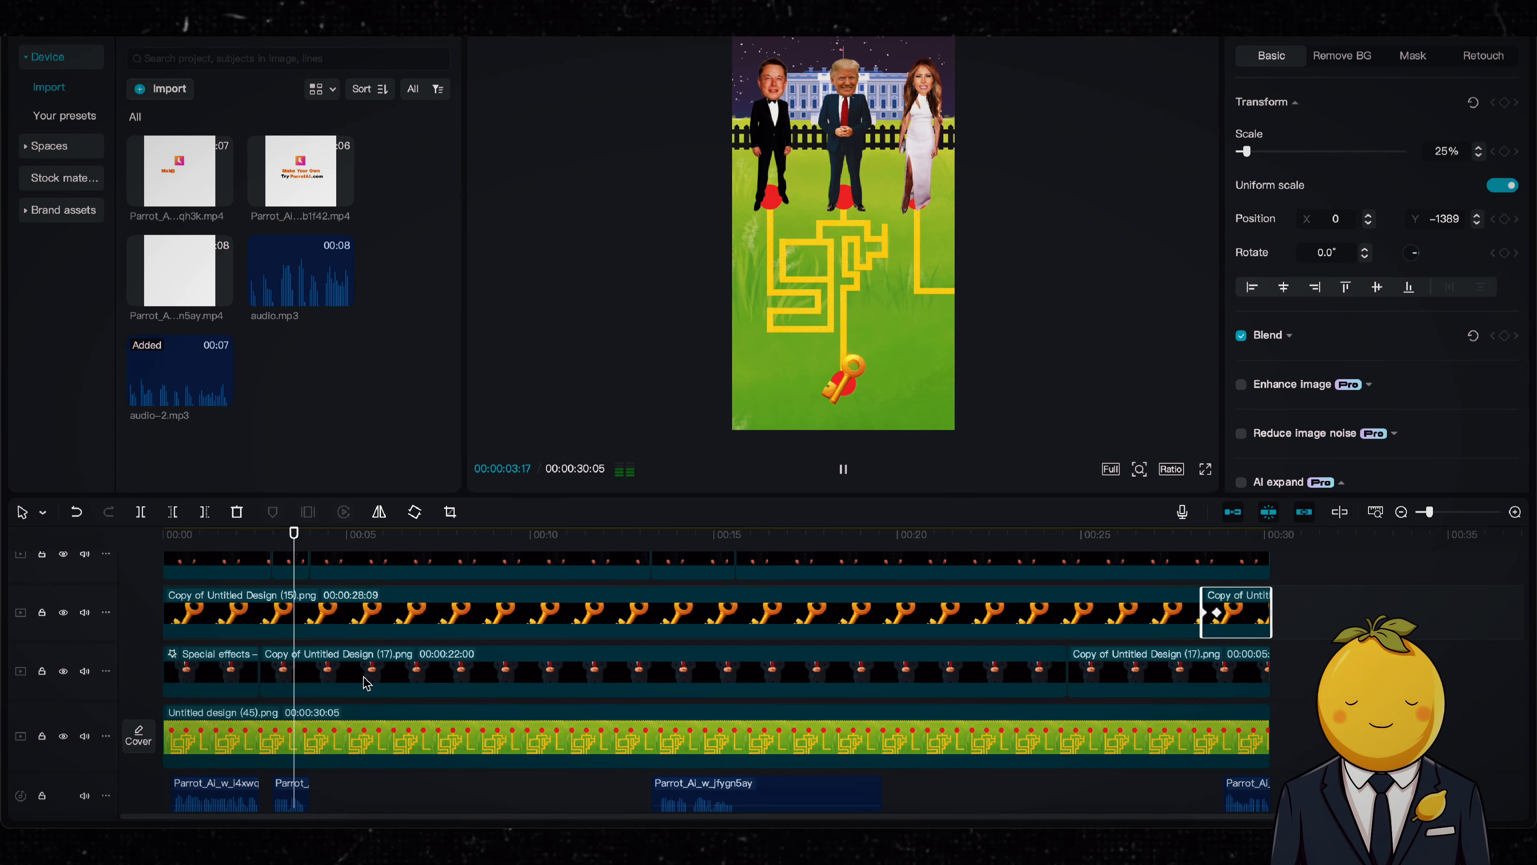
scroll(374, 687, up, 3)
scroll(387, 699, down, 5)
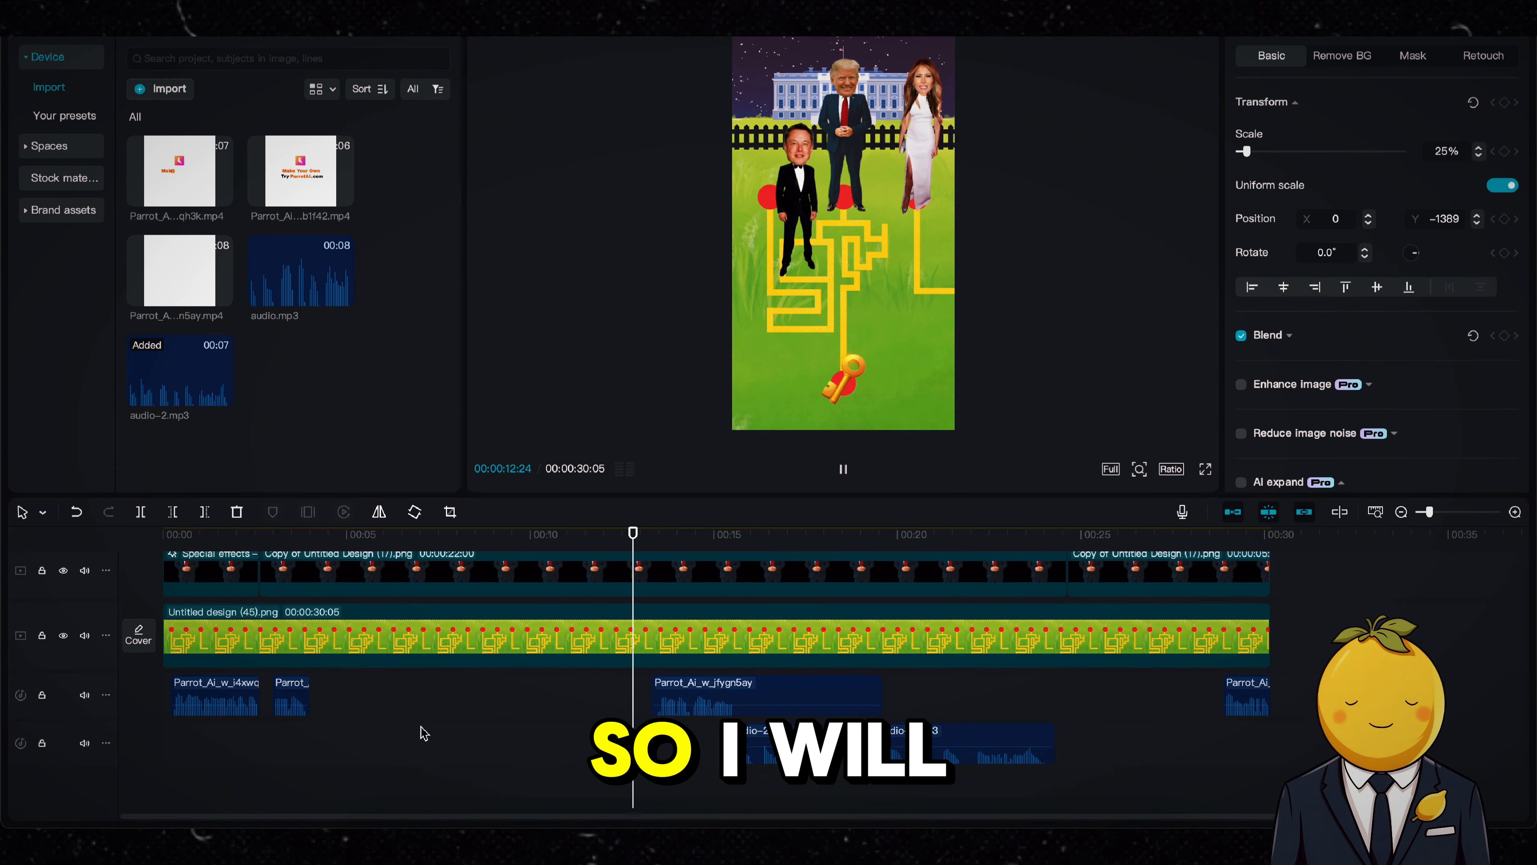
scroll(424, 733, up, 3)
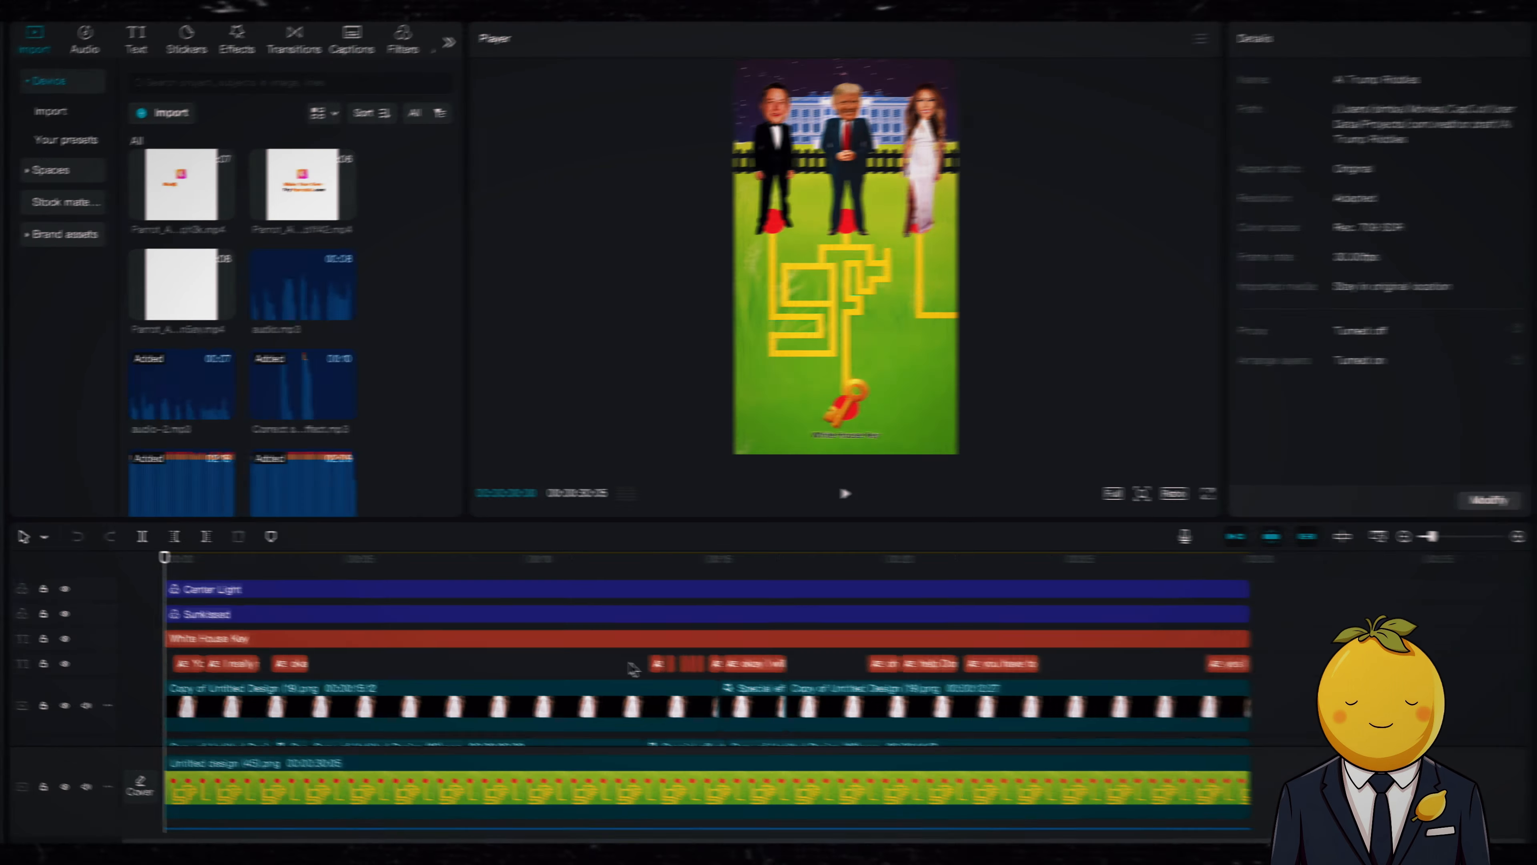
Step: Examine the audio layers and select the Jigsaw Puzzle and Atlantis Rage background music clips
scroll(632, 667, down, 5)
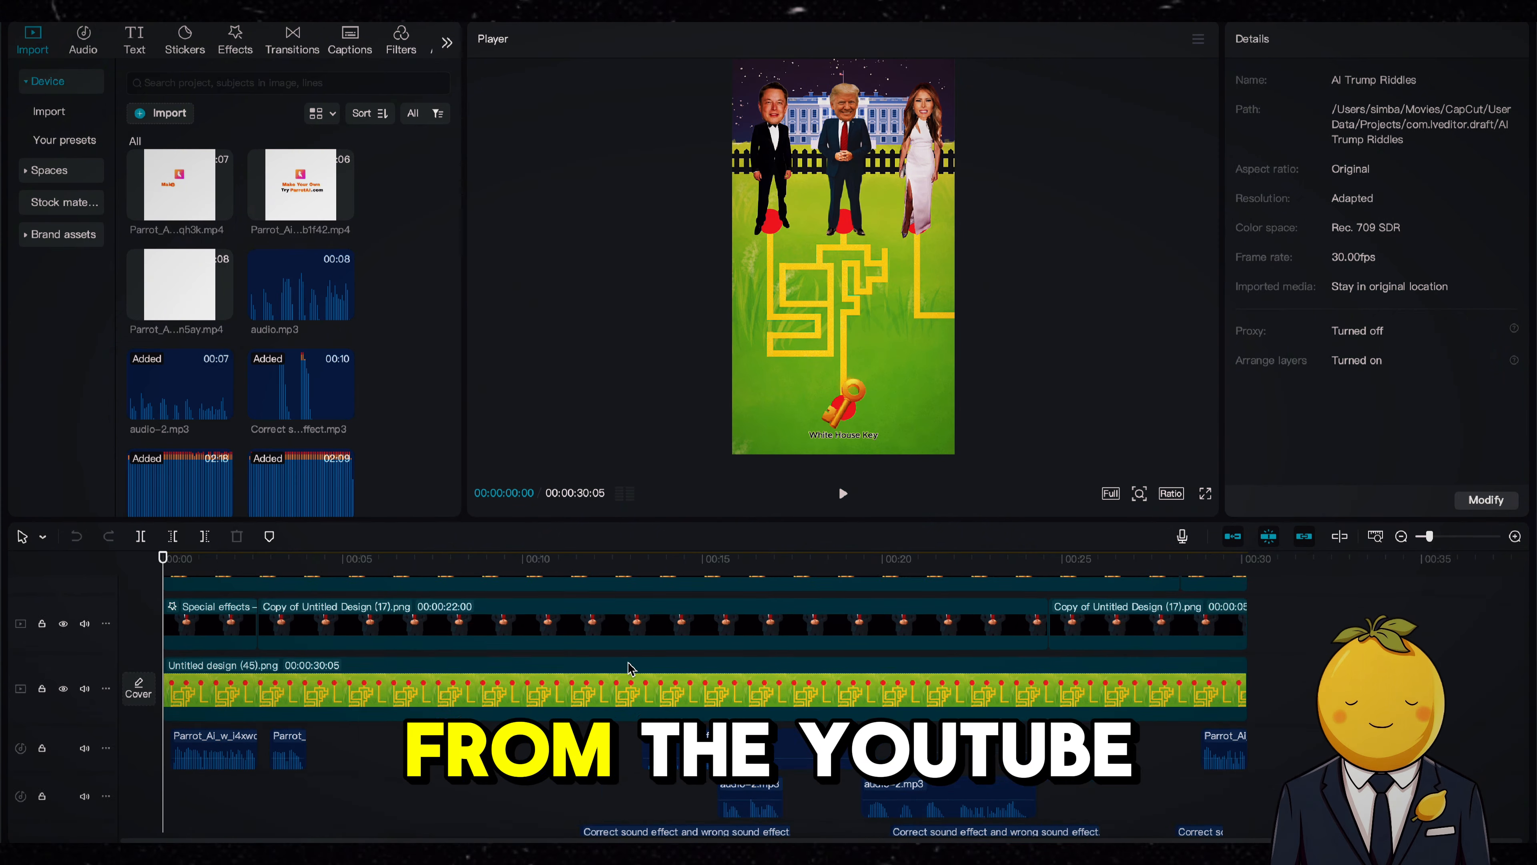
scroll(631, 668, down, 4)
click(278, 770)
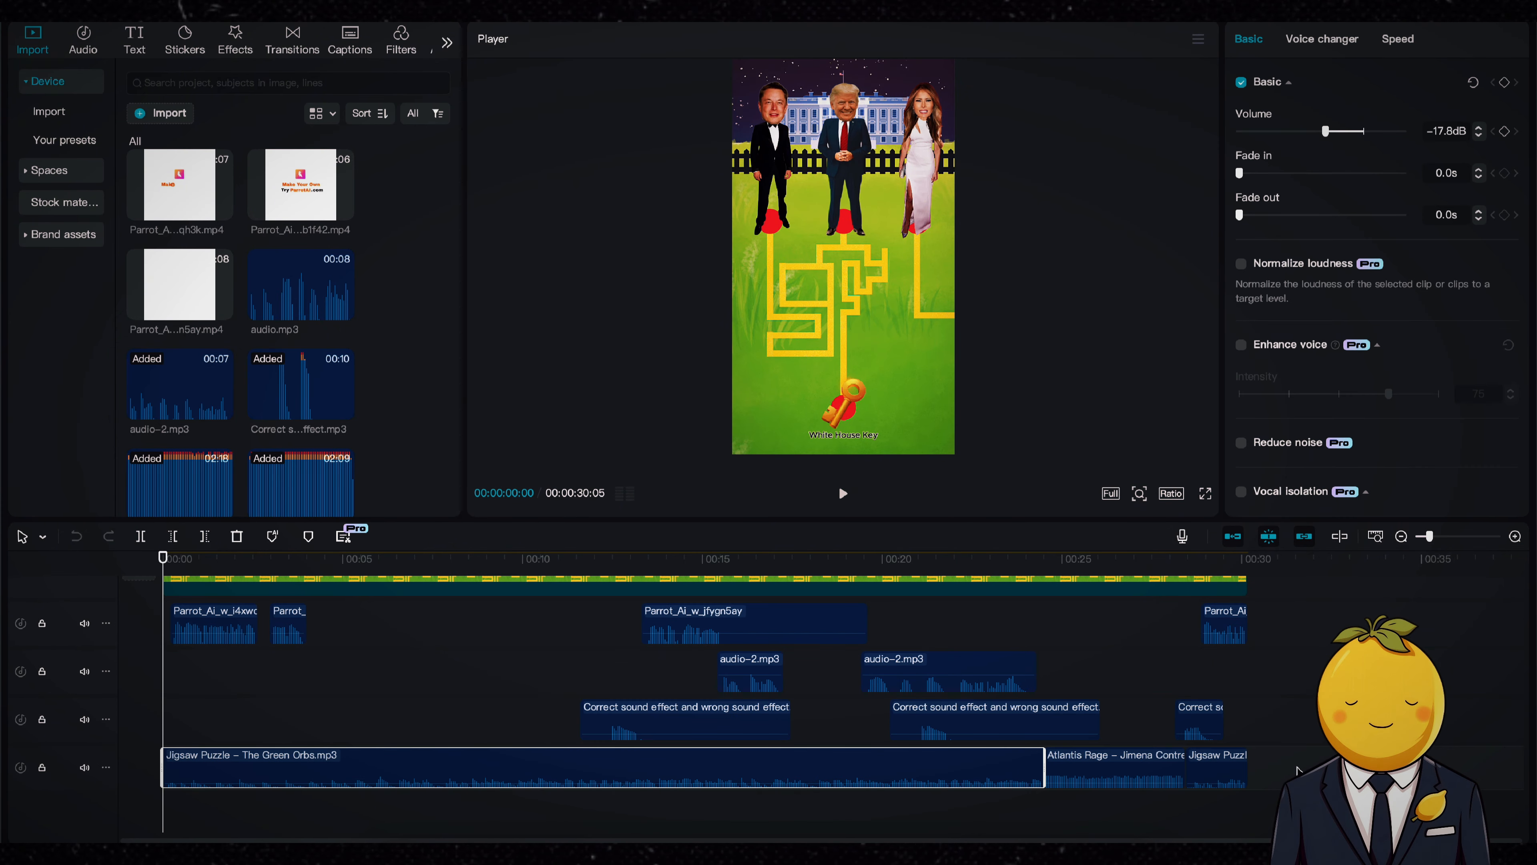
drag(1326, 771, 878, 769)
scroll(315, 663, up, 5)
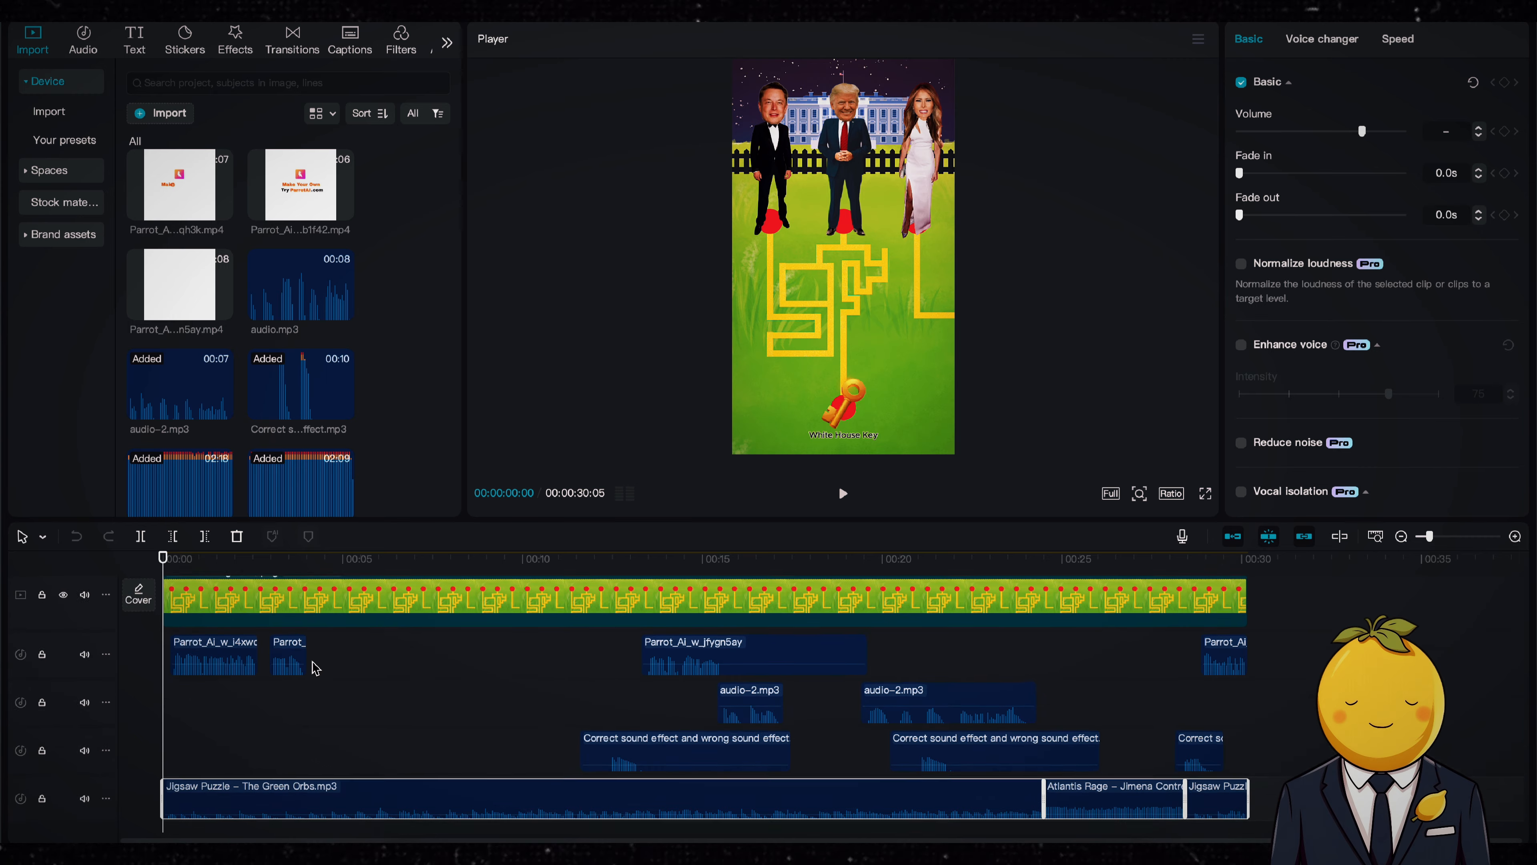
scroll(315, 667, up, 5)
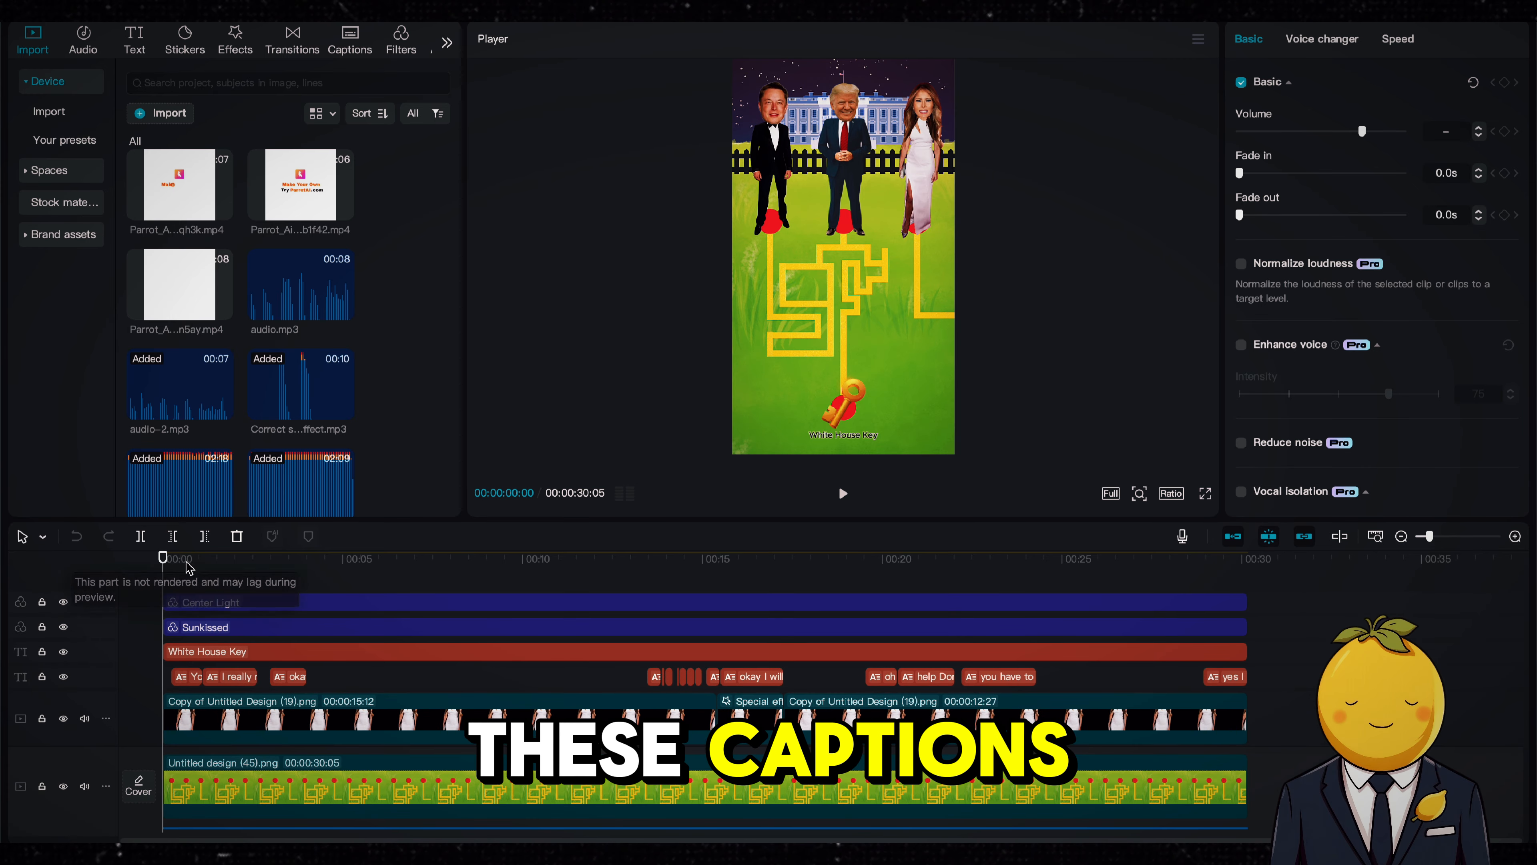
Step: Inspect the captions at 00:00:01:27, the auto caption options and the White House Key label
drag(187, 561, 231, 559)
click(351, 38)
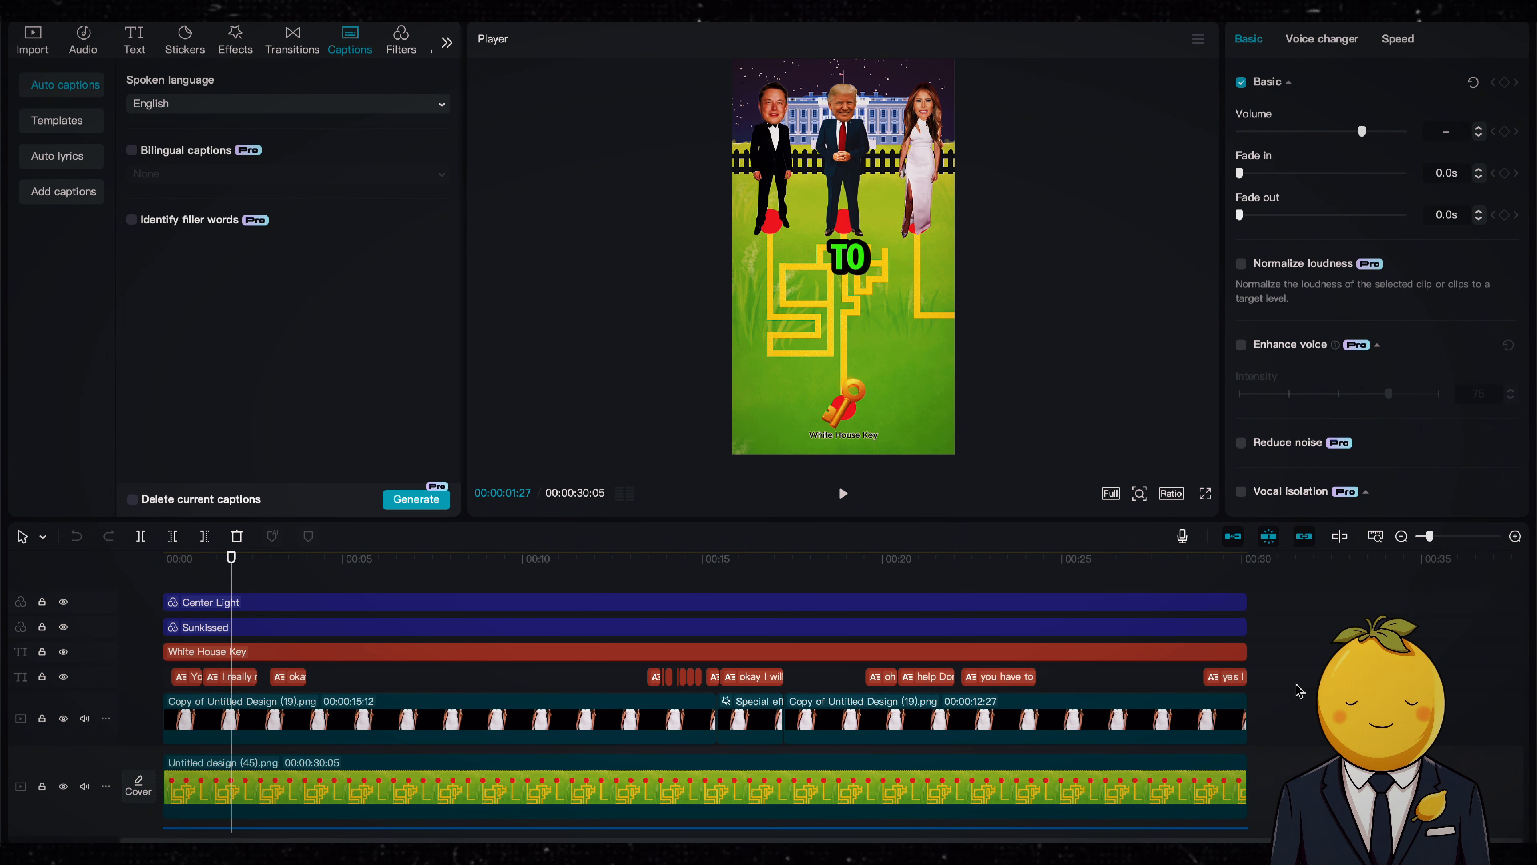
drag(1299, 691, 158, 686)
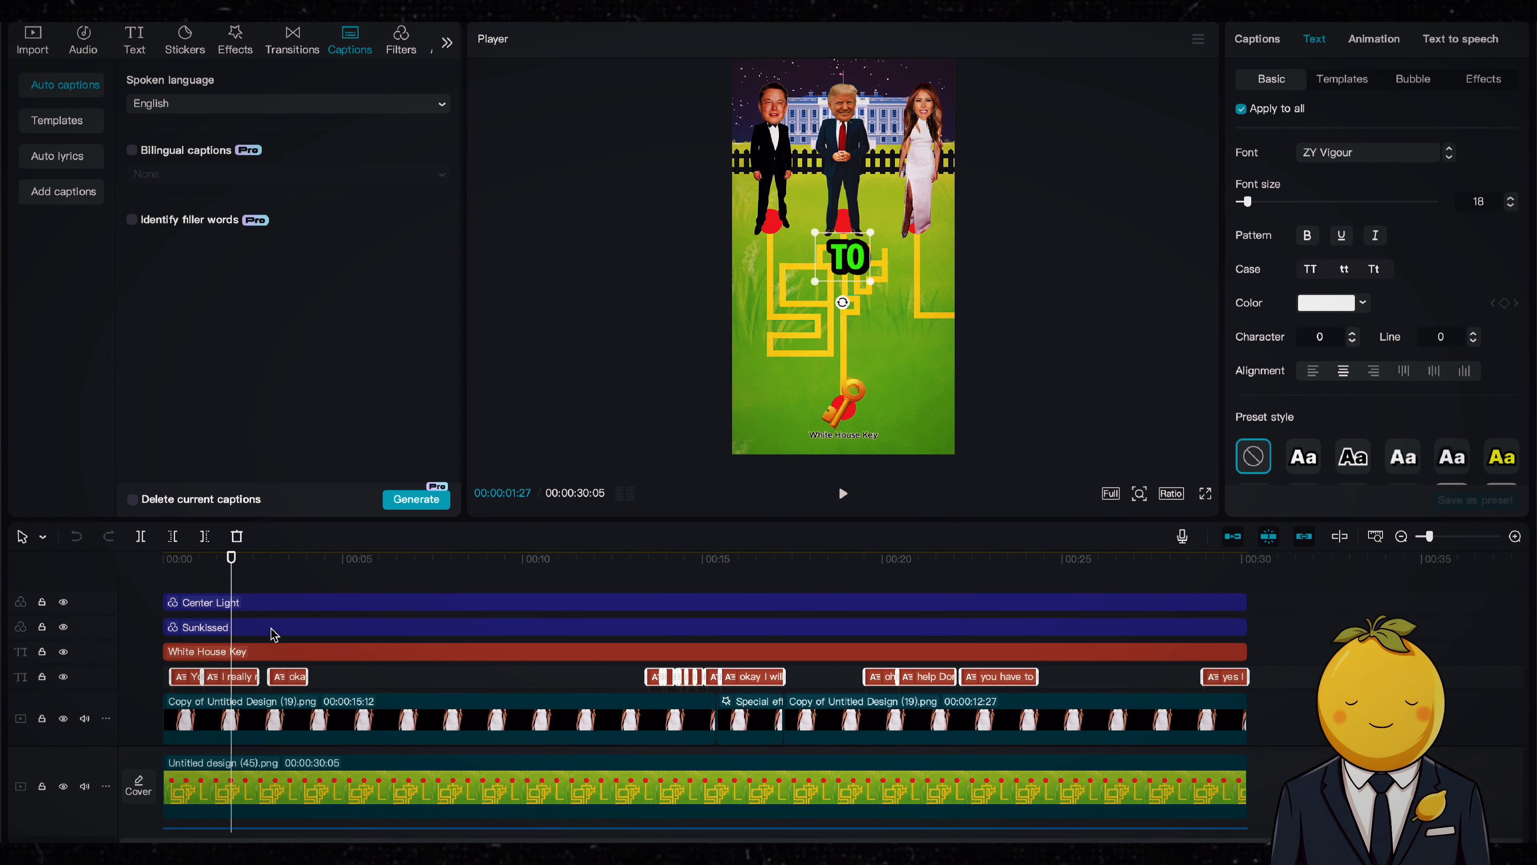
click(322, 661)
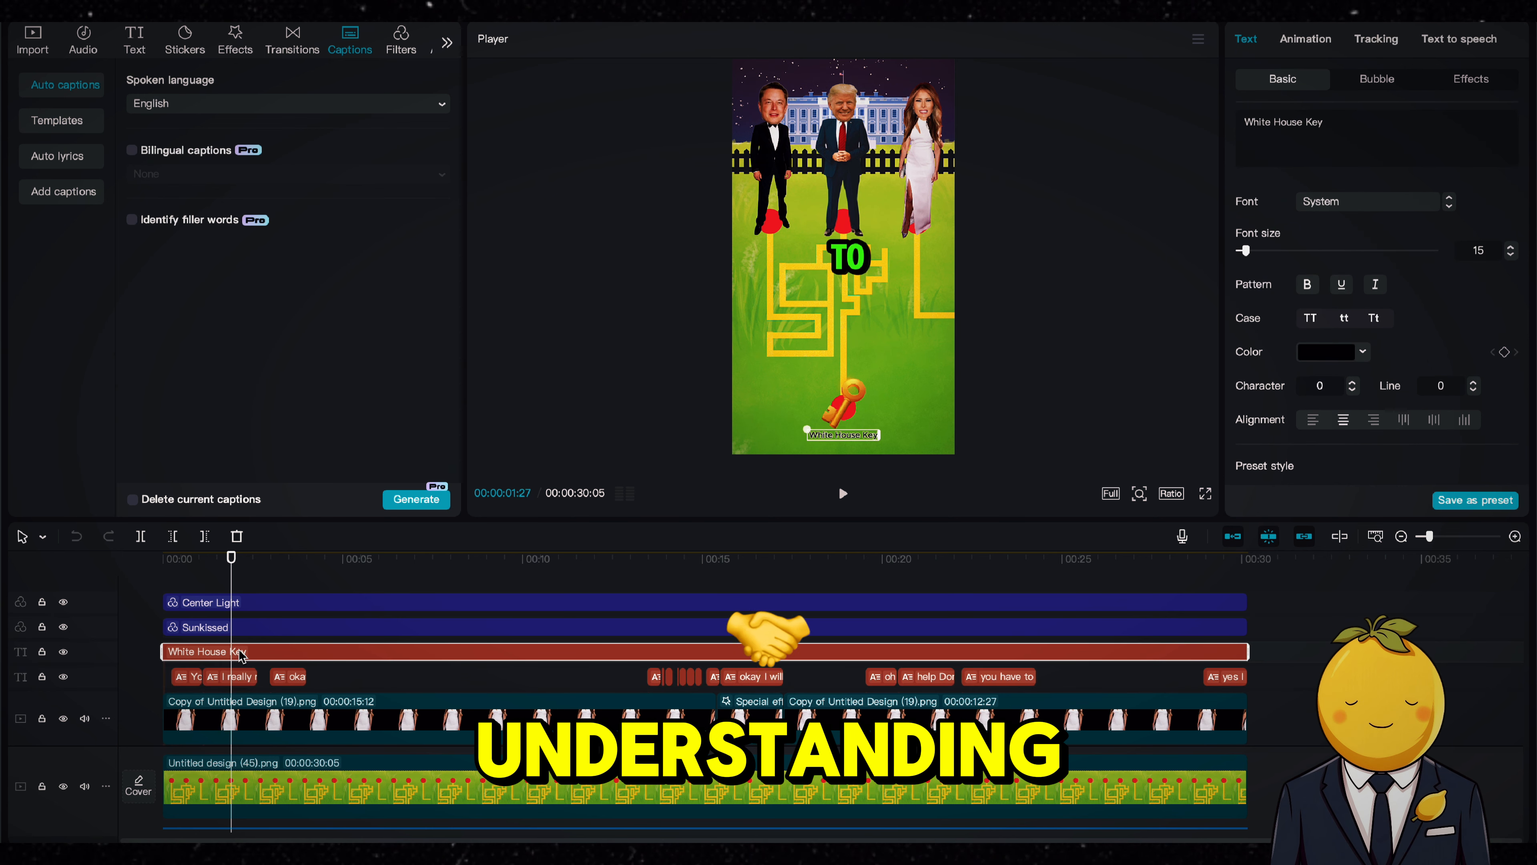
Step: Select the Center Light and Sunkissed filter layers and open the filter library
click(303, 599)
drag(317, 637, 320, 661)
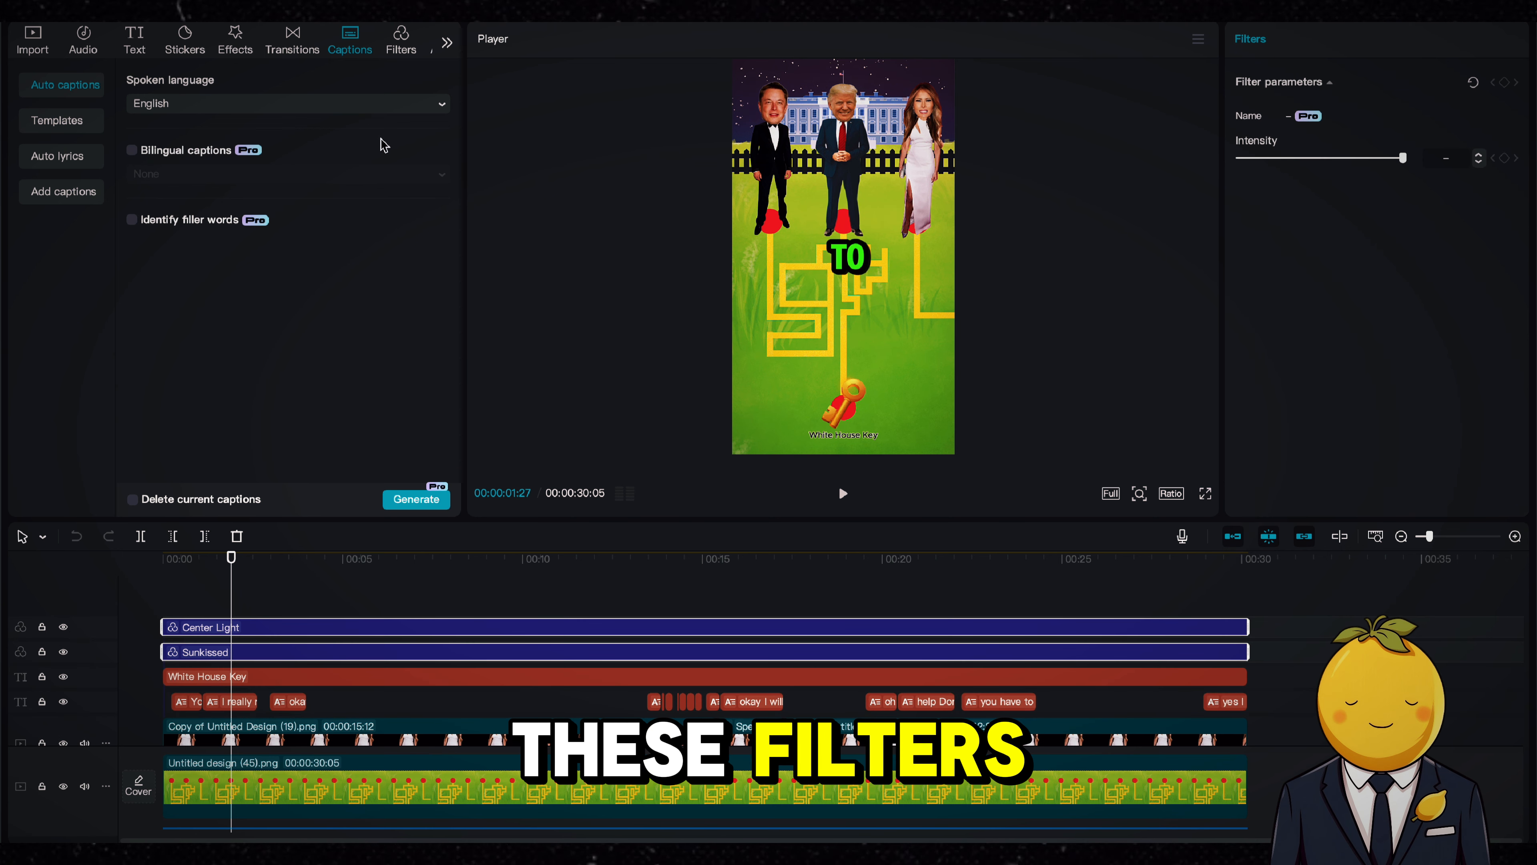
click(394, 38)
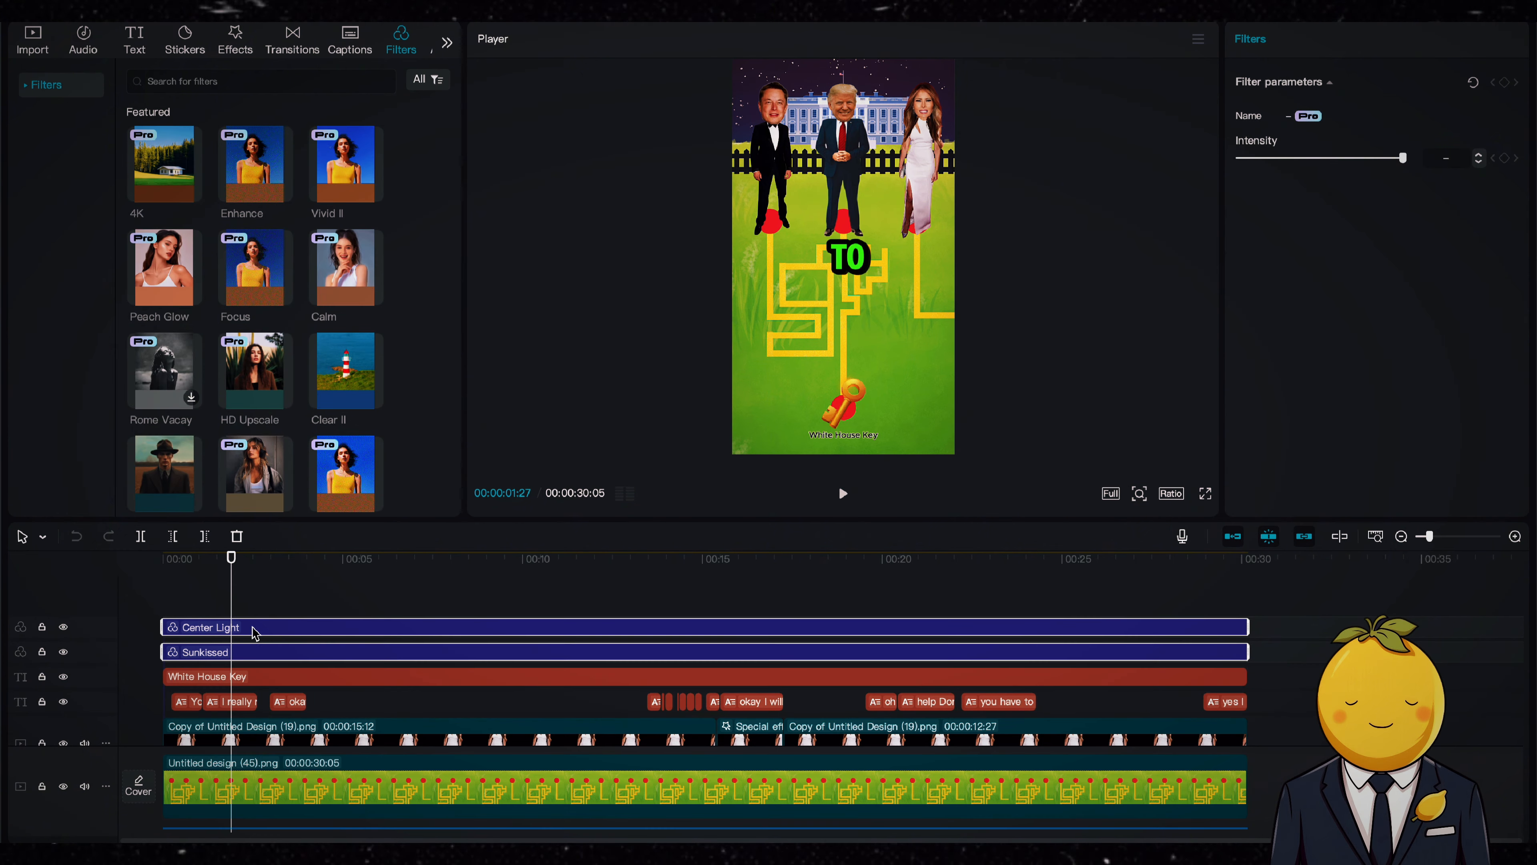
Step: Inspect the first correct and wrong sound effect clip at 00:00:12:19, where Musk heads back from the maze
scroll(300, 650, down, 5)
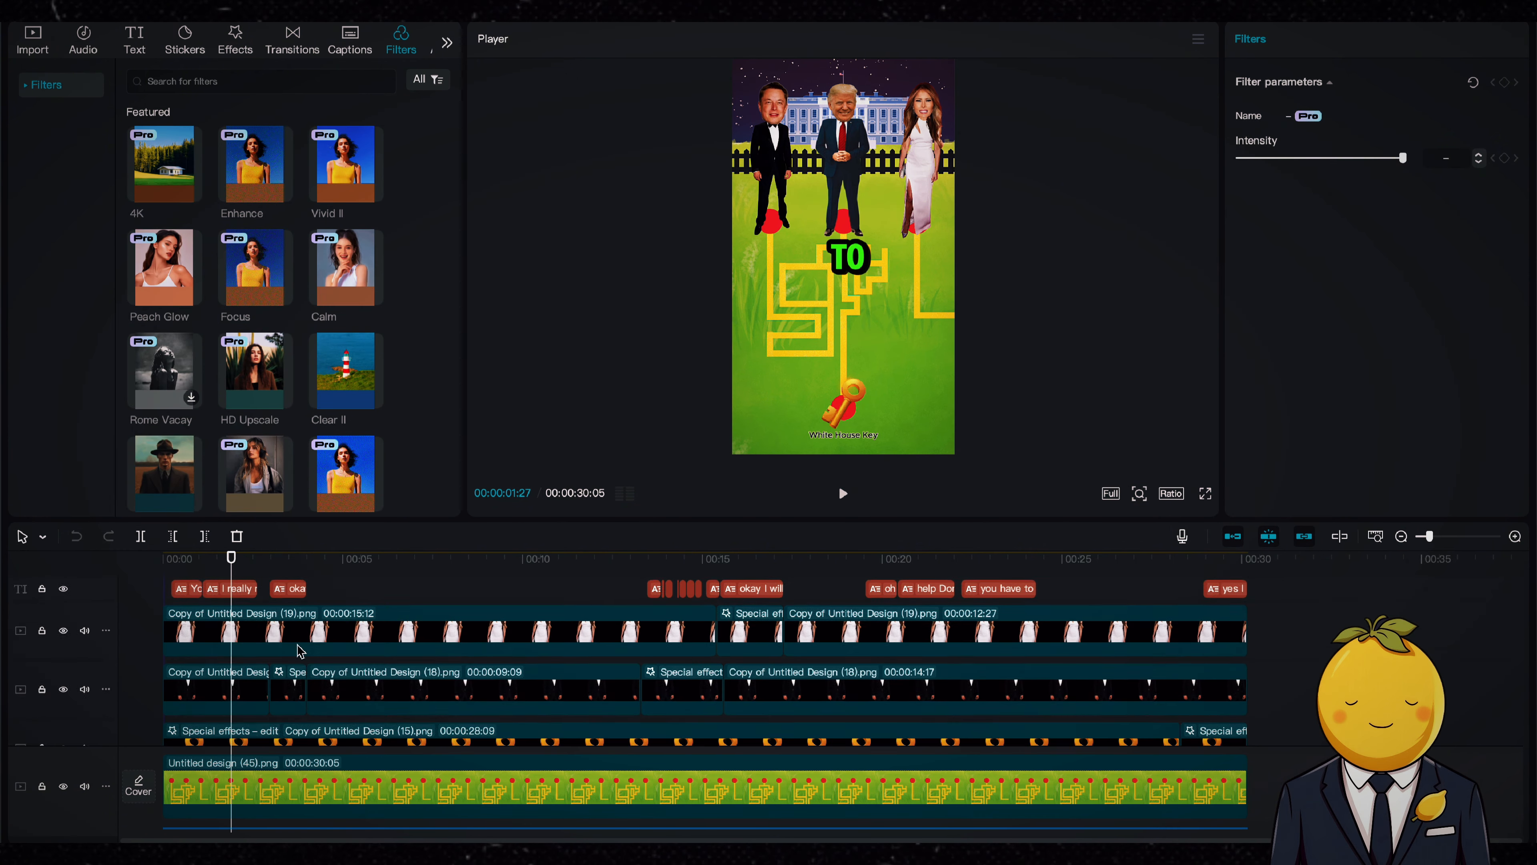
scroll(304, 646, down, 2)
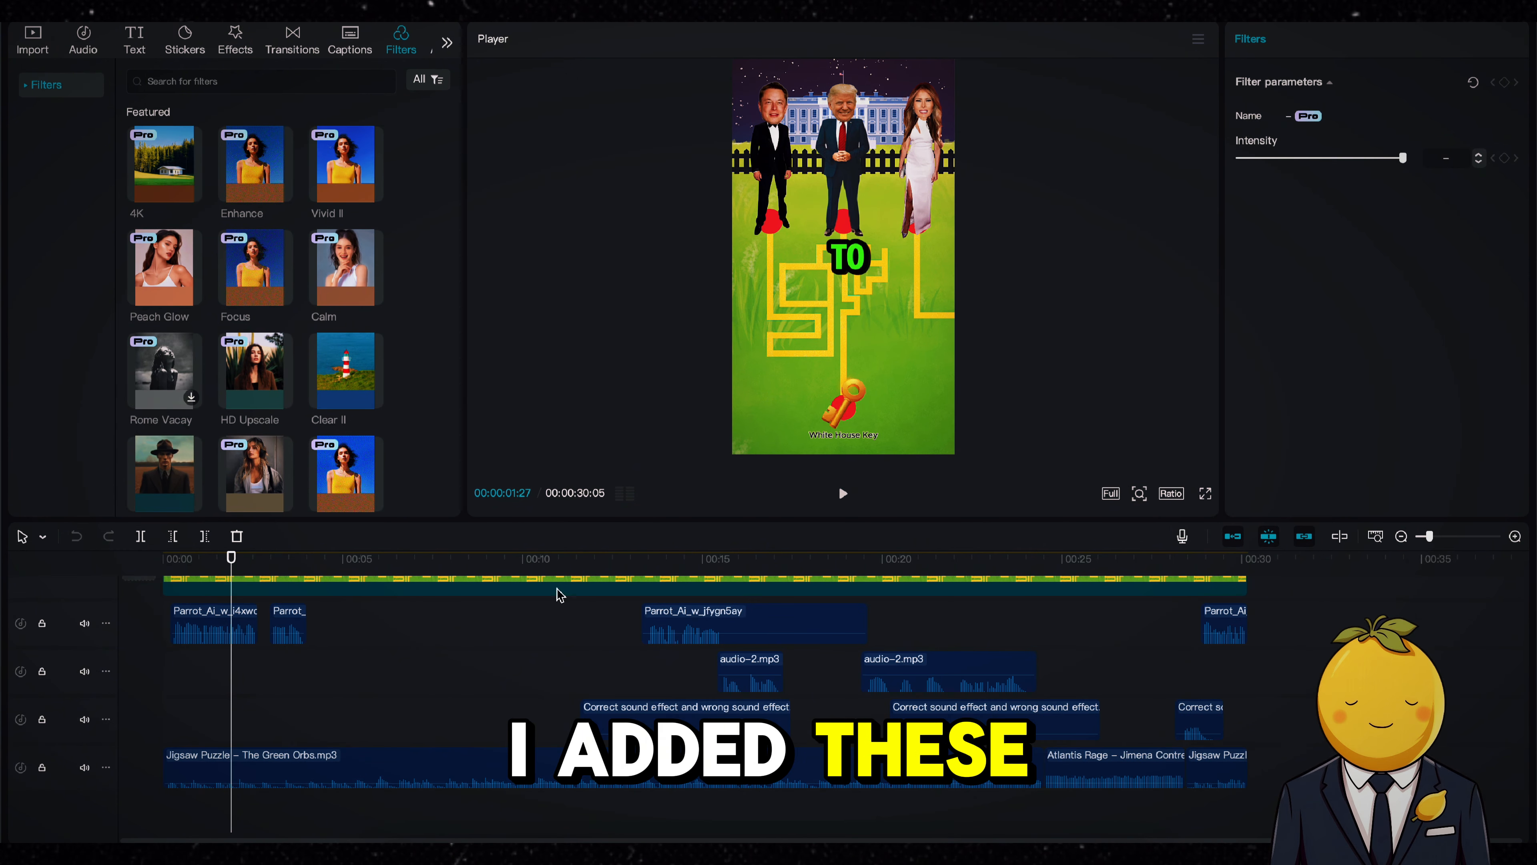
drag(627, 558, 617, 557)
click(696, 716)
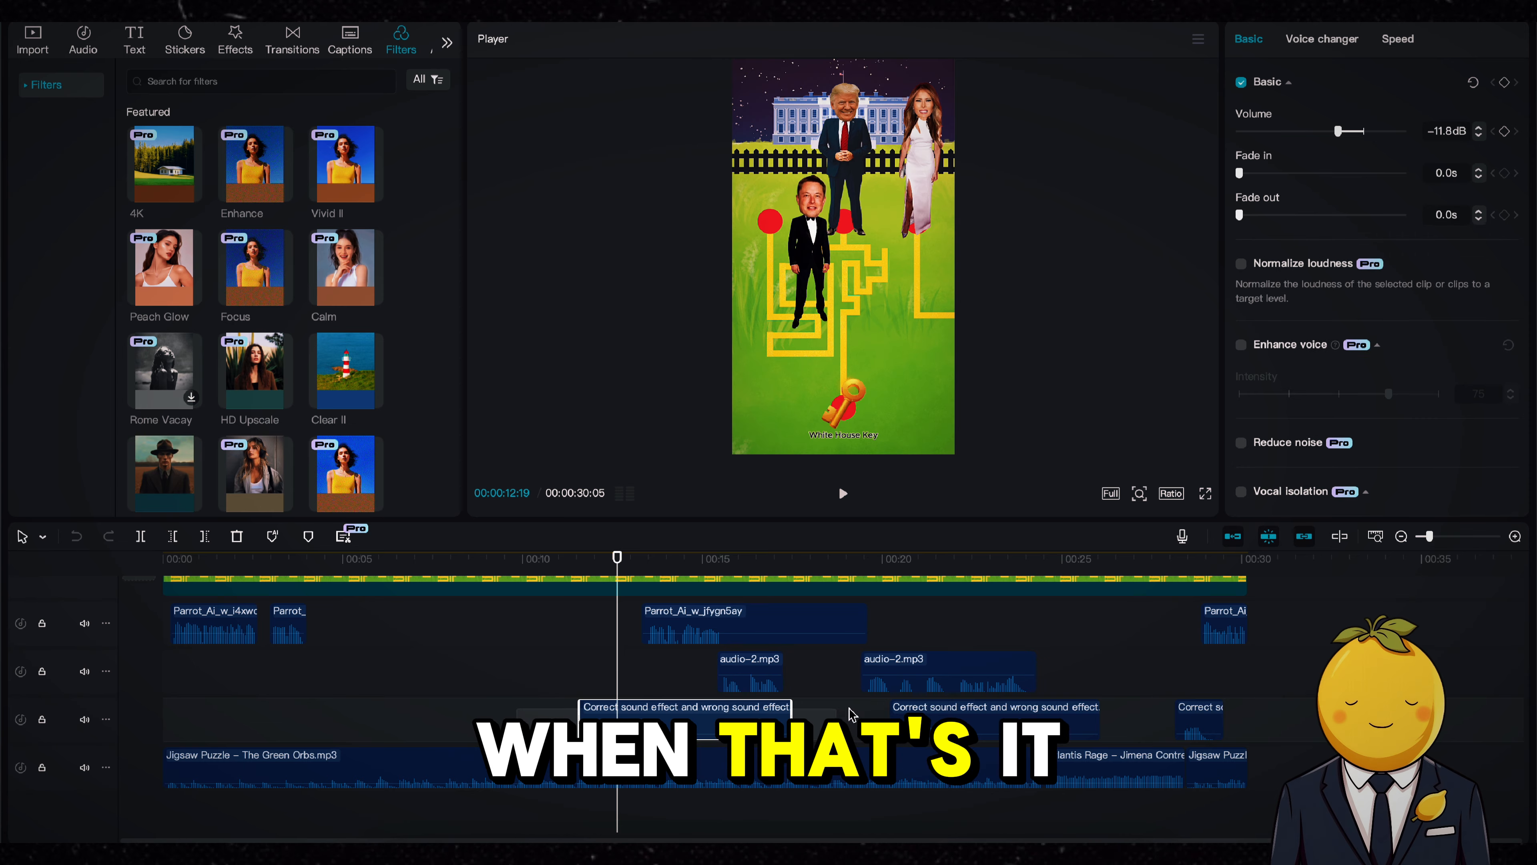